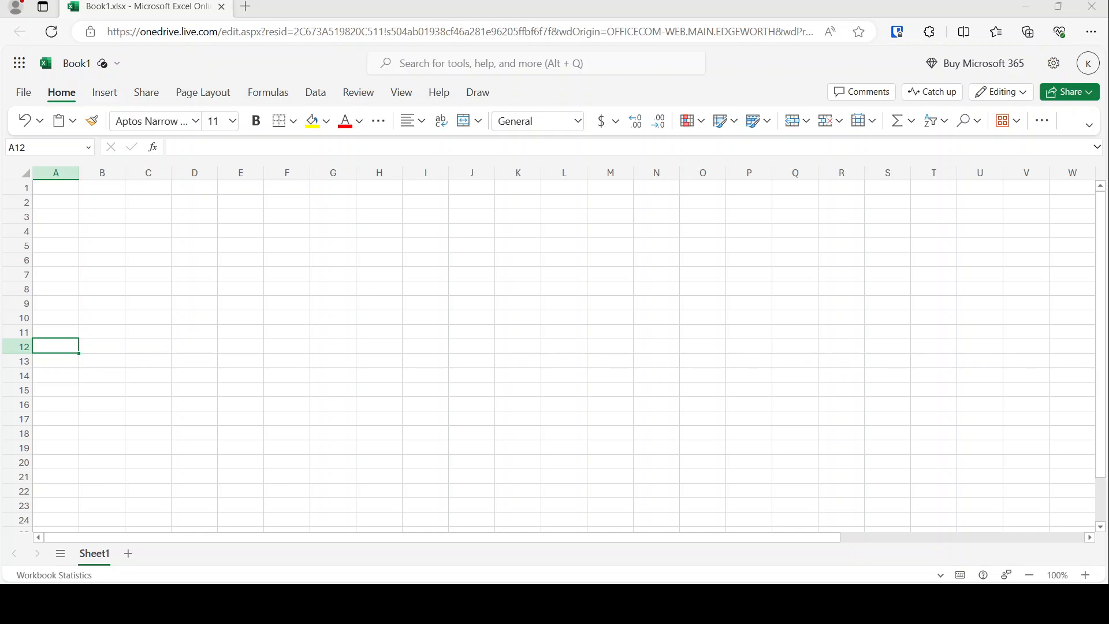
Step: Enter the title "Budget" in cell A1
click(842, 230)
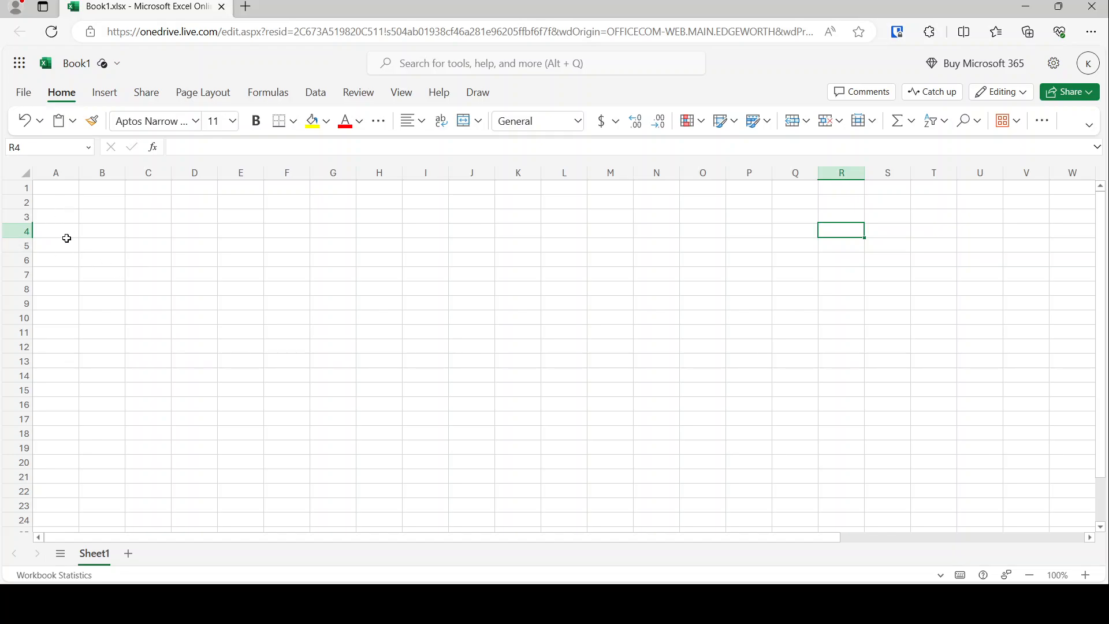
click(52, 187)
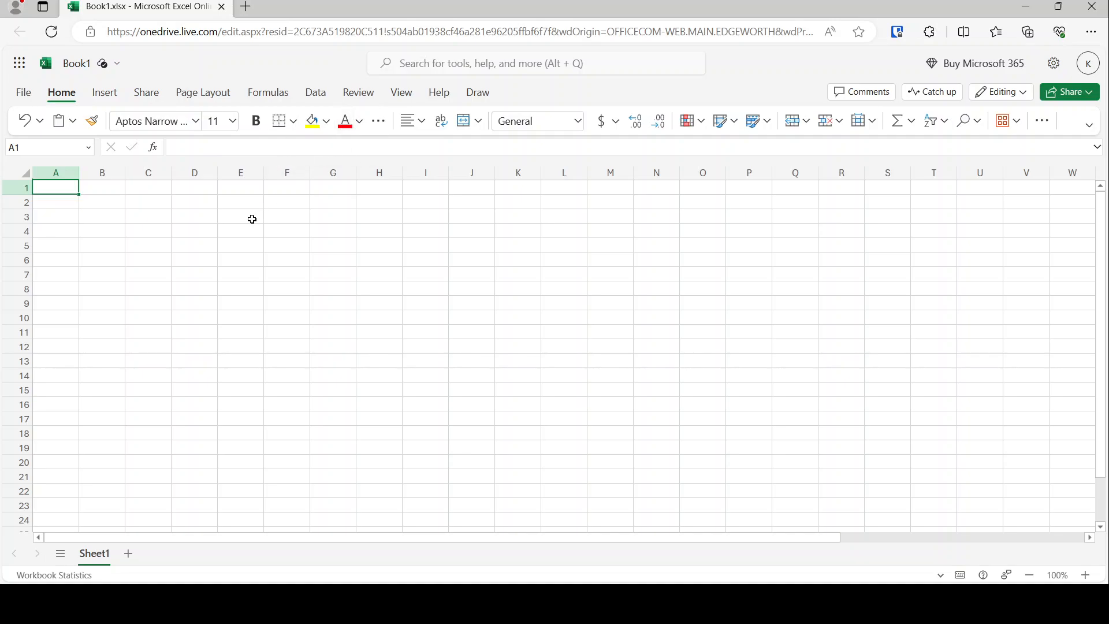
text(Budget)
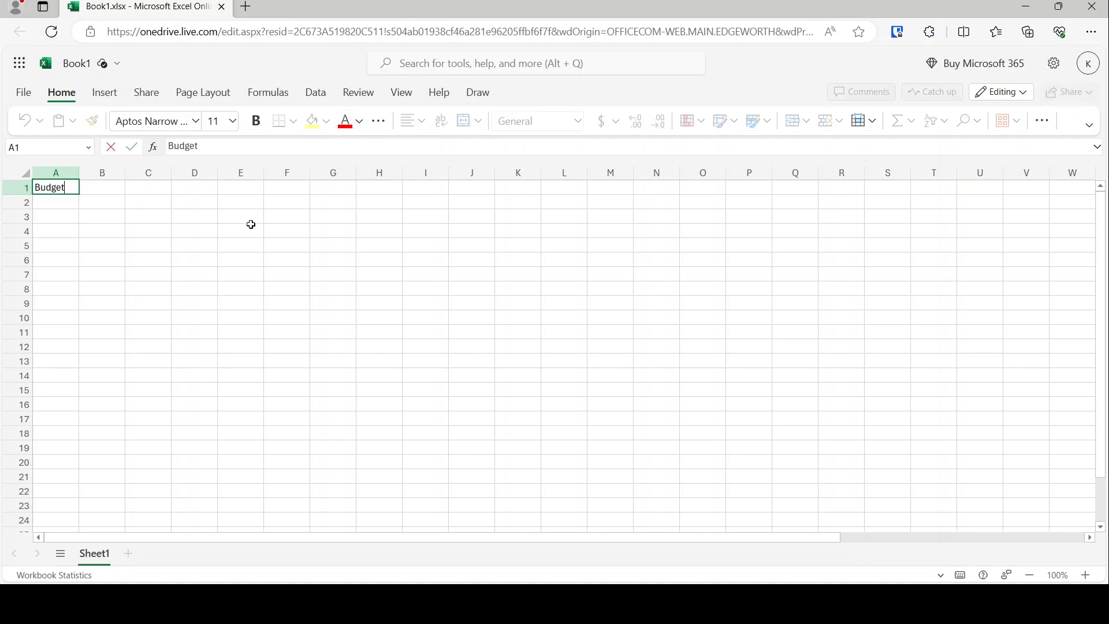
key(Return)
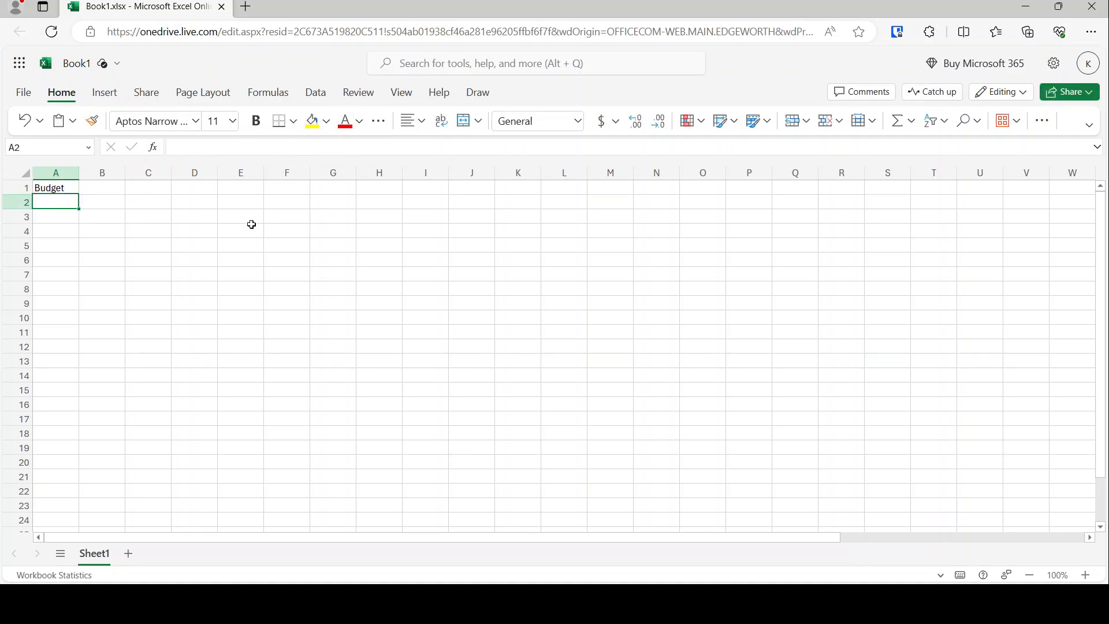
Step: Format the Budget title in cell A1 as 18 pt red text and widen column A to fit it
click(52, 187)
click(232, 120)
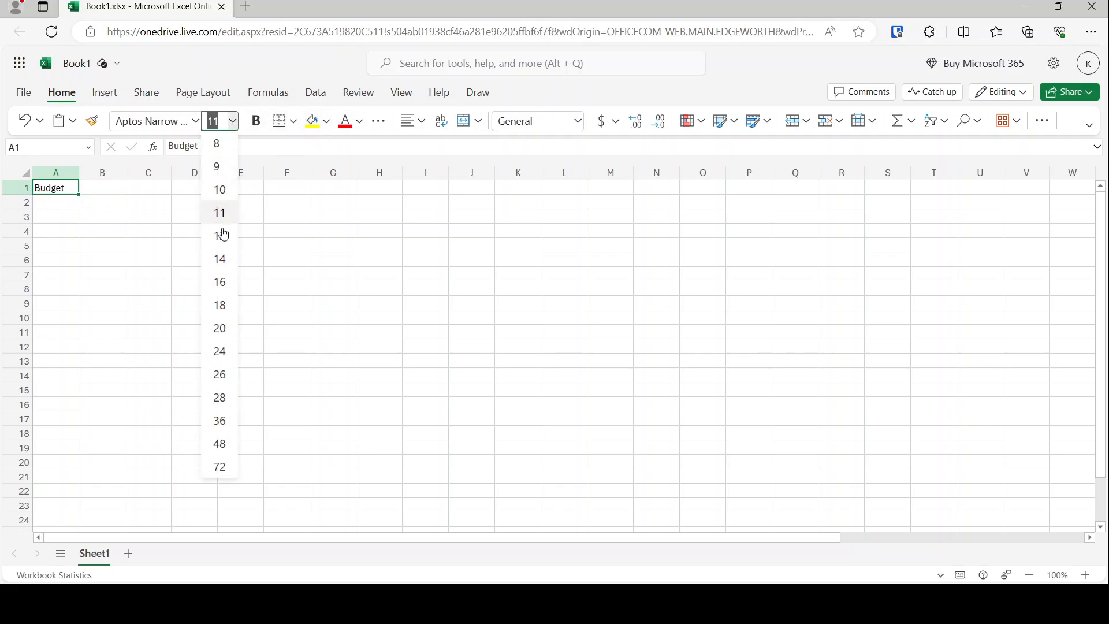
click(219, 305)
click(151, 237)
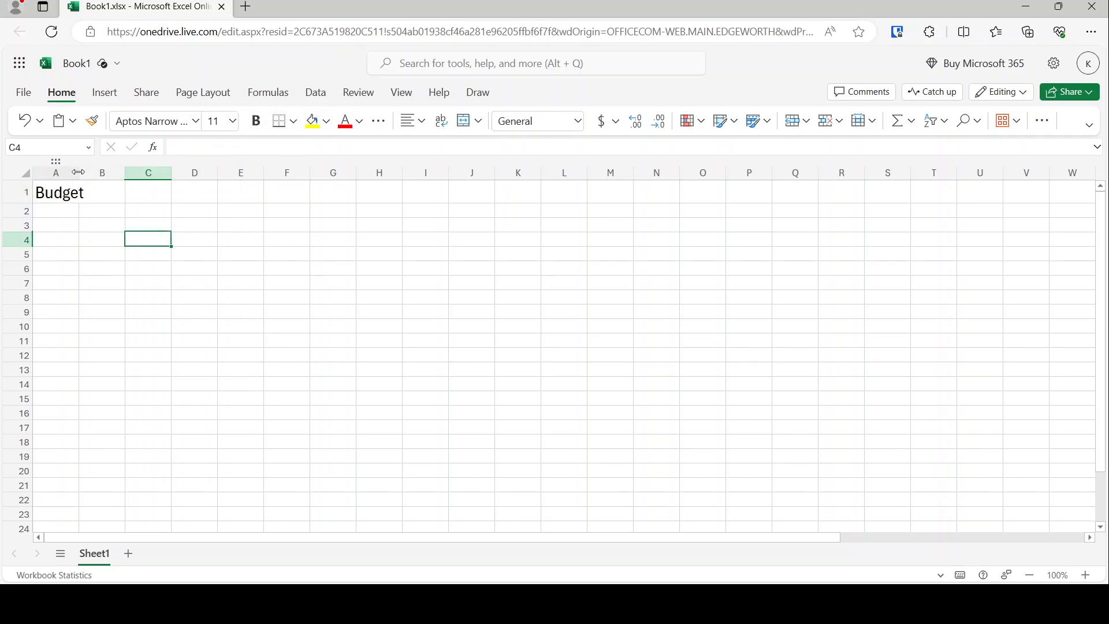
drag(80, 173, 133, 175)
click(103, 185)
click(345, 121)
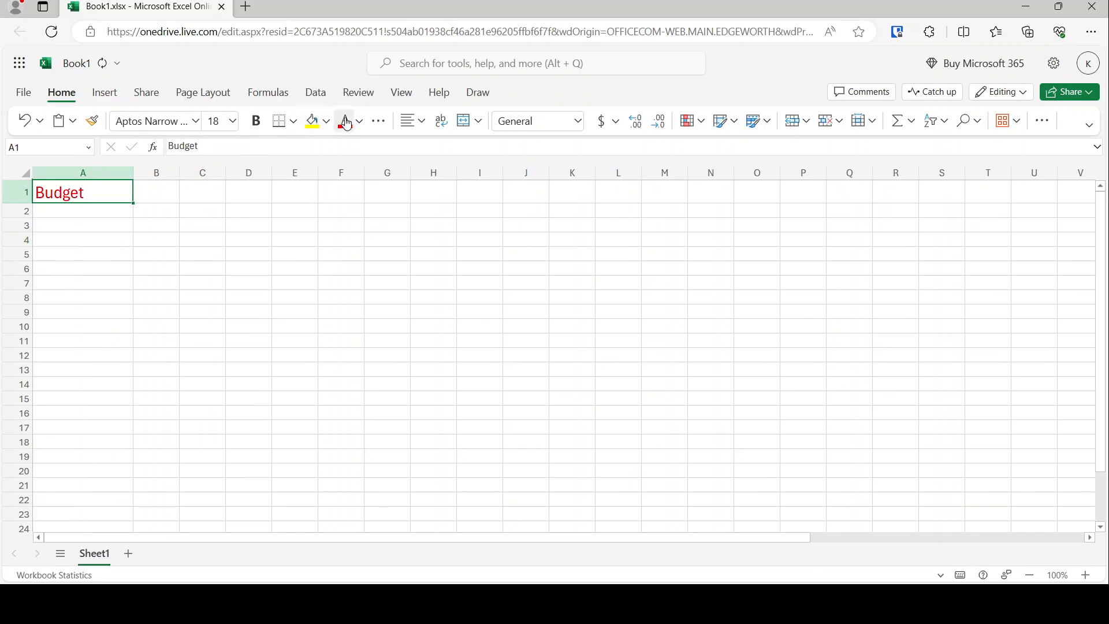
Step: Enter "Line of Credit - Operating Account" in cell A2
click(101, 215)
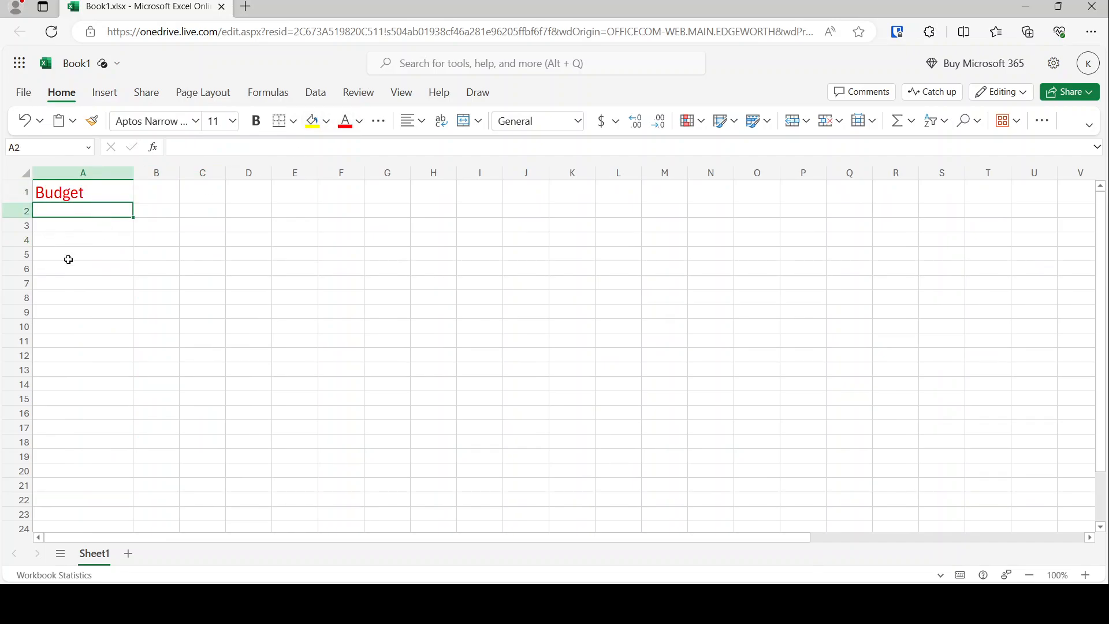
text(Line of C)
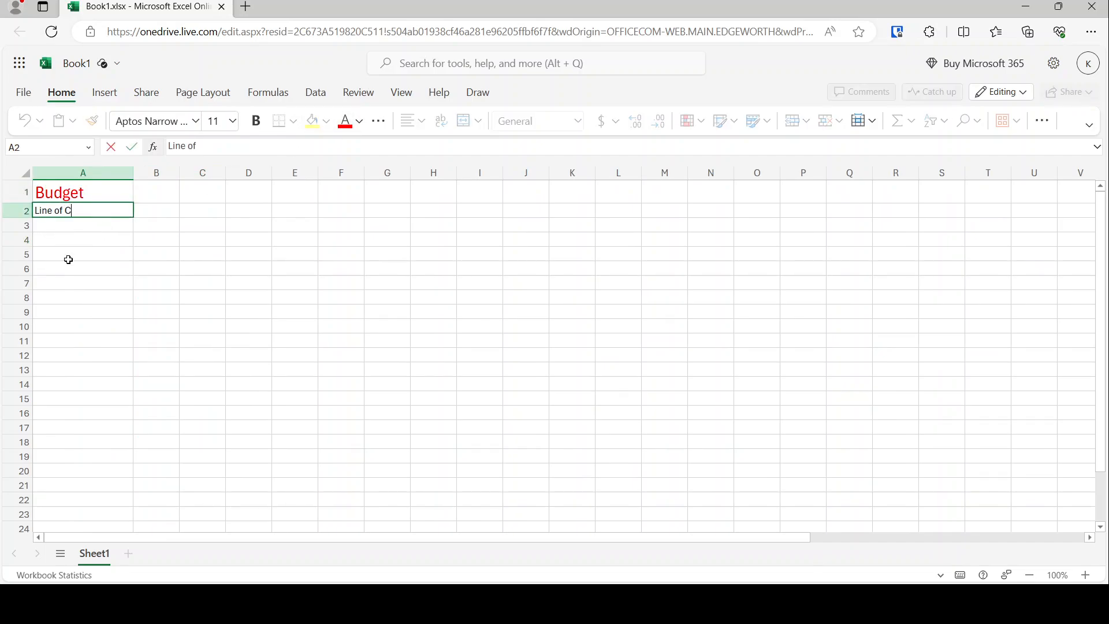
text(redit - Operating Account)
key(Return)
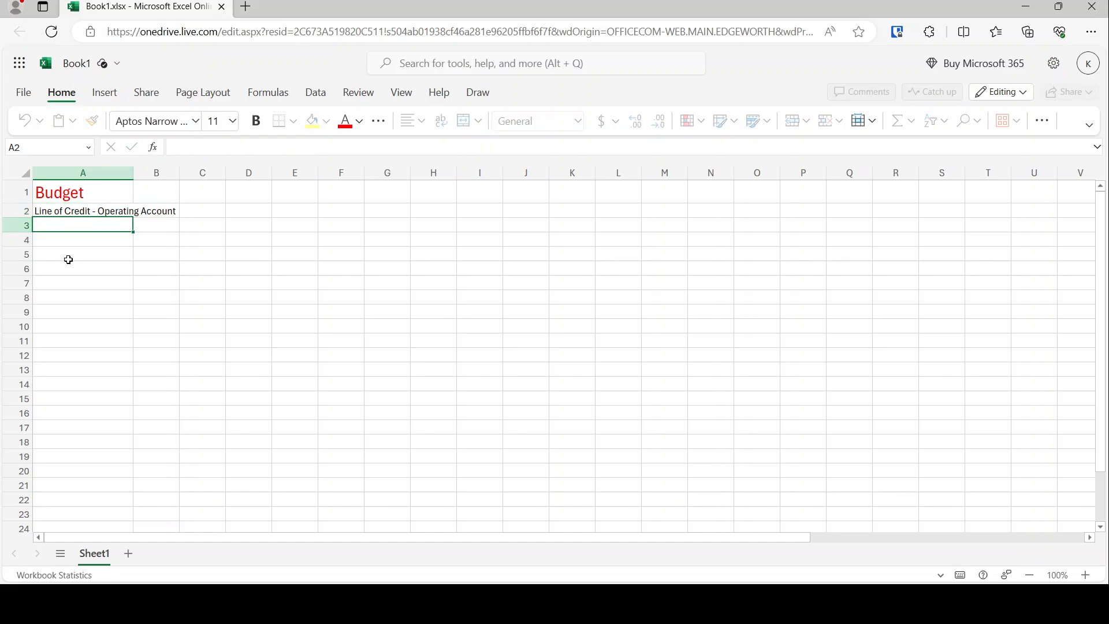
Step: Widen column A to fit the line of credit text and format cell A2 as 18 pt red
click(110, 210)
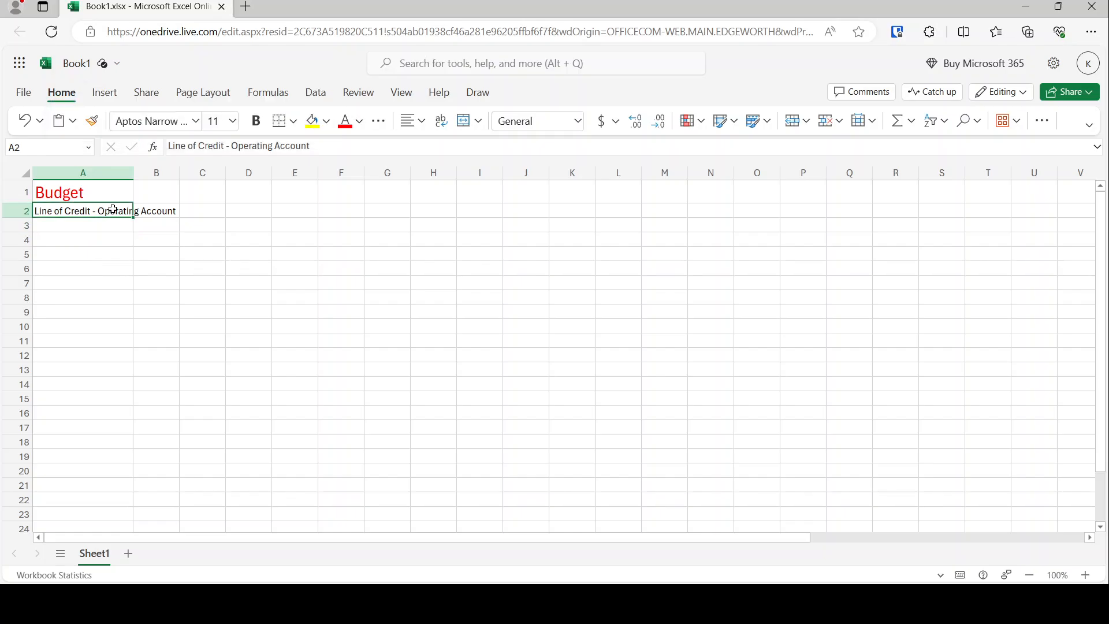
drag(137, 174, 265, 173)
click(339, 128)
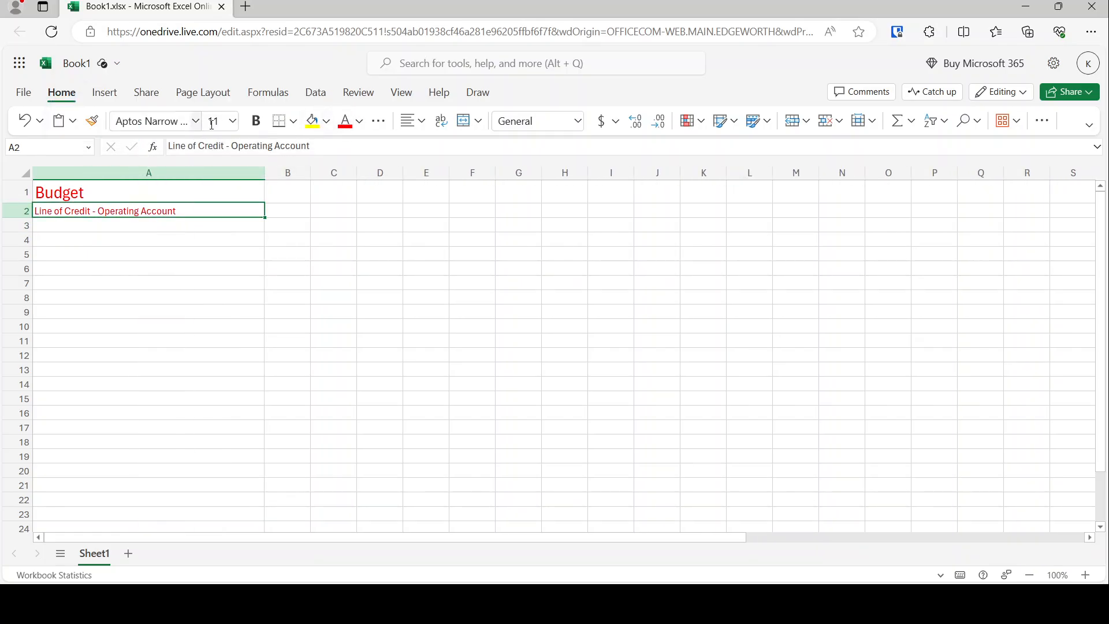
click(234, 126)
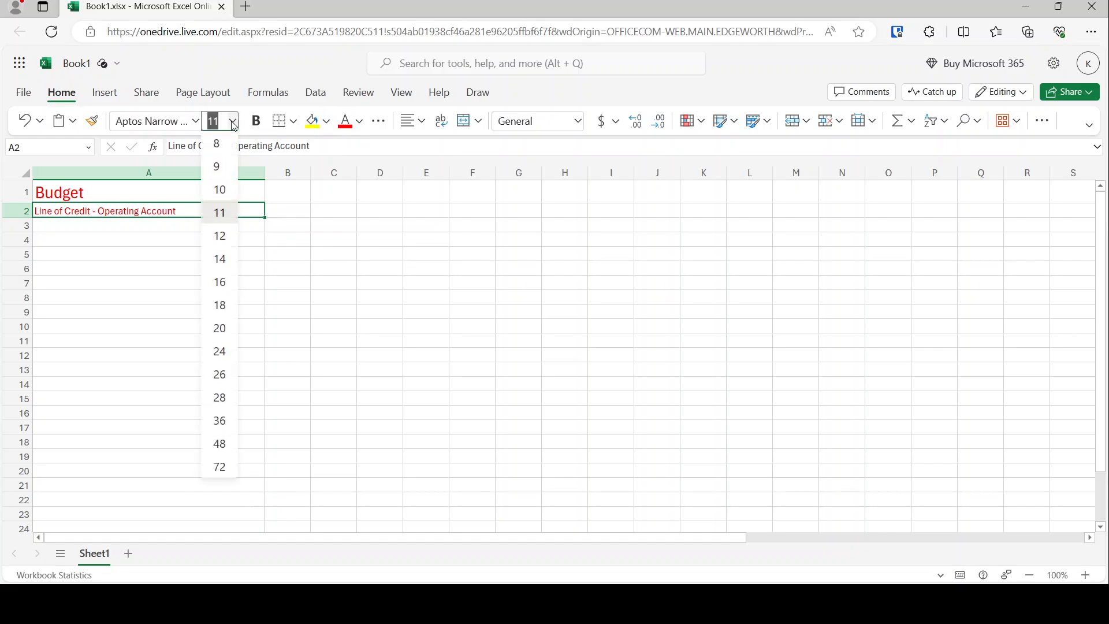
click(220, 305)
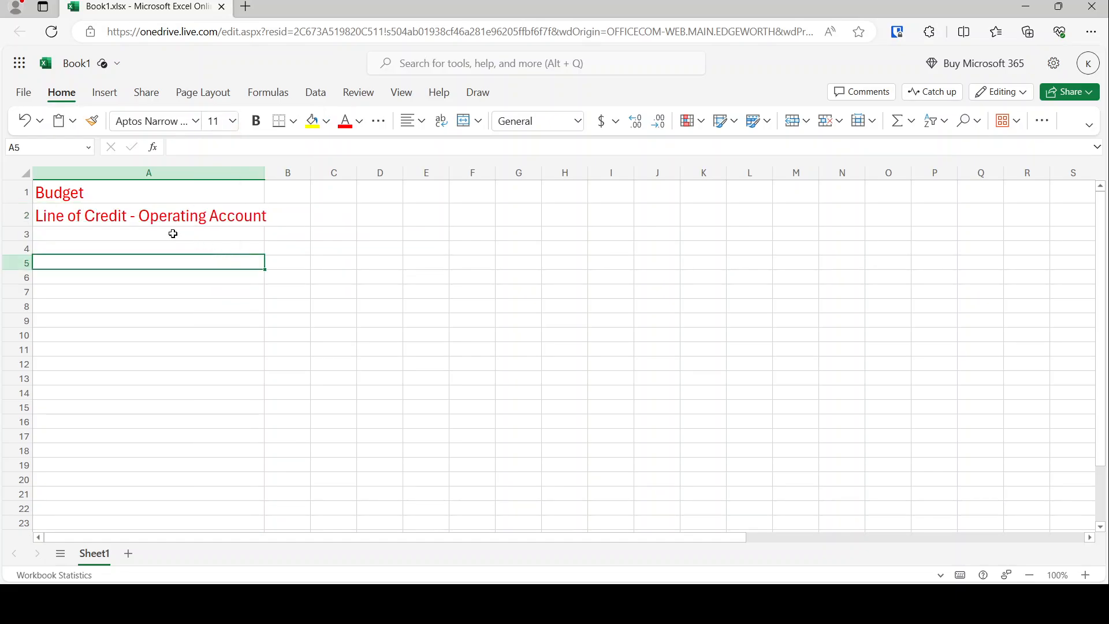
Step: Move the two red title lines from cells A1:A2 to cells I1:I2
click(104, 196)
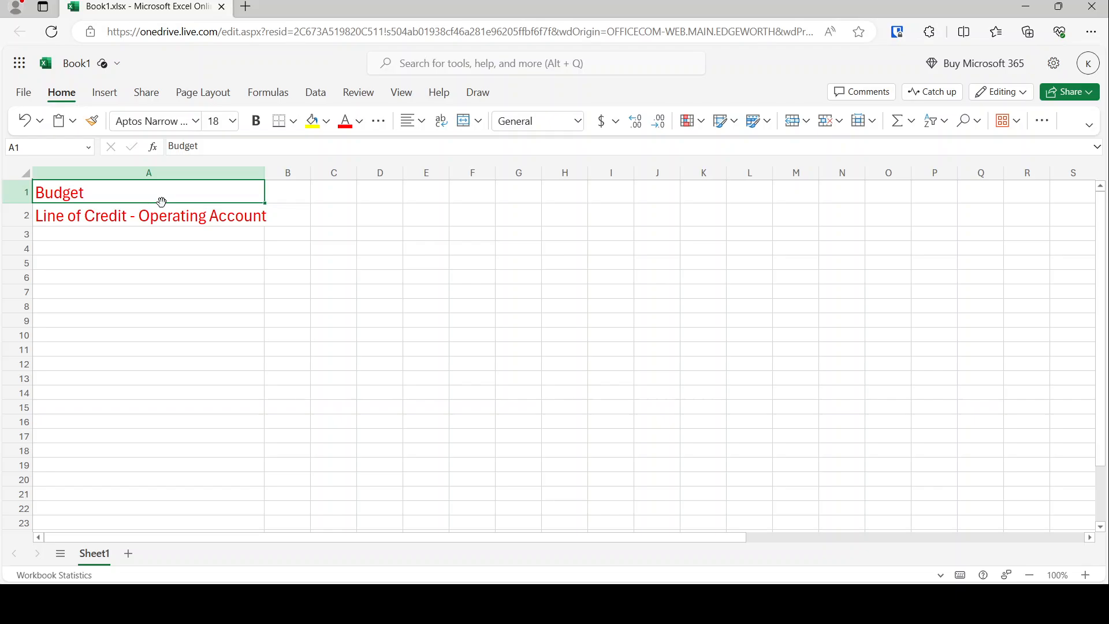
key(Down)
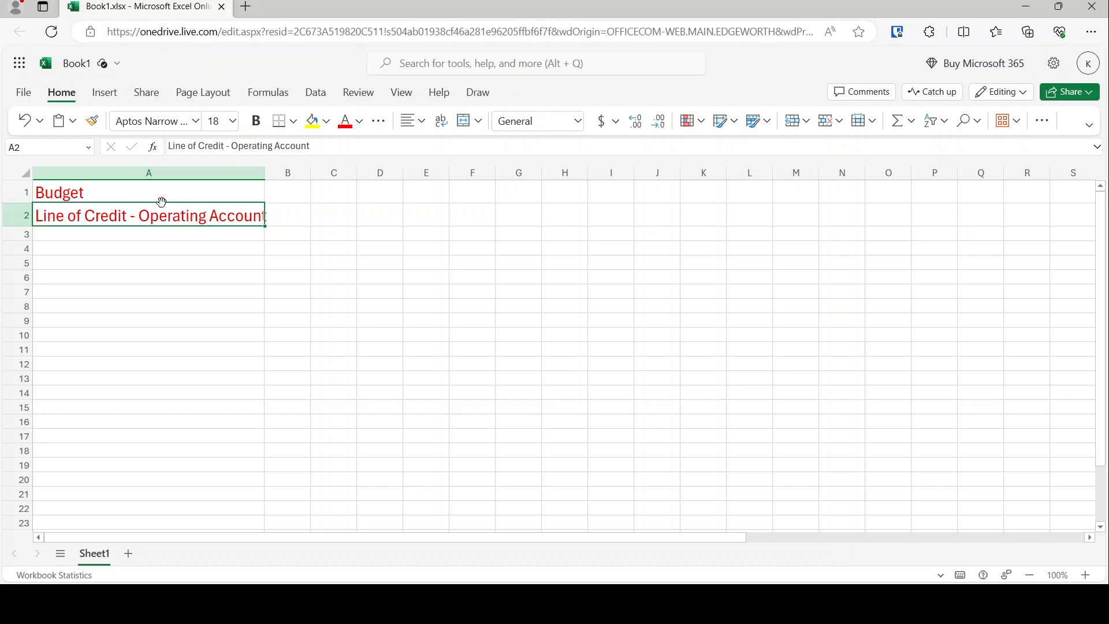
drag(162, 201, 162, 203)
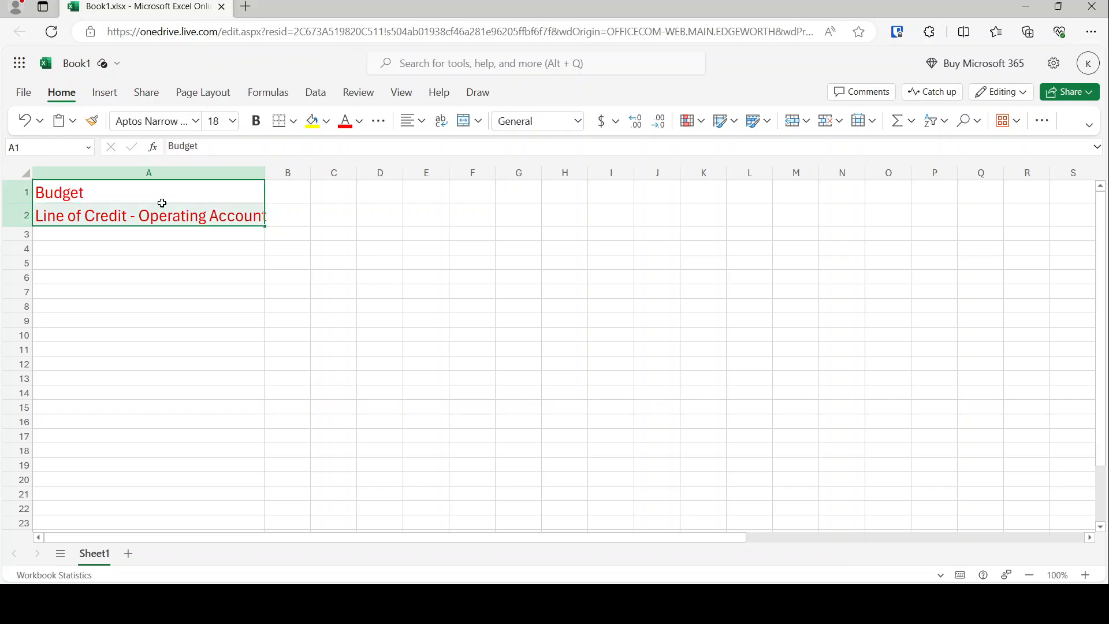
key(ctrl+x)
key(Right)
key(Right)
key(Right)
key(Right)
key(Right)
key(Right)
key(Right)
key(Right)
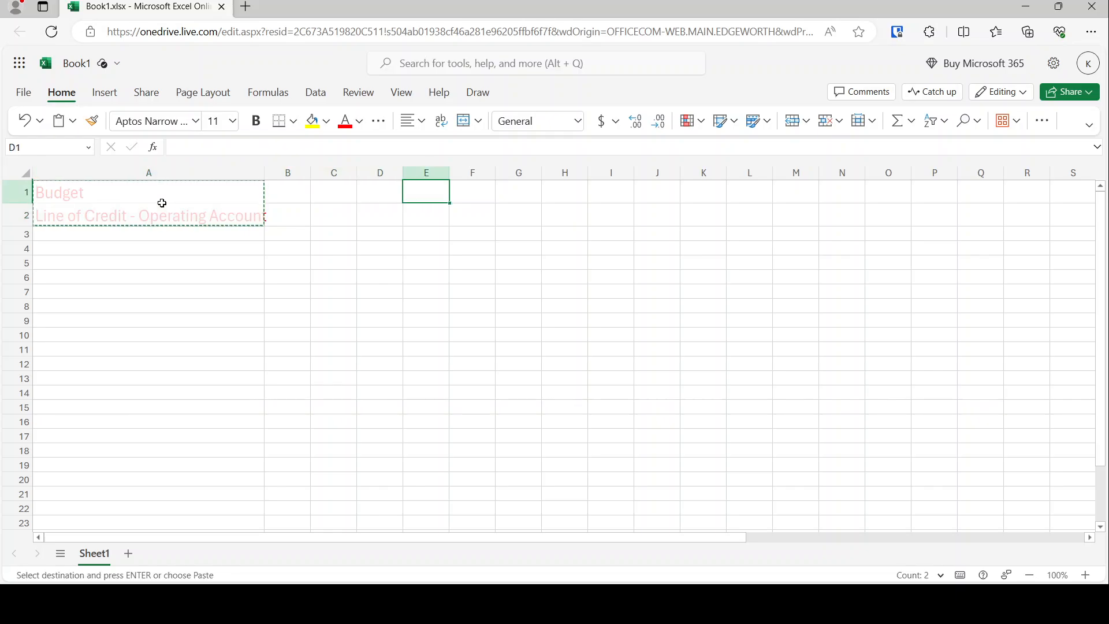
key(Return)
Step: Narrow the emptied column A to a bit over half its width
key(Left)
key(Left)
key(Left)
key(Left)
key(Left)
key(Left)
key(Left)
key(Left)
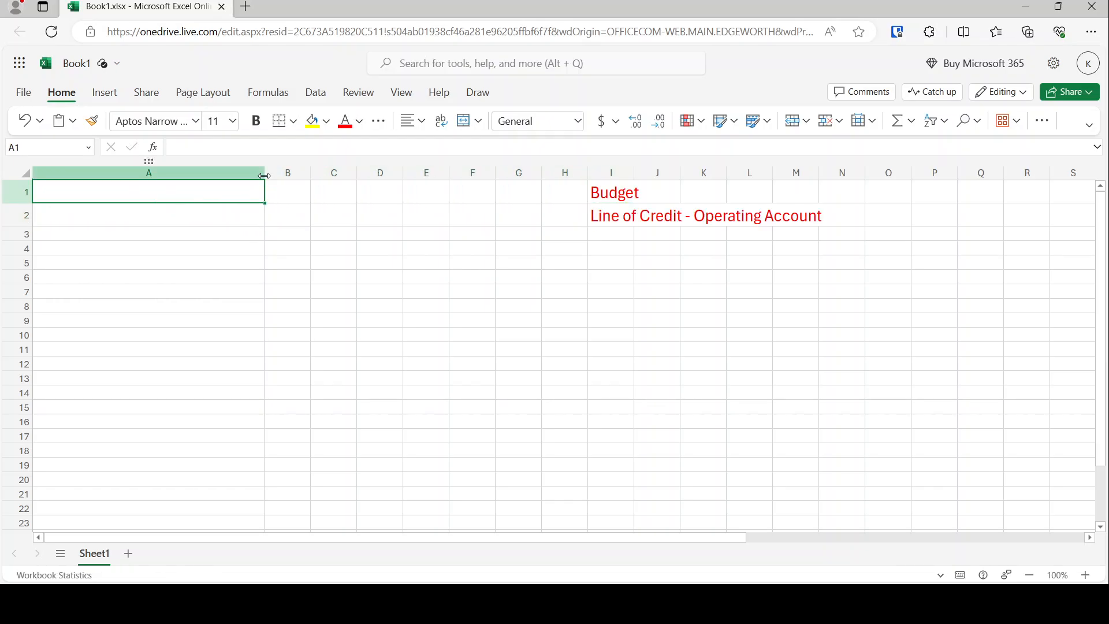
mouse_move(264, 173)
mouse_down()
mouse_move(167, 182)
mouse_move(282, 172)
mouse_up()
click(204, 209)
click(205, 192)
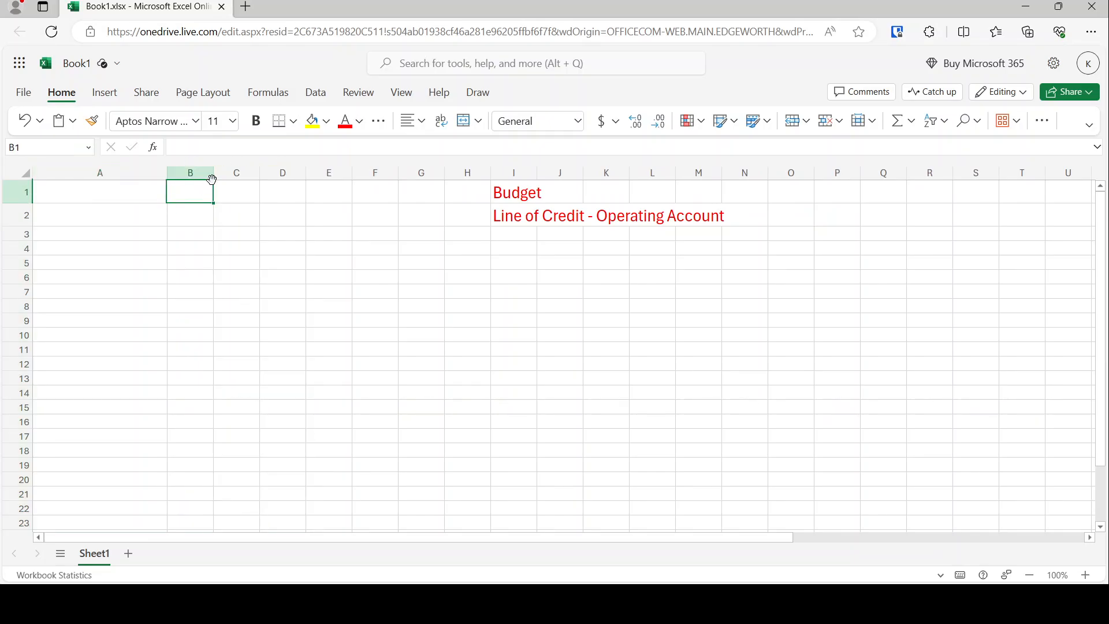
Step: Widen column B and enter the header "Avg American" in cell B1
drag(213, 173, 245, 176)
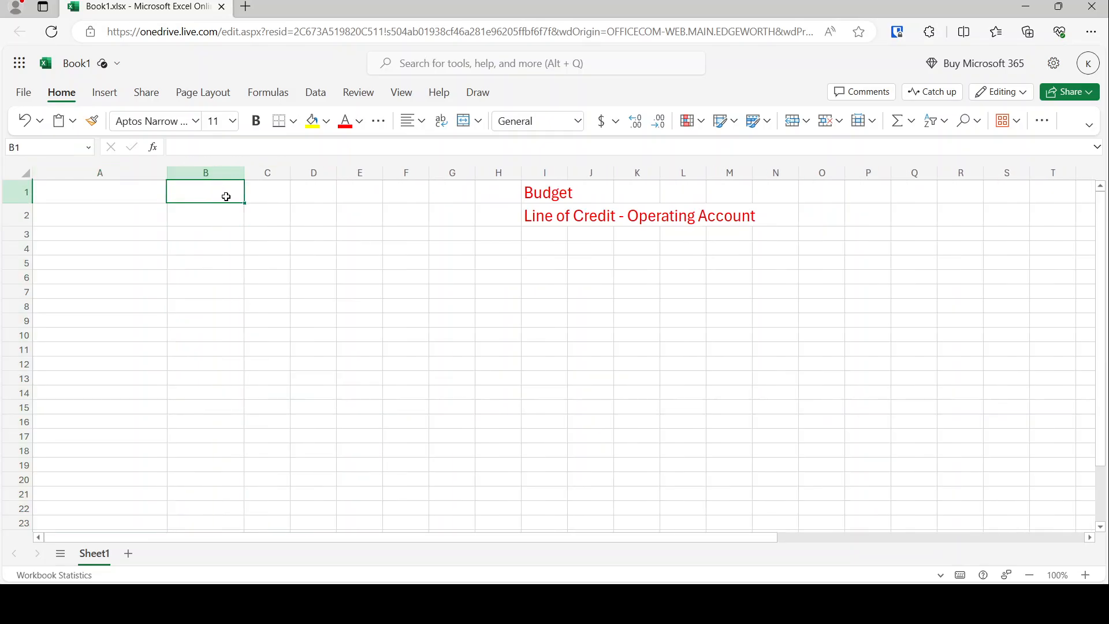
text(Avg AMeric)
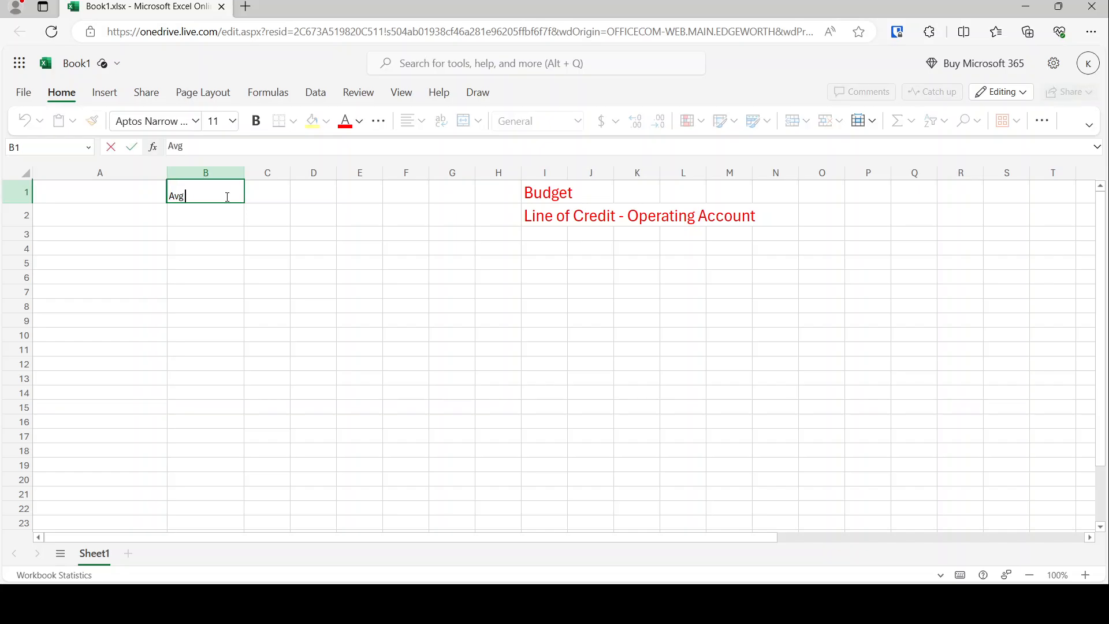
key(BackSpace)
key(BackSpace)
key(BackSpace)
key(BackSpace)
key(BackSpace)
text(merican)
key(Return)
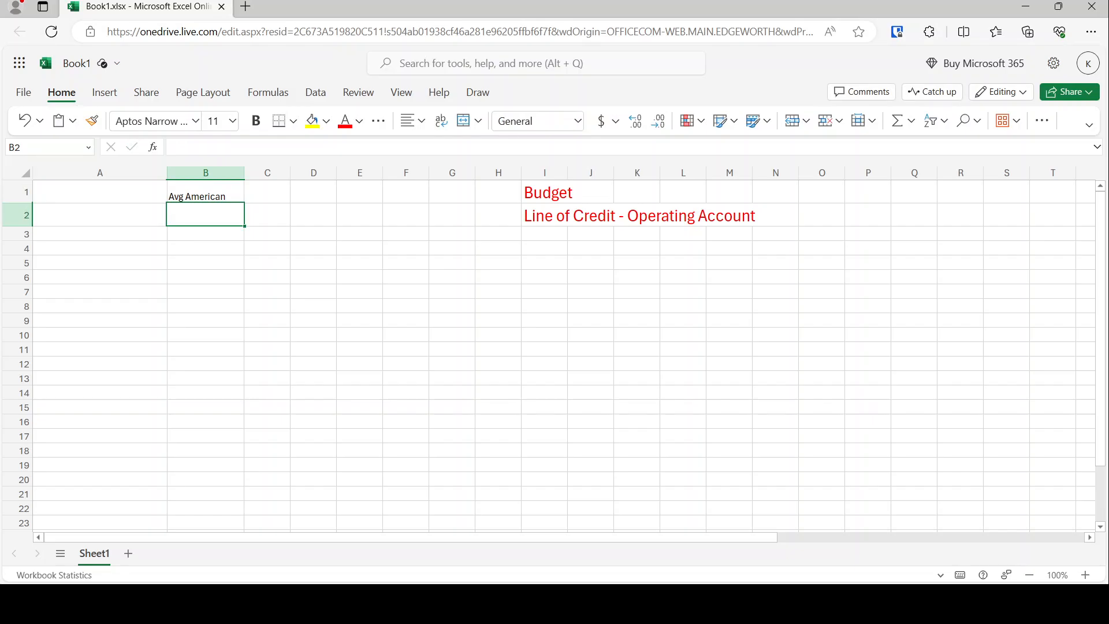
Step: Format the Avg American header as bold 14 pt with yellow fill and widen column B slightly
key(Up)
click(256, 120)
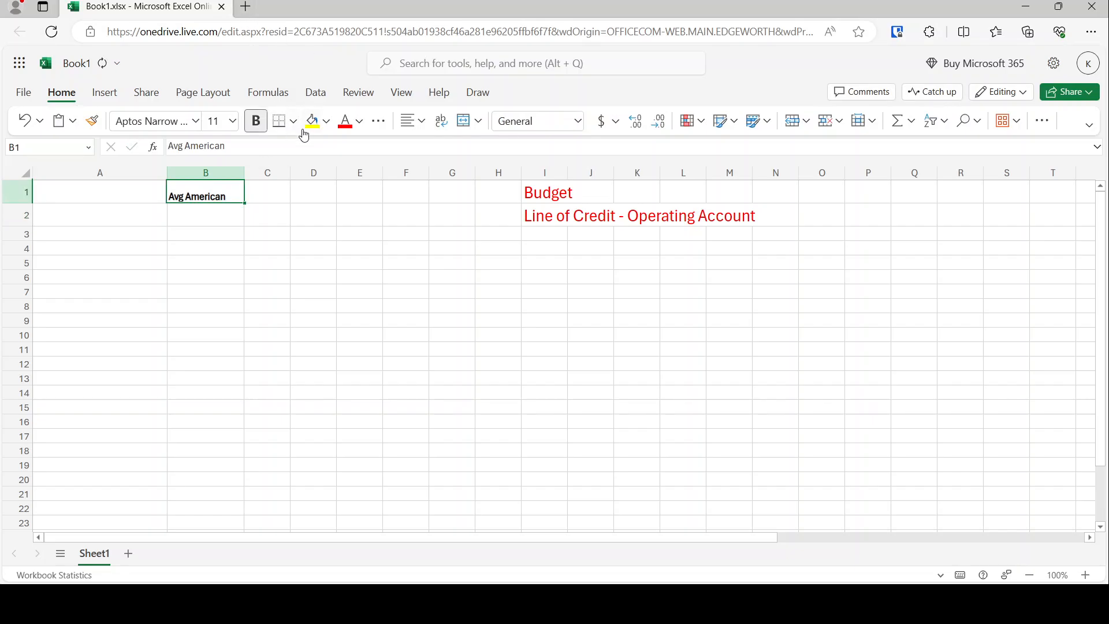
click(311, 122)
click(217, 121)
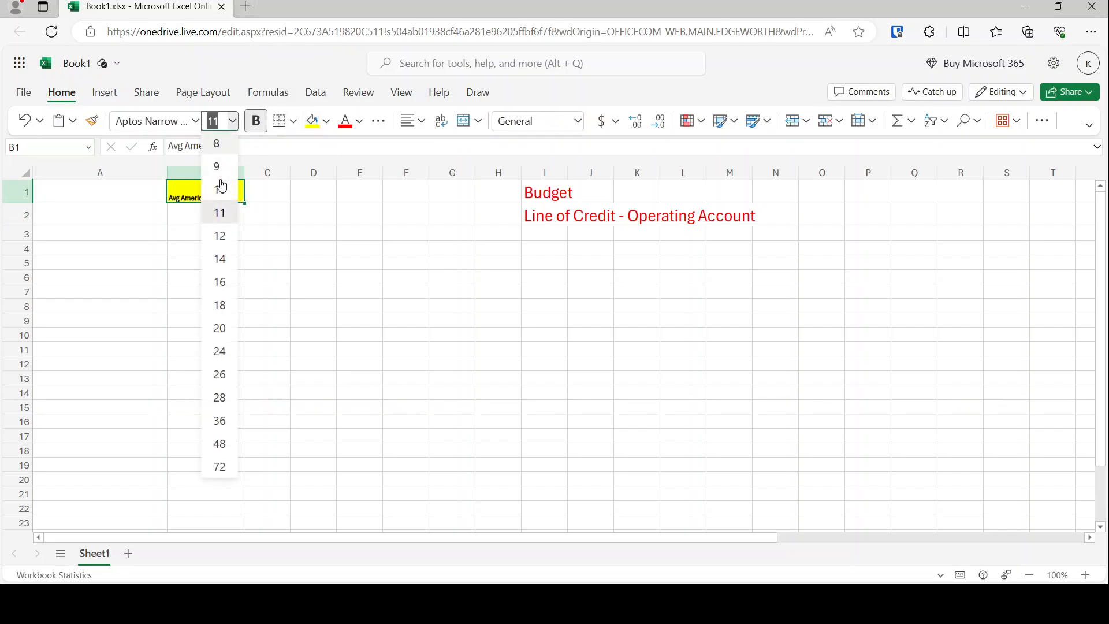
click(222, 257)
click(258, 213)
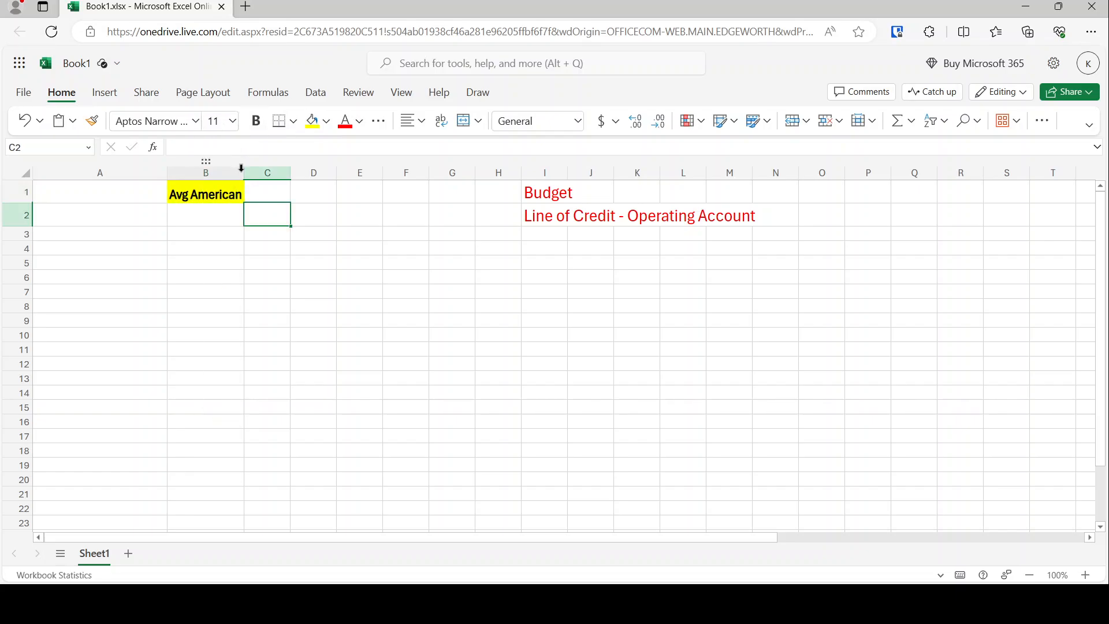
drag(241, 168, 260, 168)
Step: Copy the Avg American header from B1 into C1 and widen column C
click(254, 192)
key(ctrl+c)
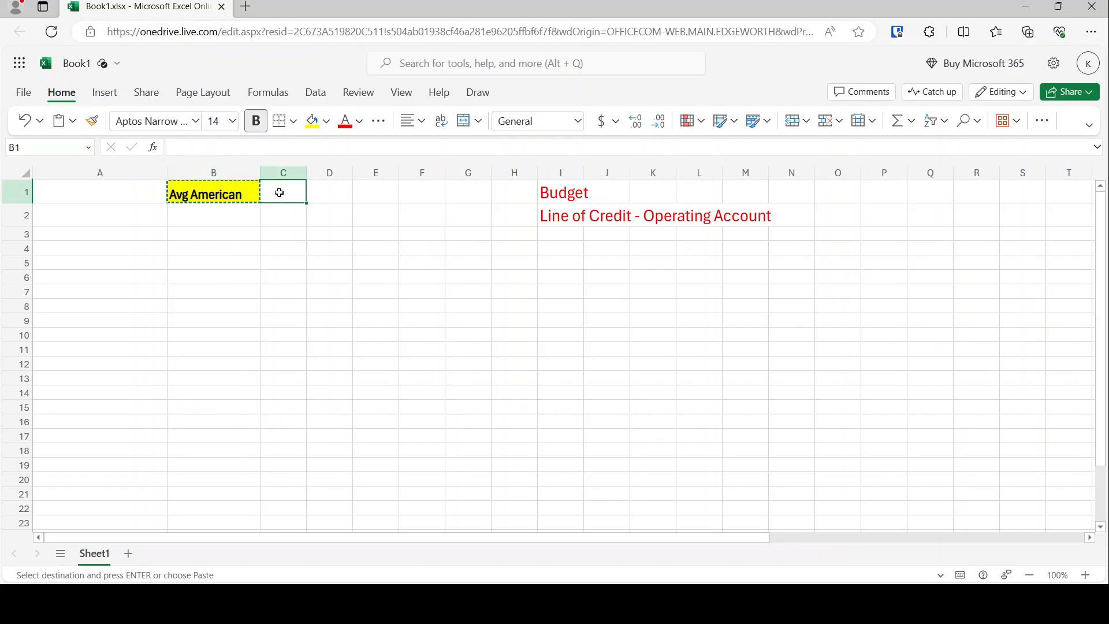
key(ctrl+v)
drag(306, 172, 371, 172)
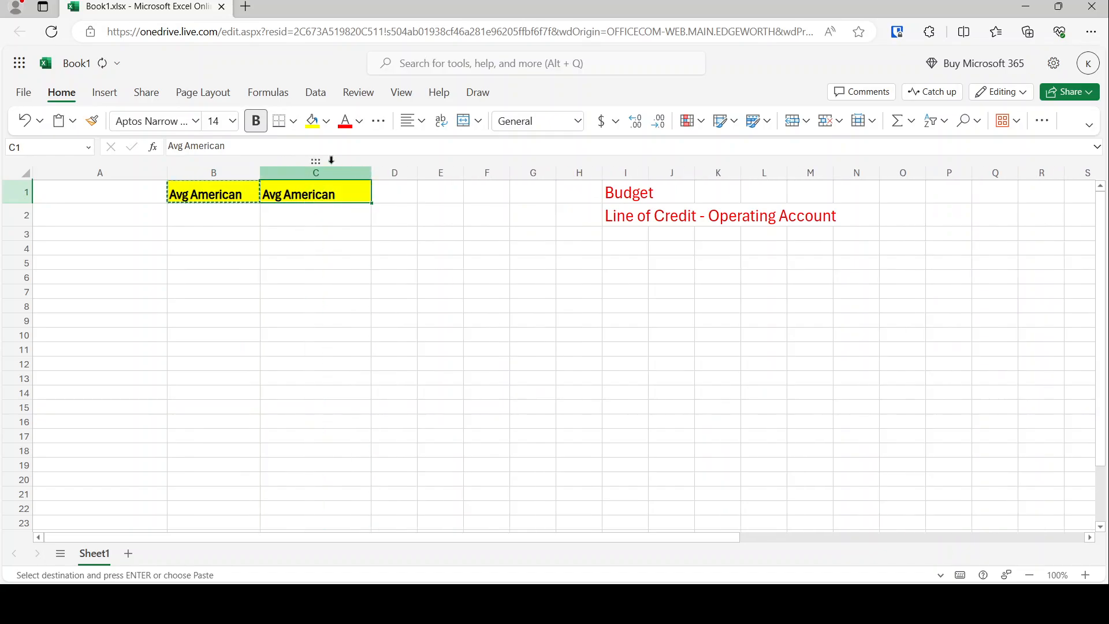
Step: Replace the header text in cell C1 with "Velocity Banking"
text(Velo)
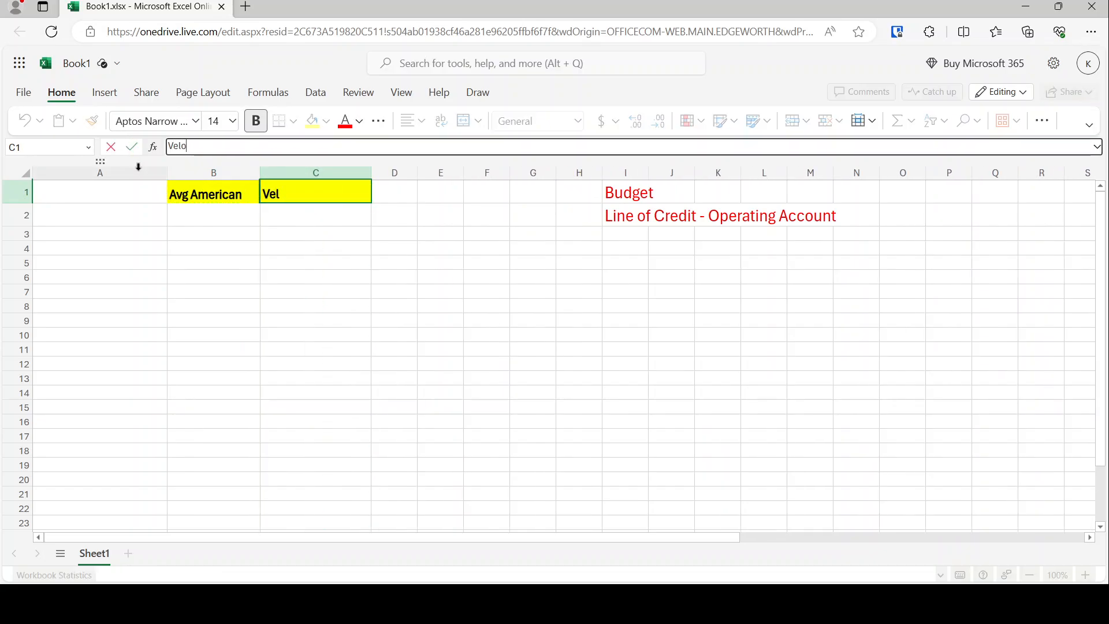
text(city Banking)
key(Return)
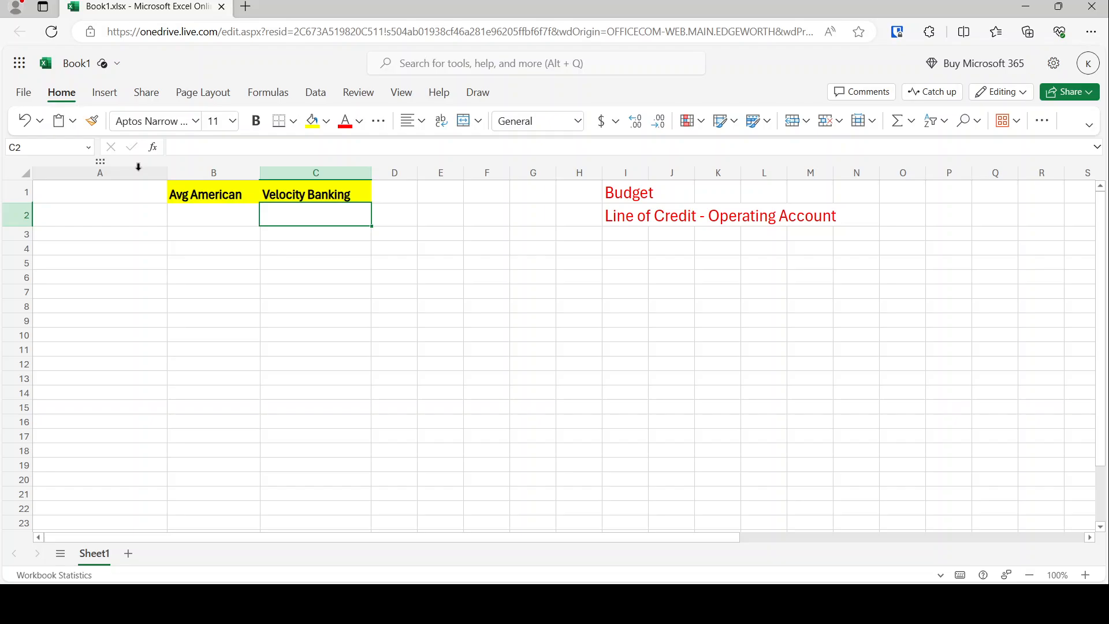
Step: Enter the row label "Income" in cell A2 and set its font size to 14
key(Left)
key(Left)
text(Income)
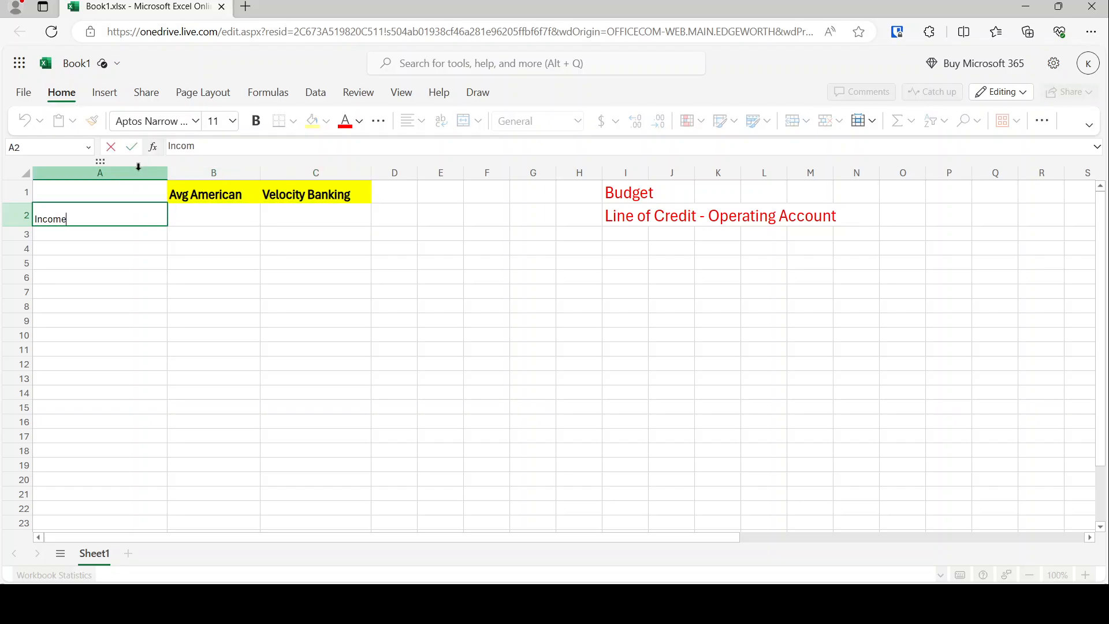
key(Return)
key(Up)
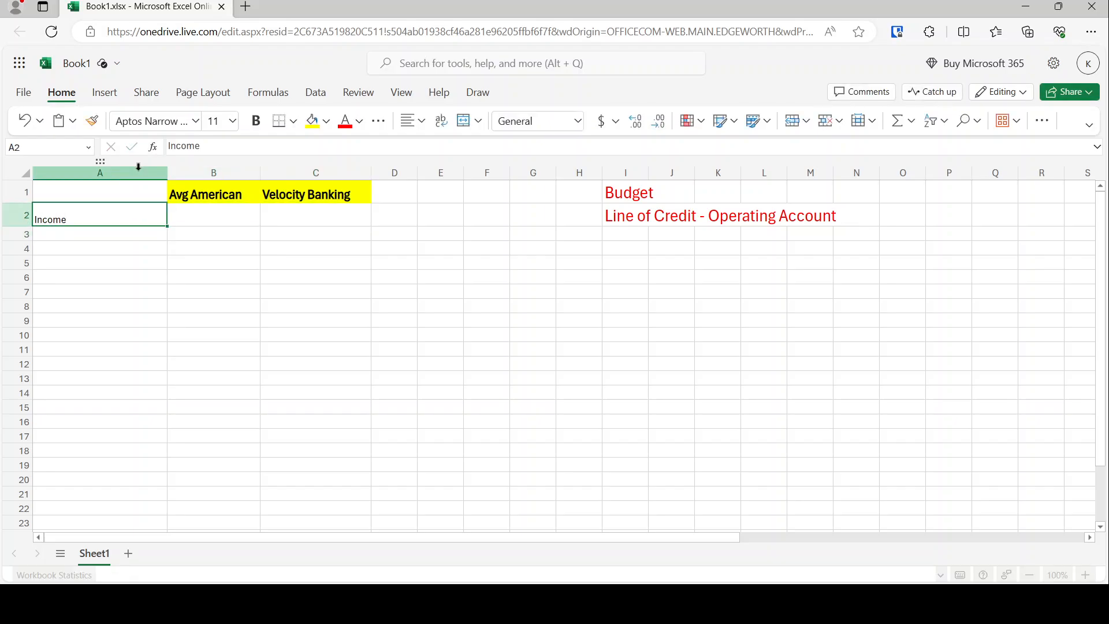
click(232, 121)
click(218, 260)
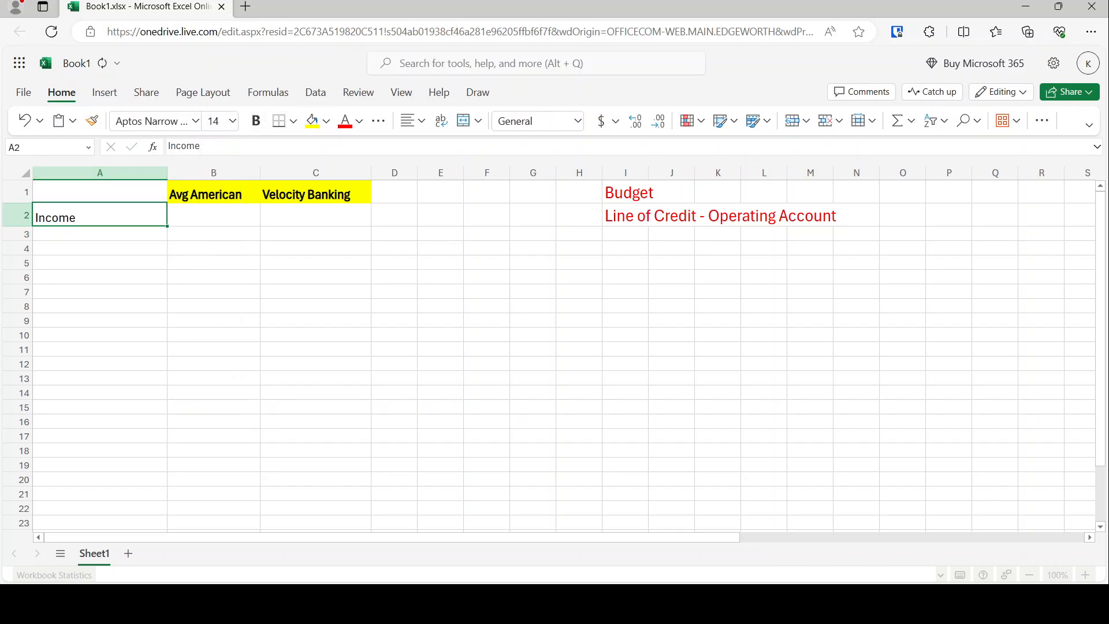
Step: Colour the Income label in cell A2 with the green theme colour and select cell B2
key(Down)
click(109, 220)
click(362, 121)
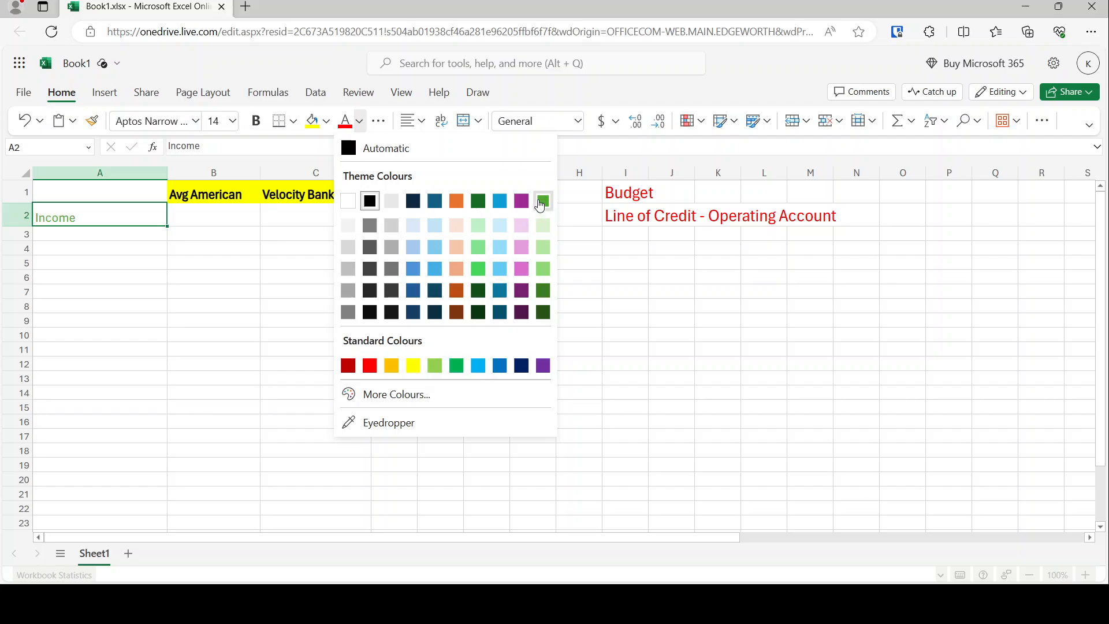
click(542, 201)
click(199, 234)
click(204, 216)
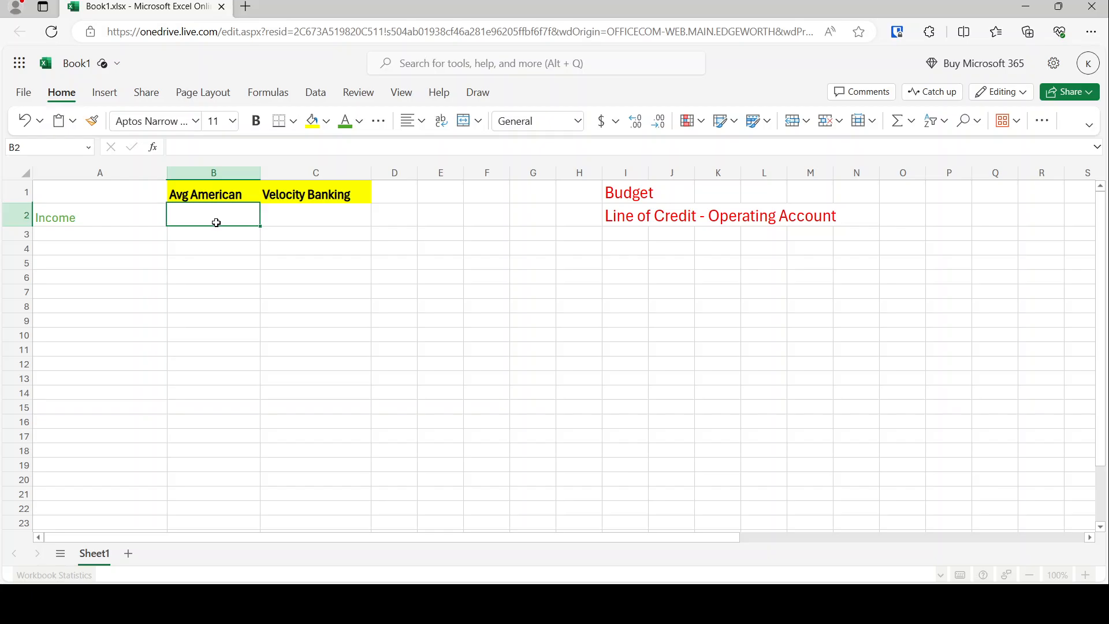
text(5000)
key(BackSpace)
key(BackSpace)
key(BackSpace)
key(BackSpace)
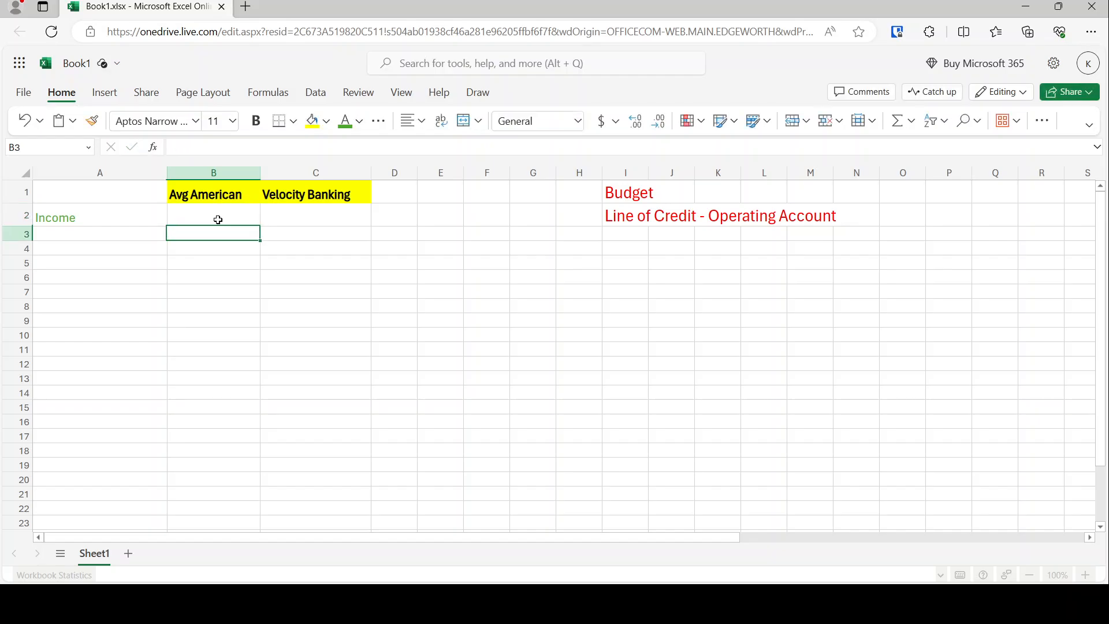
Step: Enter the income amount 5000 in cell B2 under Avg American
text(5000)
key(Return)
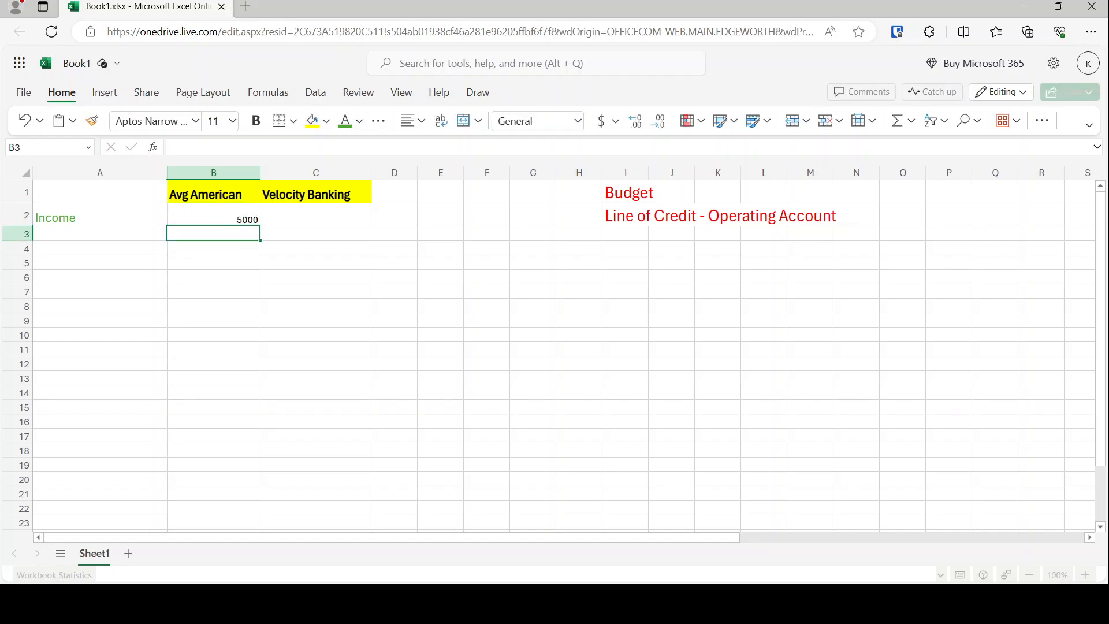
key(Up)
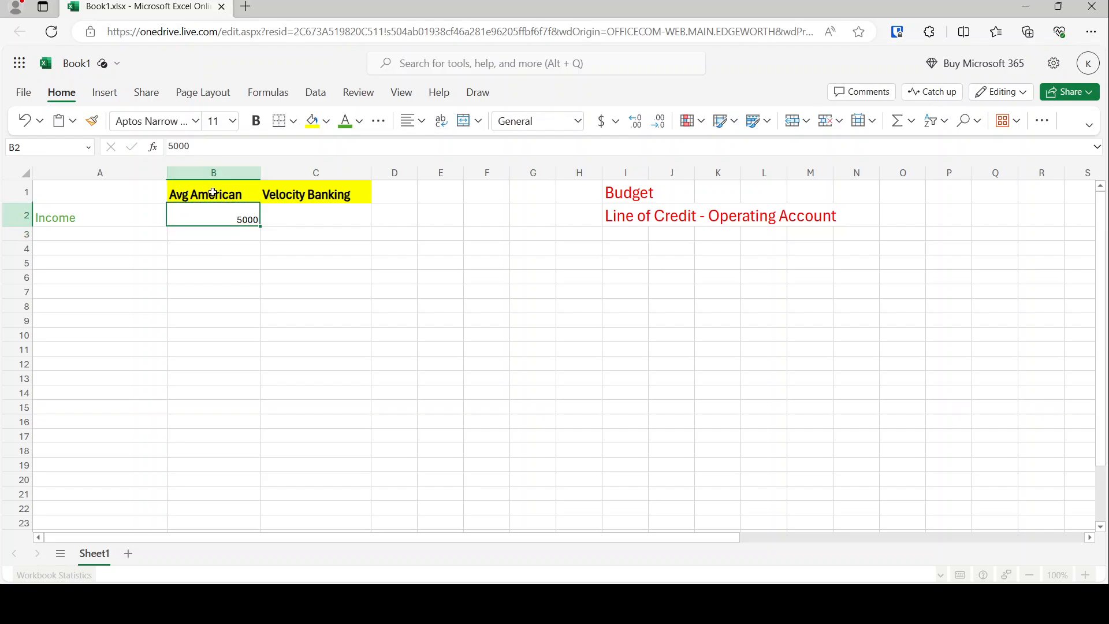
Step: Try to set the font size of the whole Avg American column to 14
click(213, 172)
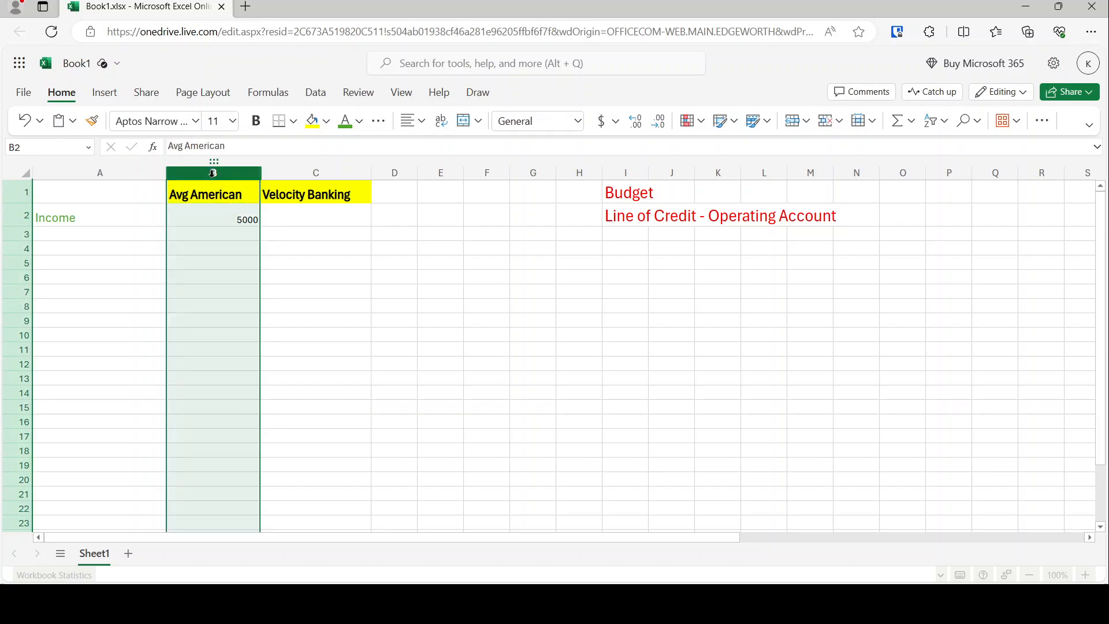
click(232, 123)
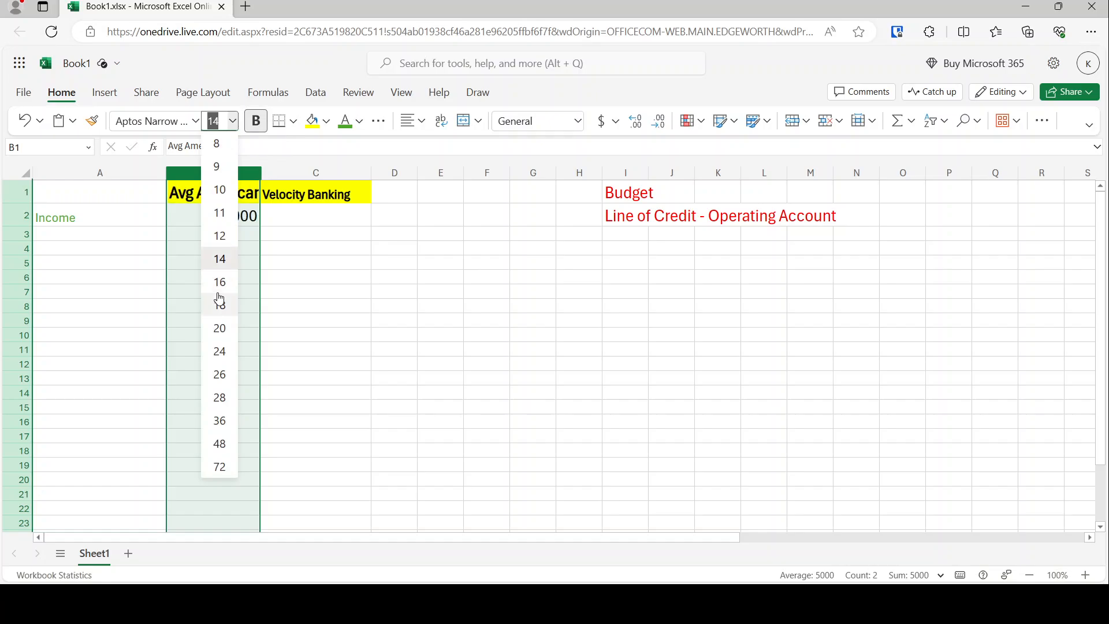
click(222, 253)
Step: Set the font size of the income amount in cell B2 to 14
click(228, 215)
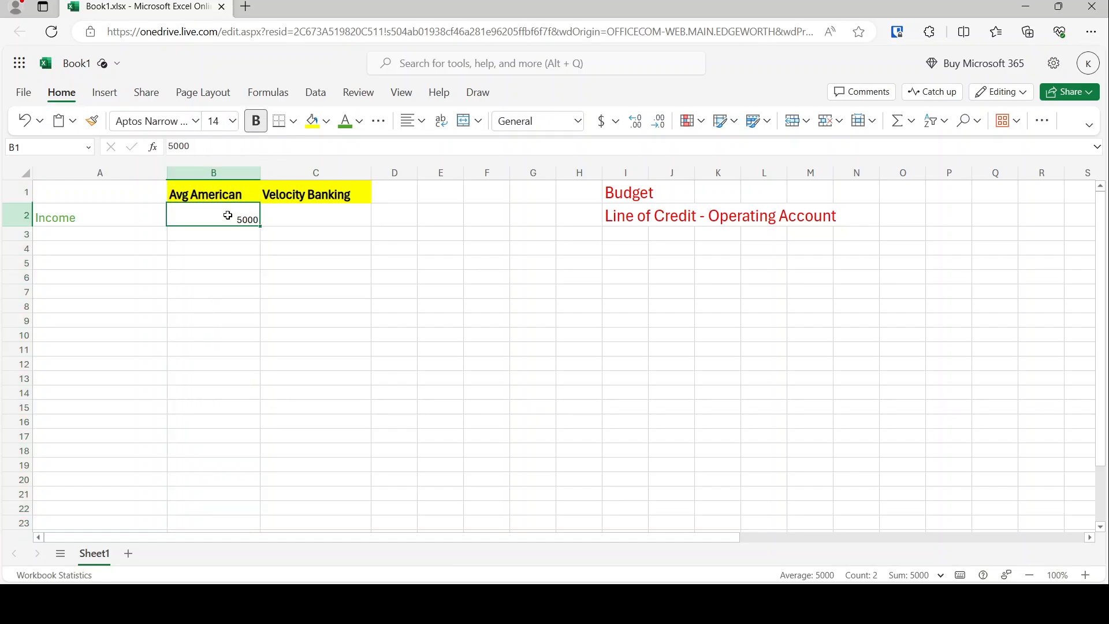
click(232, 120)
click(218, 260)
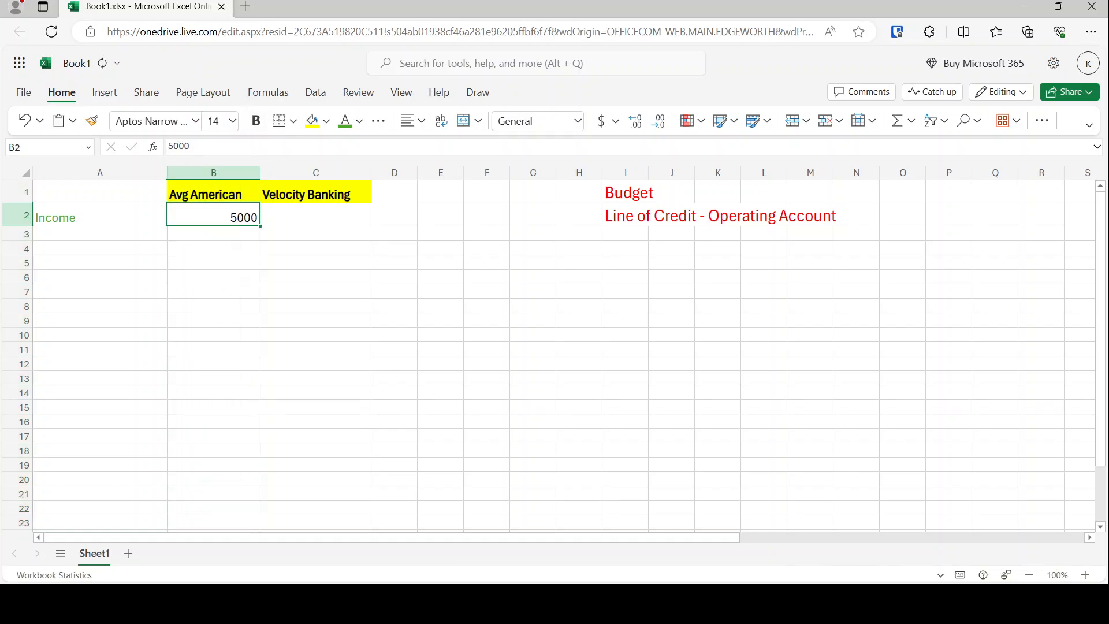
Step: Format column B from cell B2 downward as Currency with two decimal places and the $ English (United States) symbol
click(206, 169)
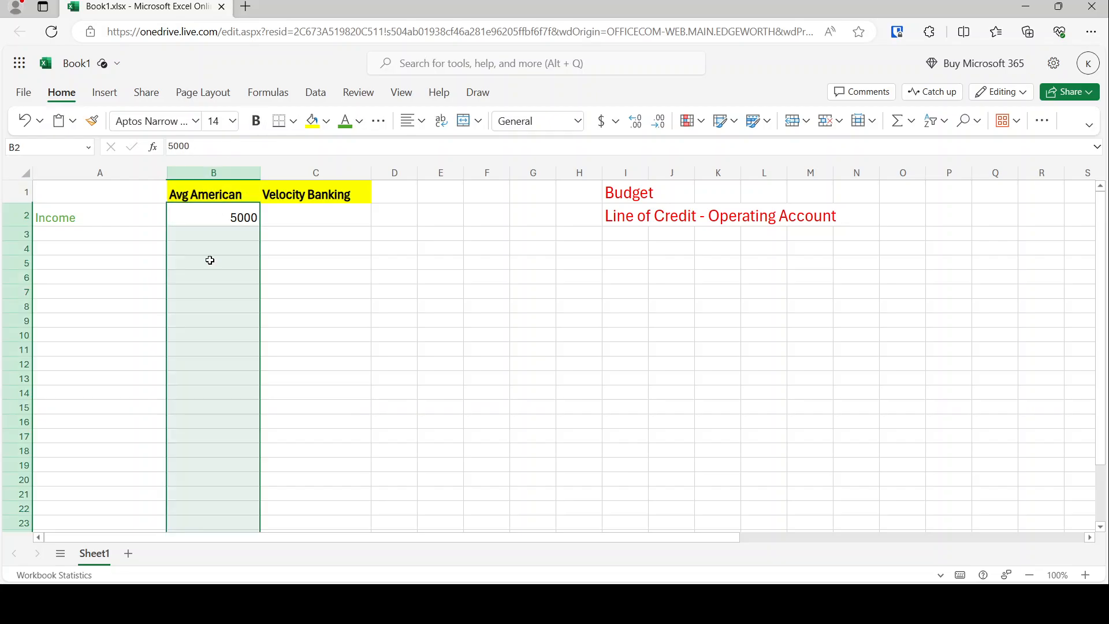
right_click(211, 265)
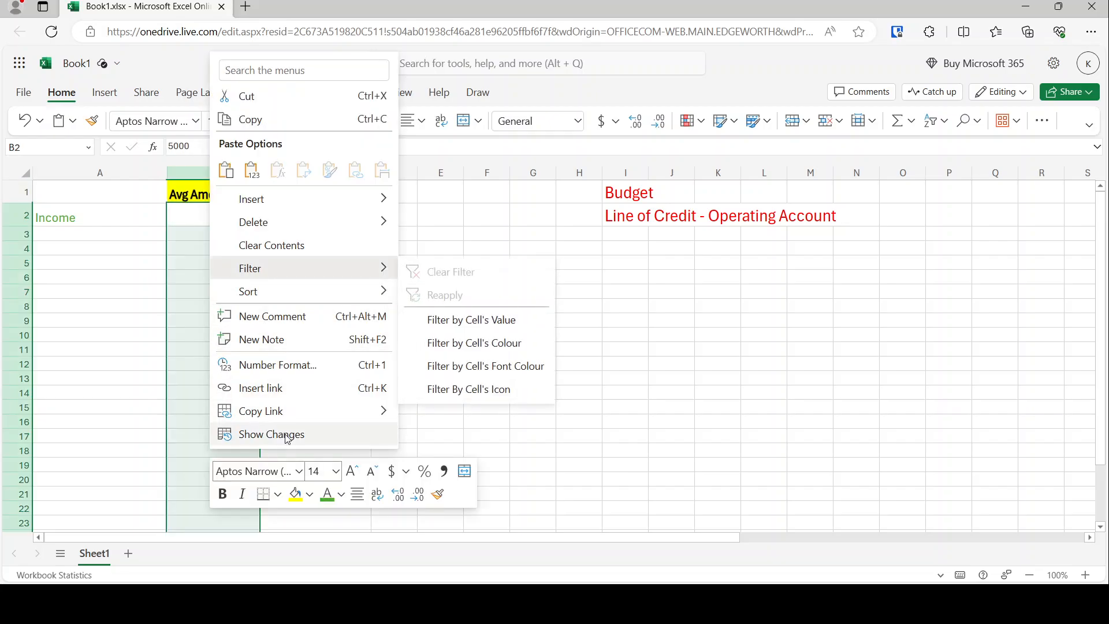
click(323, 365)
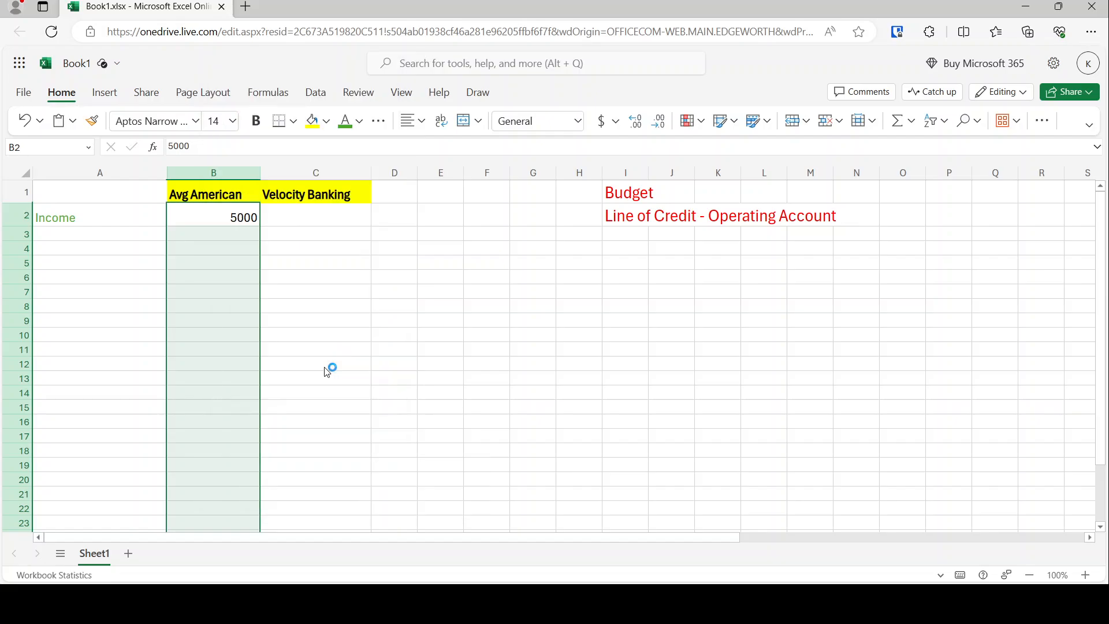
click(390, 191)
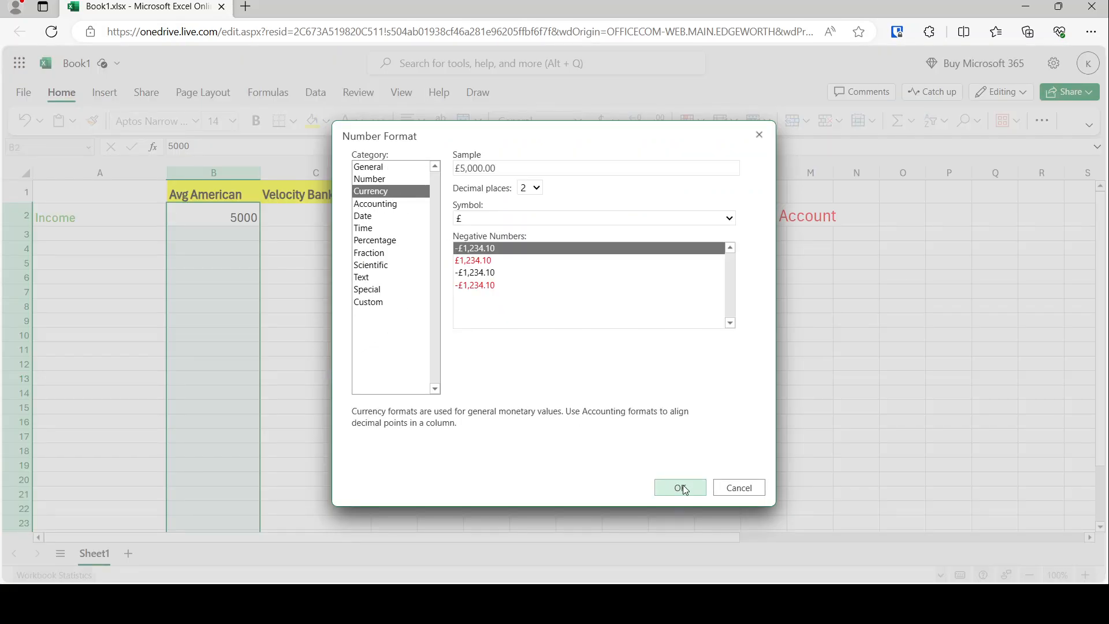
click(473, 220)
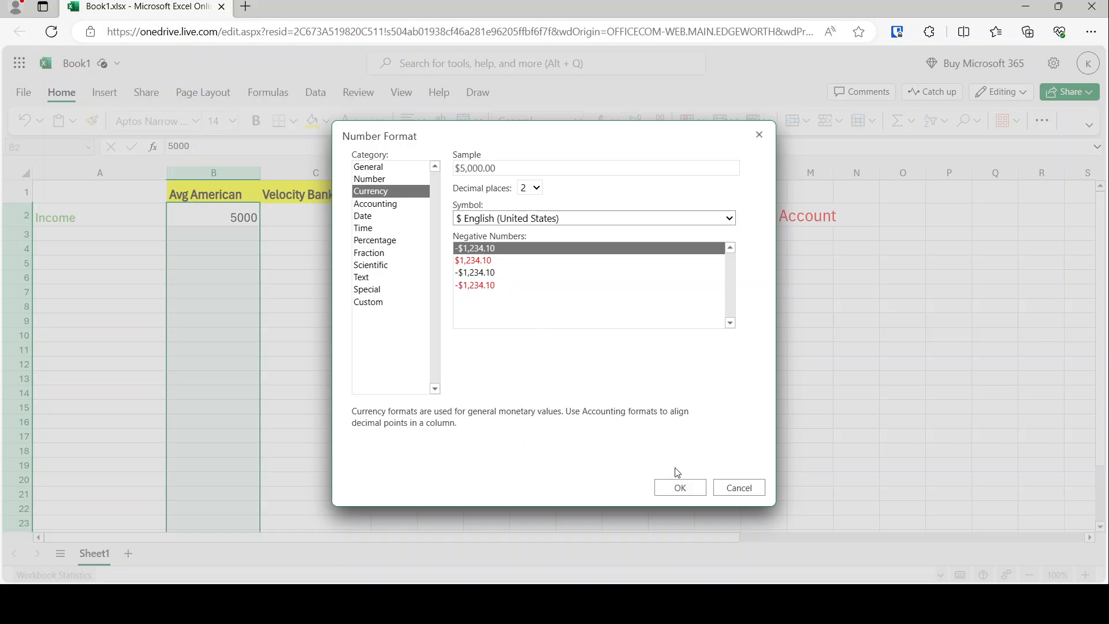
click(681, 487)
click(309, 277)
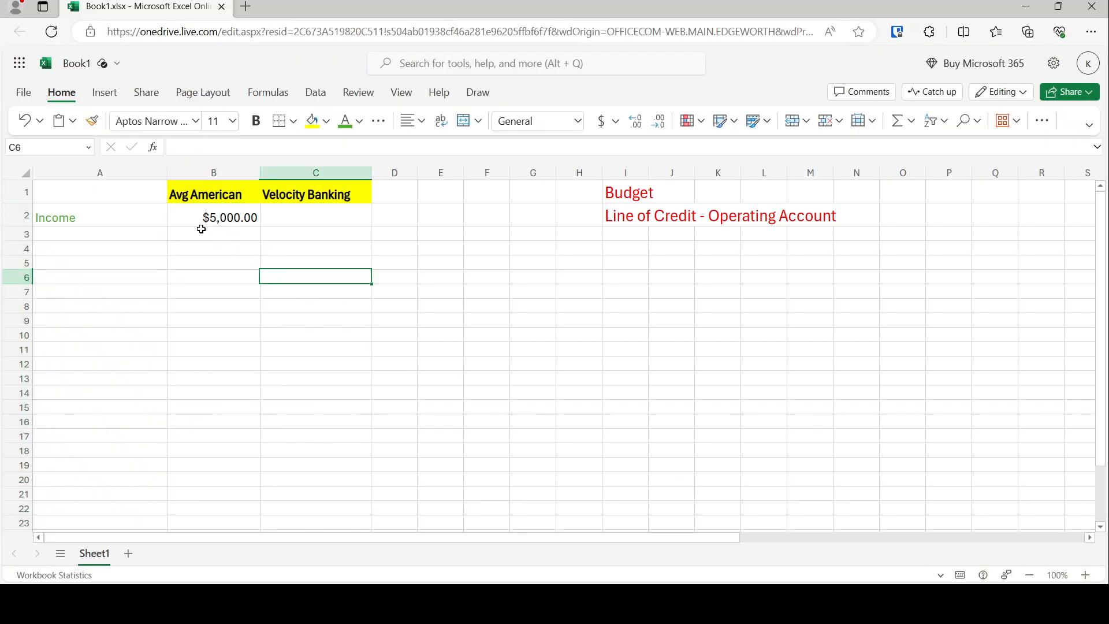
click(207, 222)
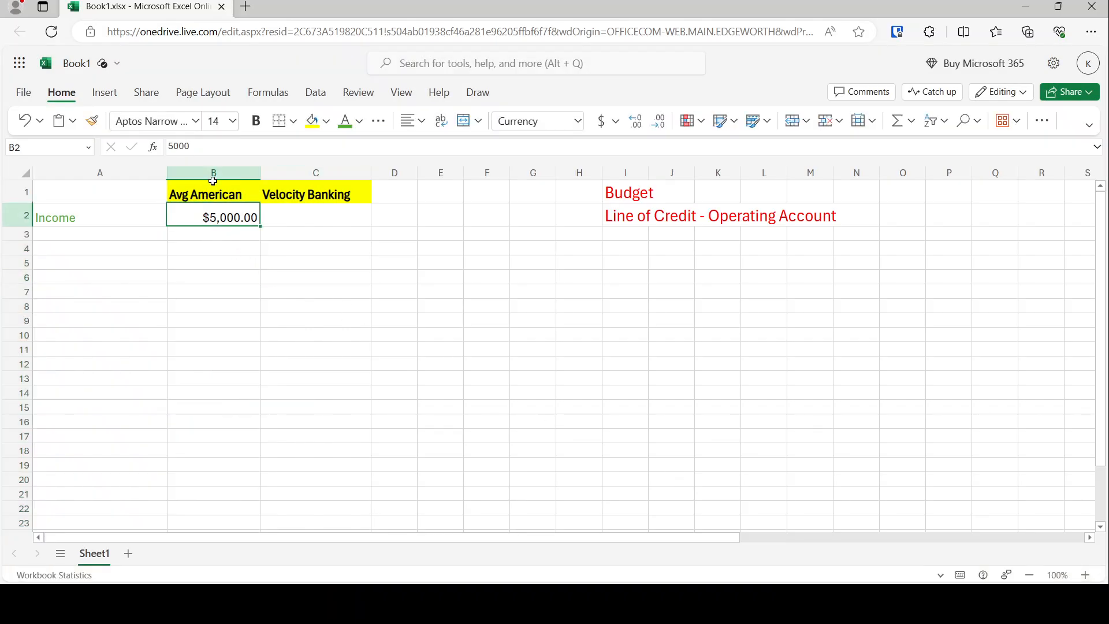
Step: Enter the row label "Expenses" in cell A3
click(125, 228)
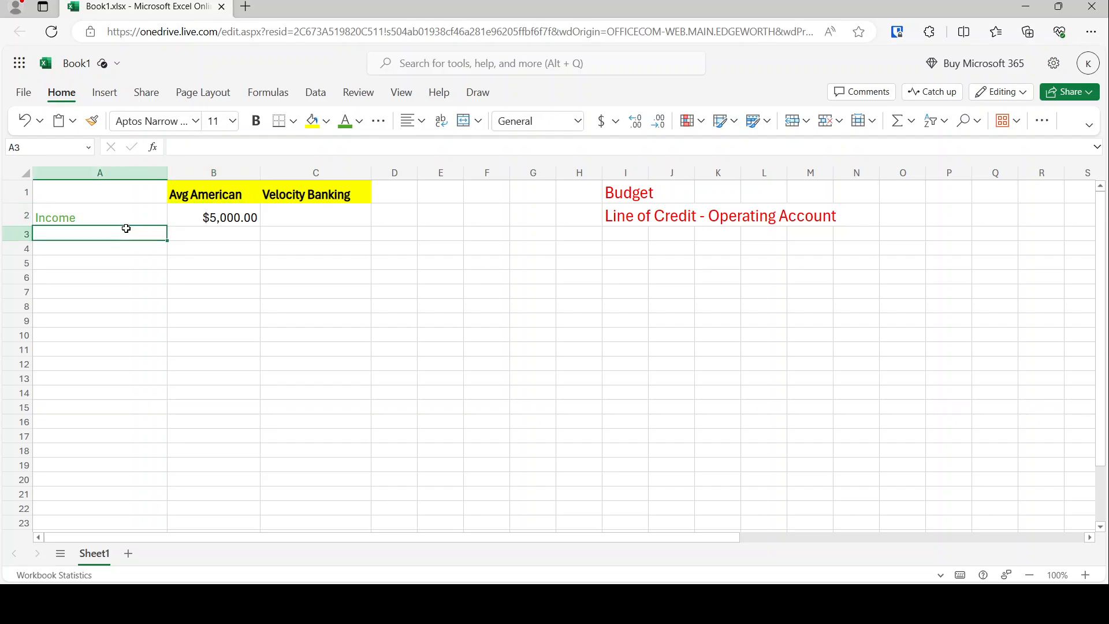
text(Expenses)
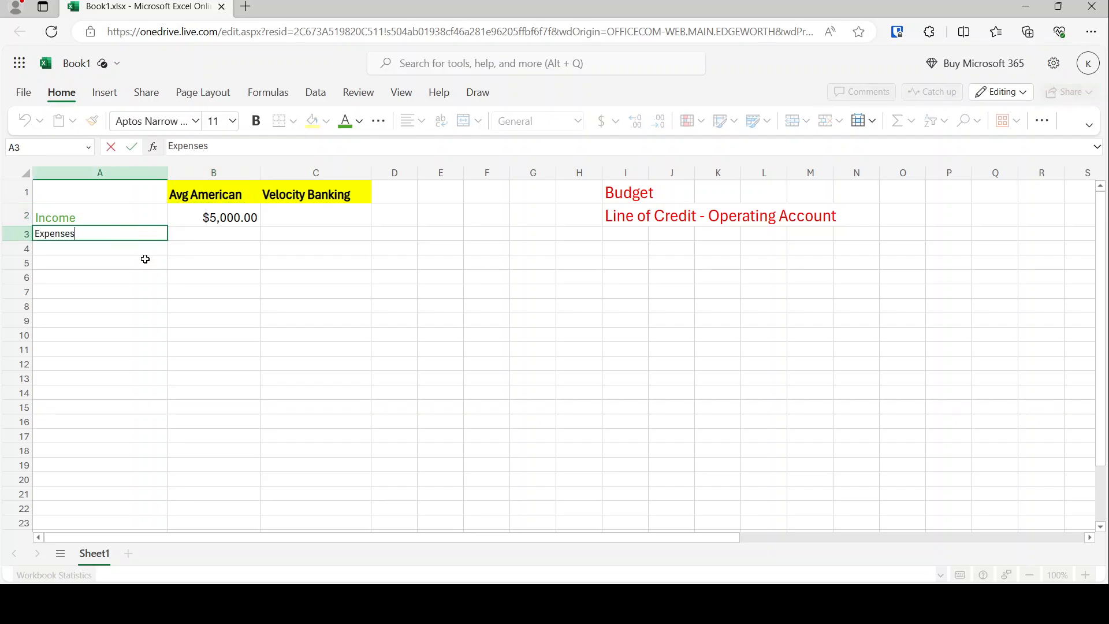
key(Return)
key(Up)
key(Up)
key(Down)
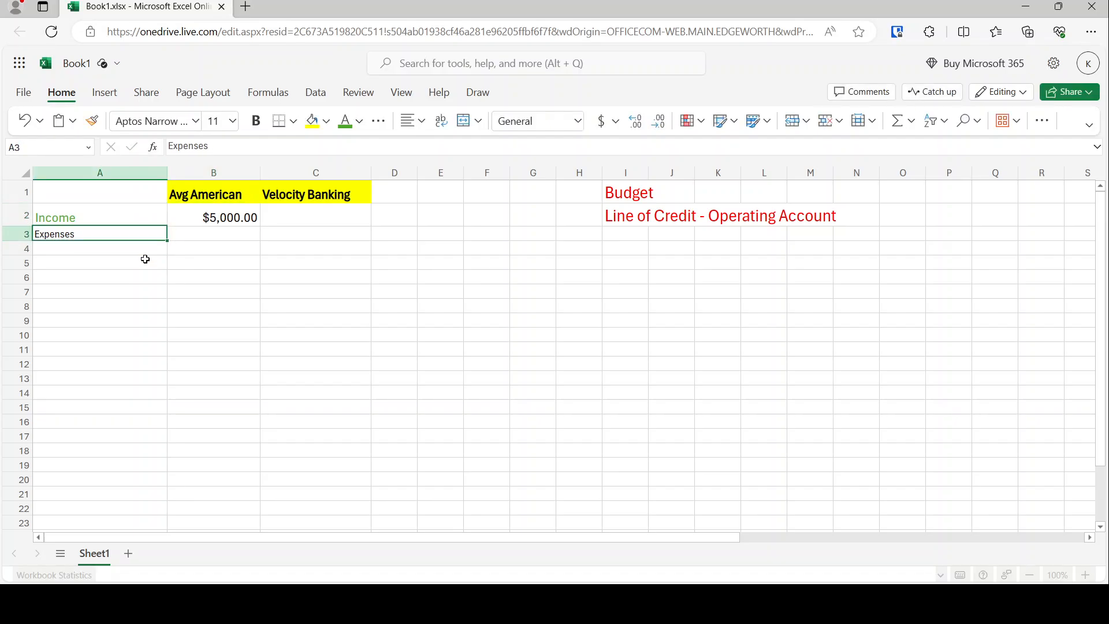
Step: Copy the formatted Income label from A2 into A3 and replace its text with "Expenses"
key(Up)
key(ctrl+c)
key(Down)
key(ctrl+v)
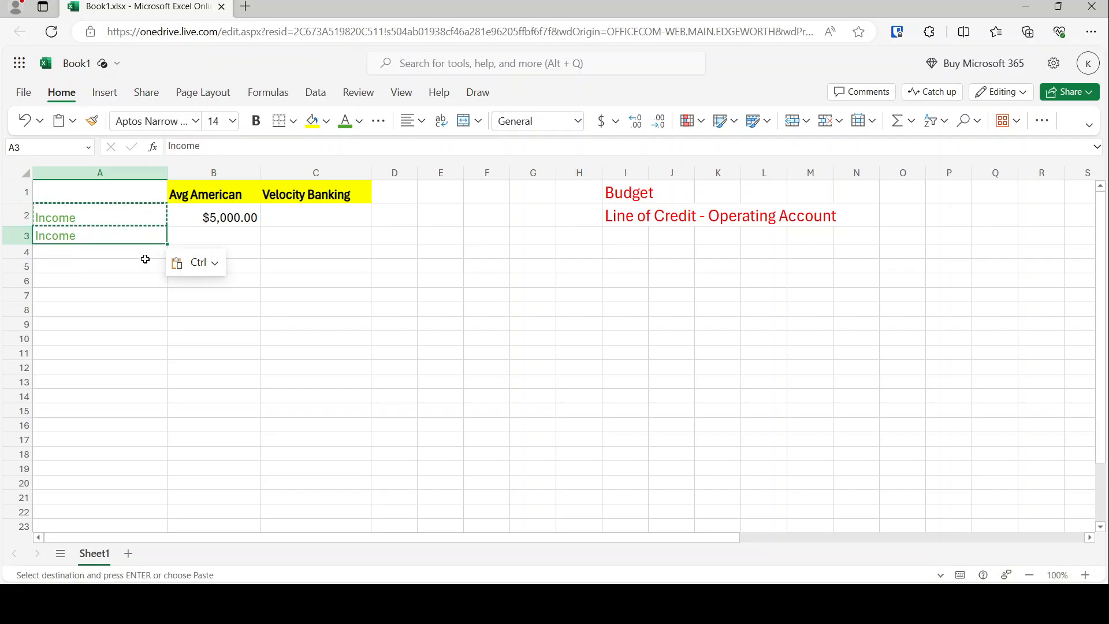
double_click(222, 152)
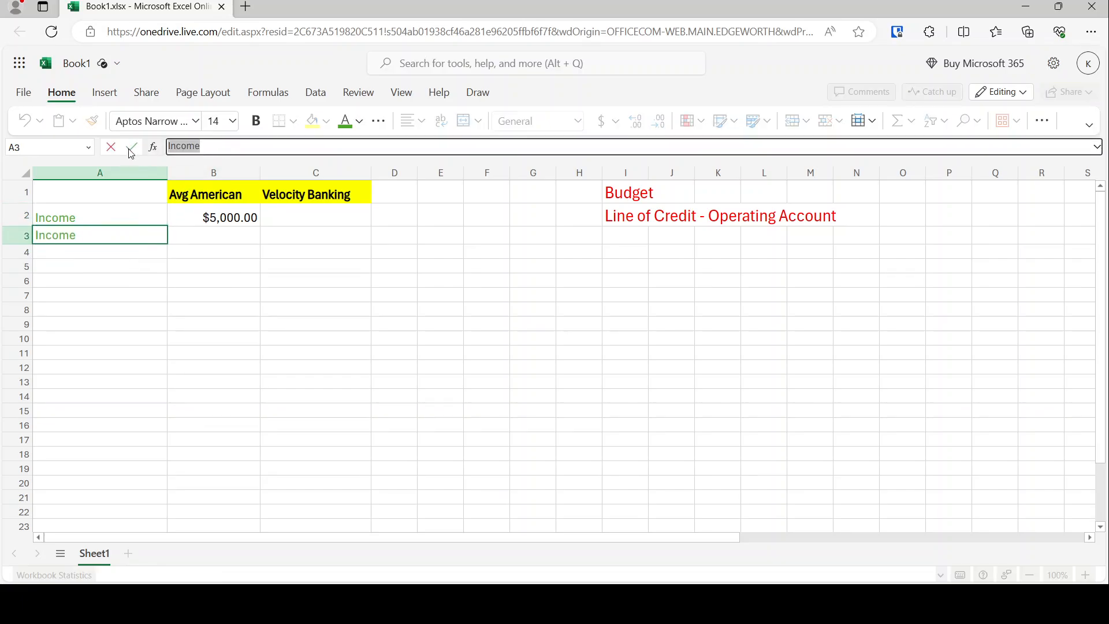
text(Expenses)
key(Return)
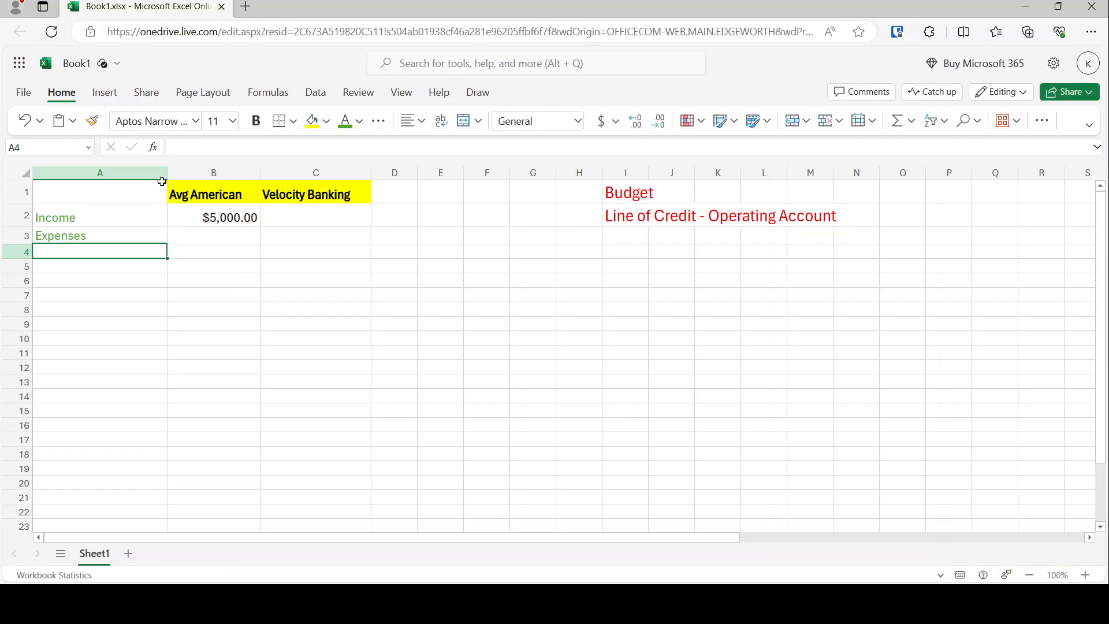
Step: Colour the Expenses label in cell A3 with the standard red
key(Up)
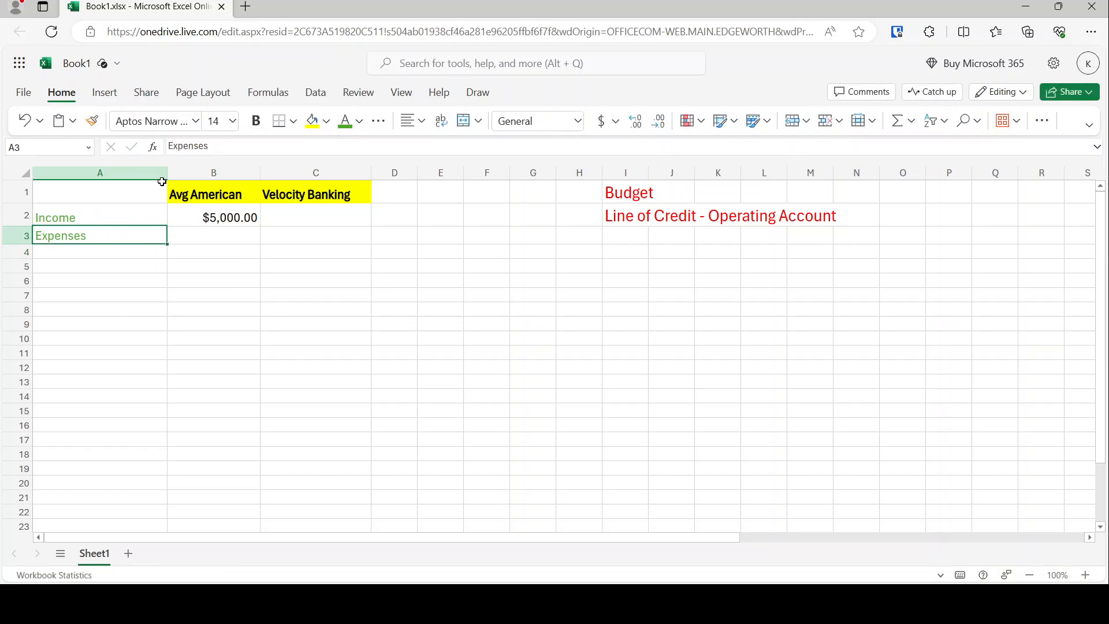
click(359, 122)
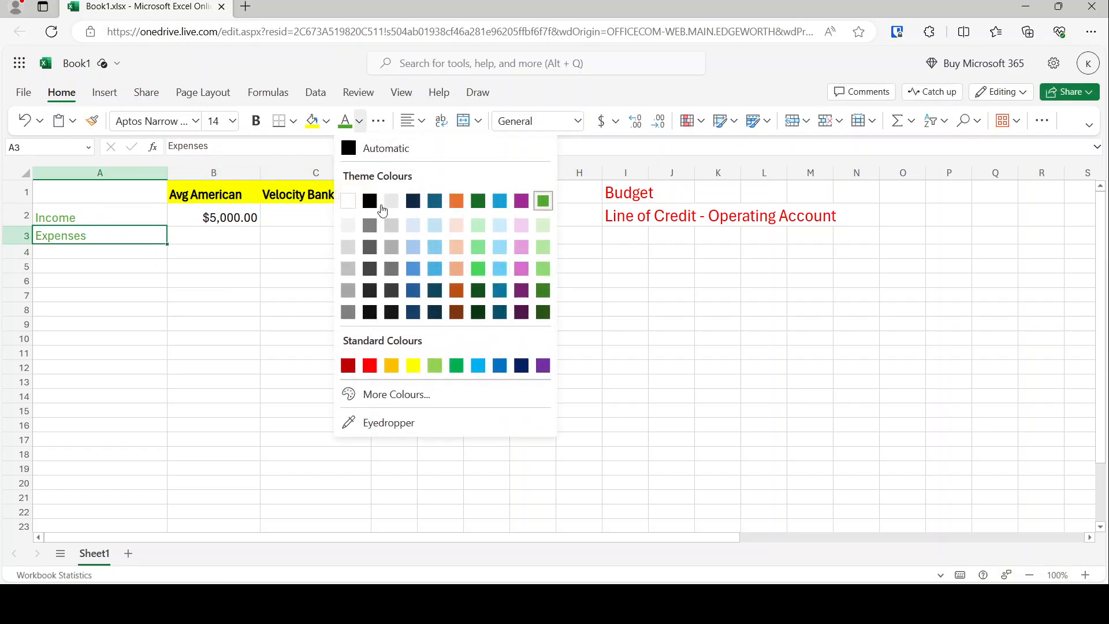
click(369, 364)
click(145, 282)
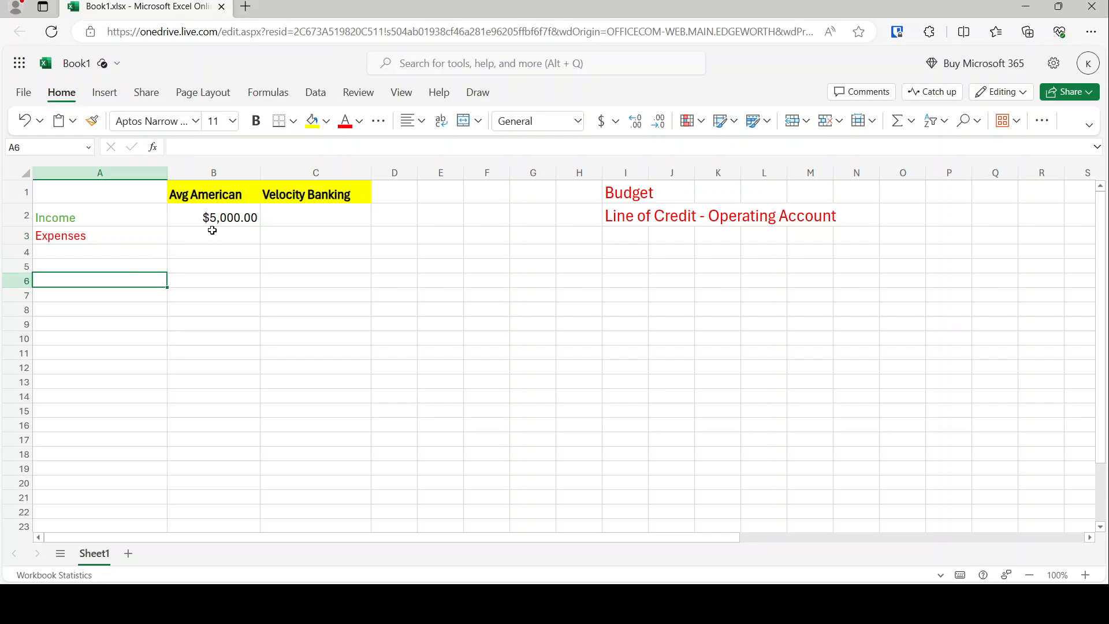
Step: Copy the income amount from B2 into B3 and replace it with an expenses value of 3000
click(210, 222)
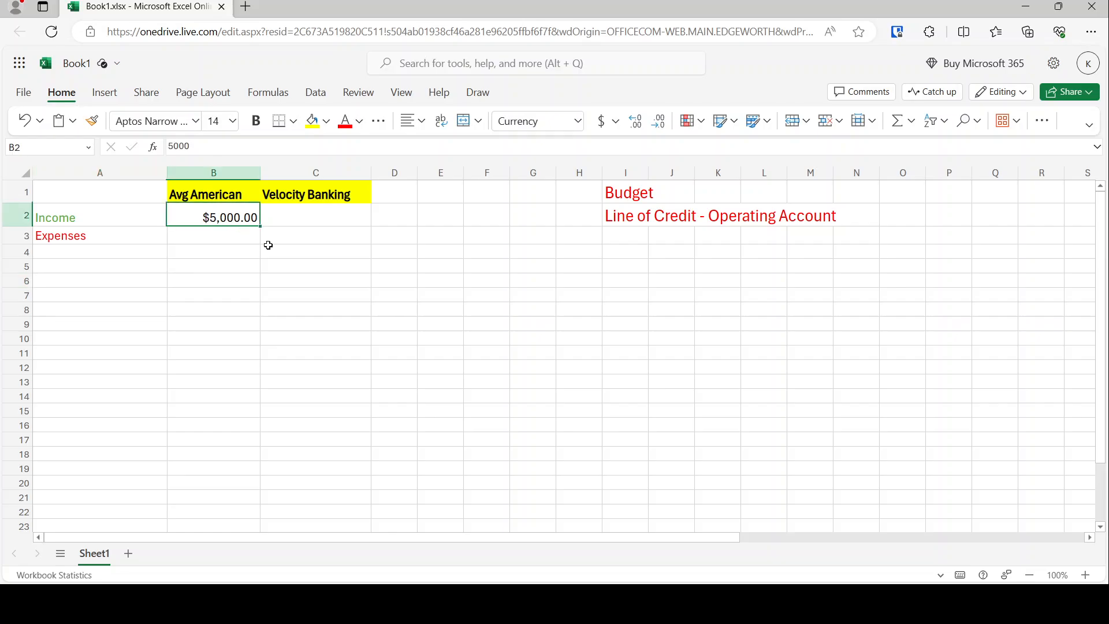
key(ctrl+c)
key(Down)
key(ctrl+v)
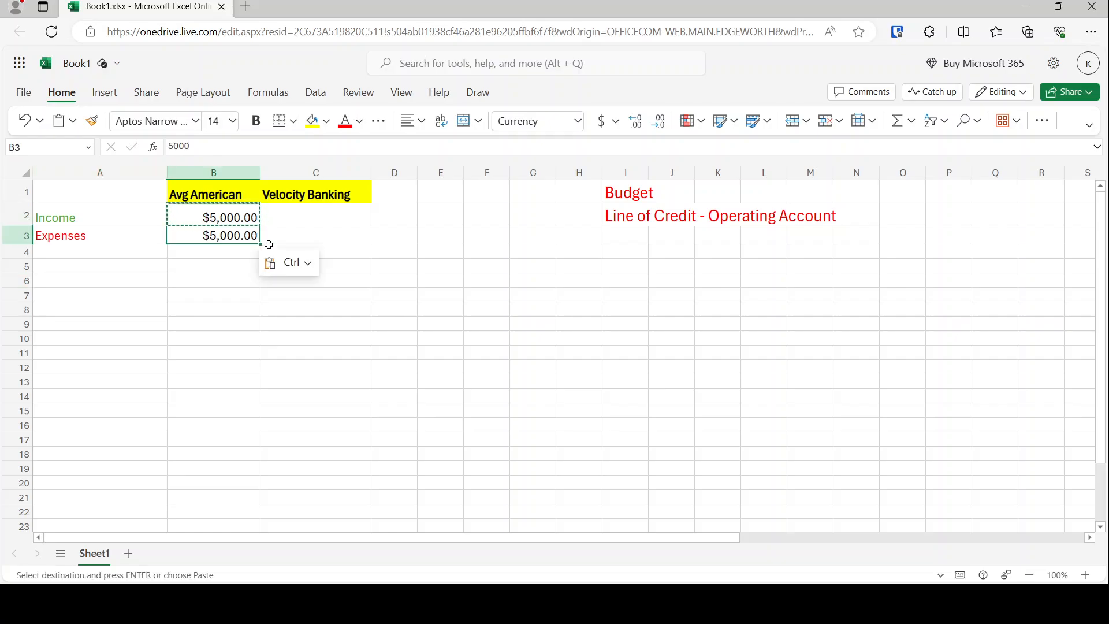
key(Delete)
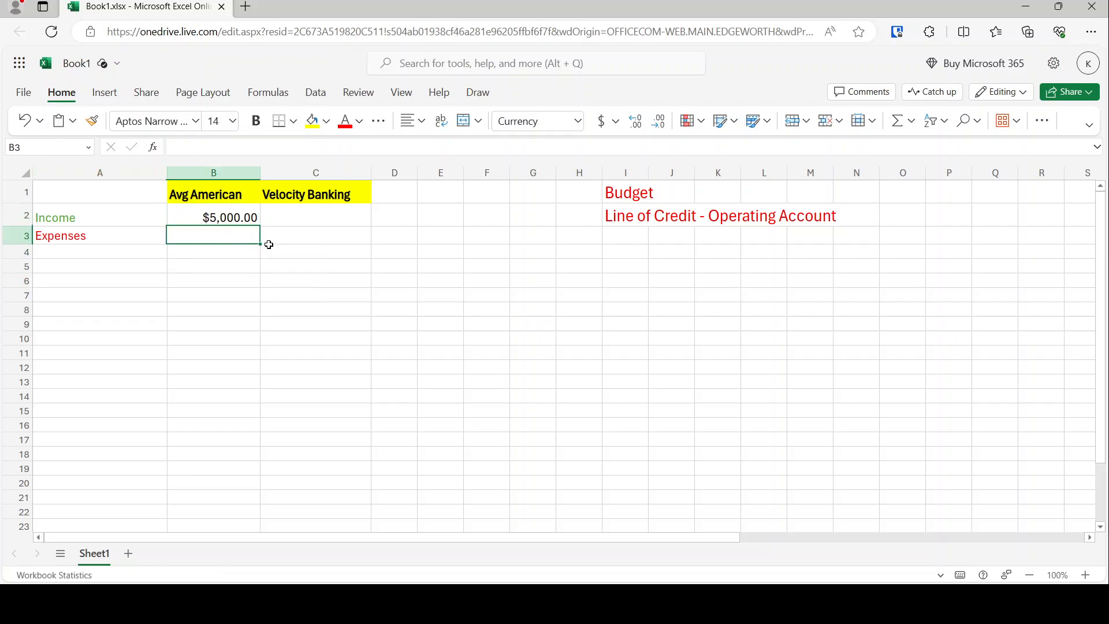
text(3000)
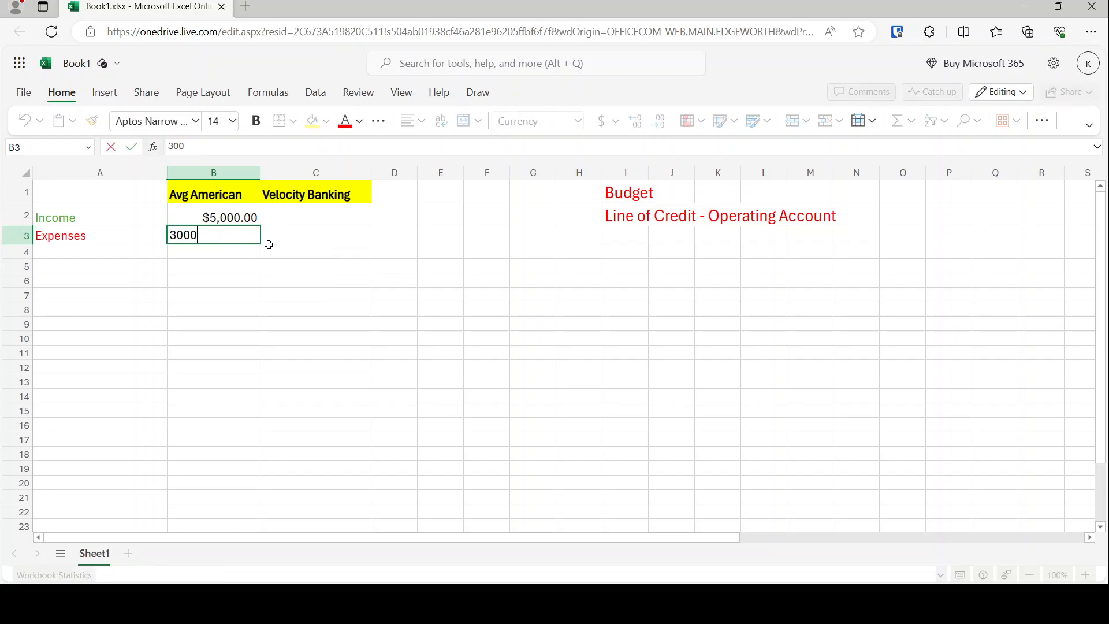
key(Return)
Step: Copy the Expenses label from A3 into cell A4 to reuse its formatting
key(Left)
text(Checking)
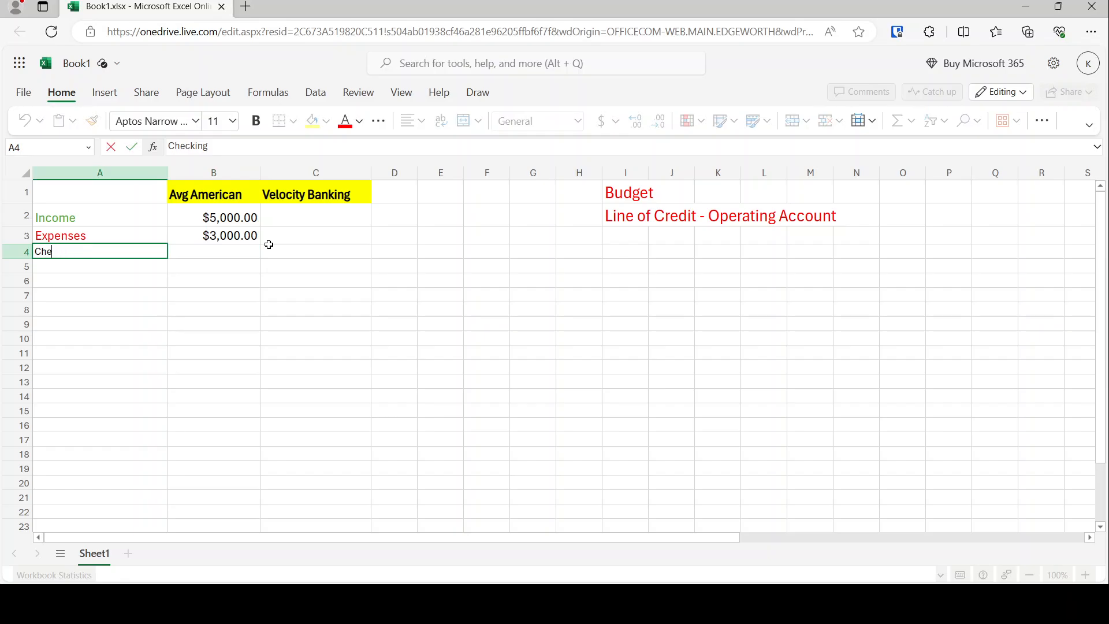
key(Escape)
key(Up)
key(ctrl+c)
key(Down)
key(ctrl+v)
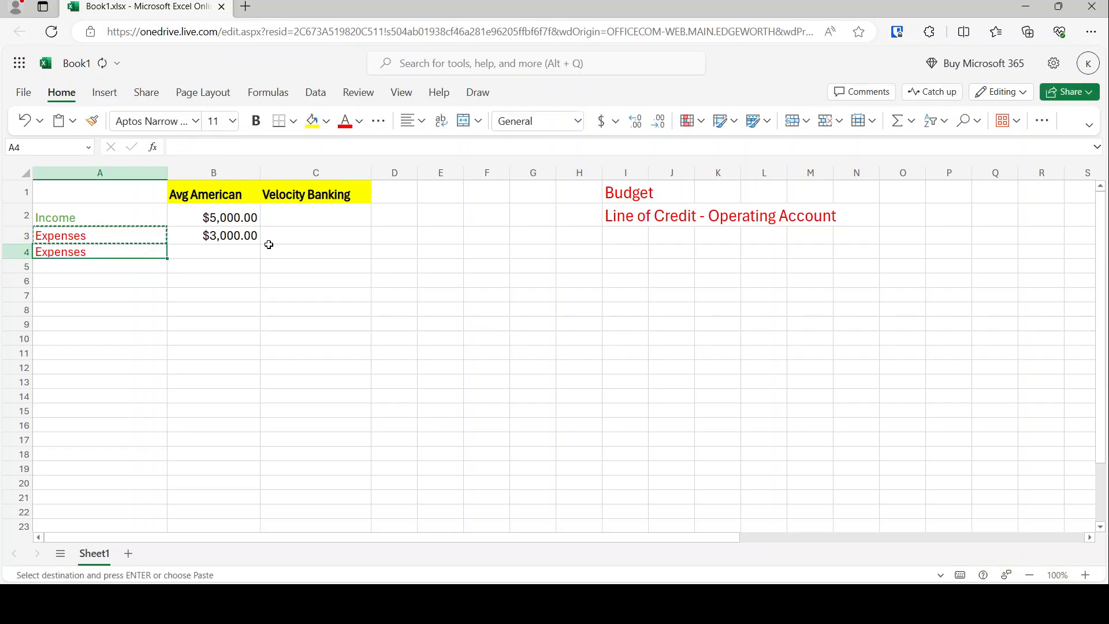
Step: Replace the label text in cell A4 with "Checking / Savings"
click(215, 151)
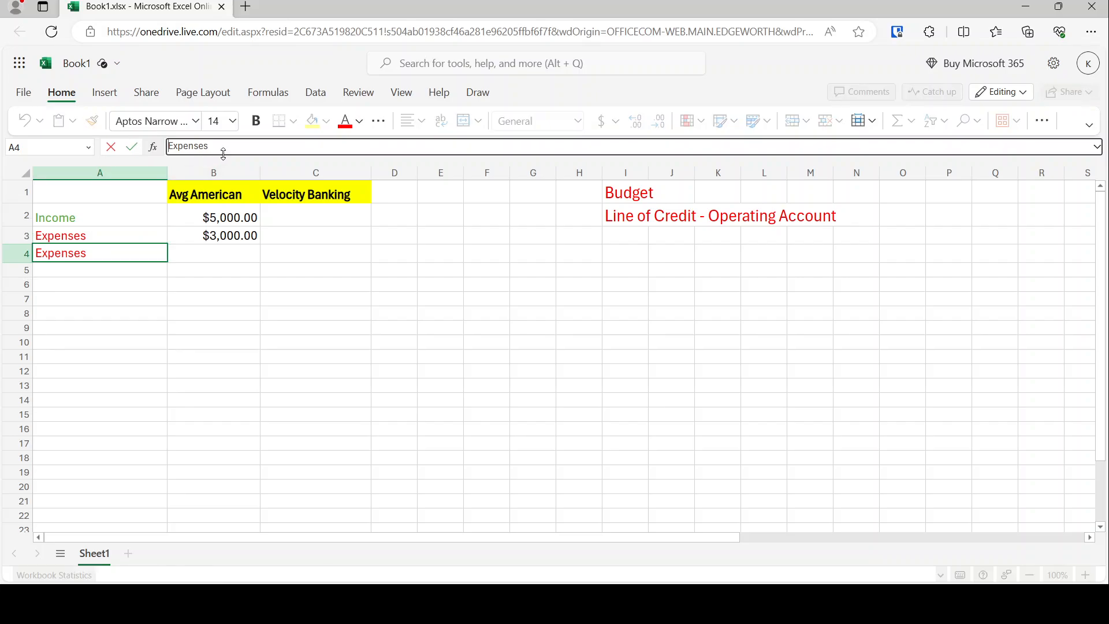
drag(223, 152, 167, 146)
text(Checkin)
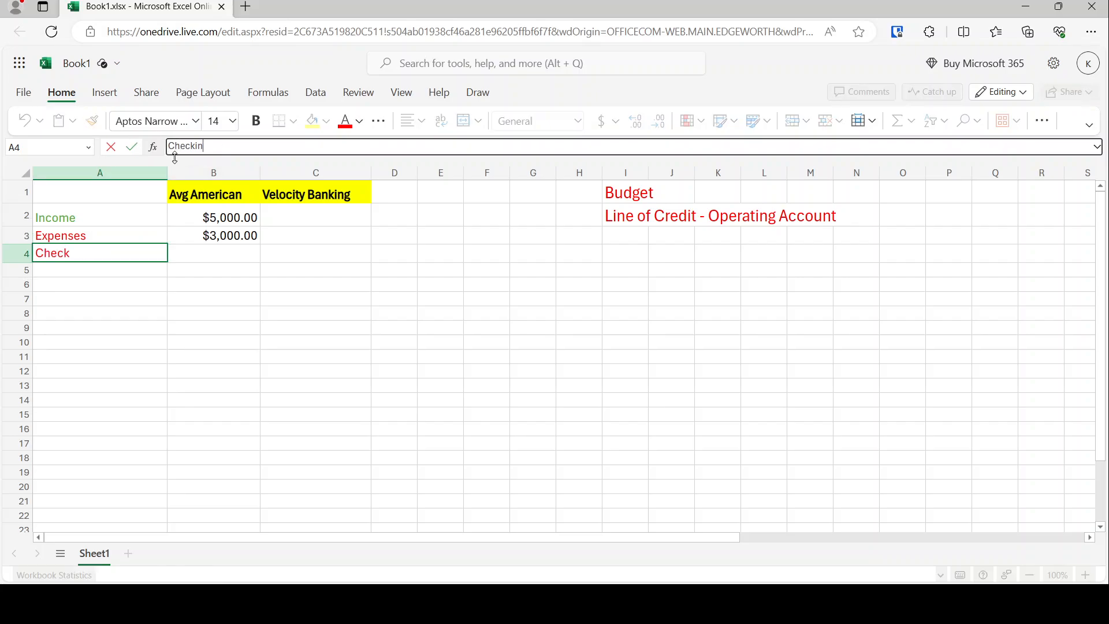
text(g / Sv)
text(vings)
key(Return)
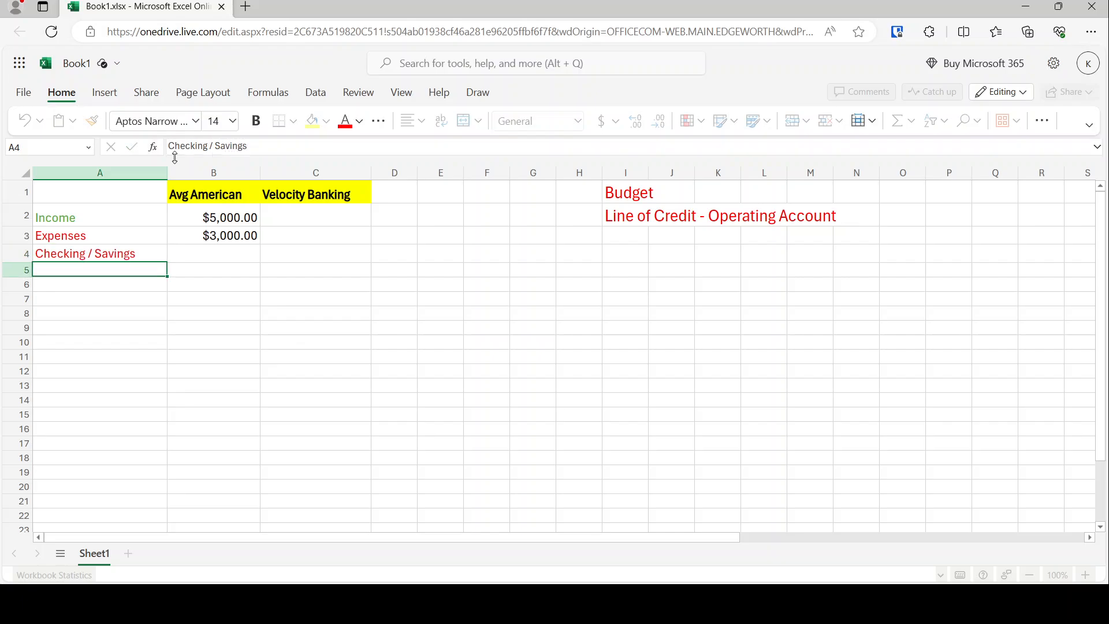
Step: Colour the Checking / Savings label in cell A4 with the dark teal theme colour and select cell B4
click(359, 122)
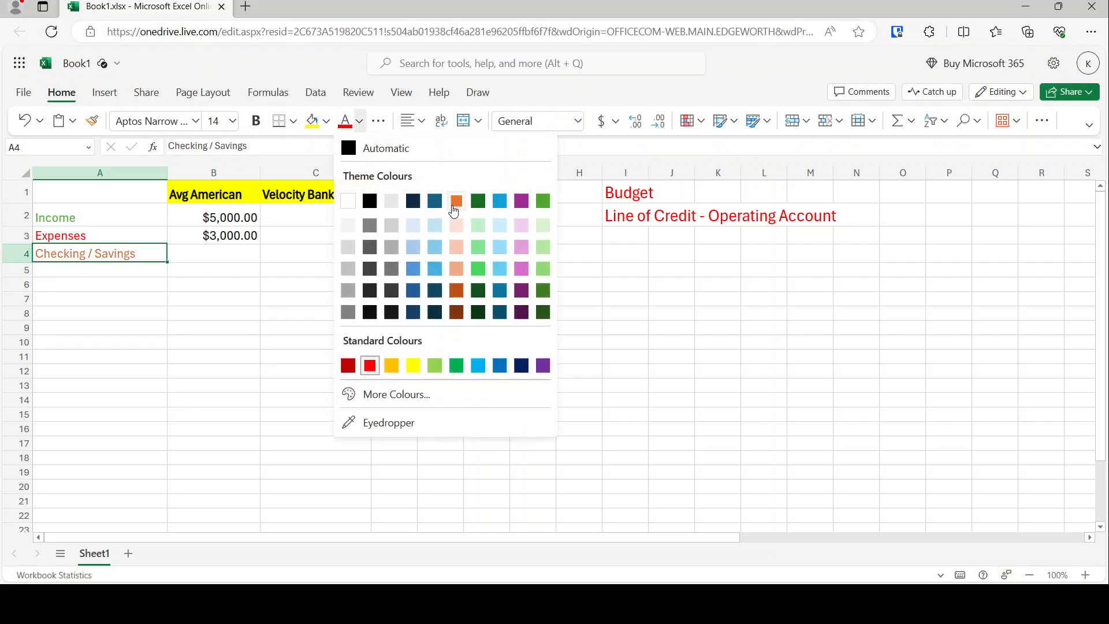
click(434, 200)
click(232, 249)
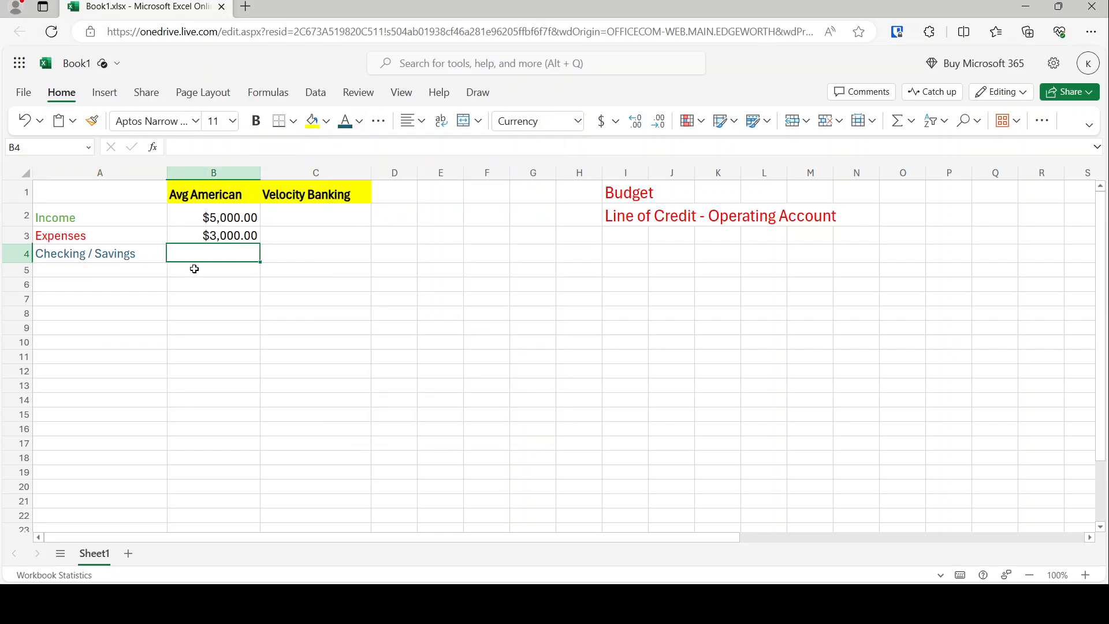
text(b2-)
key(BackSpace)
key(BackSpace)
key(BackSpace)
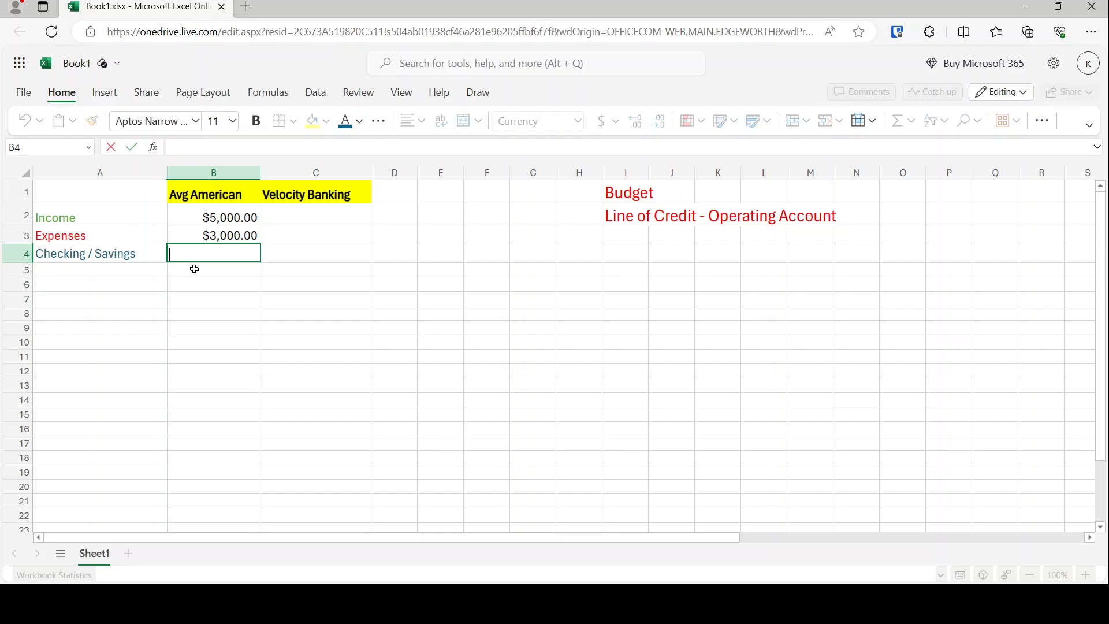
Step: Calculate the checking/savings amount in cell B4 with the formula =B2-B3
text(=b2)
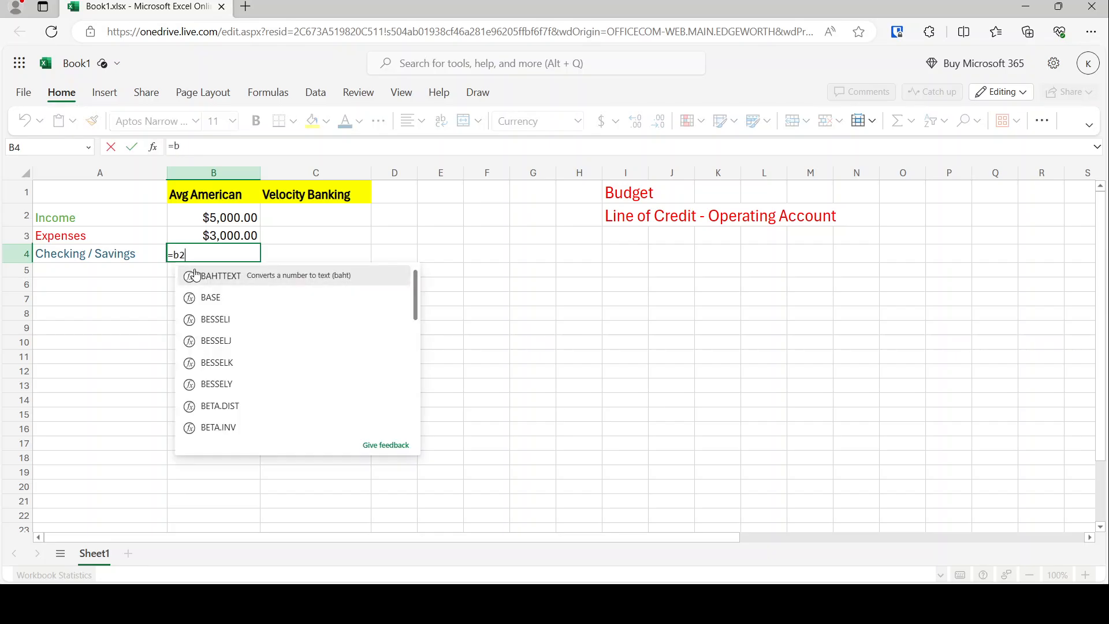
text(-b3)
key(Return)
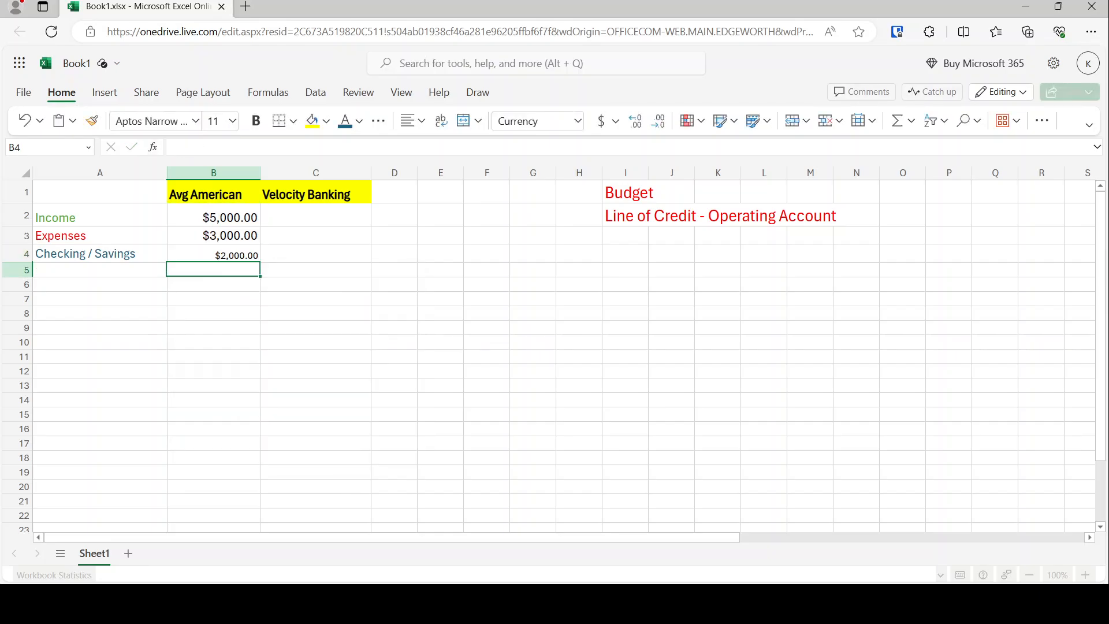
key(Up)
key(Up)
key(Down)
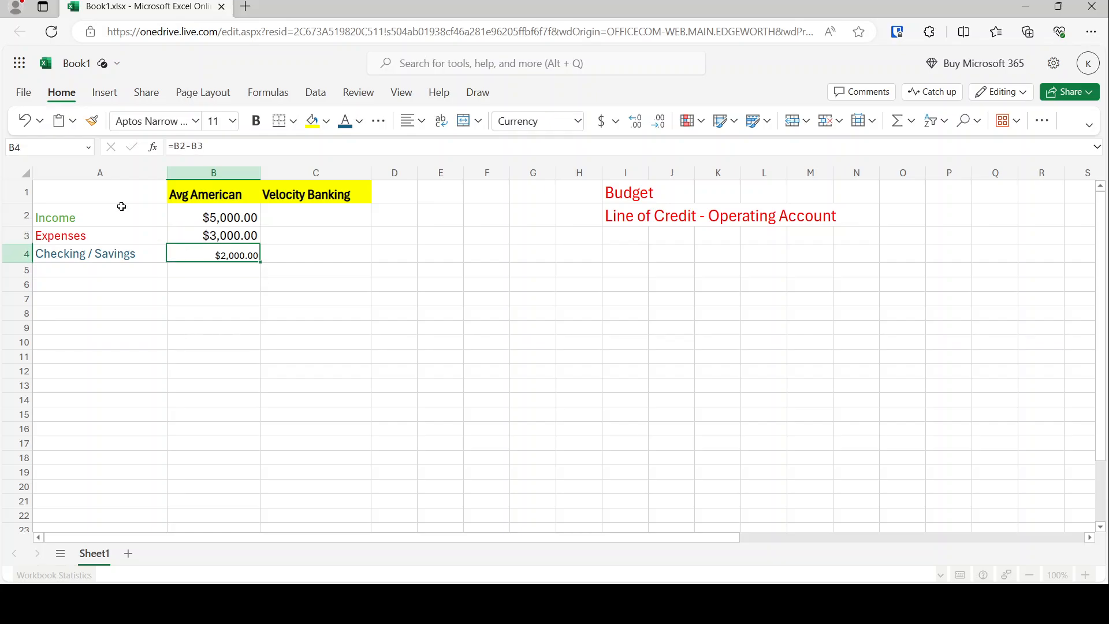
Step: Try to set the font size of column B below its header to 14
click(216, 219)
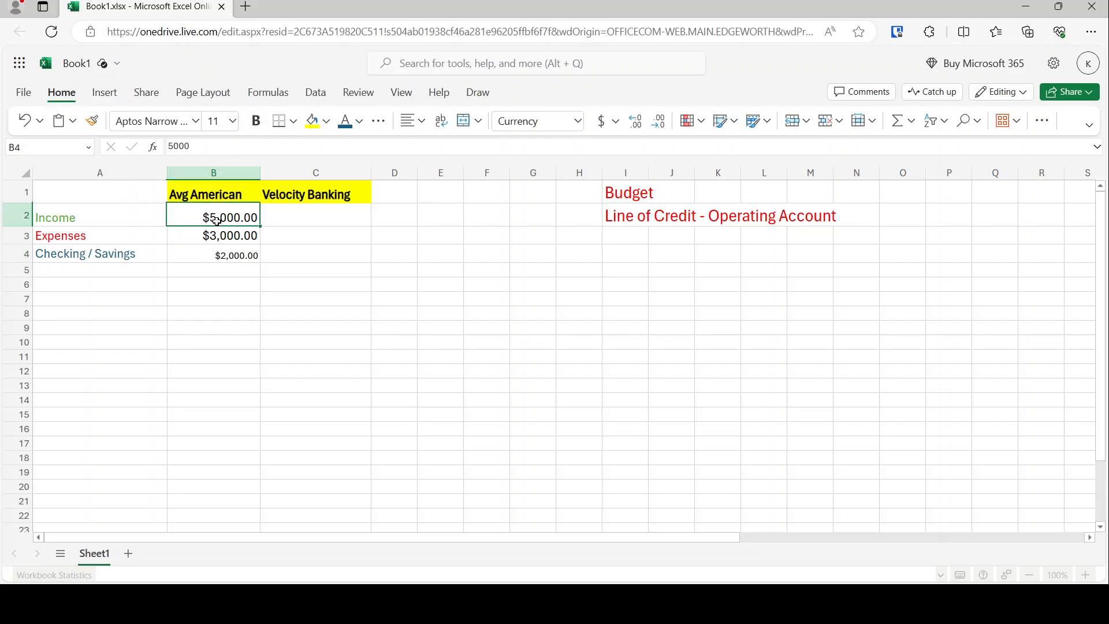
click(214, 173)
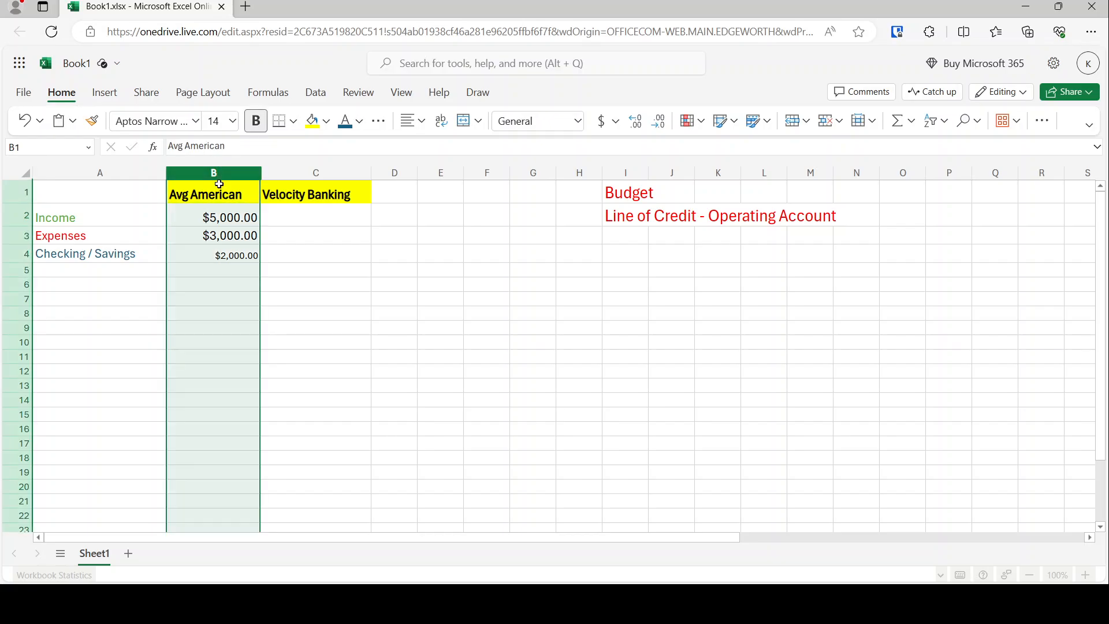
key(Return)
click(232, 121)
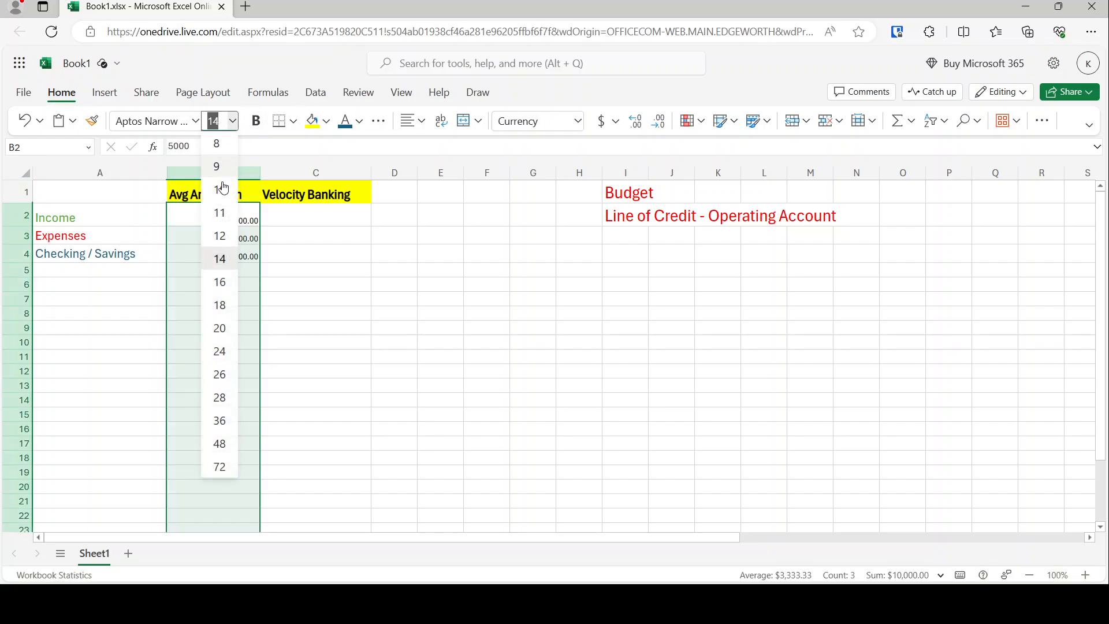
click(220, 258)
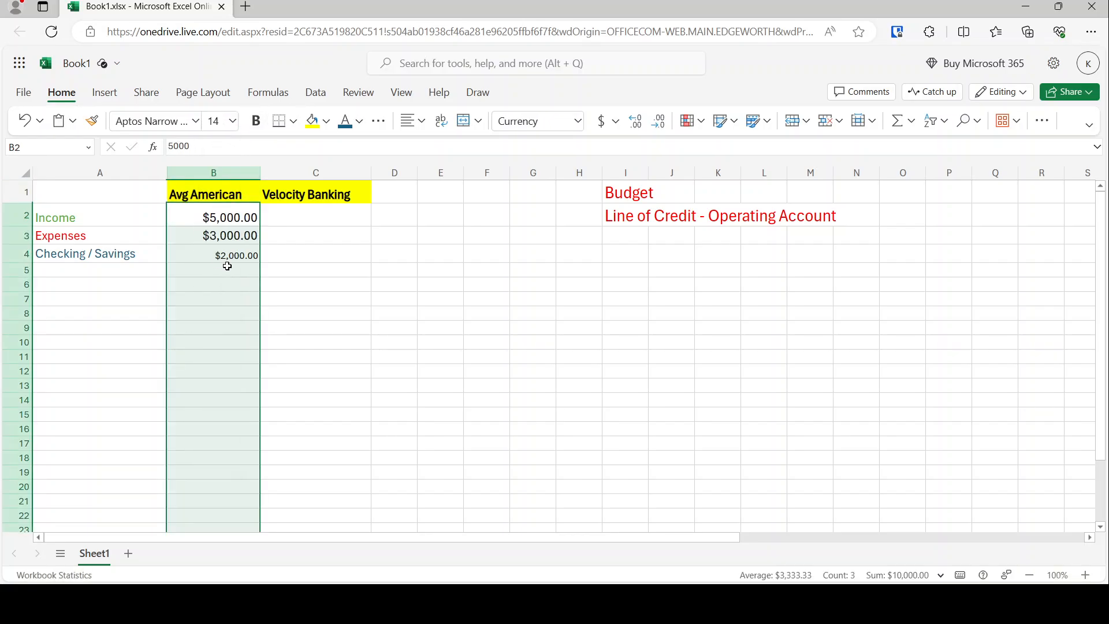
Step: Set the font size of the checking/savings amount in cell B4 to 14
click(220, 254)
click(232, 120)
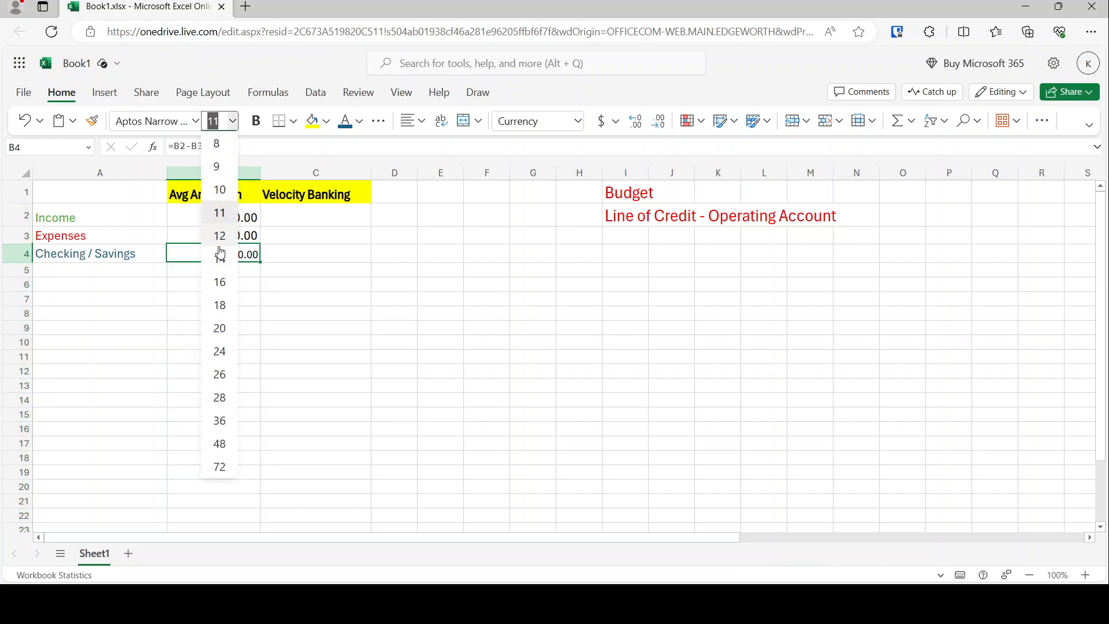
click(218, 256)
click(189, 269)
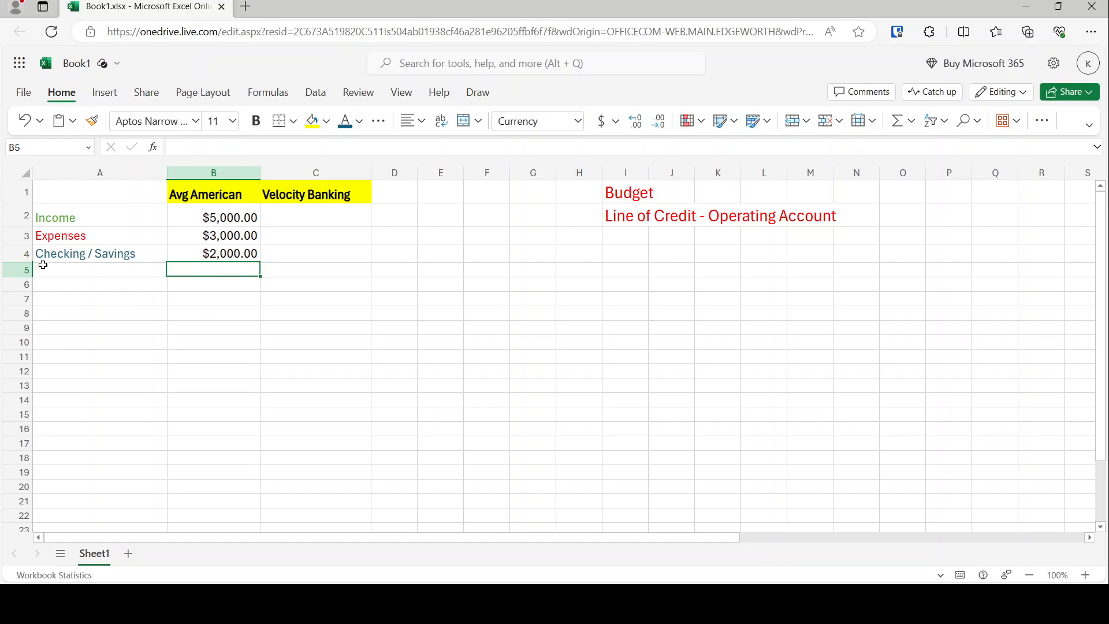
Step: Copy the Expenses label from cell A3 into cell A6
click(40, 238)
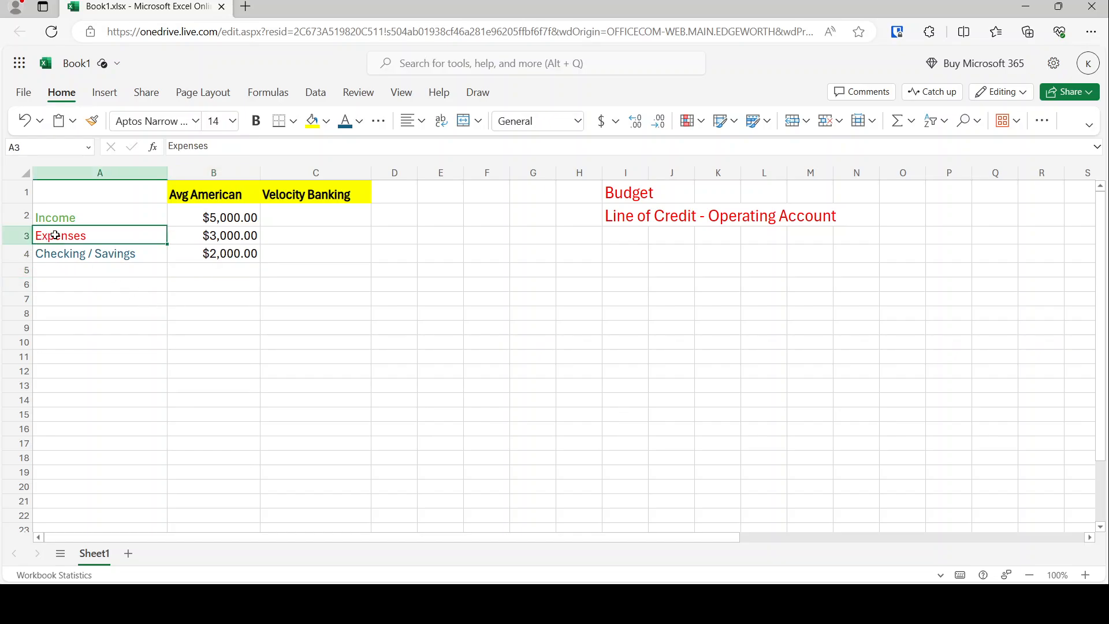
key(ctrl+c)
key(Down)
key(Down)
key(Down)
key(ctrl+v)
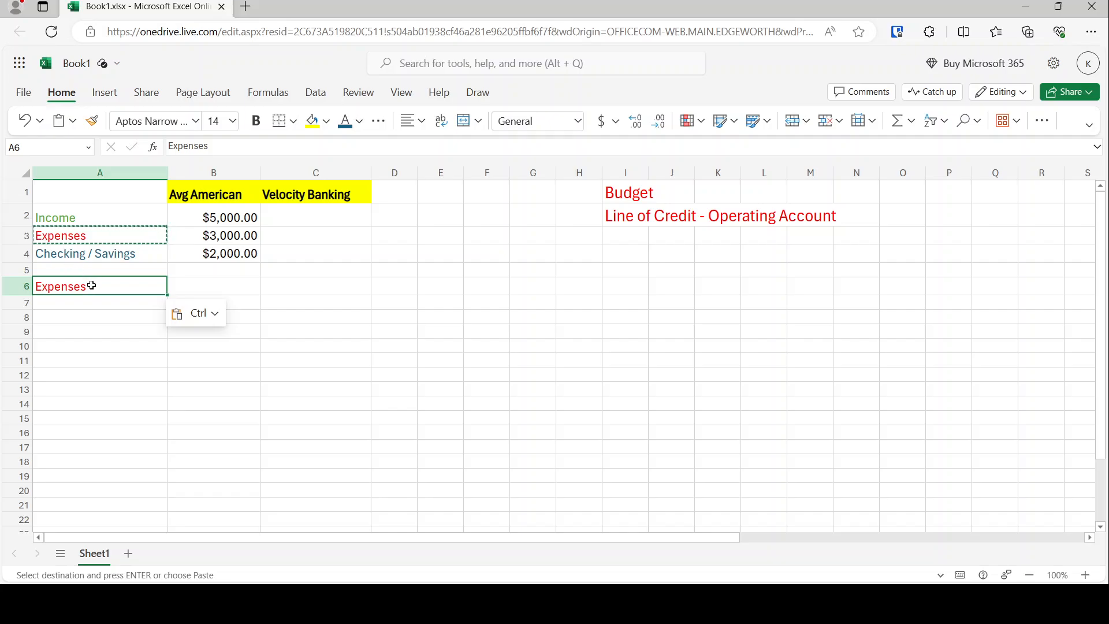
Step: Change the label text in cell A6 to "Expense Breakdown"
double_click(92, 285)
text(Breakdown)
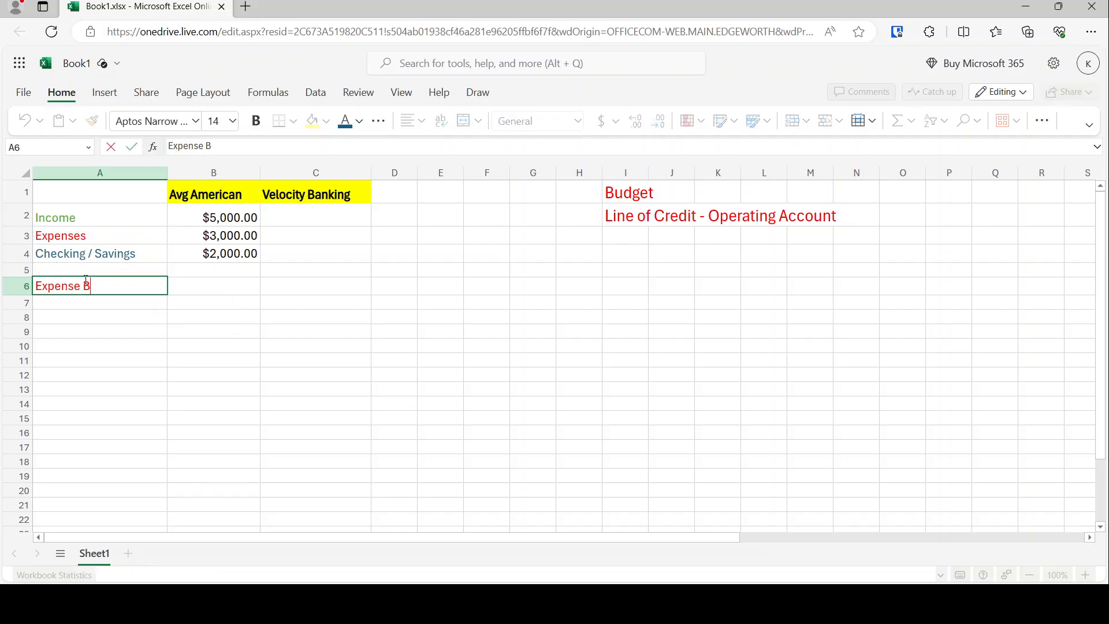
key(Return)
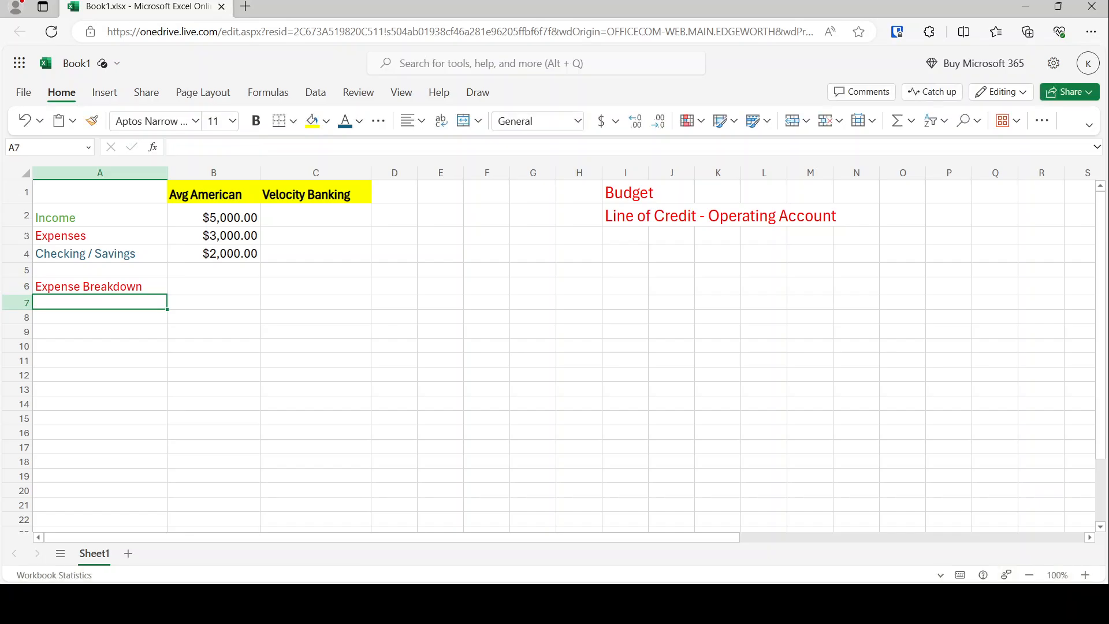
Step: Fill the Expense Breakdown heading in cell A6 with yellow and widen column A slightly
click(92, 286)
click(313, 121)
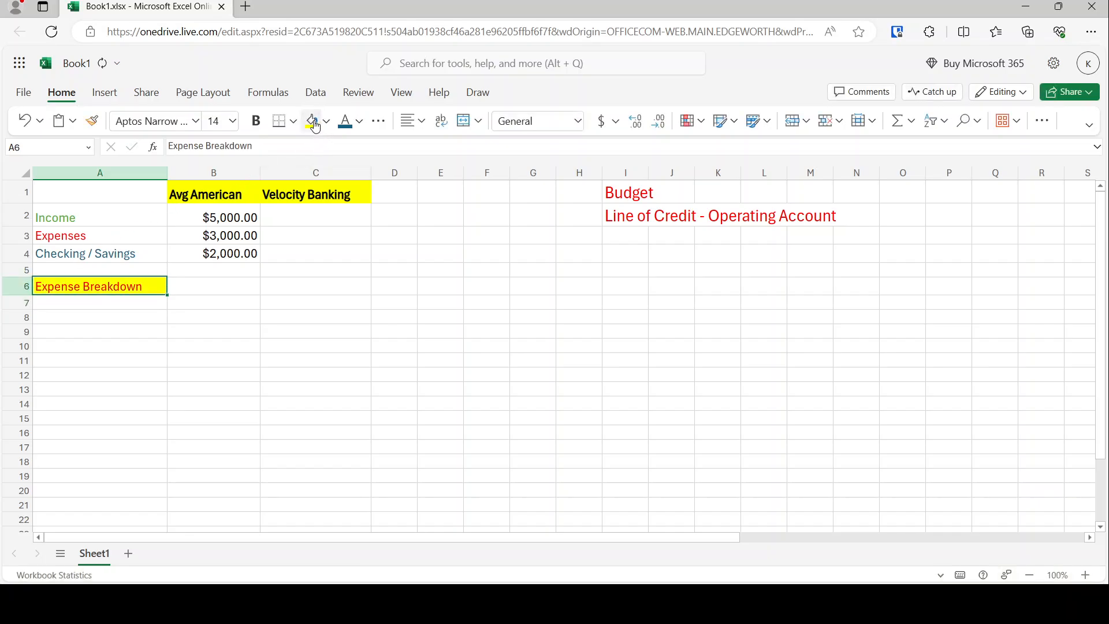
drag(167, 179, 187, 179)
Step: Enter "Loan 1" in cell A7 and "Loan 2" in cell A8 under the Expense Breakdown heading
click(144, 307)
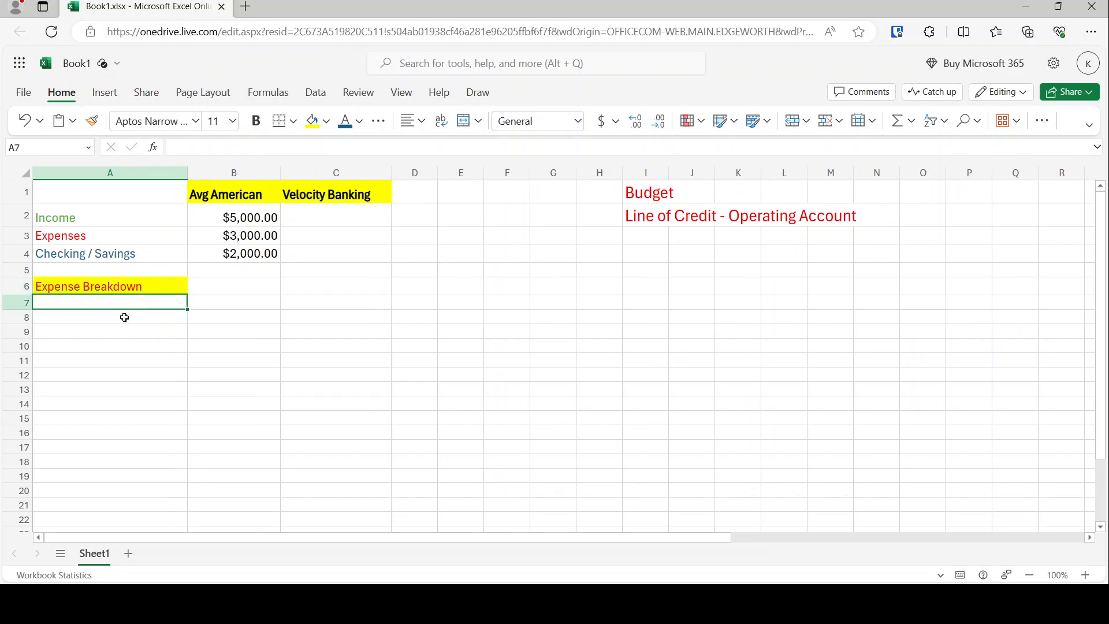
text(Loan 1)
key(Return)
text(Loan 2)
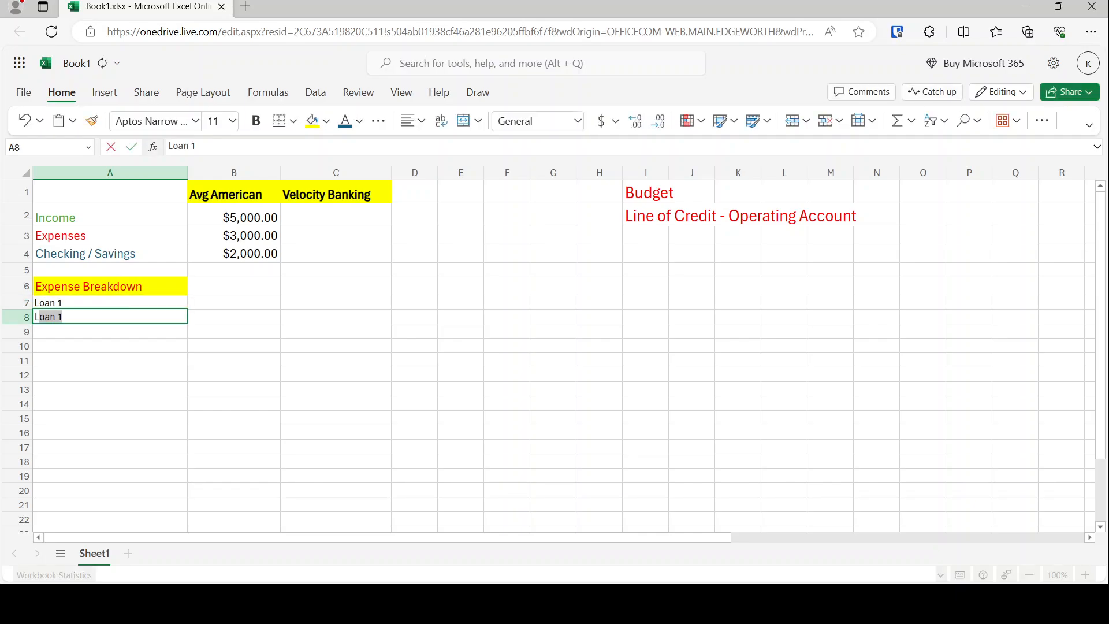
key(Return)
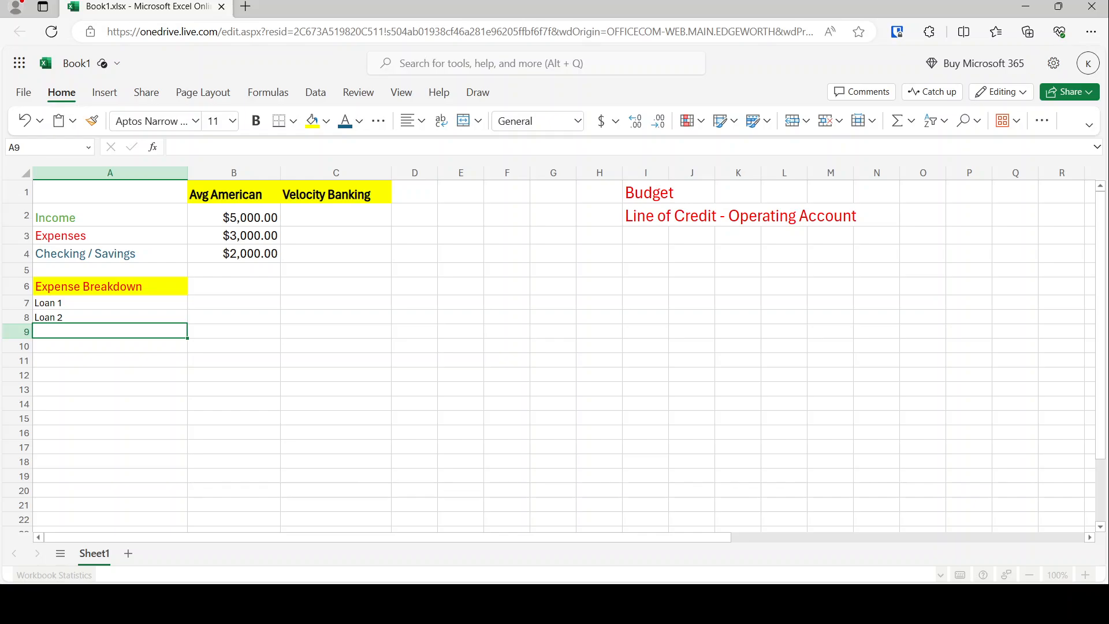
Step: Add "Rent" in cell A9 and "Other (Food, Gas, Insurance etc.)" in cell A10
text(Rent)
key(Return)
text(Other)
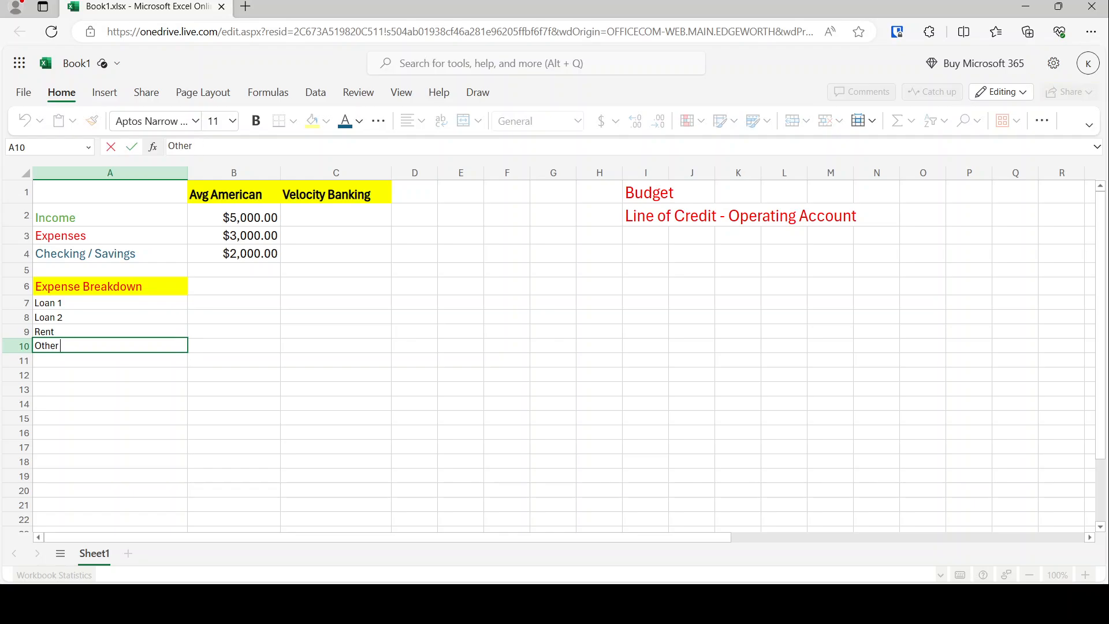
text( ()
key(BackSpace)
key(BackSpace)
key(BackSpace)
key(BackSpace)
key(BackSpace)
key(BackSpace)
key(BackSpace)
text(Other (Food, Gas, Insurance et.c)
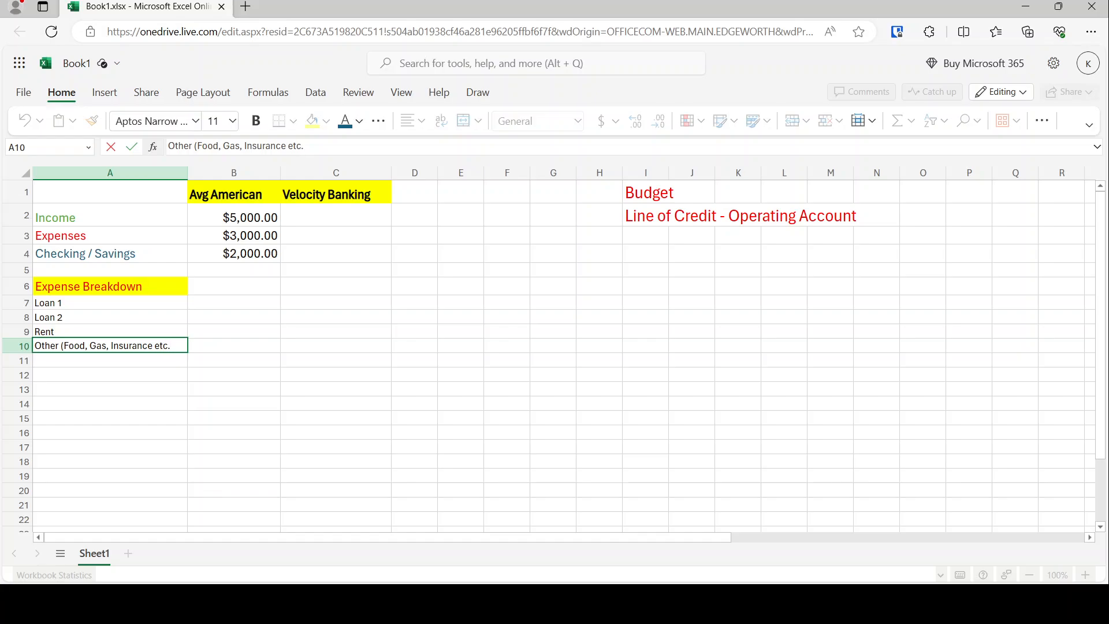
text())
key(Return)
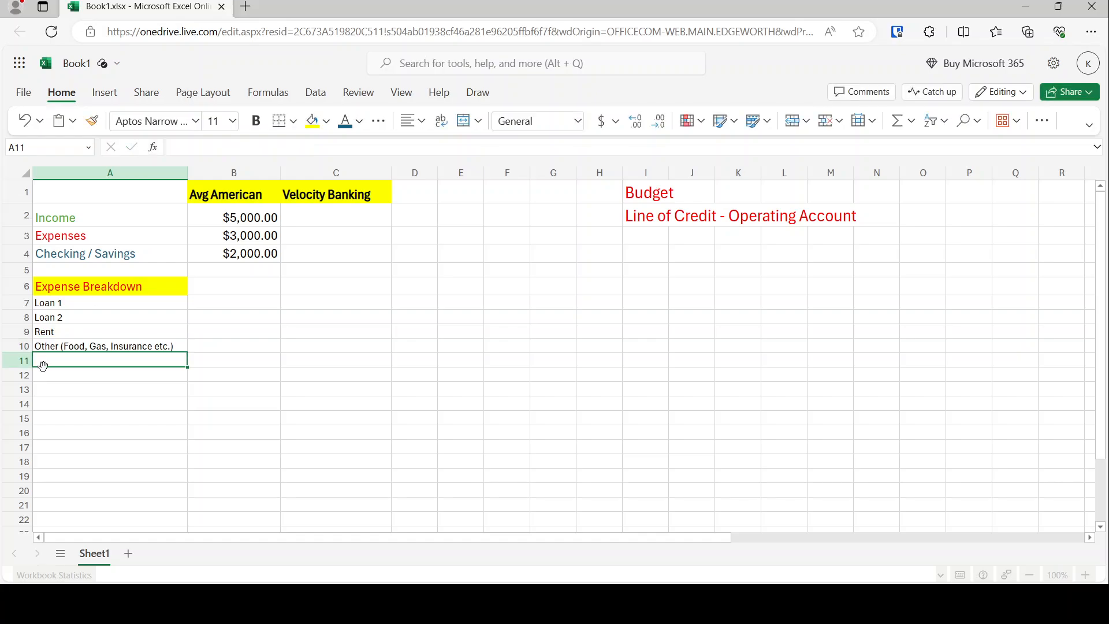
Step: Set the font size of cells A7 to A11 to 14 and widen column A to fit the longest label
click(90, 179)
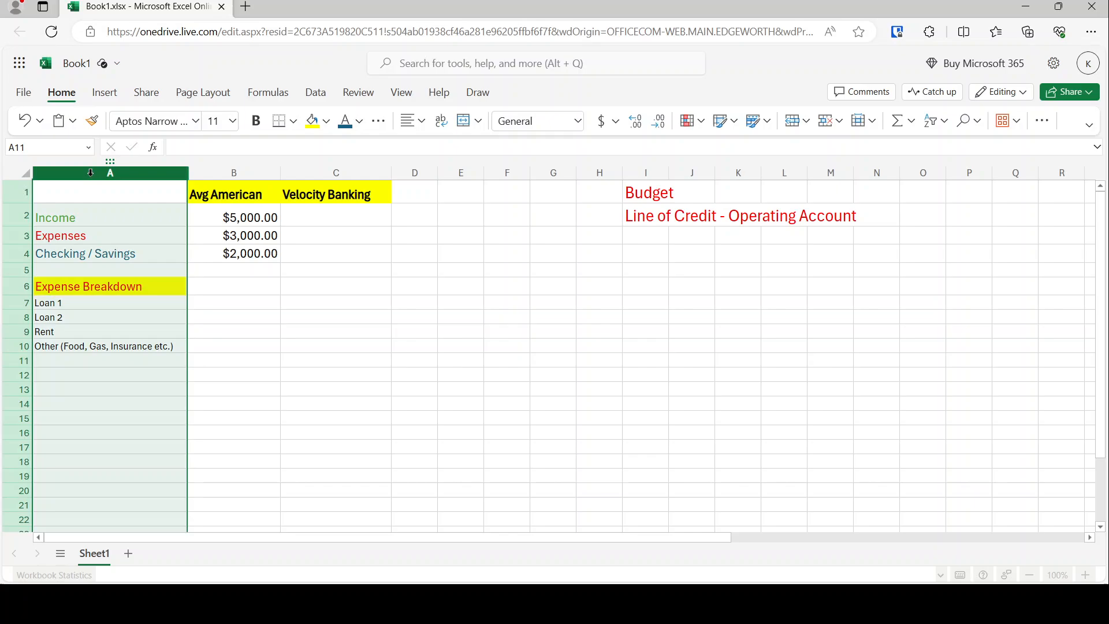
click(90, 304)
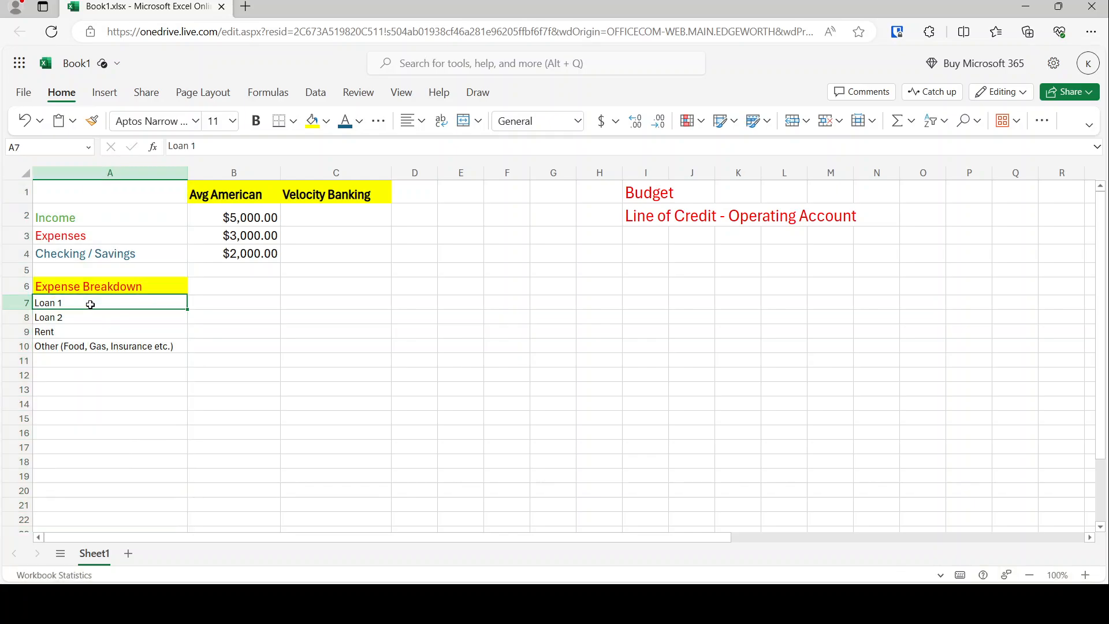
key(shift+Down)
key(shift+Down)
key(shift+Down)
key(shift+Down)
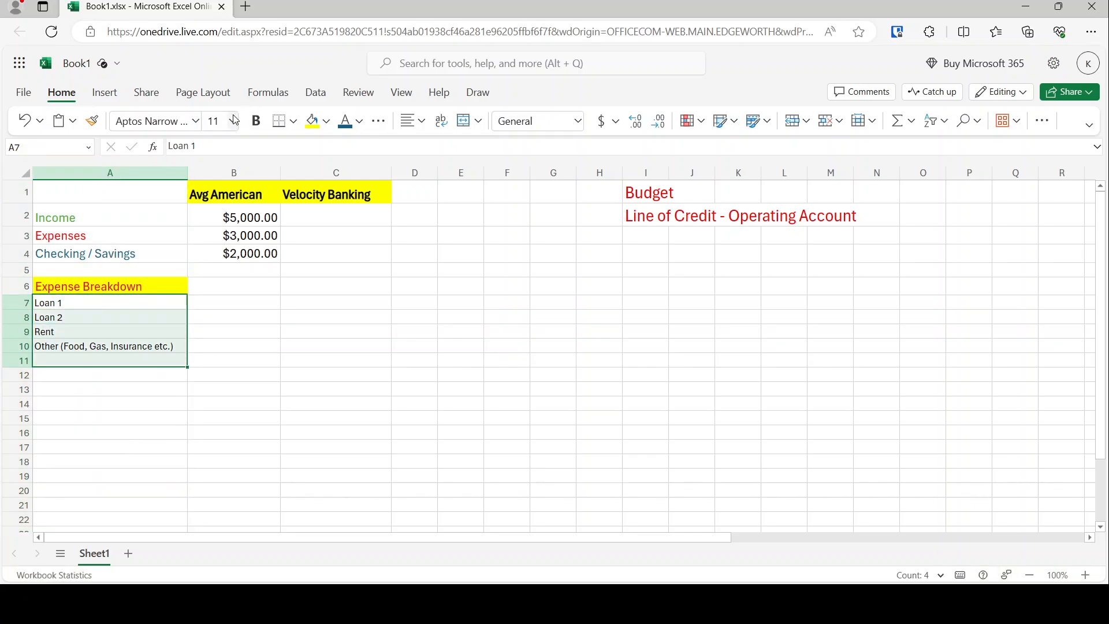
click(234, 120)
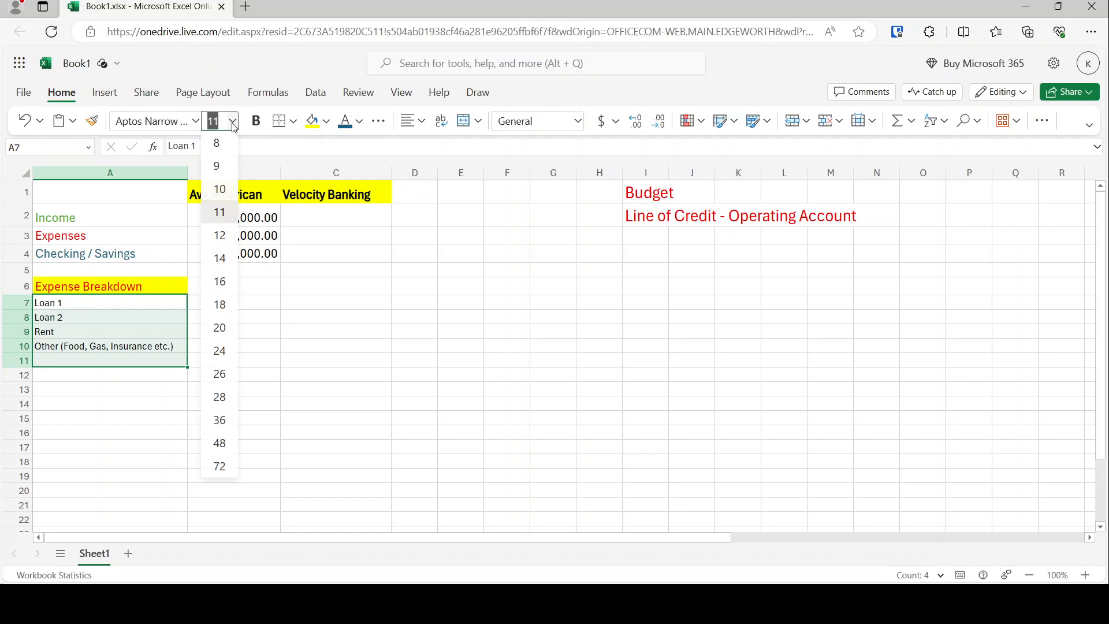
click(220, 258)
click(231, 359)
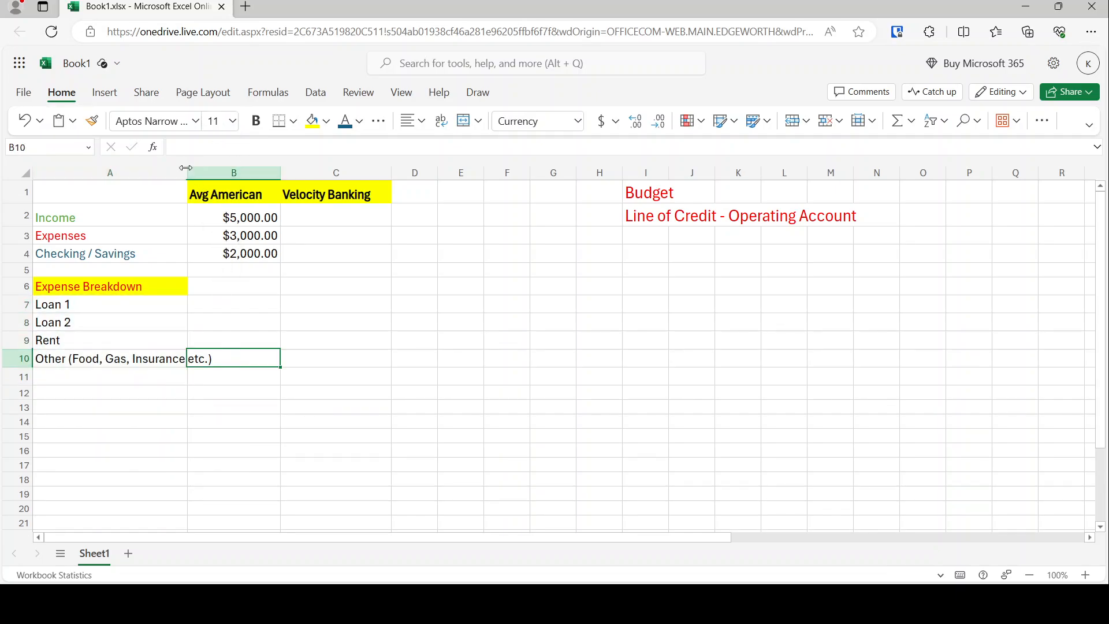
drag(185, 168, 236, 168)
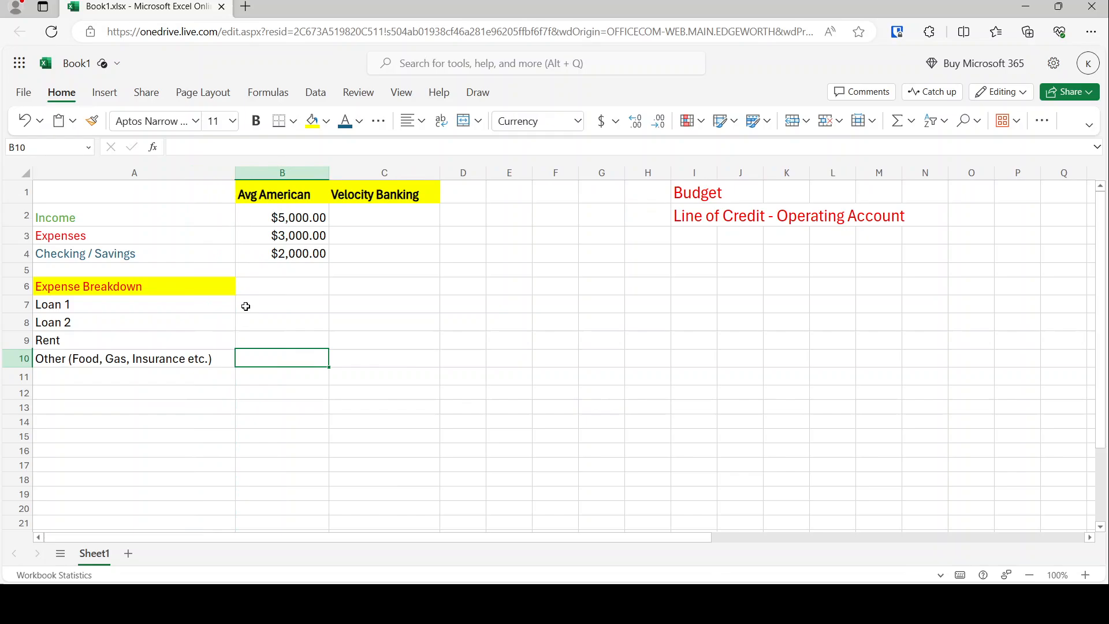
Step: Replace the Loan 1 label in cell A7 with "Student Loan ($10k, 6%, $400)"
click(130, 301)
double_click(85, 304)
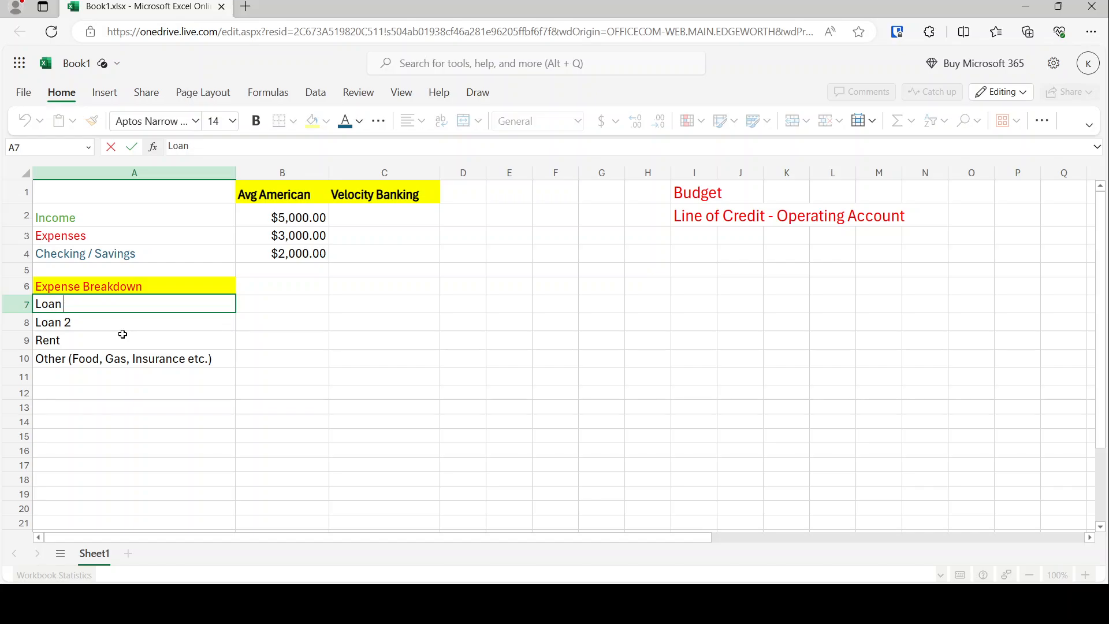
key(BackSpace)
key(BackSpace)
key(BackSpace)
key(BackSpace)
text(Student)
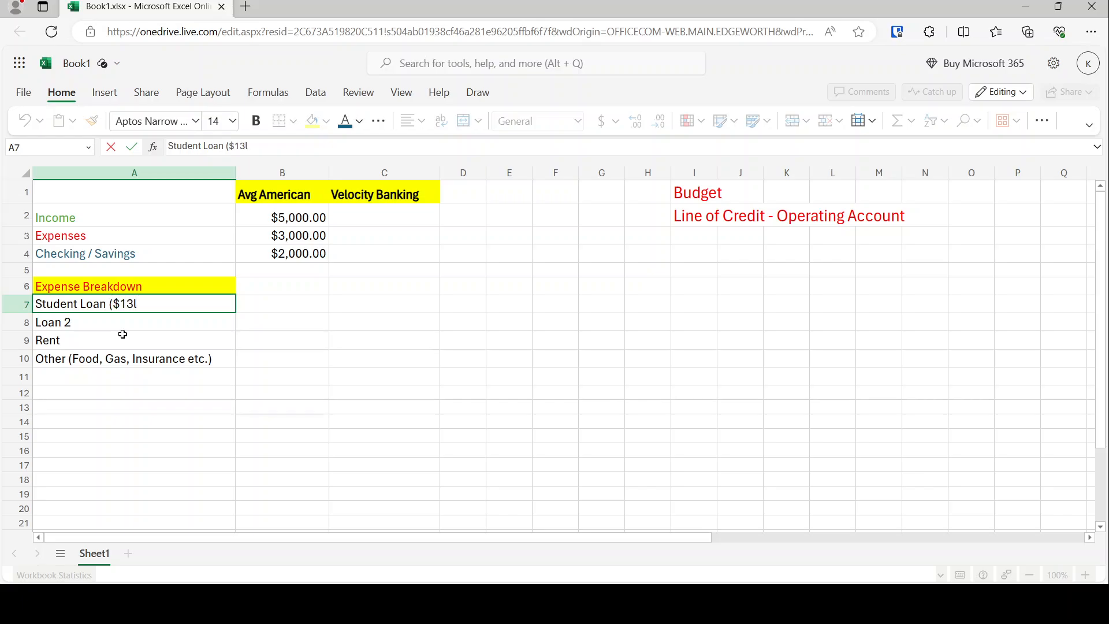
key(BackSpace)
key(BackSpace)
text(0k, 6%, $400))
key(Return)
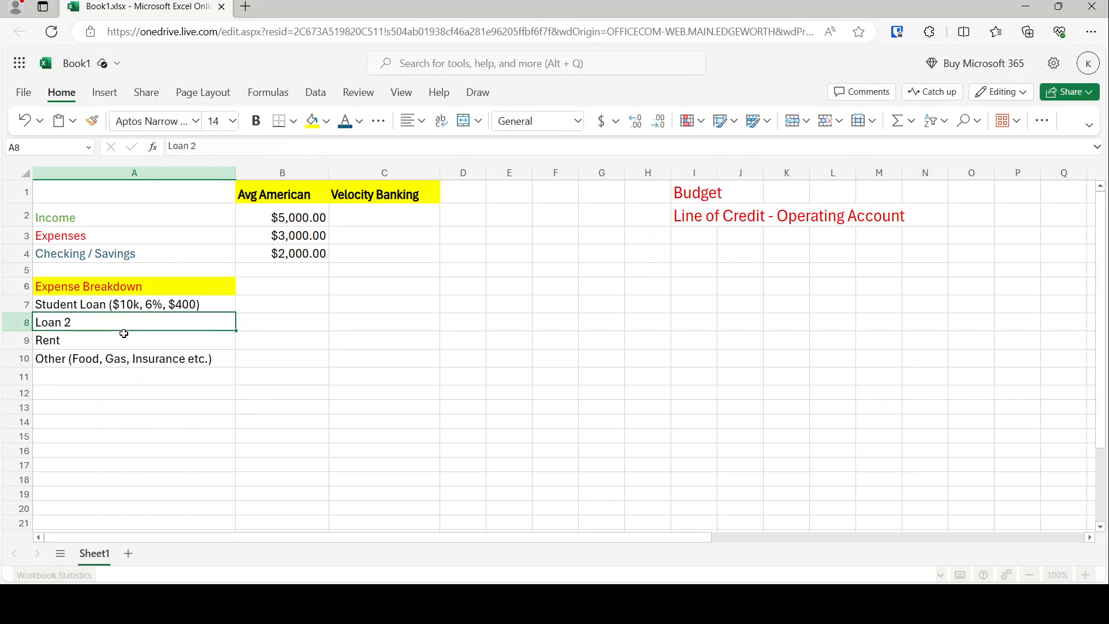
Step: Copy the student loan label from cell A7 over the Loan 2 label in cell A8
key(Up)
key(ctrl+c)
key(Down)
key(ctrl+v)
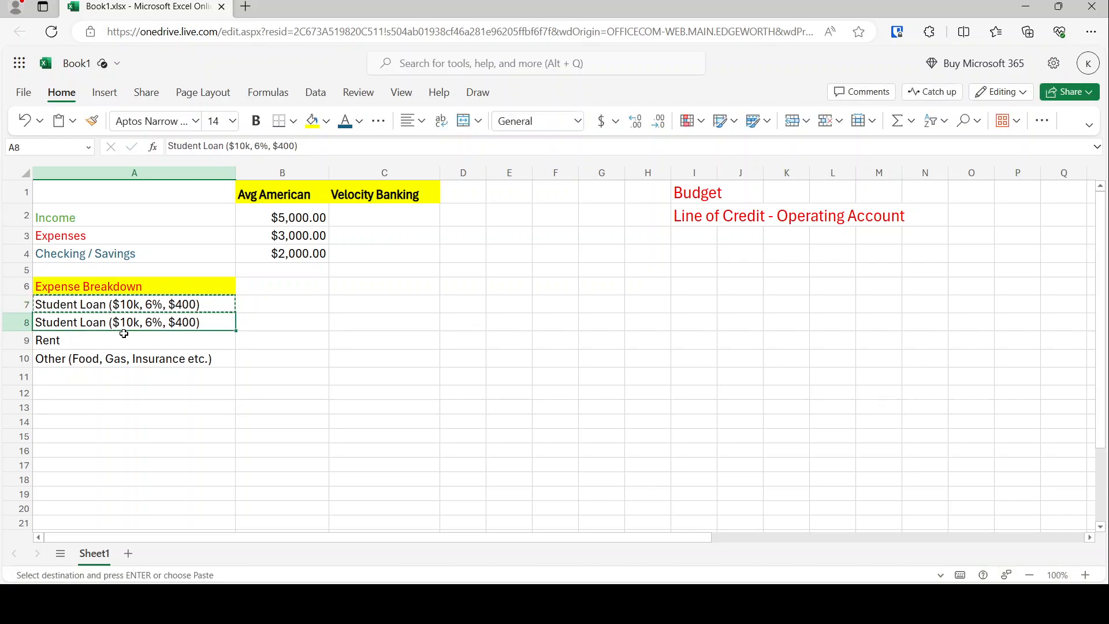
Step: Edit the copied label in cell A8 to read "Student Loan ($13k, 6%, $600)"
click(240, 145)
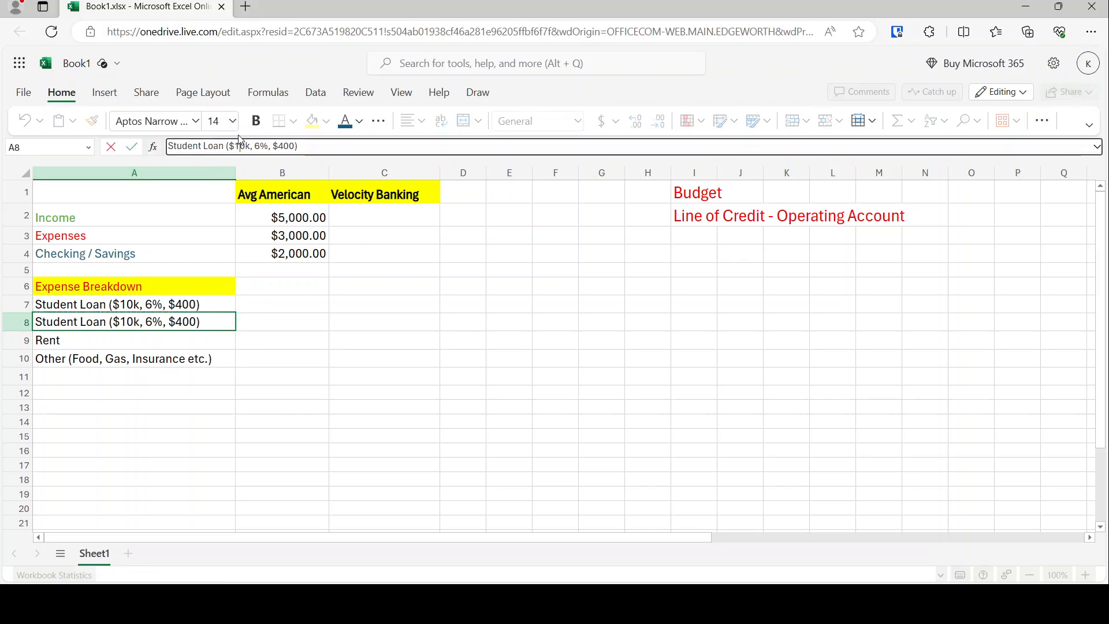
key(BackSpace)
text(3)
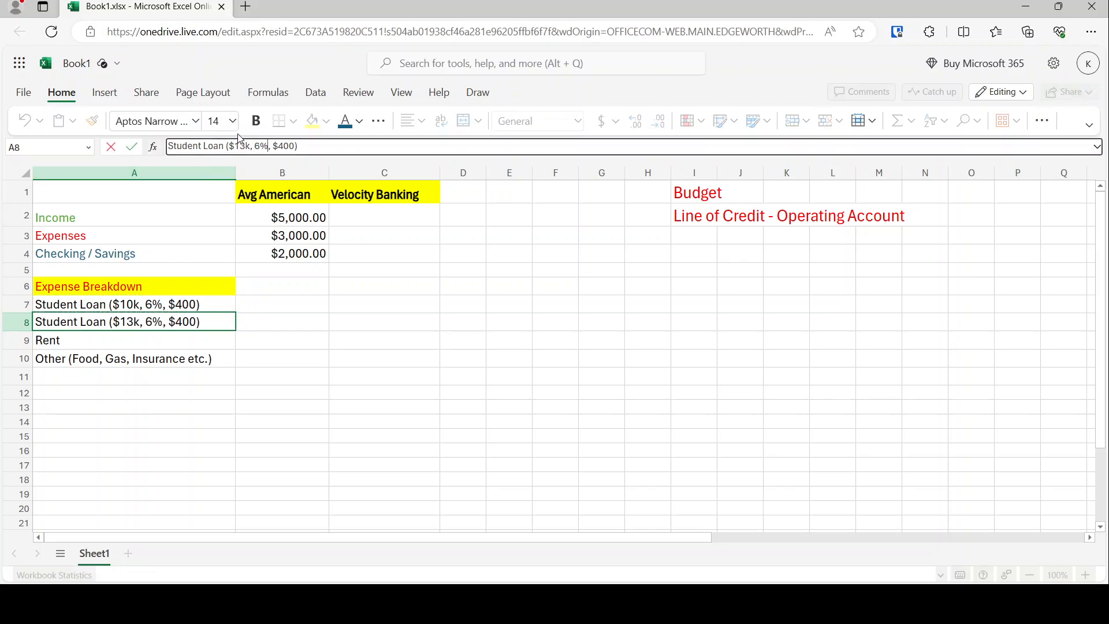
key(BackSpace)
text(6)
key(Return)
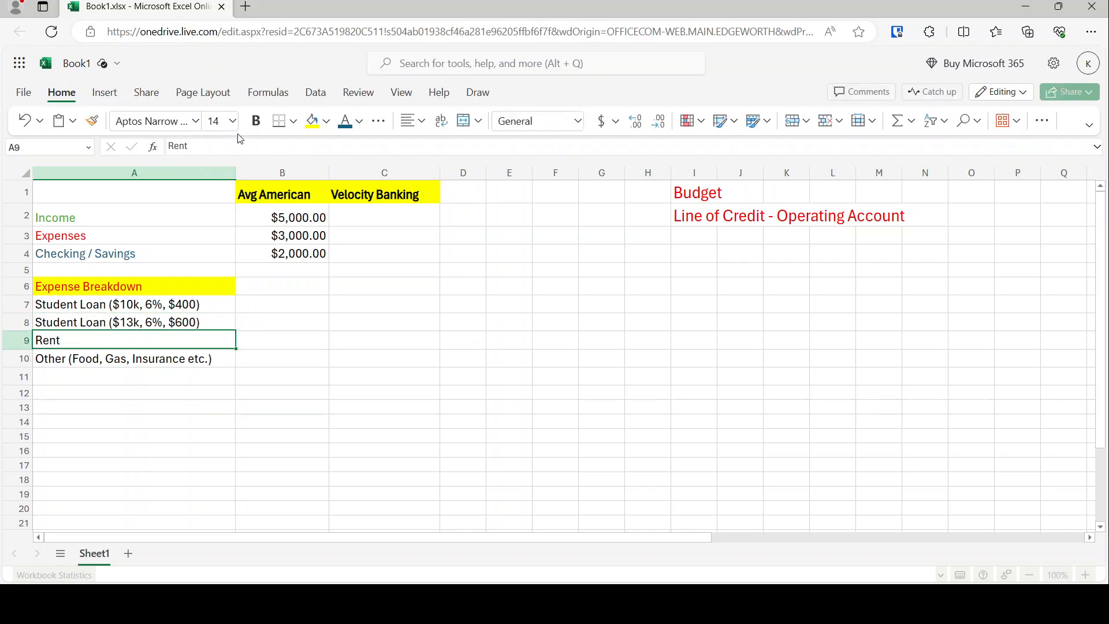
Step: Review the four expense breakdown labels in A7 to A10 alongside the income, expenses and savings amounts in column B
key(Right)
key(Up)
key(Up)
key(Up)
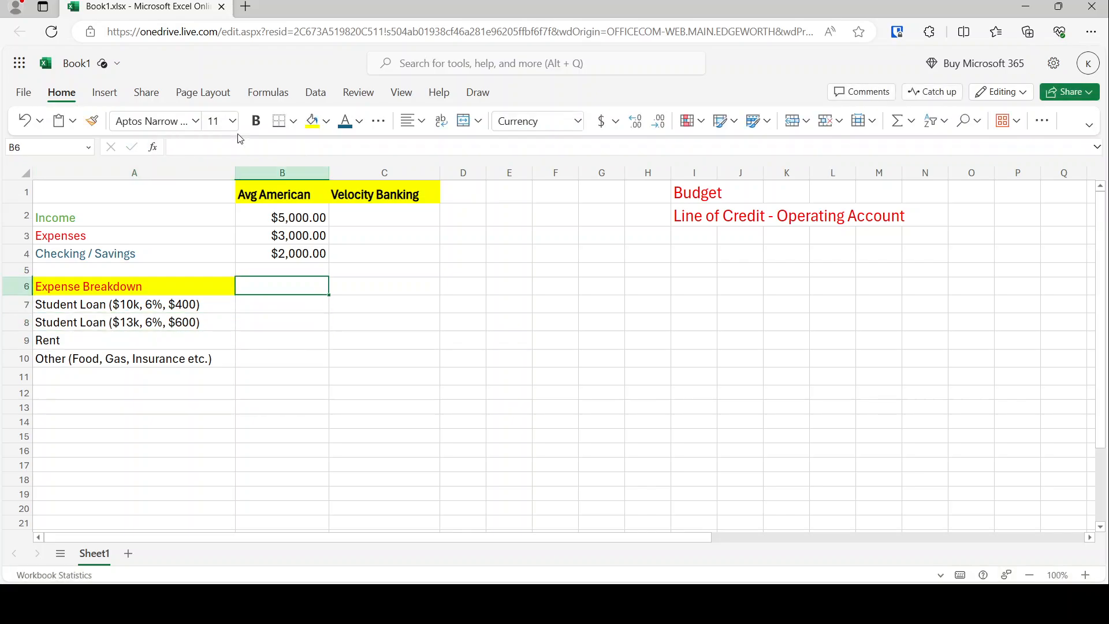
key(Left)
key(Up)
key(Down)
key(Down)
key(shift+Down)
key(shift+Down)
key(shift+Down)
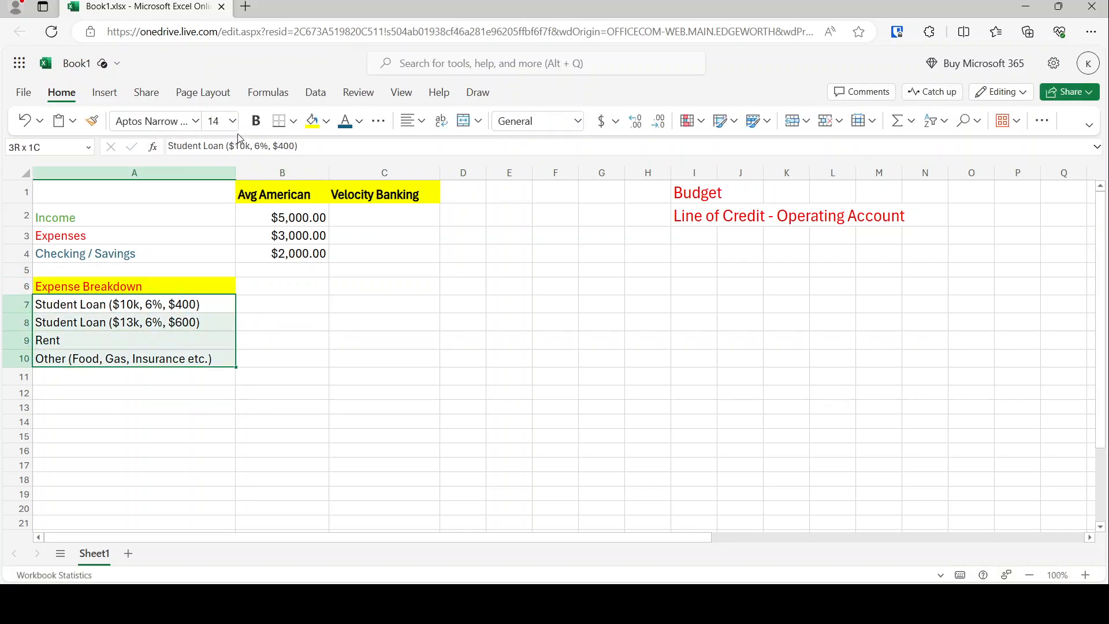
key(Right)
key(Up)
key(Up)
key(Up)
key(Up)
key(Up)
key(Down)
key(Down)
key(Down)
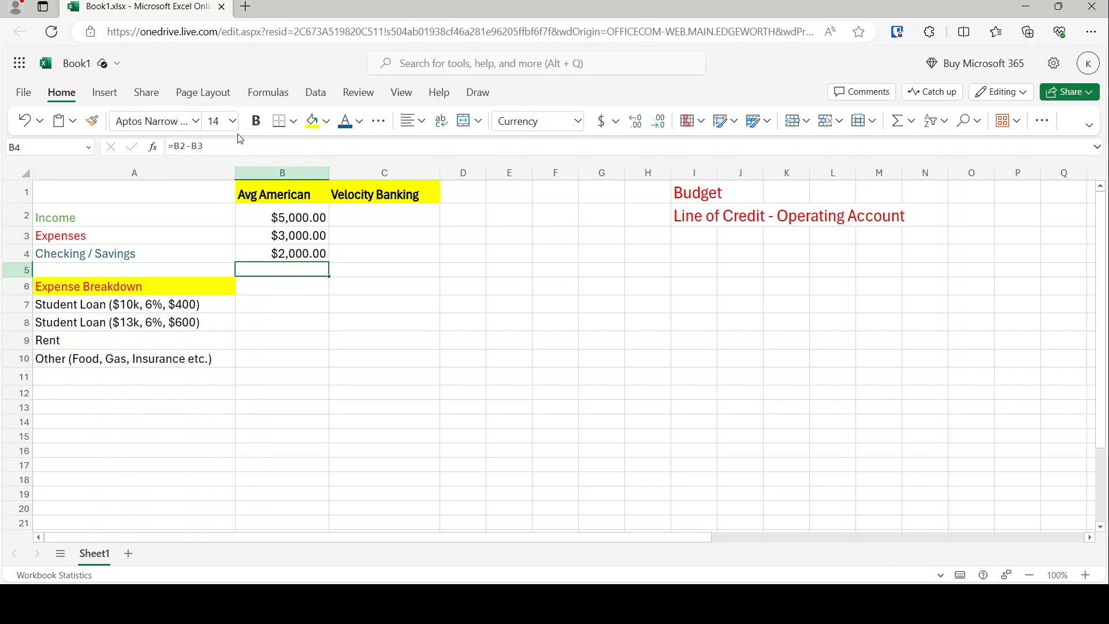
Step: Edit the label in cell A8 to read "Auto Loan ($13k, 6%, $600)"
key(Left)
key(Down)
key(Down)
key(Down)
click(203, 145)
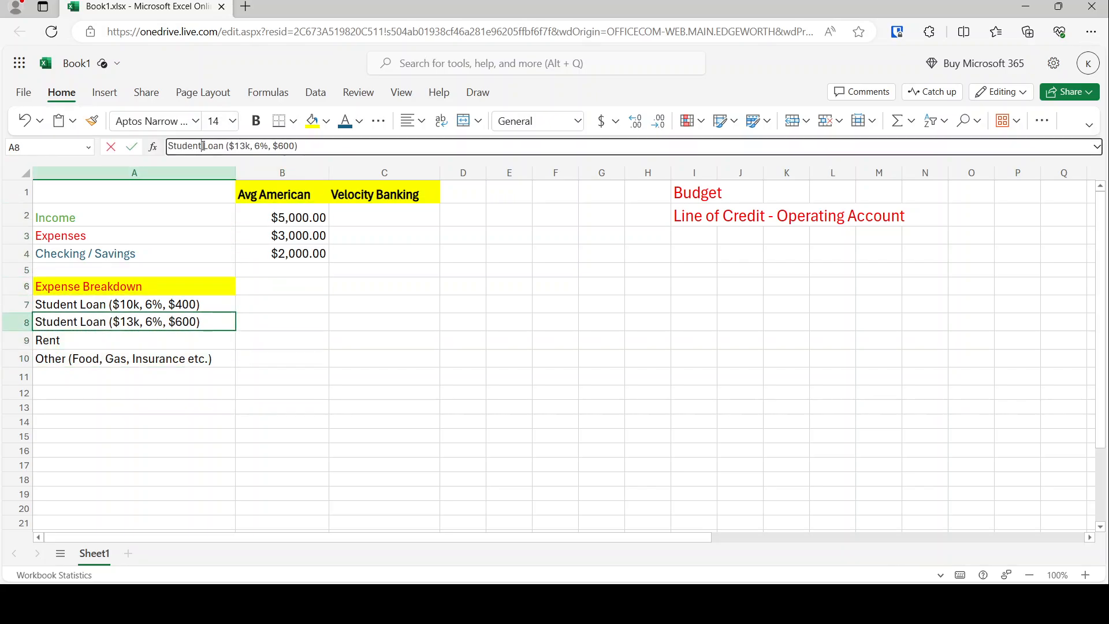
key(BackSpace)
key(BackSpace)
key(BackSpace)
key(BackSpace)
key(BackSpace)
key(BackSpace)
key(BackSpace)
text(Auto)
key(Return)
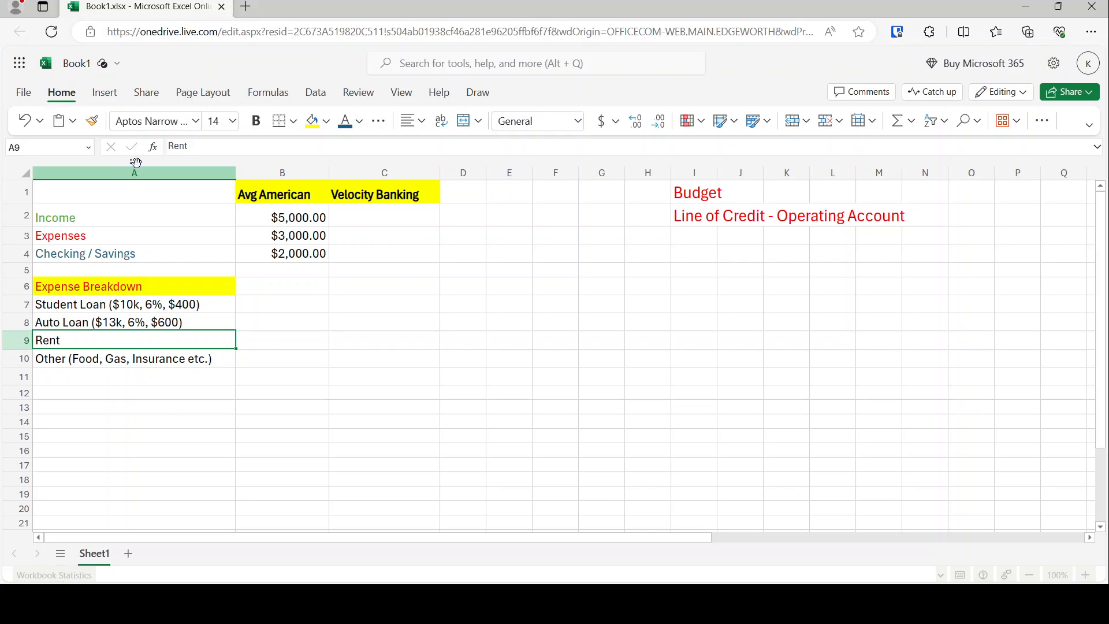
key(Right)
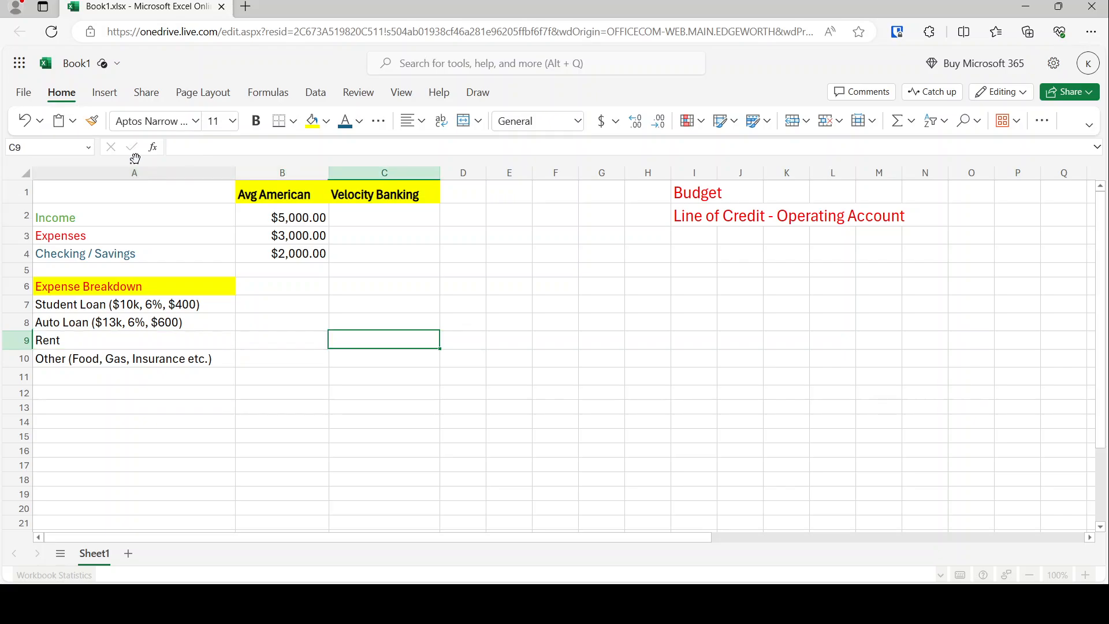
key(Left)
key(Up)
key(Up)
key(Right)
key(Up)
key(Up)
key(Up)
key(Up)
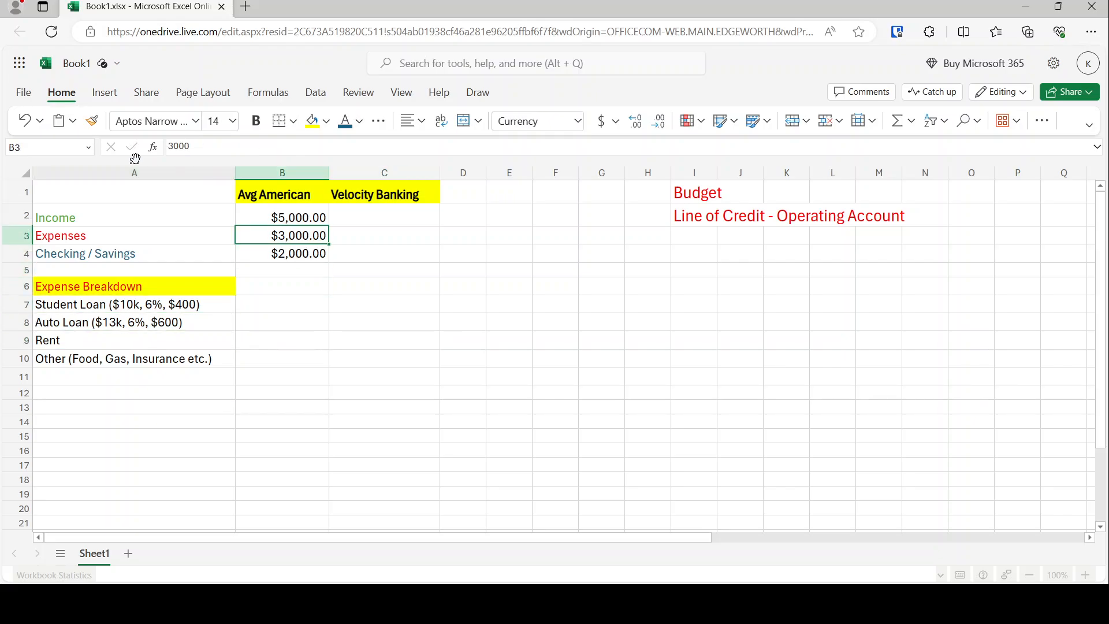
key(Down)
key(Down)
key(Down)
key(Down)
key(Down)
key(Up)
key(Left)
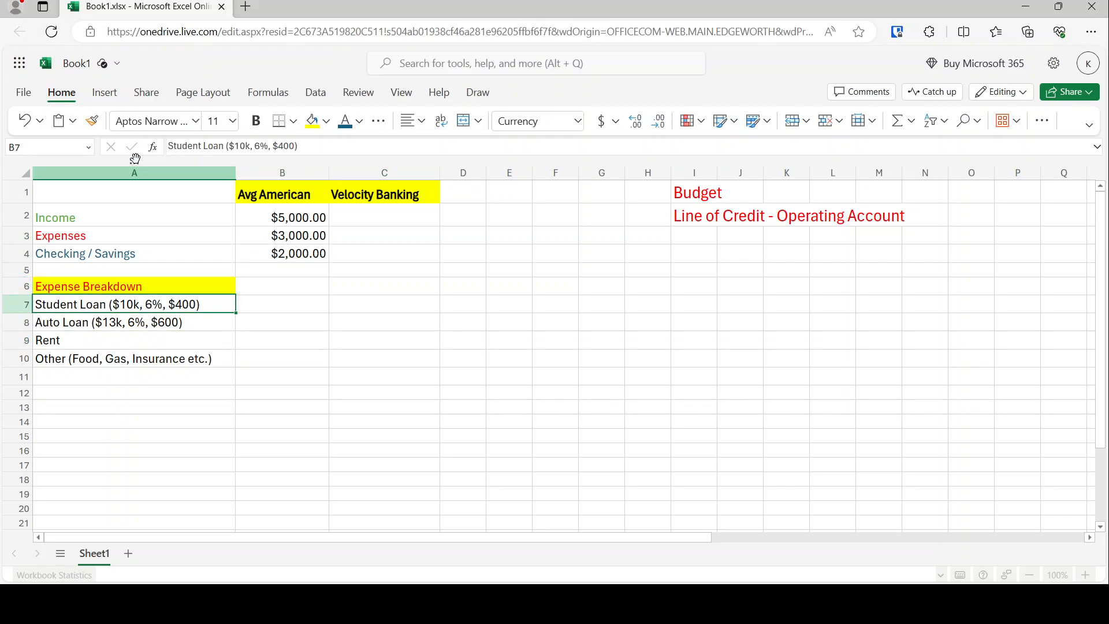
key(Right)
key(Up)
key(Up)
key(Up)
key(Down)
key(Down)
key(Down)
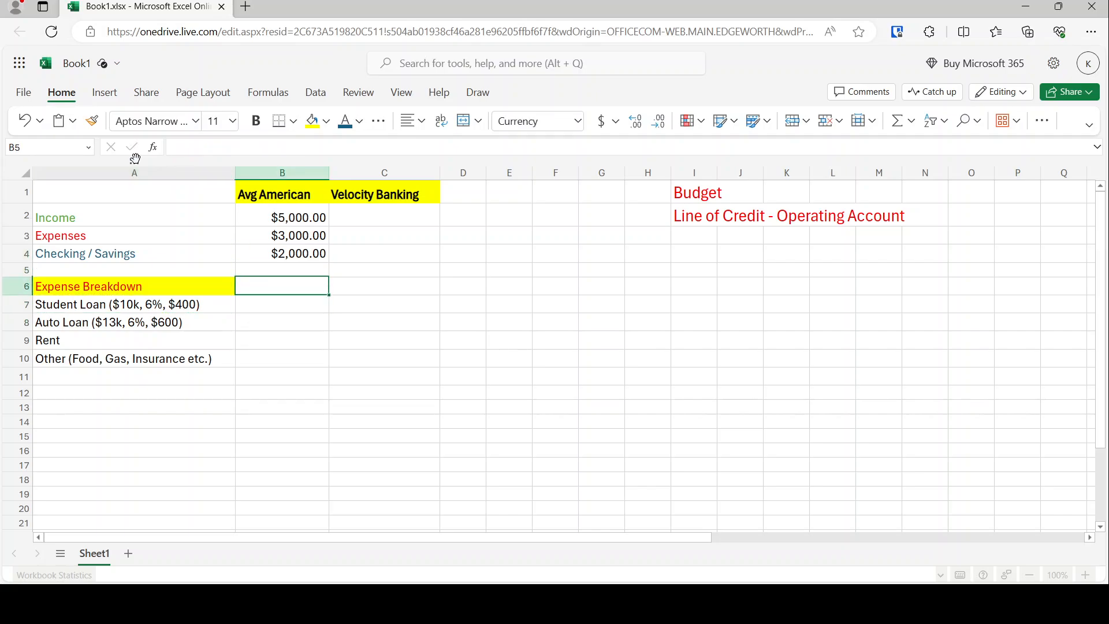
Step: Copy the Checking / Savings cell B4 with its formatting into the expense breakdown amounts B7 to B10
key(Up)
key(Up)
key(Up)
key(ctrl+c)
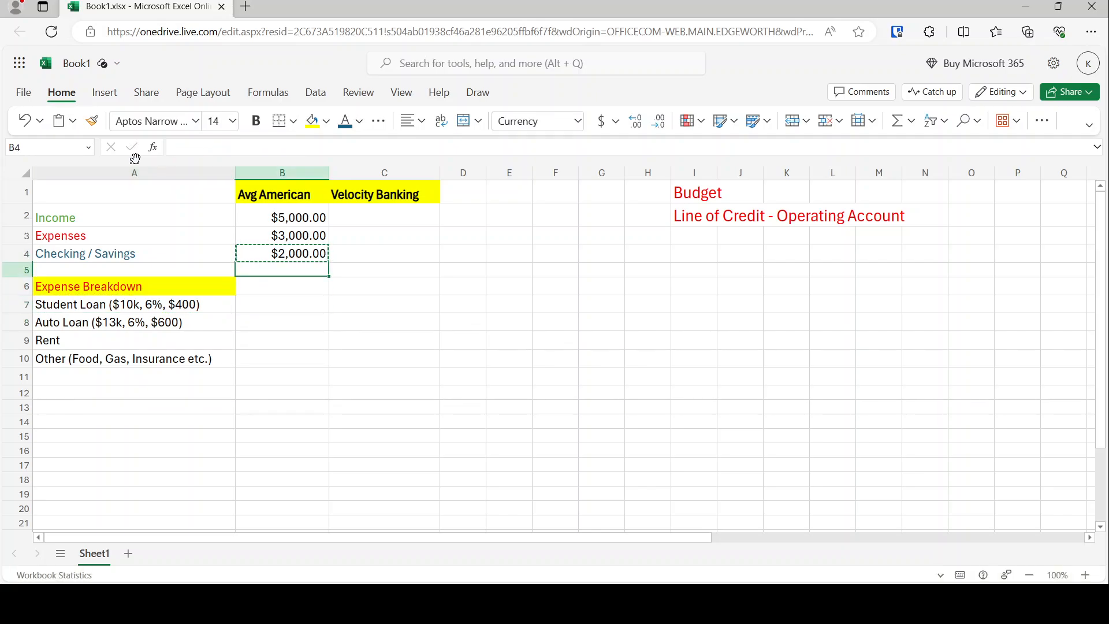
key(Down)
key(Down)
key(Down)
key(shift+Down)
key(shift+Down)
key(shift+Down)
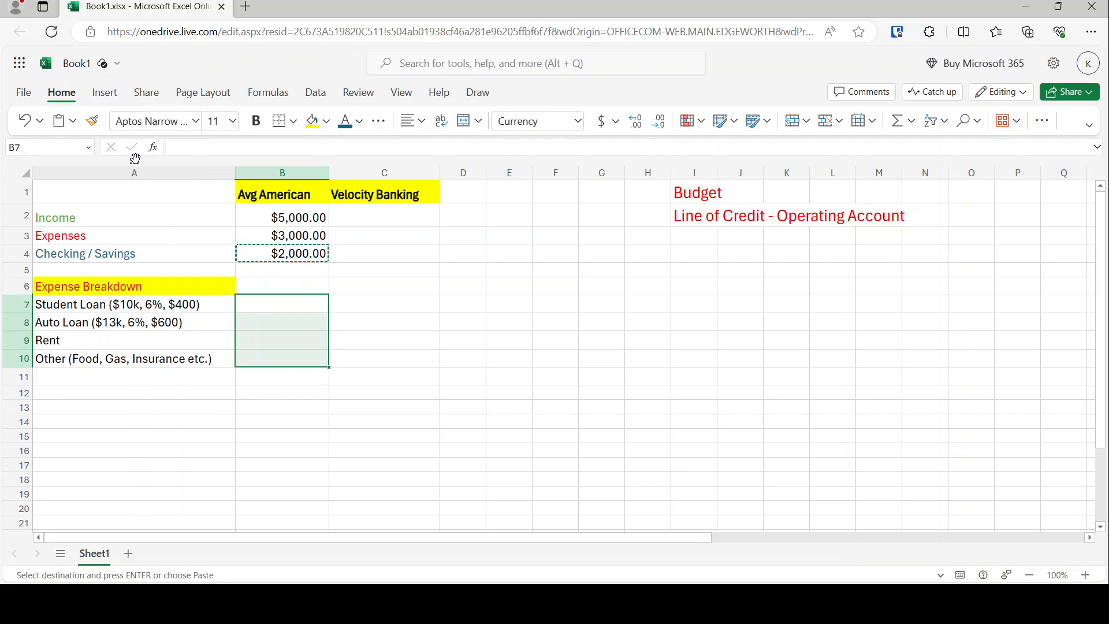
key(ctrl+v)
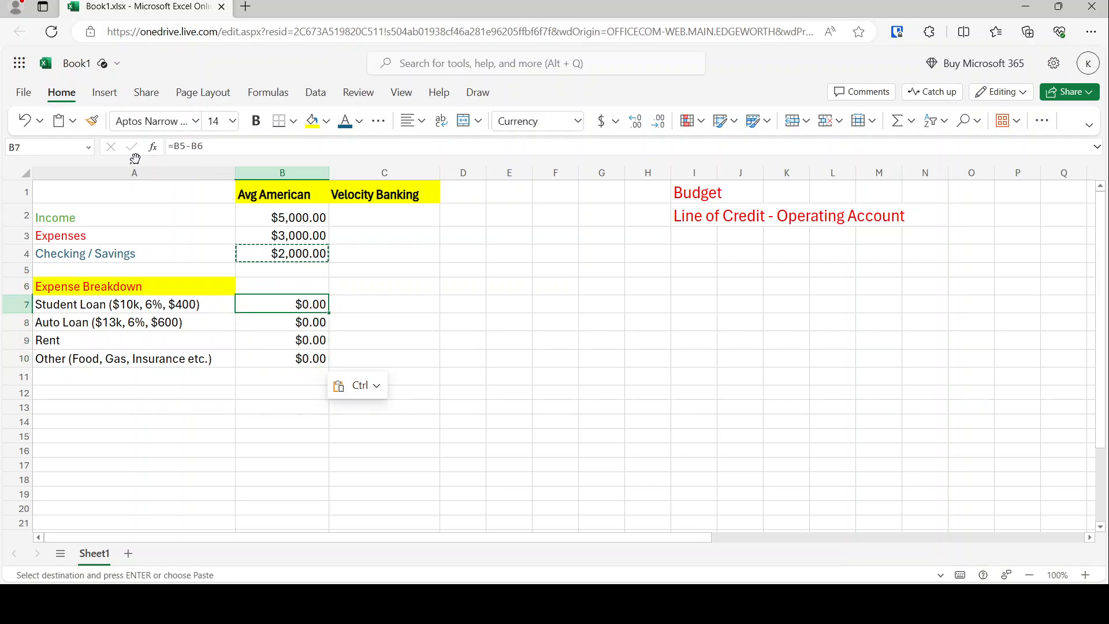
key(Escape)
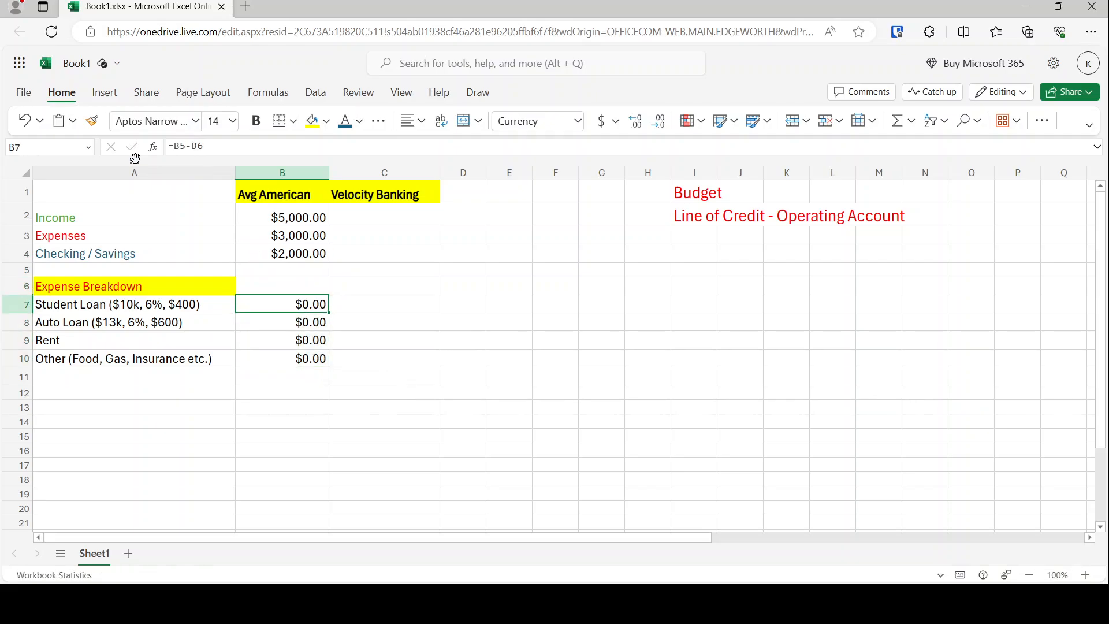
Step: Enter the Avg American expense amounts in B7 to B10: 400 student loan, 600 auto loan, 1000 rent and 1000 other
text(400)
key(Return)
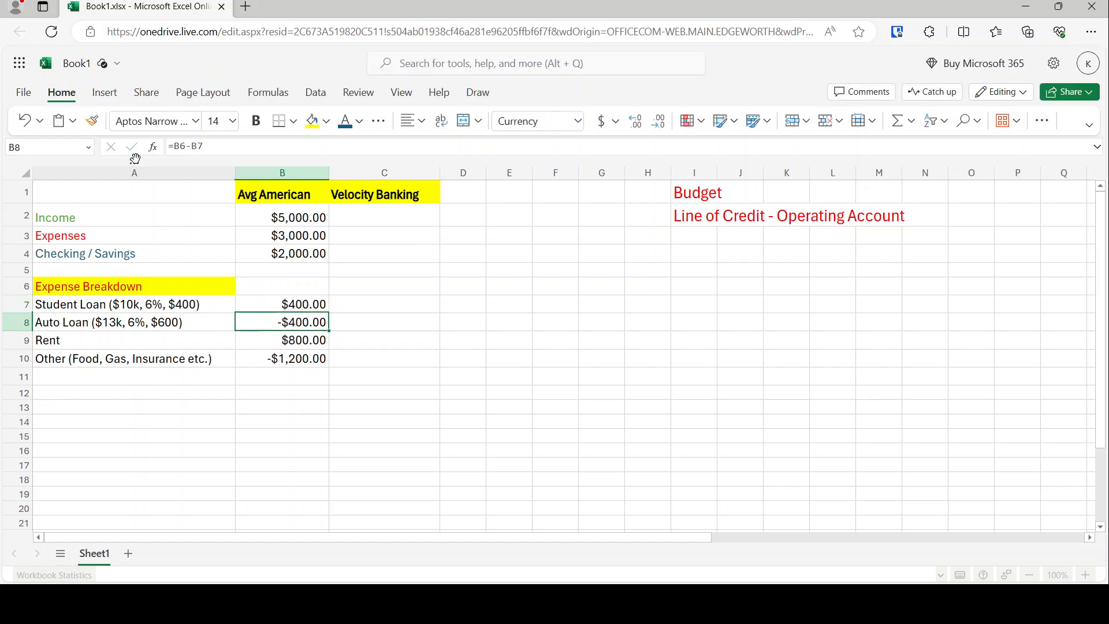
text(600)
key(Return)
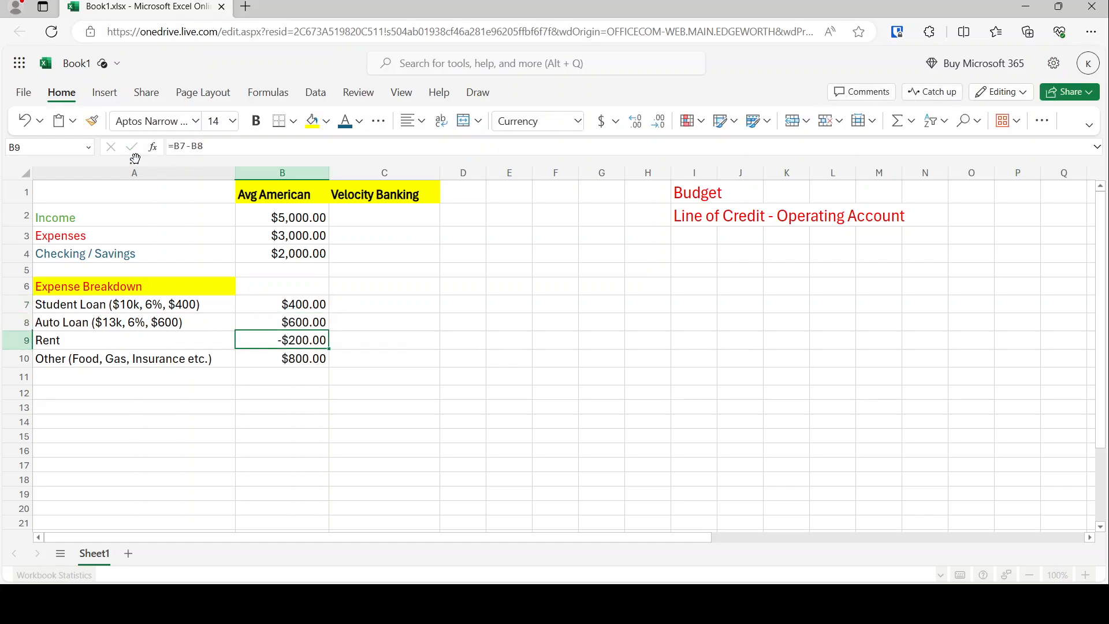
text(1000)
key(Return)
text(1000)
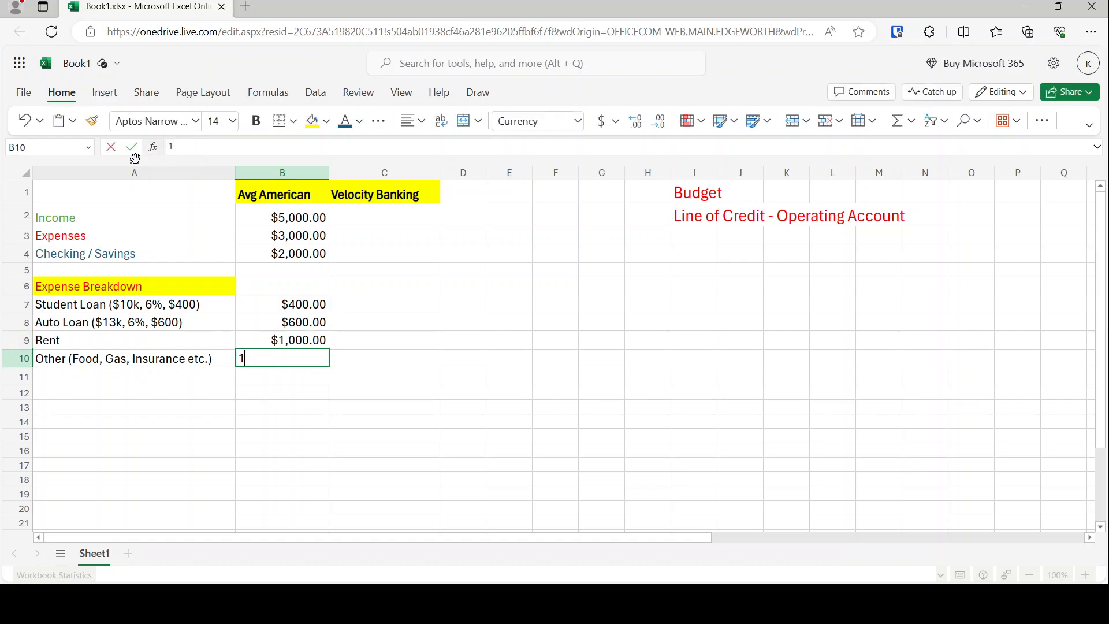
key(Return)
Step: Replace the Avg American Expenses amount in cell B3 with the formula =sum(b7:b10)
key(Up)
key(Up)
key(Up)
key(Up)
key(Up)
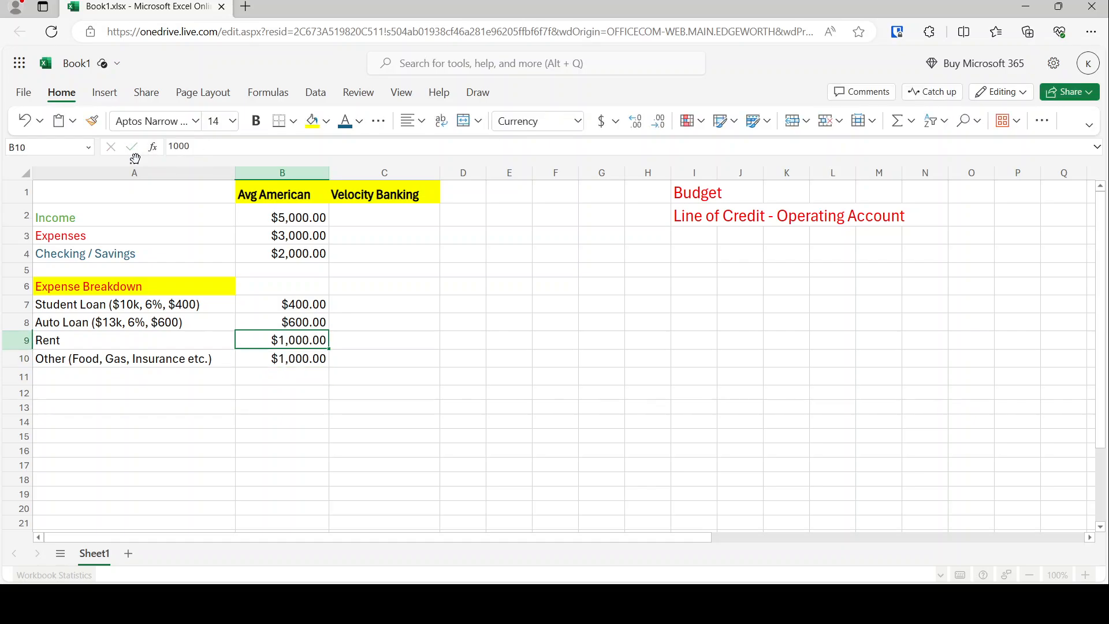
key(Up)
key(Up)
key(Up)
key(Down)
key(Down)
key(Down)
key(Down)
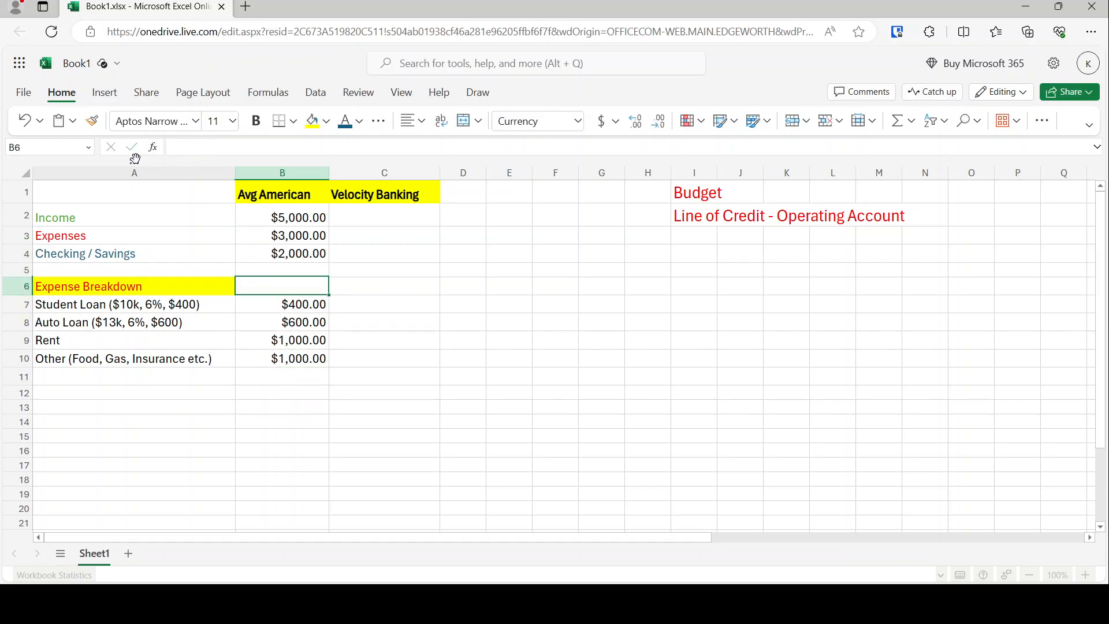
key(Up)
key(Up)
key(Up)
key(Up)
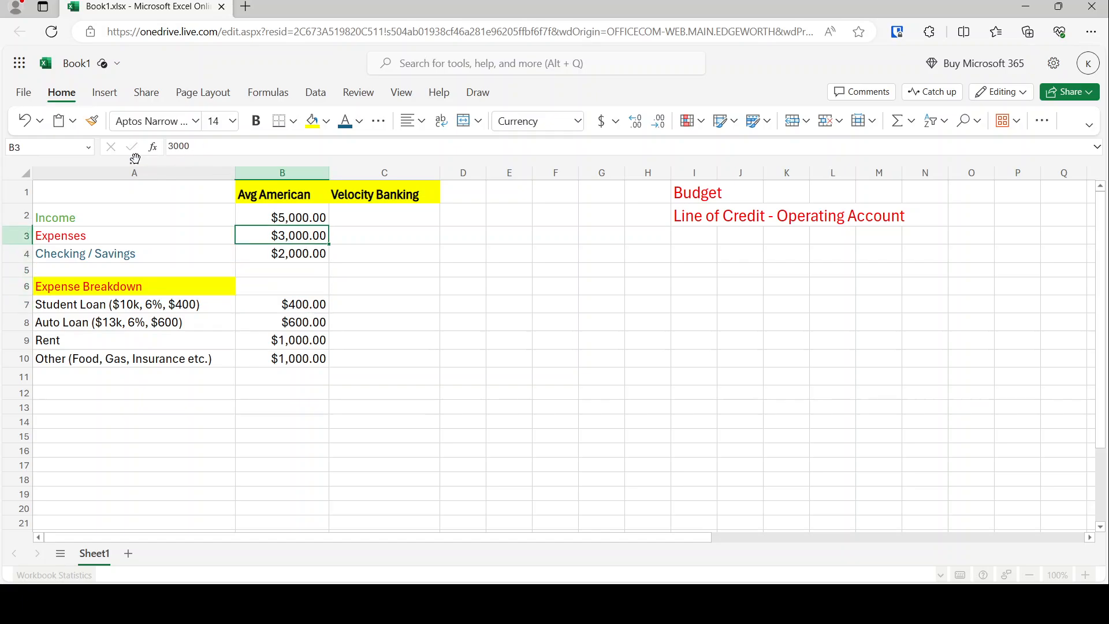
text(=)
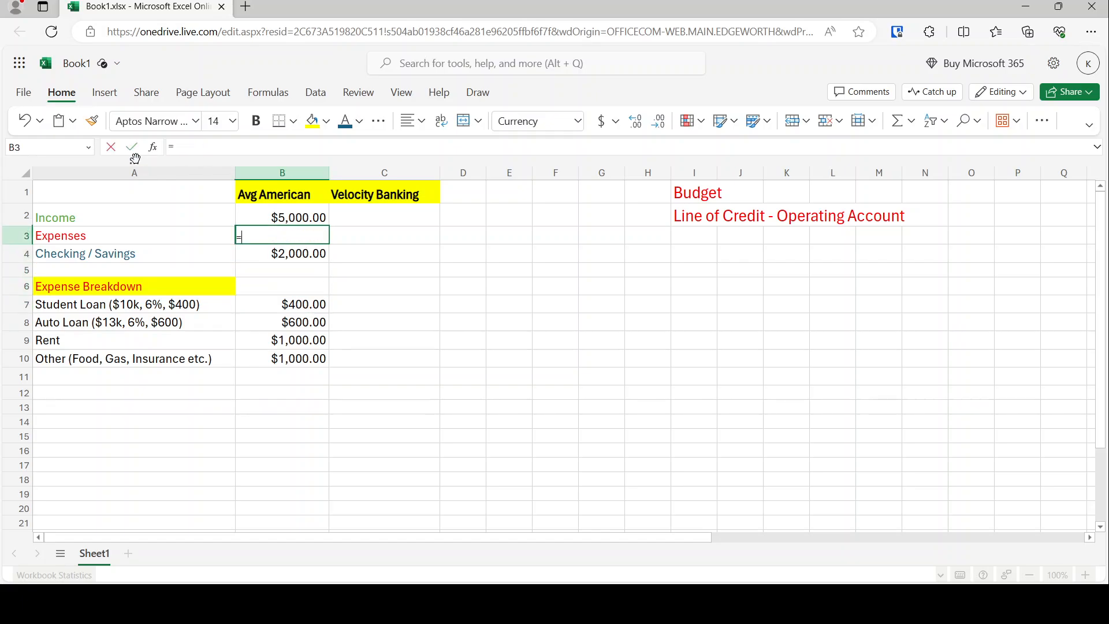
text(sum)
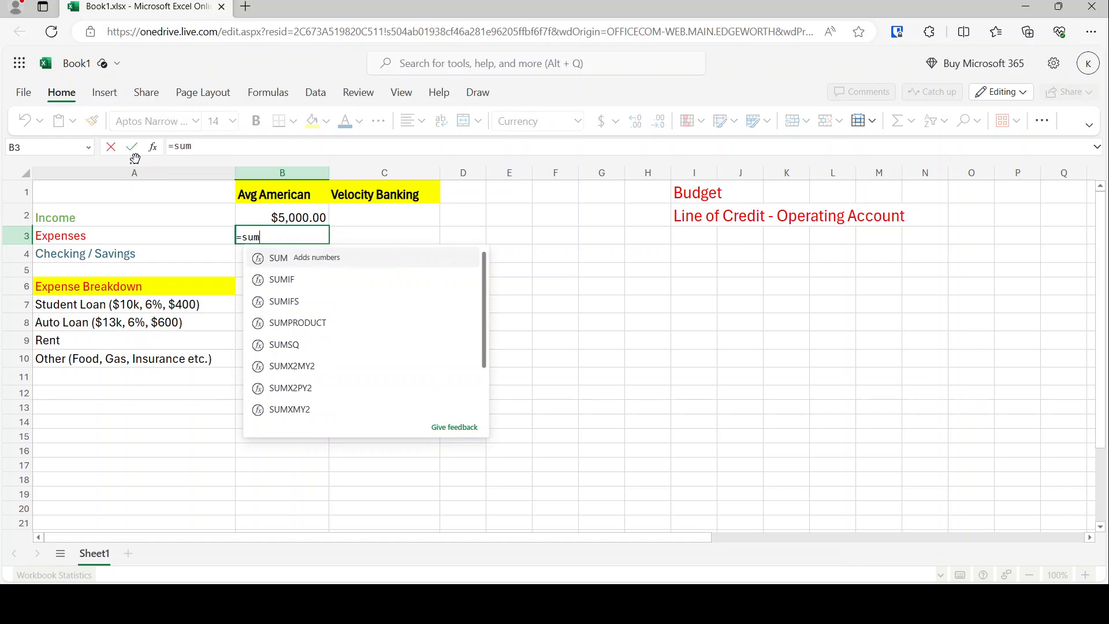
text((b7)
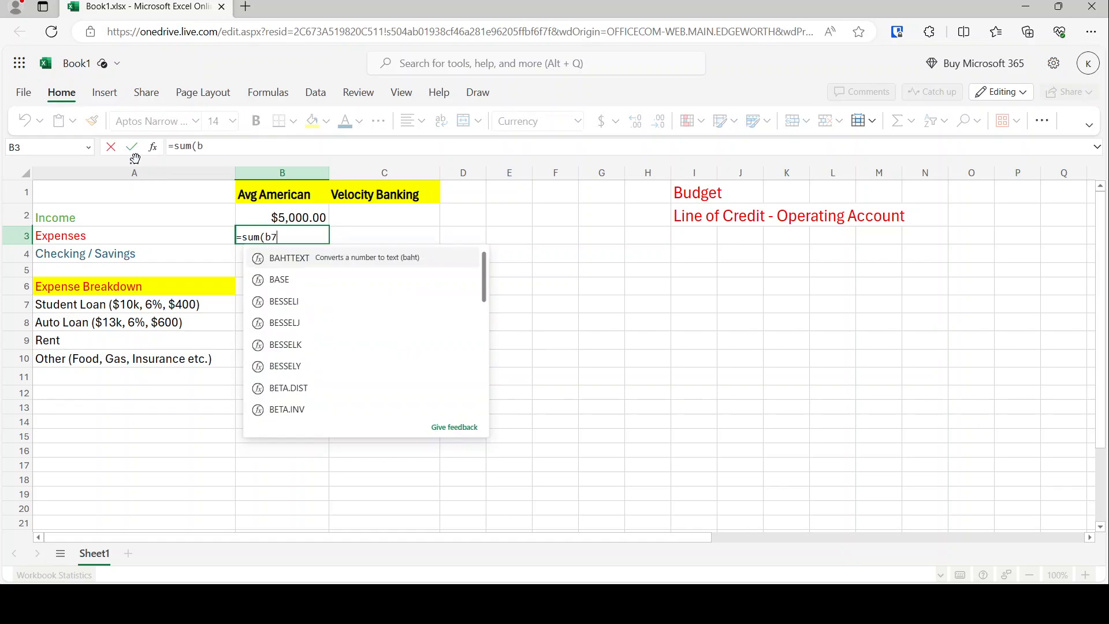
text(:b10))
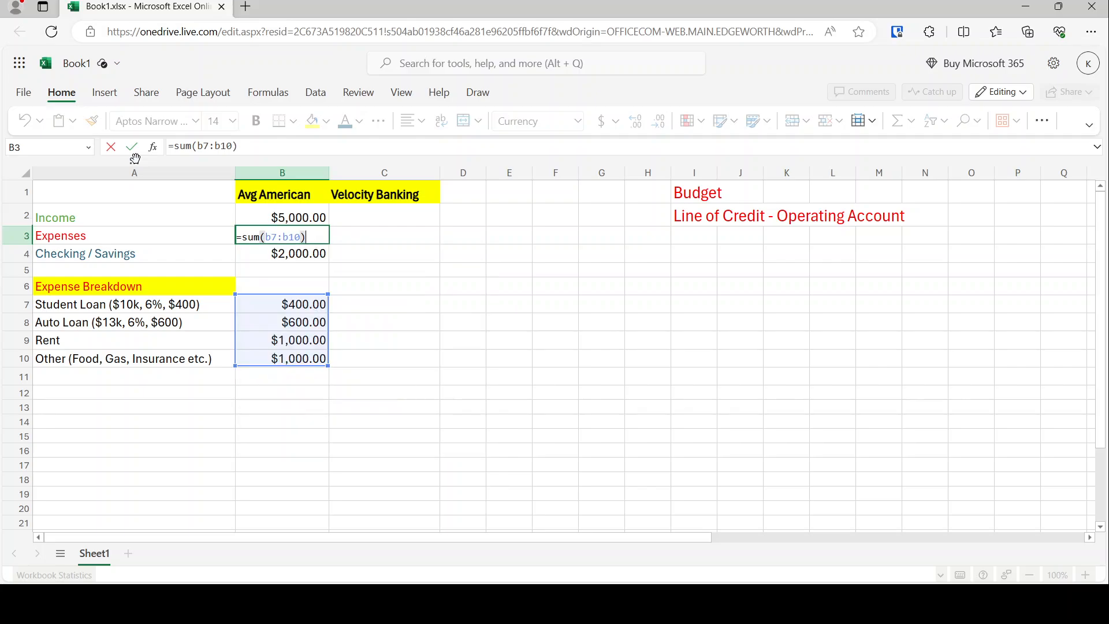
key(Return)
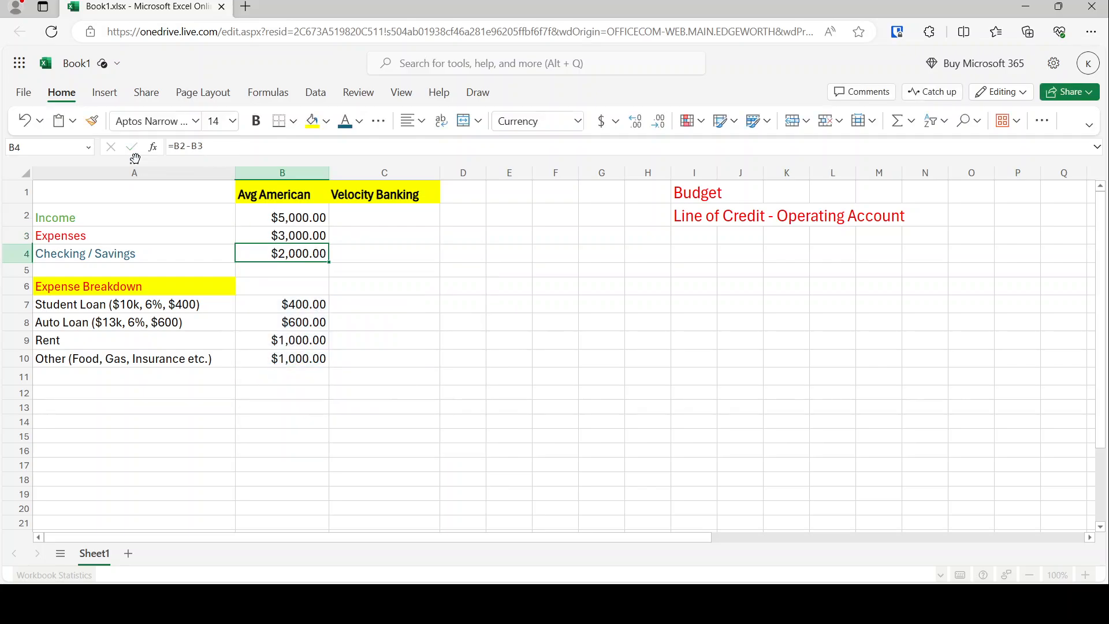
Step: Review the expense breakdown and highlight the student and auto loan rows with their amounts, A7 to B8
key(Down)
key(Down)
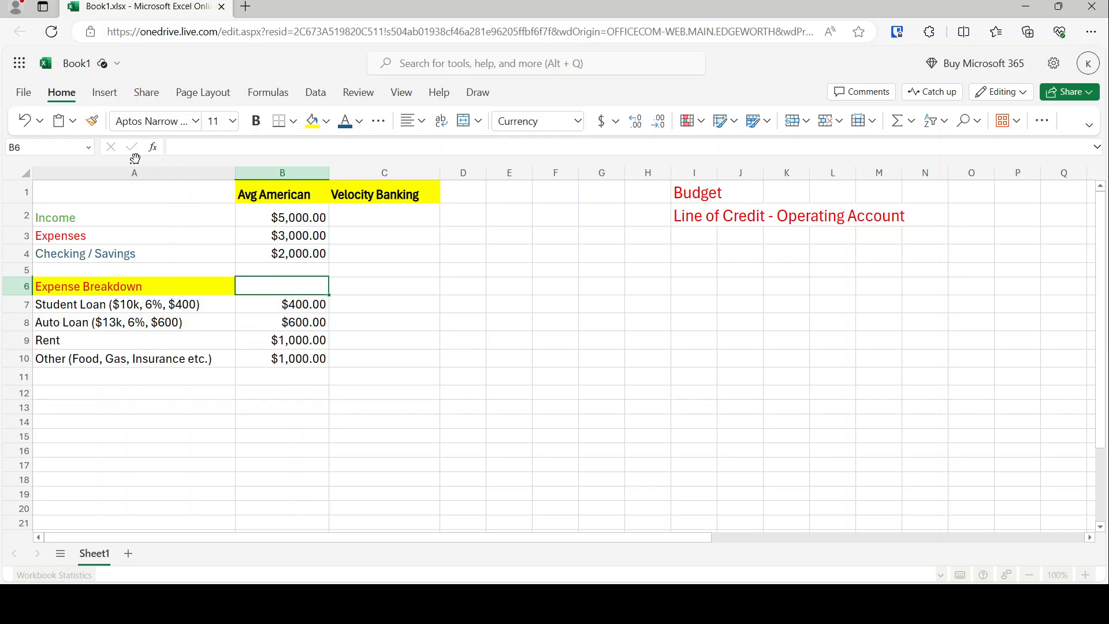
key(Down)
key(Down)
key(Down)
key(Down)
key(Down)
key(Left)
key(Up)
key(Up)
key(Up)
key(Up)
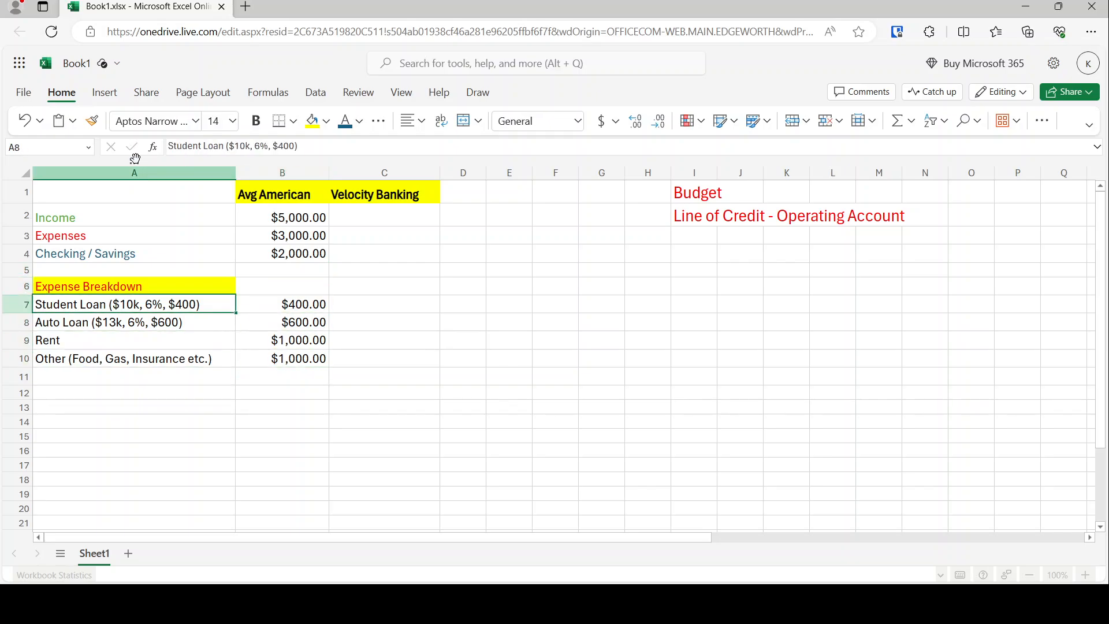
key(shift+Right)
key(shift+Down)
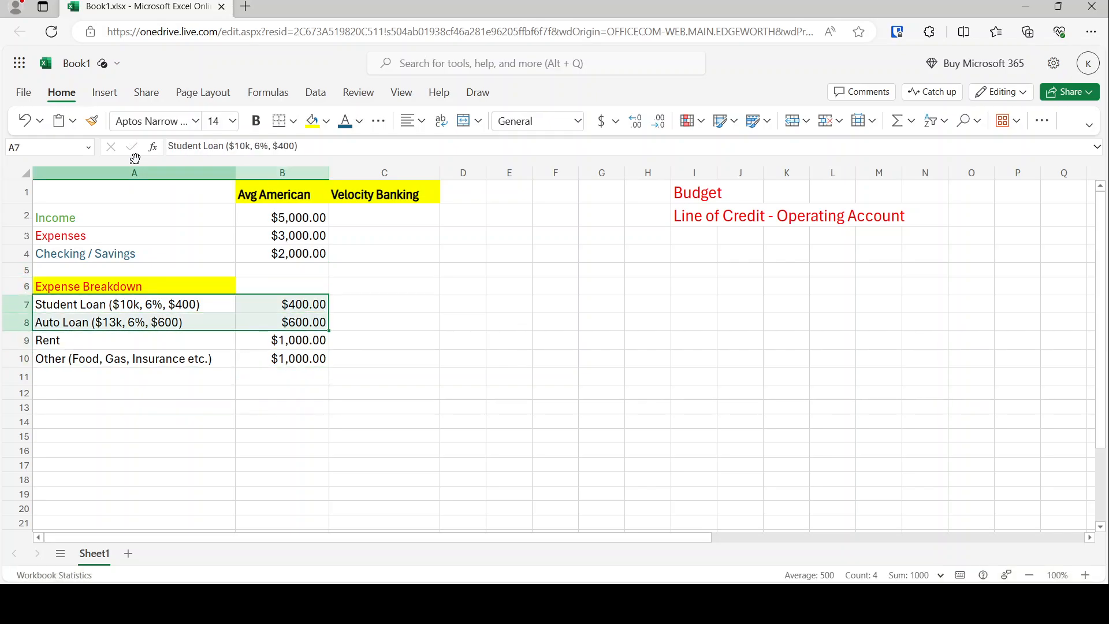
Step: Highlight the Budget and Line of Credit - Operating Account topics in I1 and I2 for review
key(Right)
key(Right)
key(Right)
key(Up)
key(Up)
key(Up)
key(Up)
key(Up)
key(Right)
key(Right)
key(Right)
key(Right)
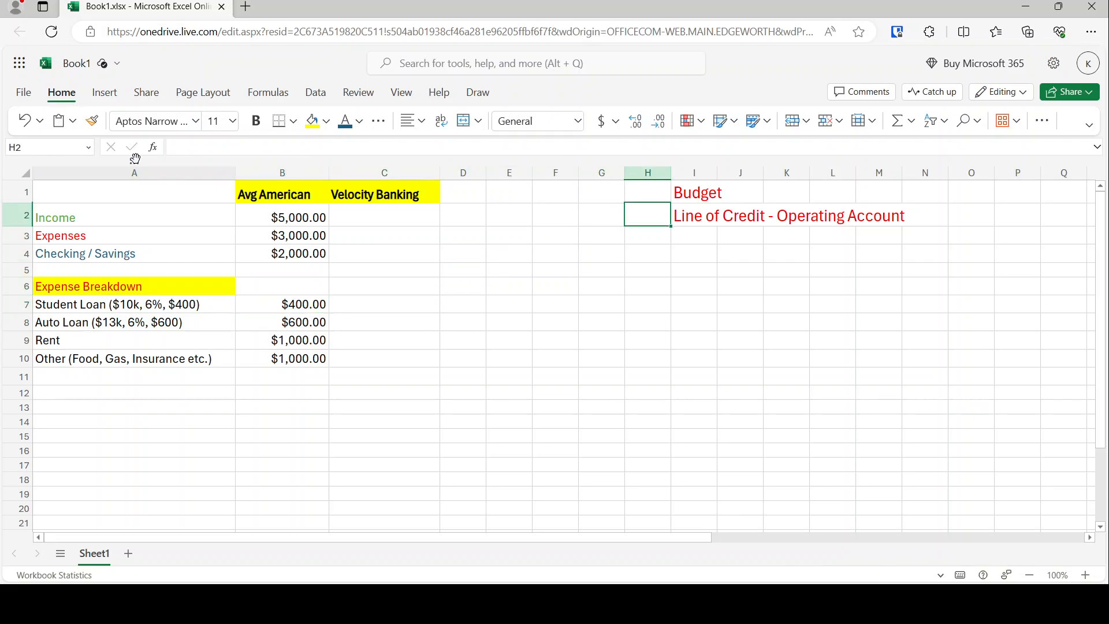
key(Right)
key(Up)
key(shift+Down)
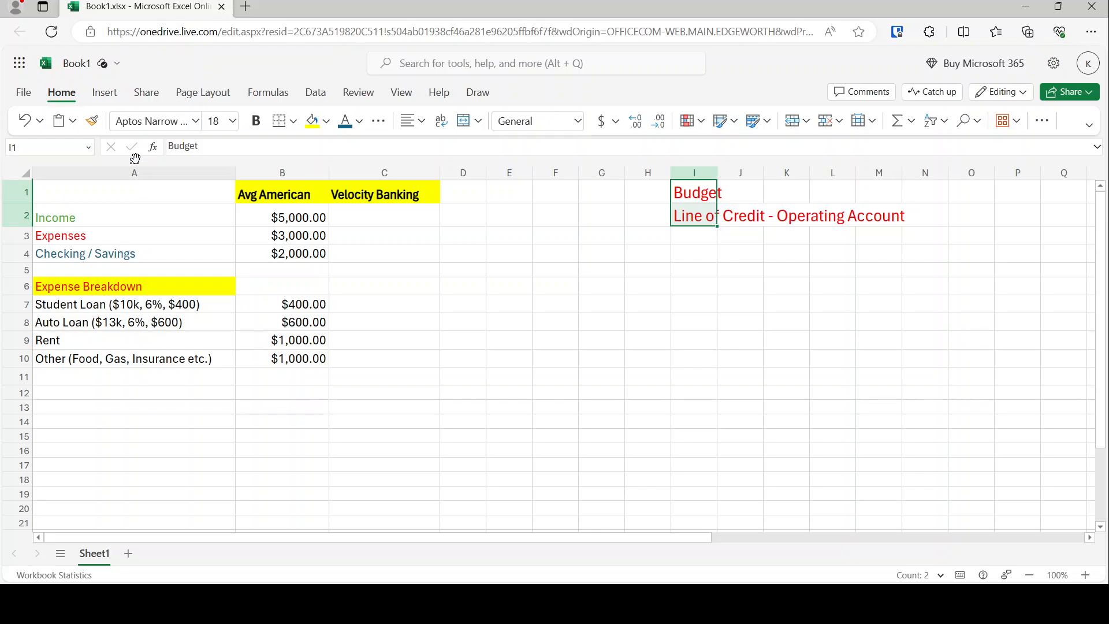
key(Down)
key(Up)
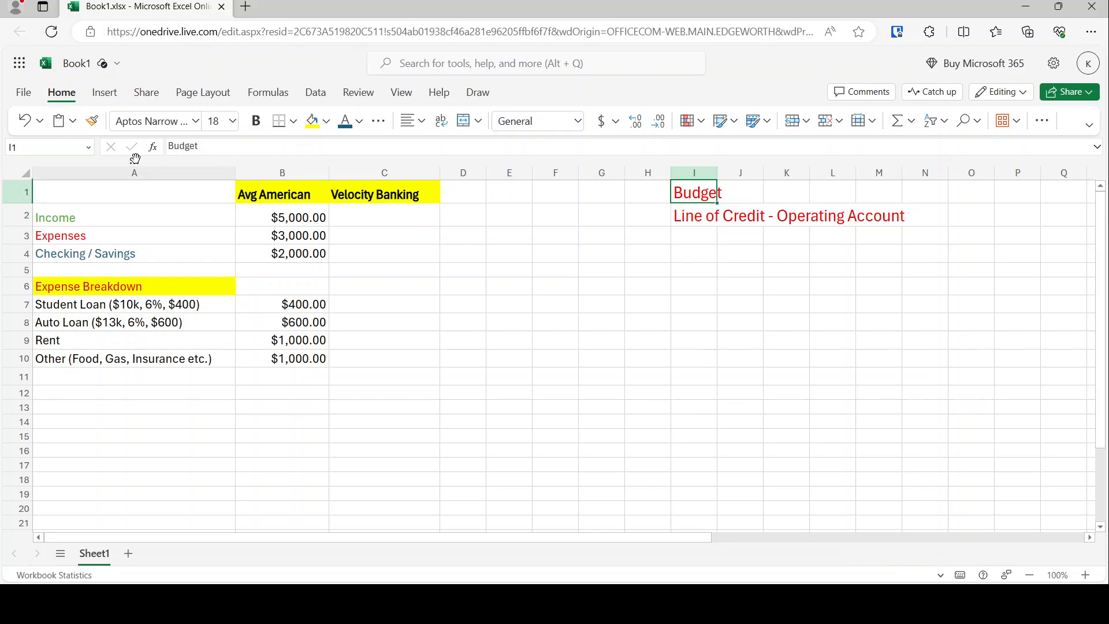
key(shift+Down)
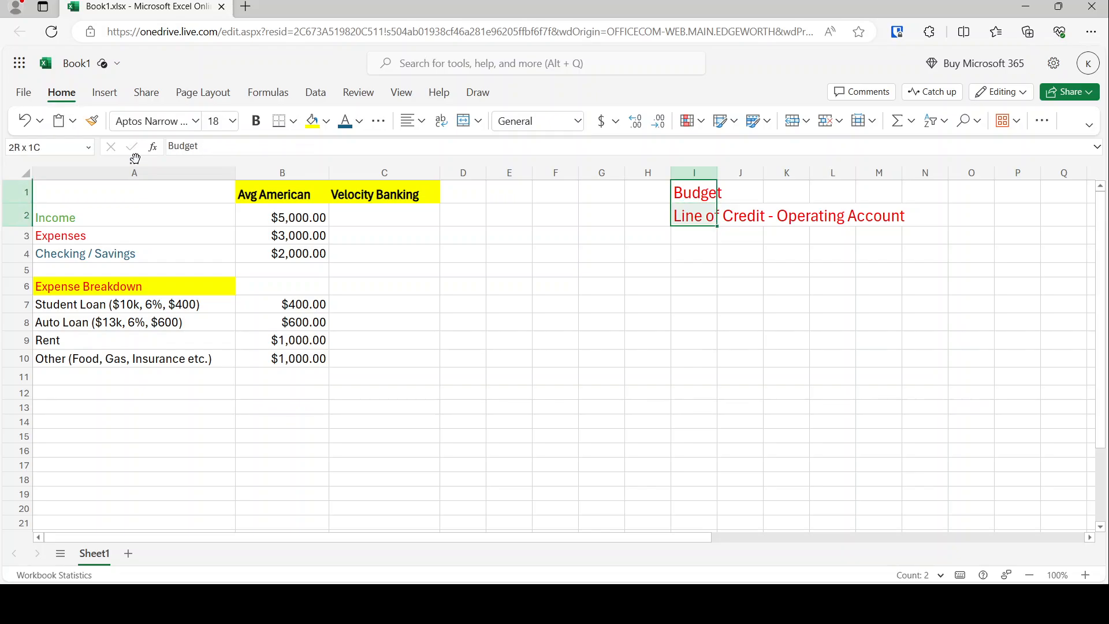
key(shift+Right)
key(shift+Left)
Step: Enter "DONE" in cell H1 to mark the Budget topic as complete
key(Left)
key(Right)
key(Right)
key(Left)
key(Left)
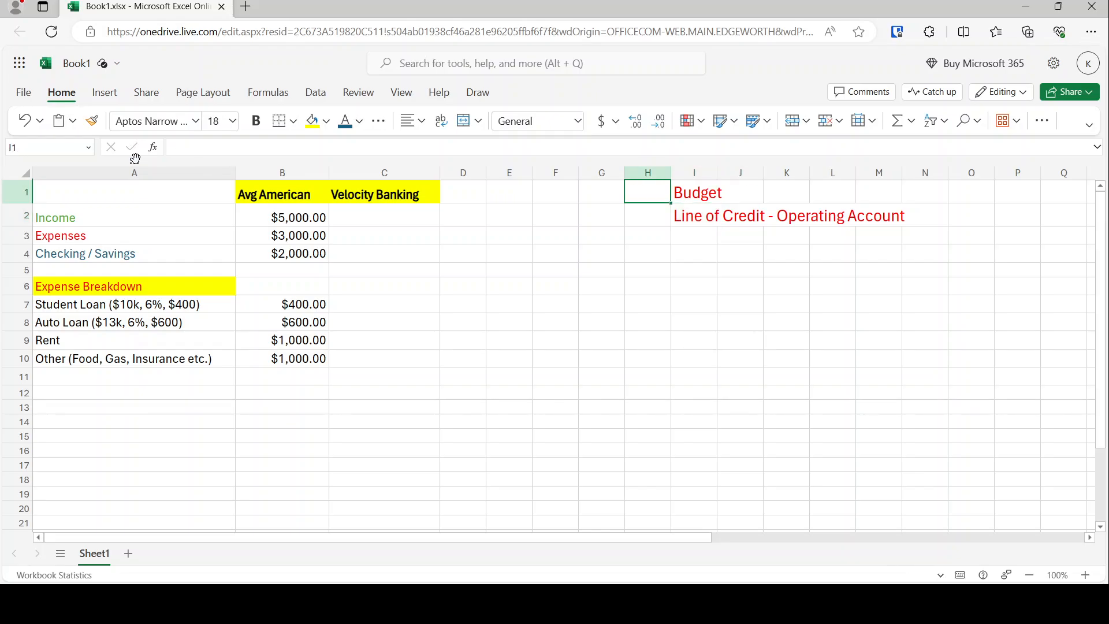
text(x')
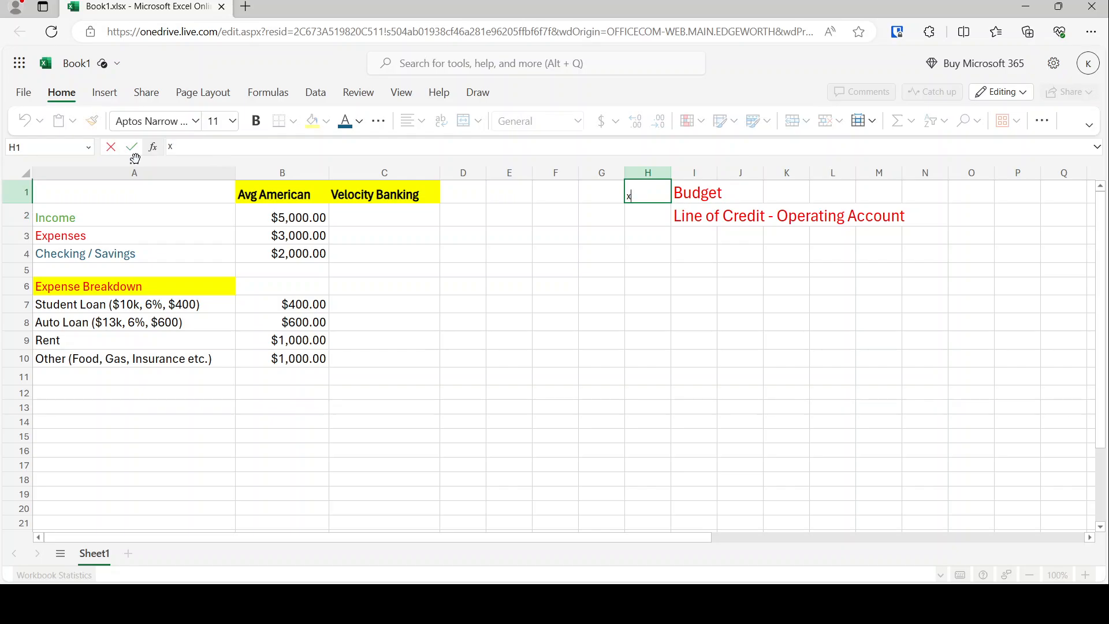
key(BackSpace)
text(DONE)
key(Return)
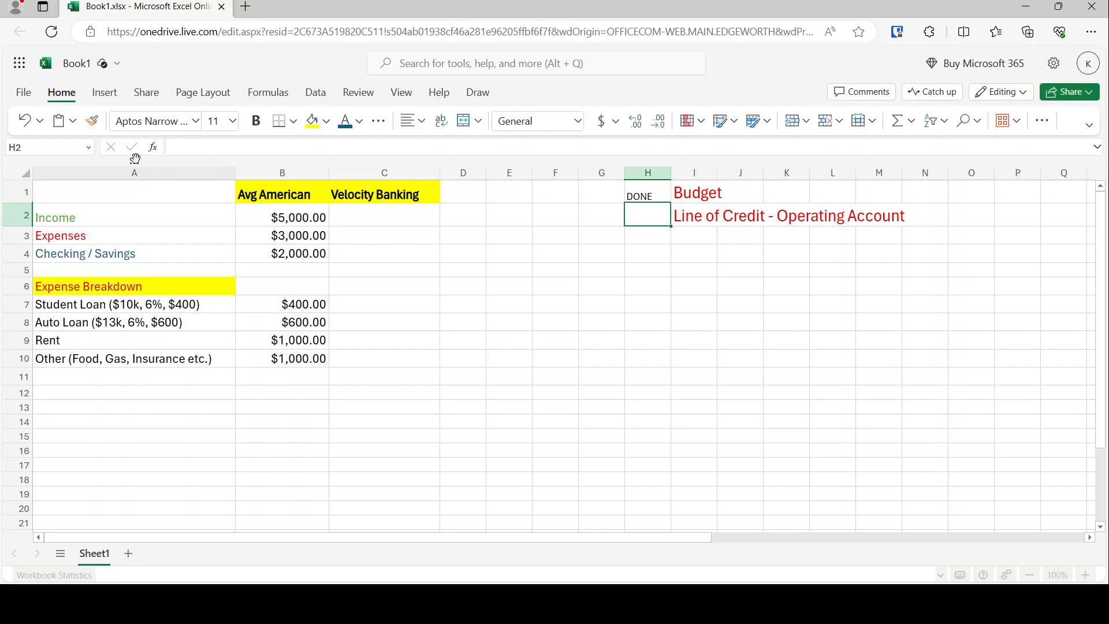
Step: Move the topic list with its DONE marker from H1:I2 down to start at cell H6
key(Up)
key(shift+Right)
key(shift+Down)
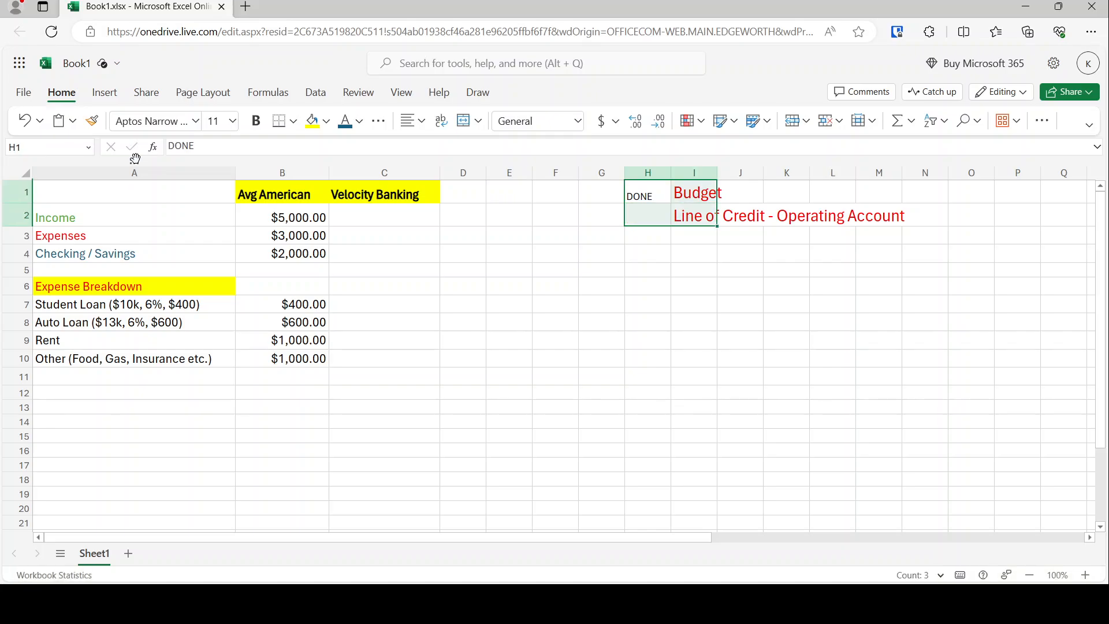
key(ctrl+x)
key(Down)
key(Down)
key(Down)
key(Down)
key(Down)
key(Return)
key(Left)
key(Up)
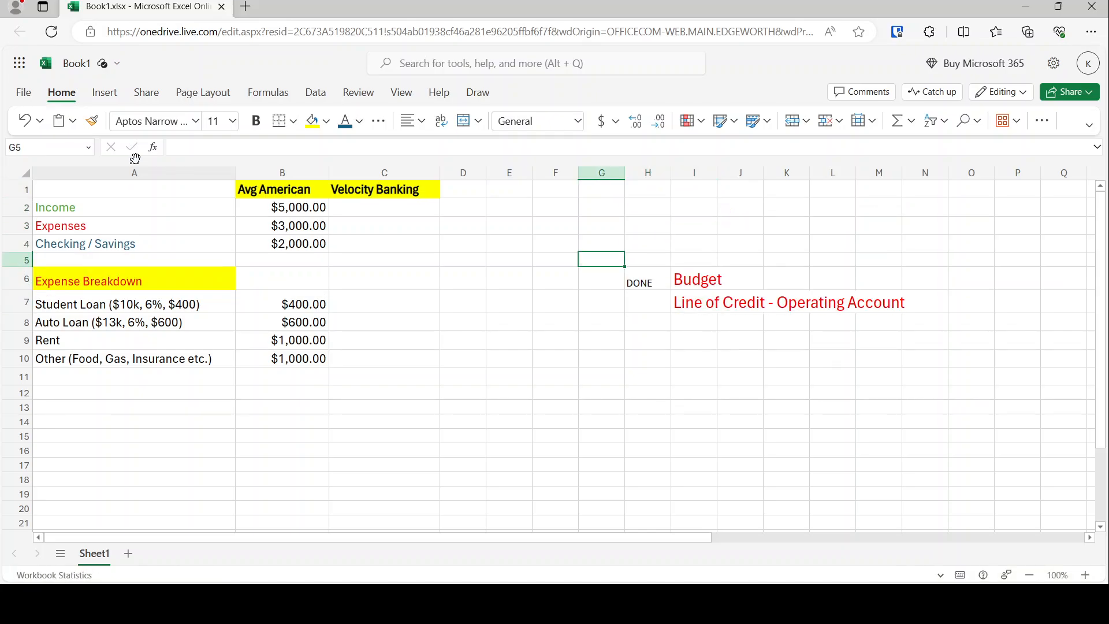
Step: Copy the Velocity Banking header cell to H1 and clear its text, keeping the yellow bold formatting
key(Up)
key(Up)
key(Left)
key(Left)
key(Left)
key(Left)
key(Up)
key(Up)
key(ctrl+c)
key(Right)
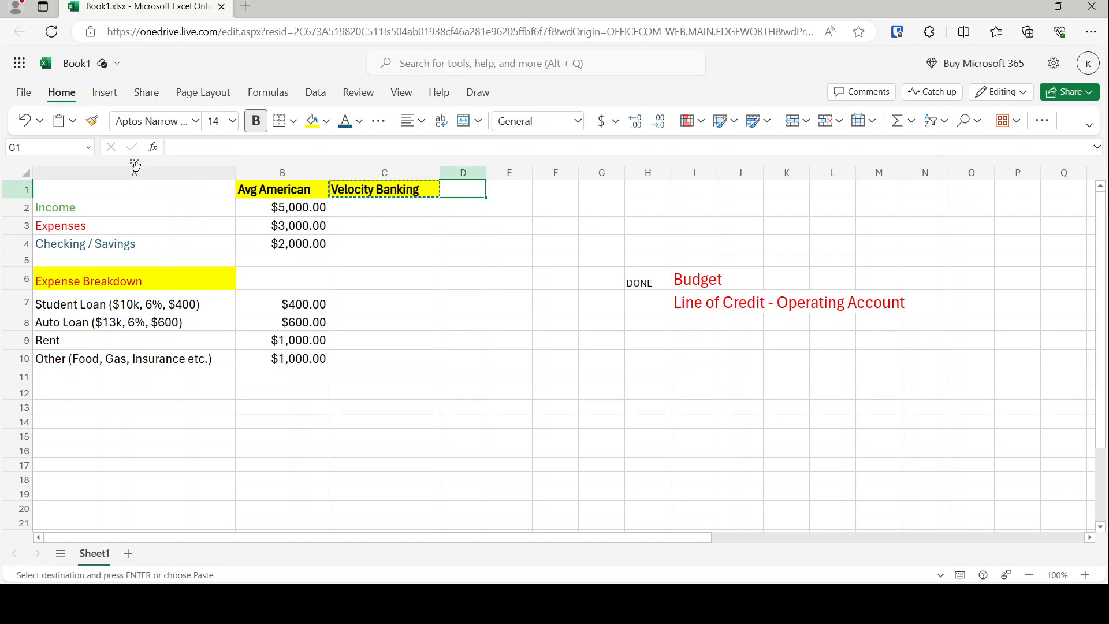
key(Right)
key(Right)
key(Right)
key(Right)
key(ctrl+v)
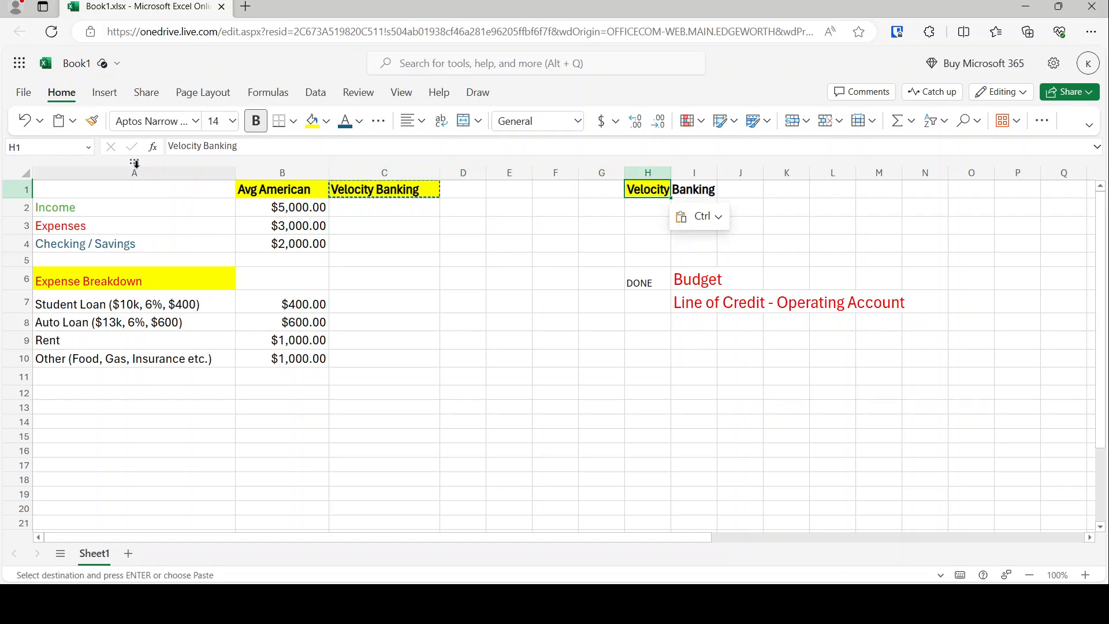
key(Delete)
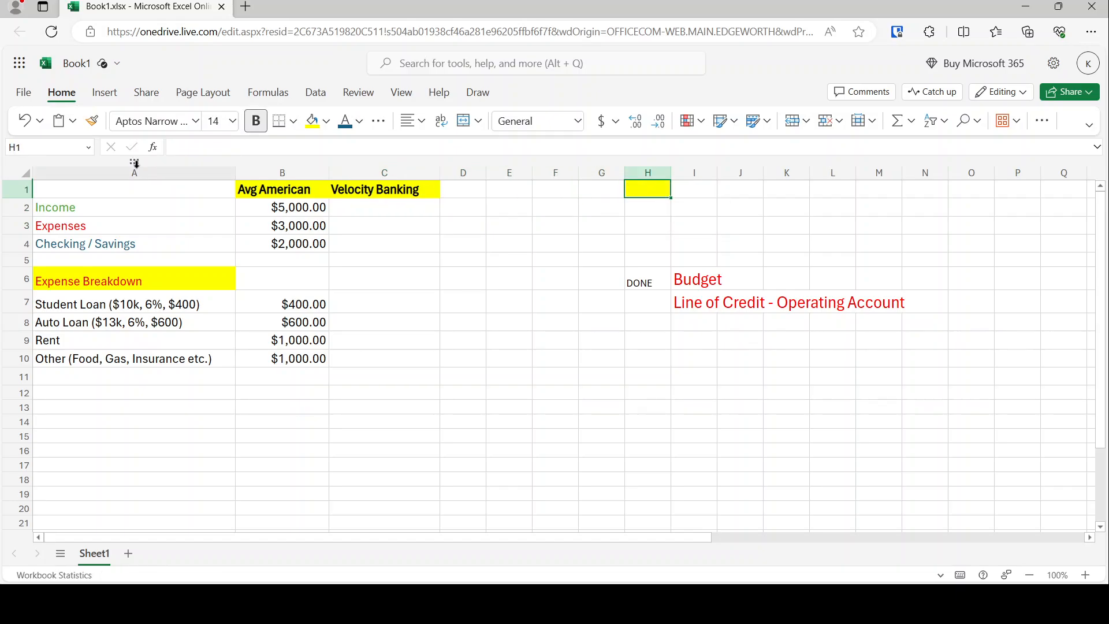
Step: Copy the empty yellow header formatting from H1 across cells I1 to L1
key(ctrl+c)
key(Right)
key(ctrl+v)
key(Right)
key(ctrl+v)
key(Right)
key(ctrl+v)
key(Right)
key(ctrl+v)
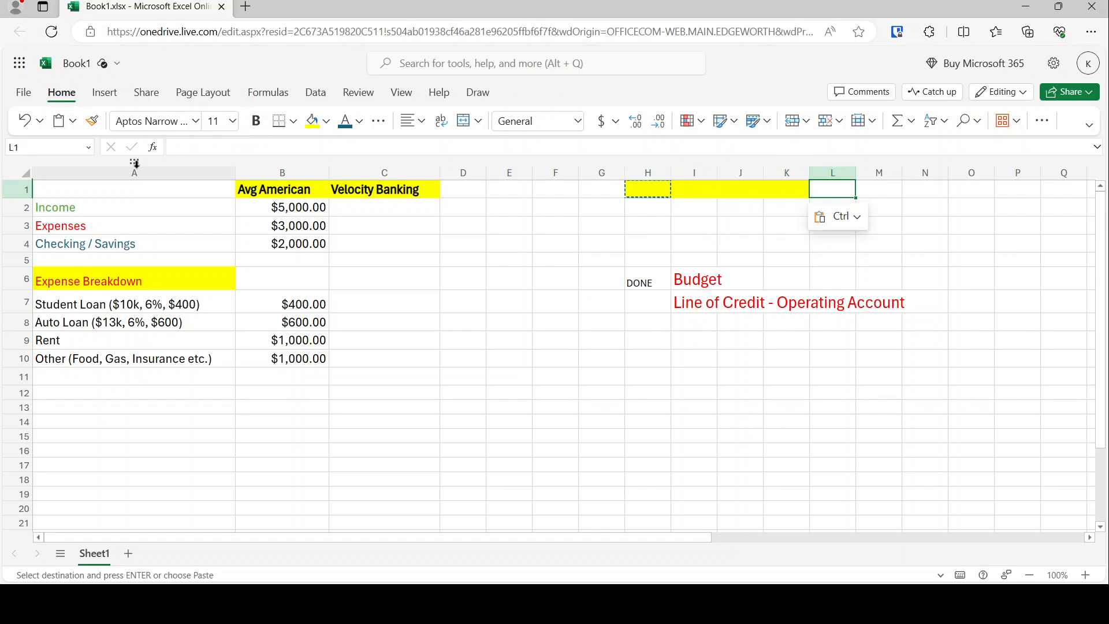
Step: Enter the header "Interest Rate" in H1 and widen column H to fit it
key(Left)
key(Left)
key(Left)
key(Left)
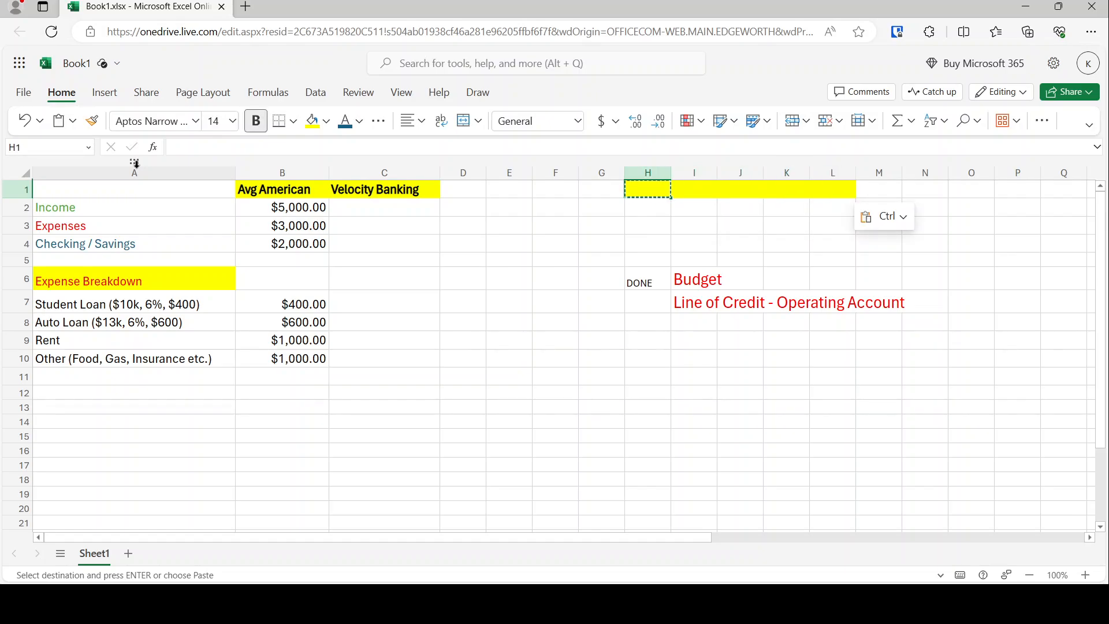
text(Interest Rate)
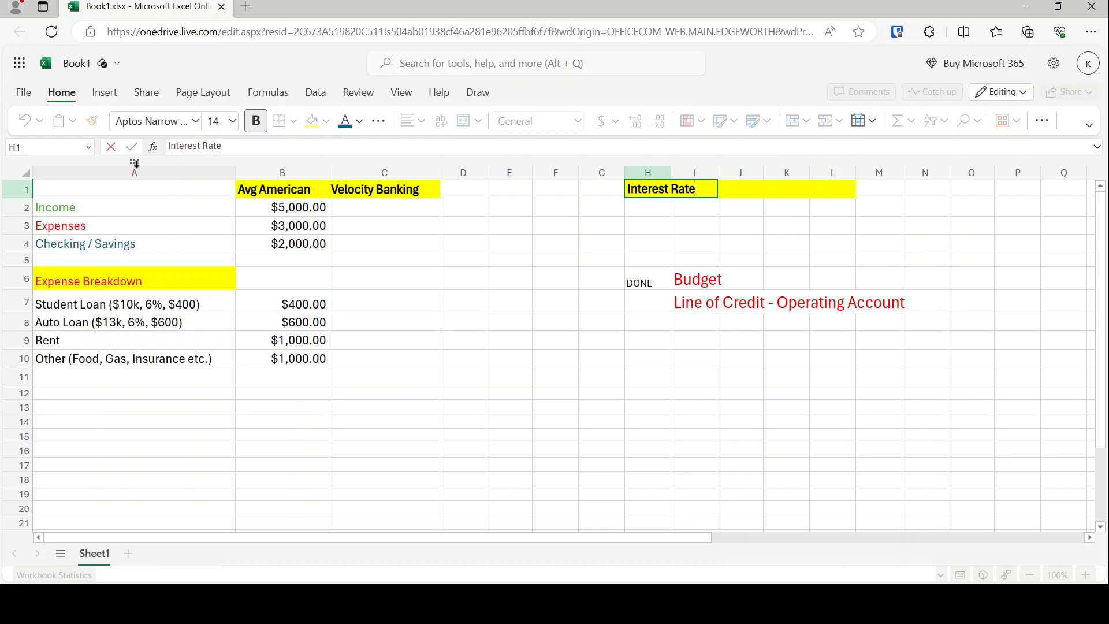
key(Return)
key(Right)
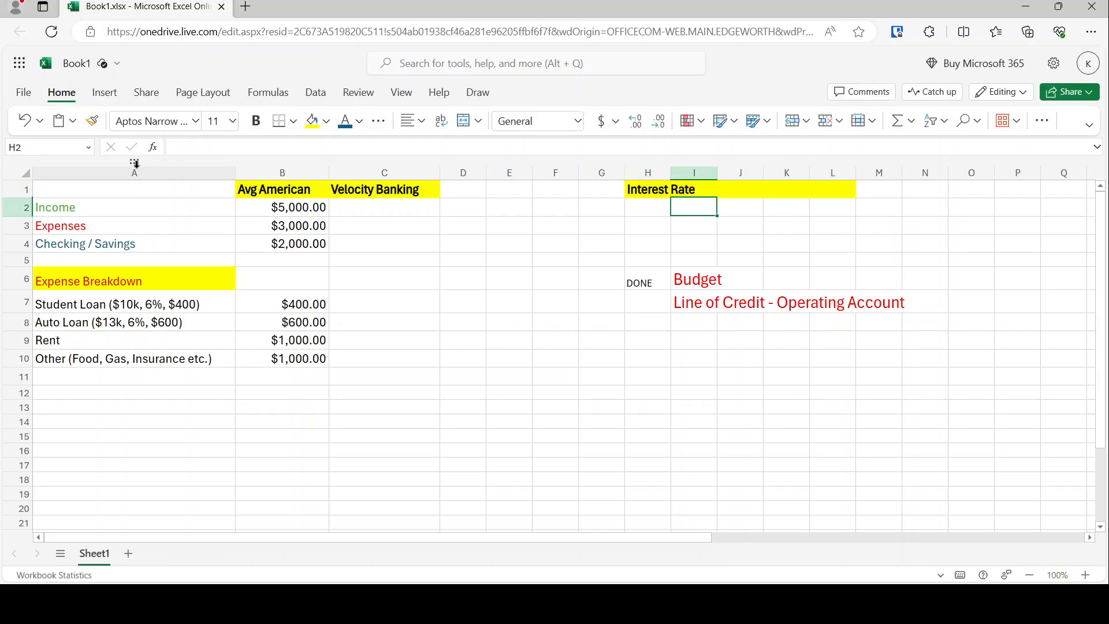
key(Up)
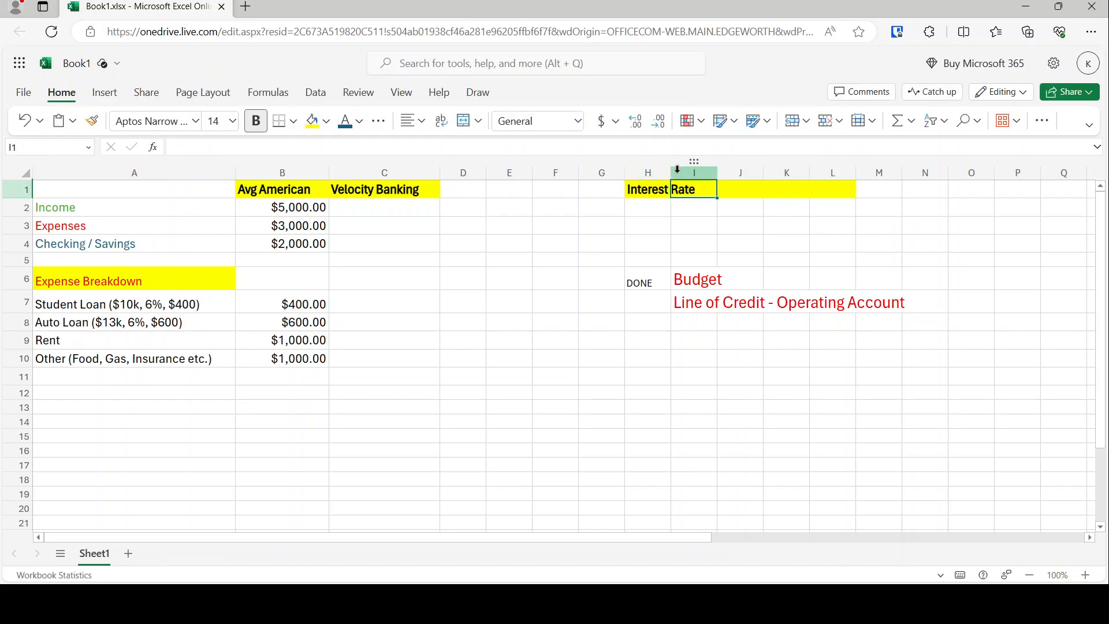
drag(670, 173, 698, 180)
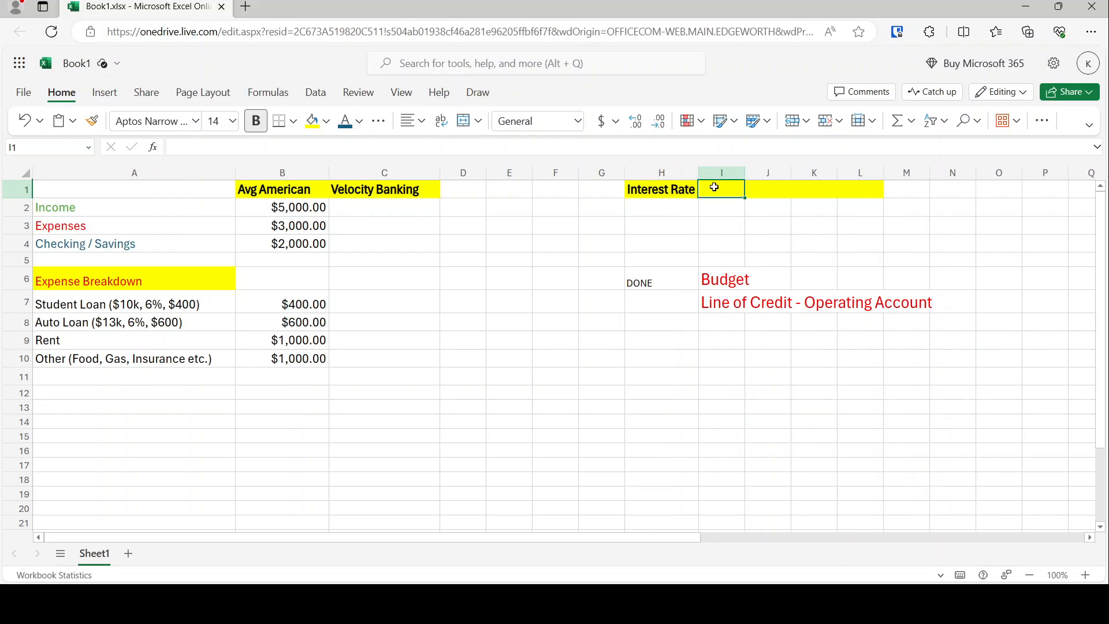
Step: Enter the header "Credit Limit" in I1 and widen column I to fit it
text(Credit Limit)
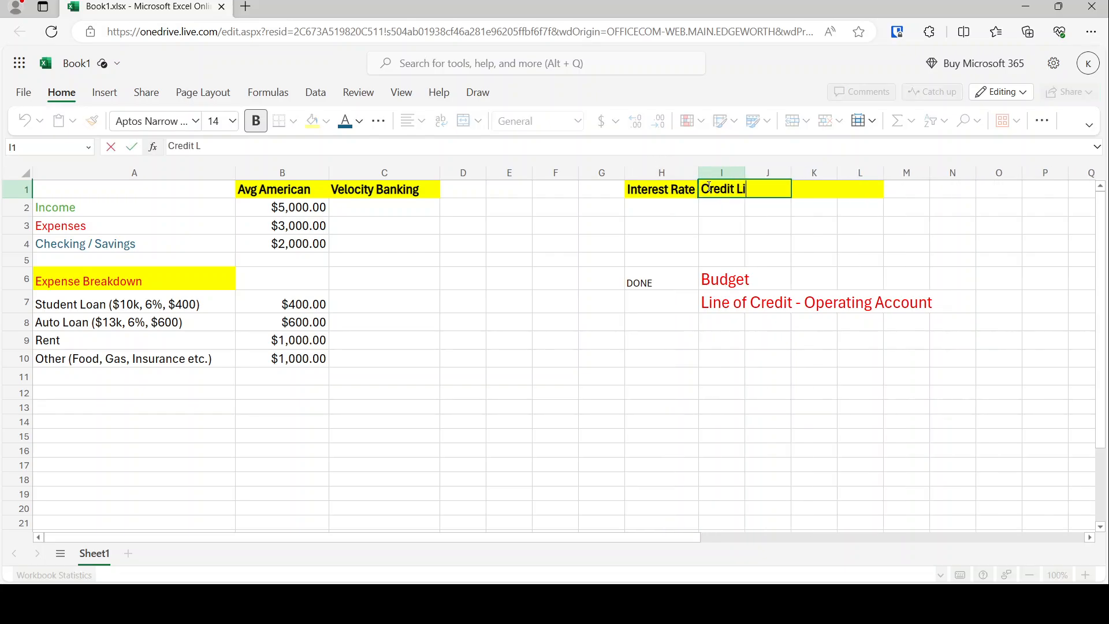
key(Return)
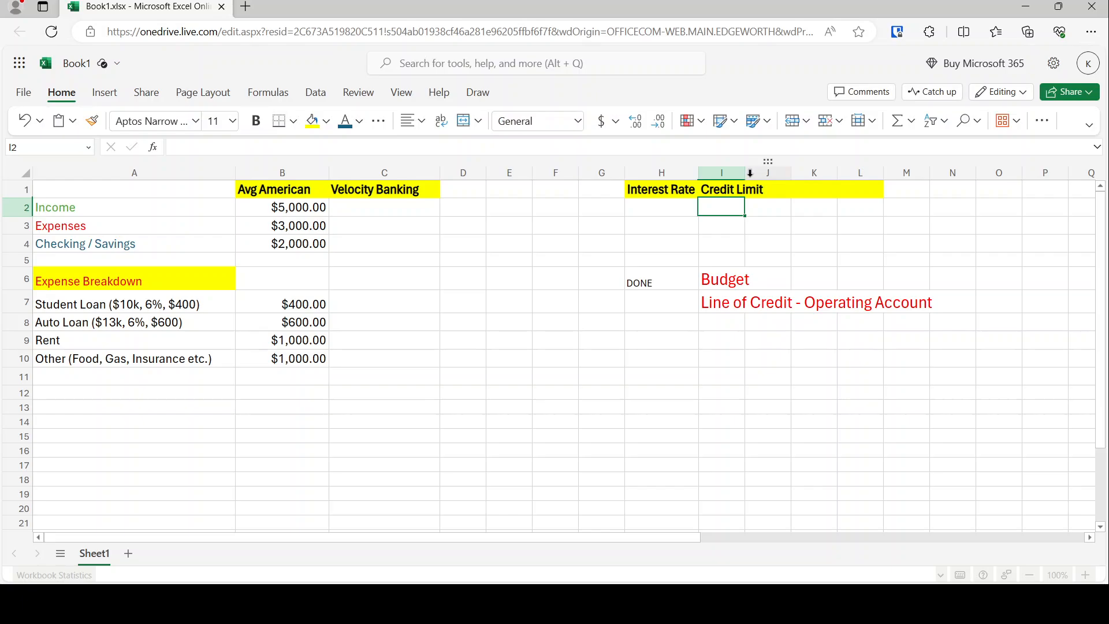
drag(749, 179, 777, 179)
Step: Enter the headers "Balance" in J1 and "Interest Paid" in K1, and widen columns J and K to fit
click(790, 192)
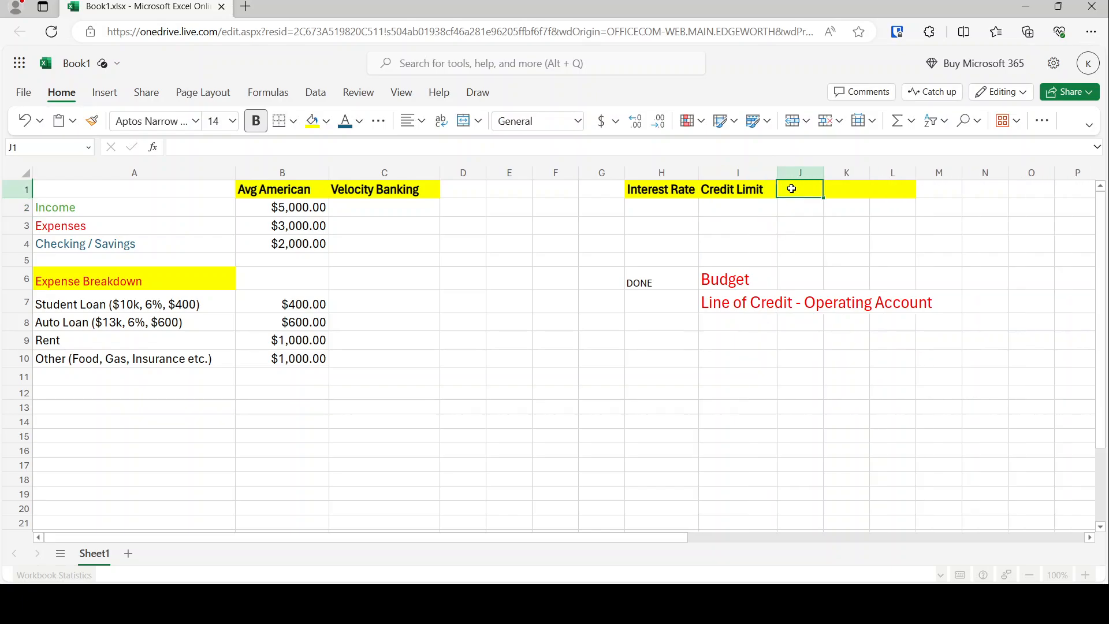
text(Balance)
key(Return)
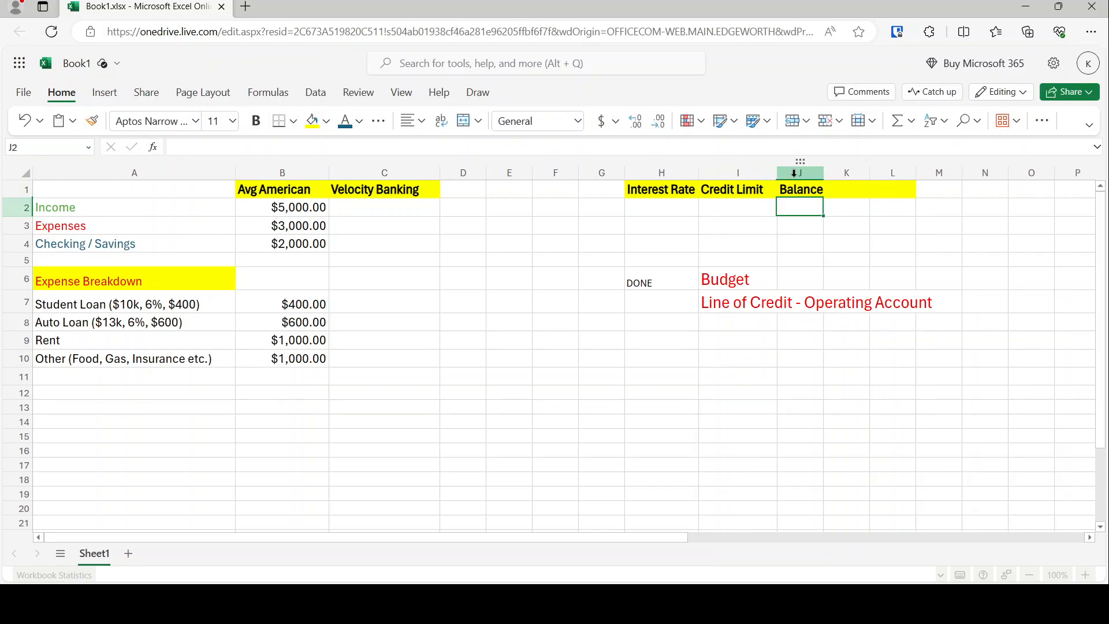
click(856, 194)
text(Interest Paid)
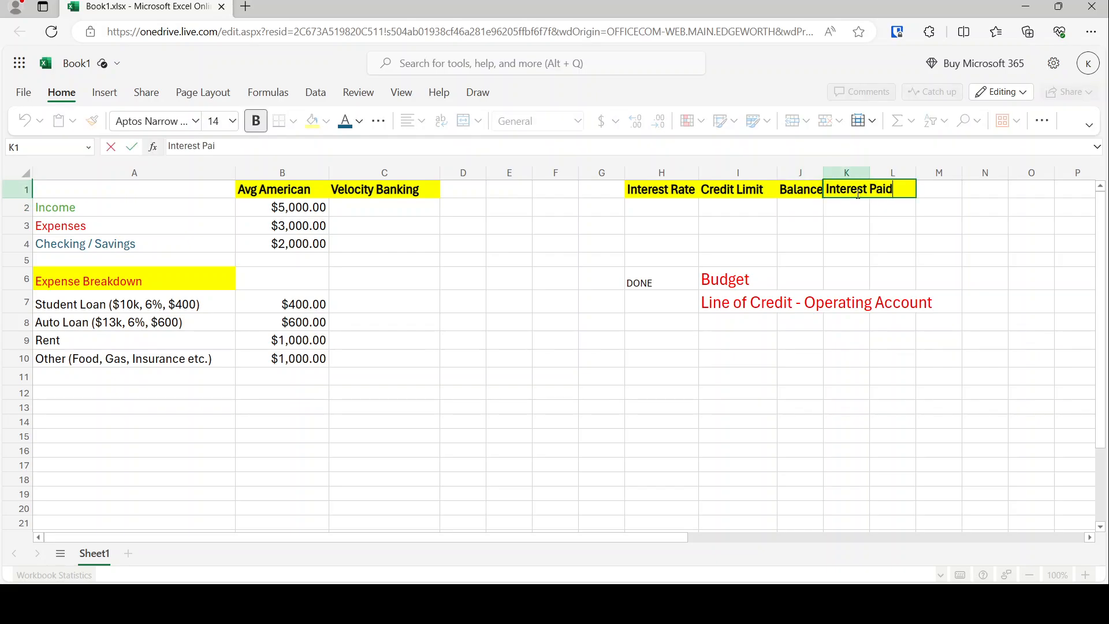
key(Return)
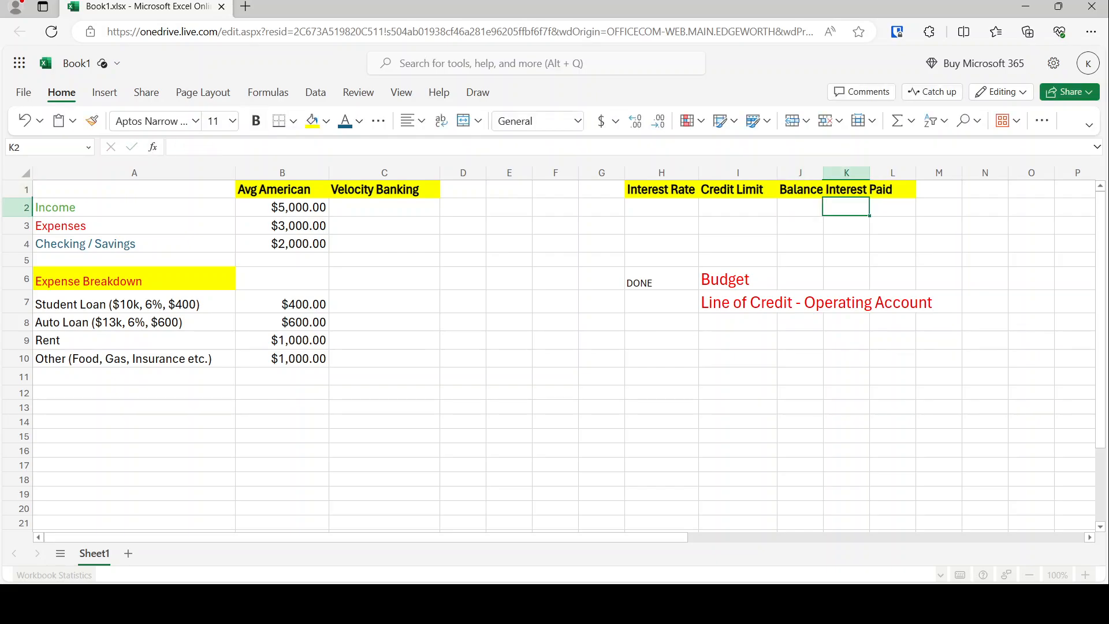
drag(872, 175, 910, 176)
drag(823, 176, 839, 176)
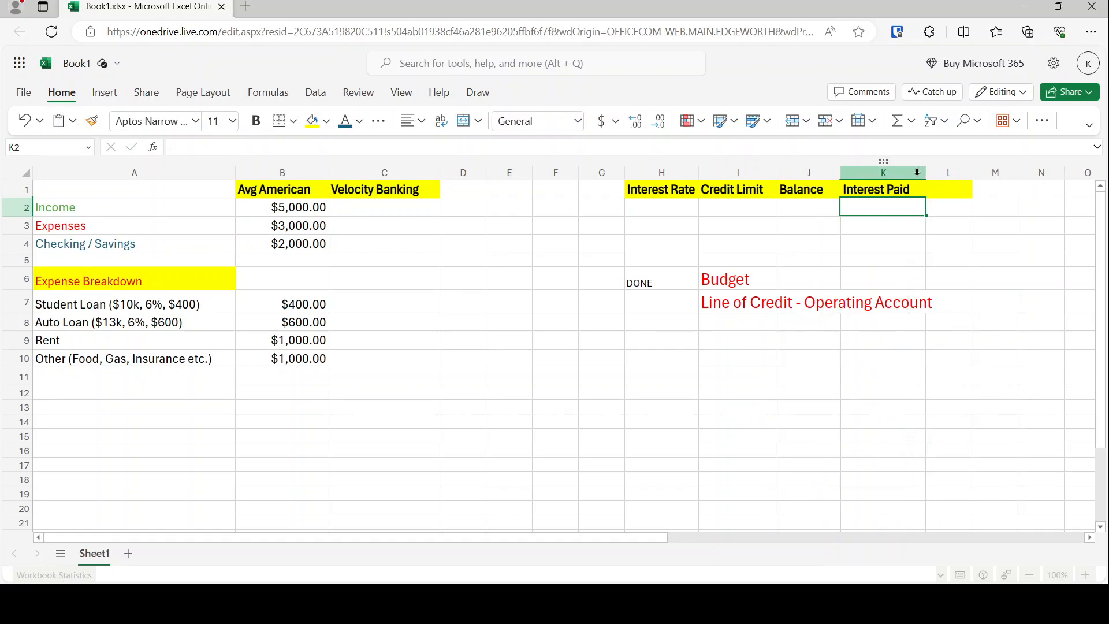
Step: Enter the header "Month" in L1
click(946, 188)
text(Month)
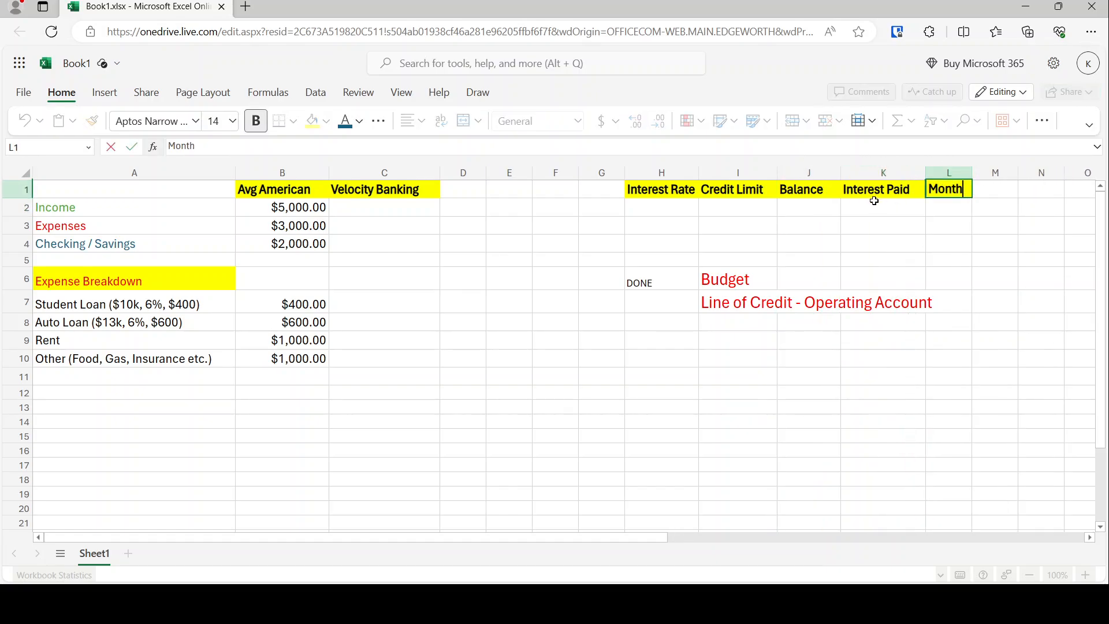
key(Return)
Step: Enter 15% as the interest rate in cell H2
key(Return)
key(Return)
key(Return)
key(Left)
key(Left)
key(Left)
key(Left)
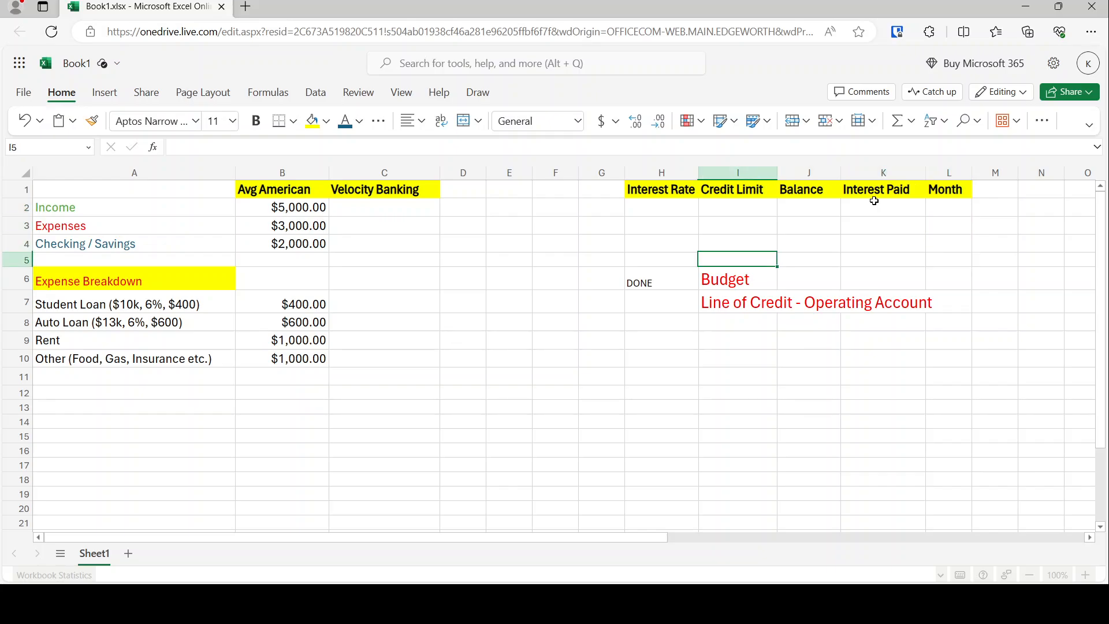
key(Down)
key(Down)
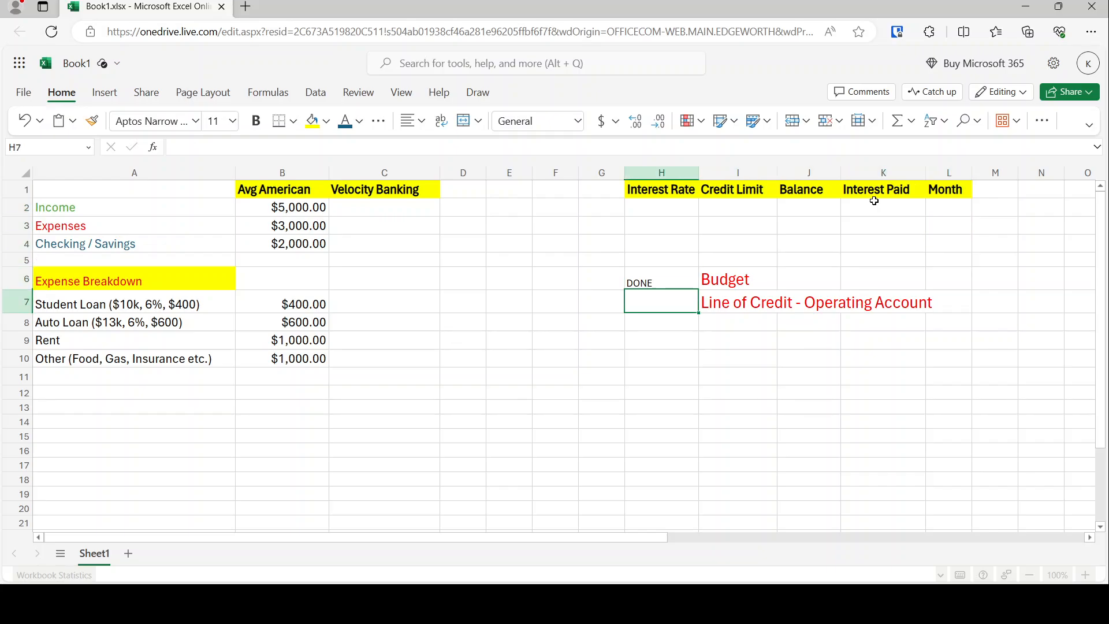
key(Up)
key(Up)
key(Up)
key(Up)
key(Up)
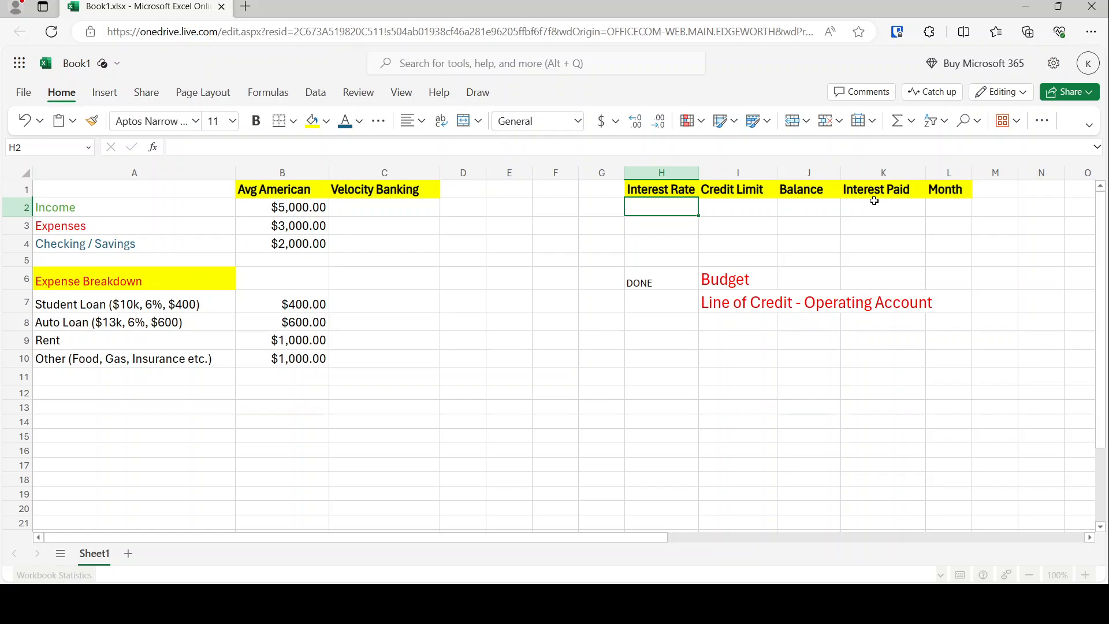
text(15)
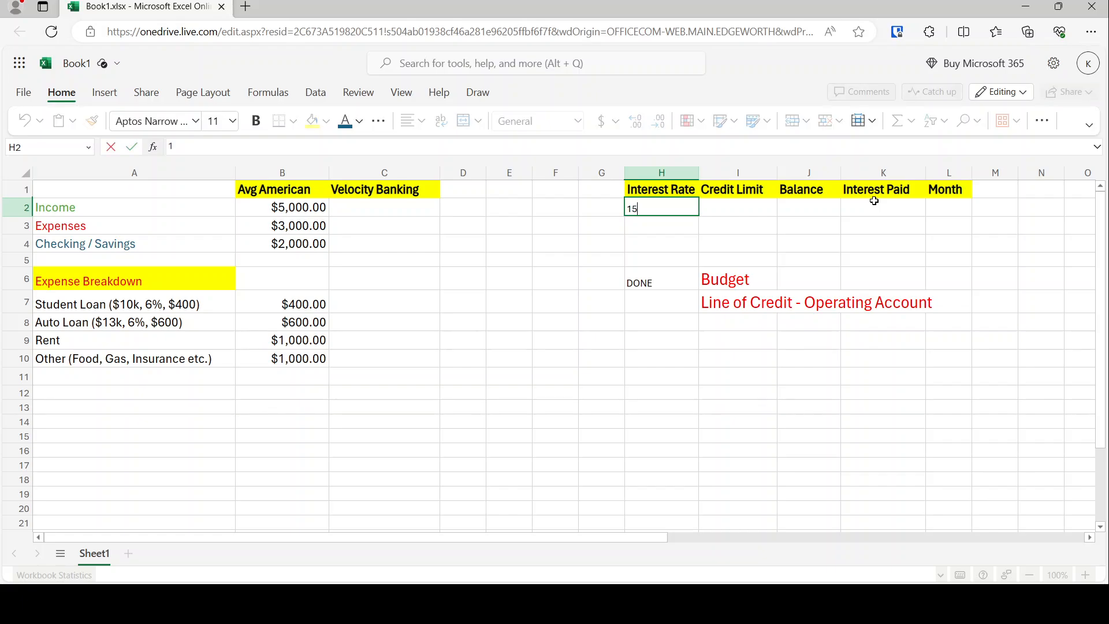
text(%)
key(ctrl+Return)
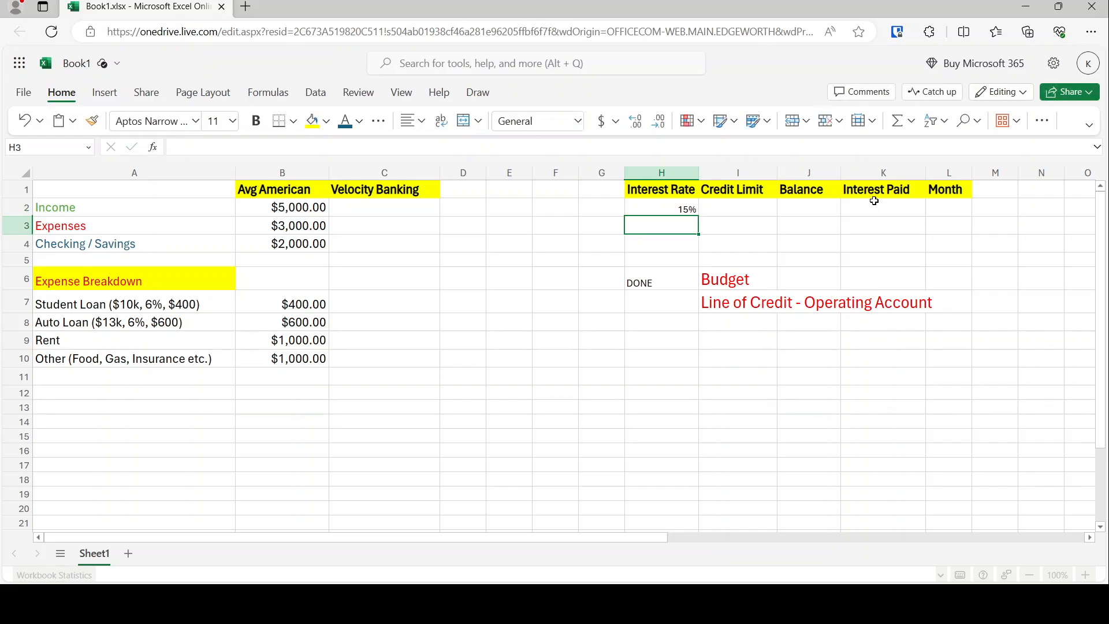
key(shift+Right)
key(shift+Right)
key(shift+Right)
key(shift+Right)
key(shift+Right)
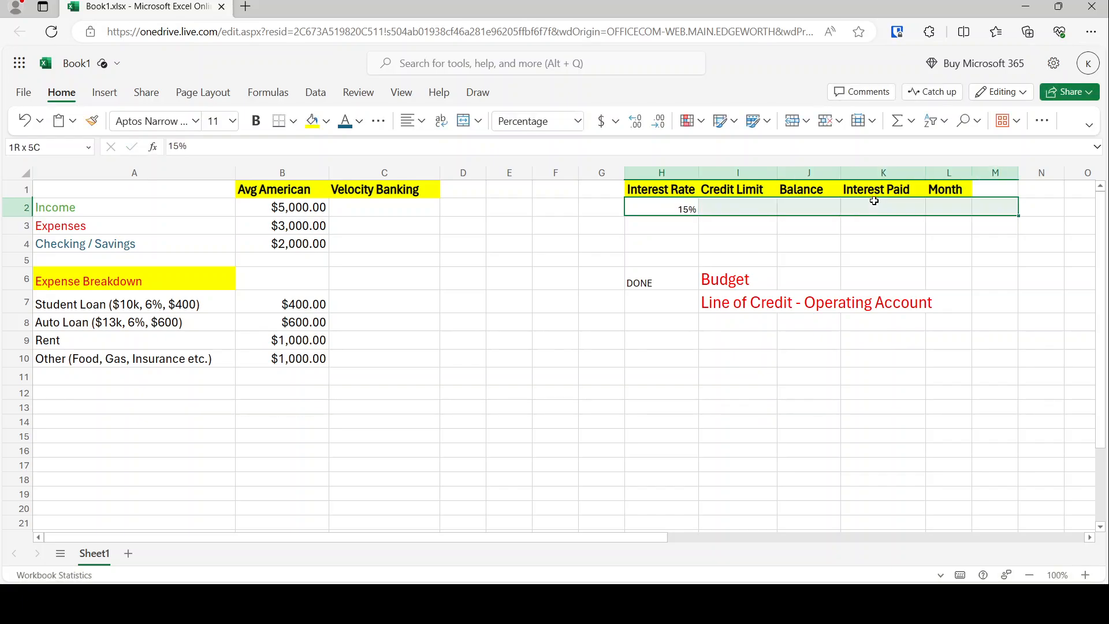
key(shift+Down)
key(shift+Down)
key(Left)
Step: Move the topic list and its DONE marker from H6:I8 to below the expense breakdown, starting at A13
key(Down)
key(Down)
key(Down)
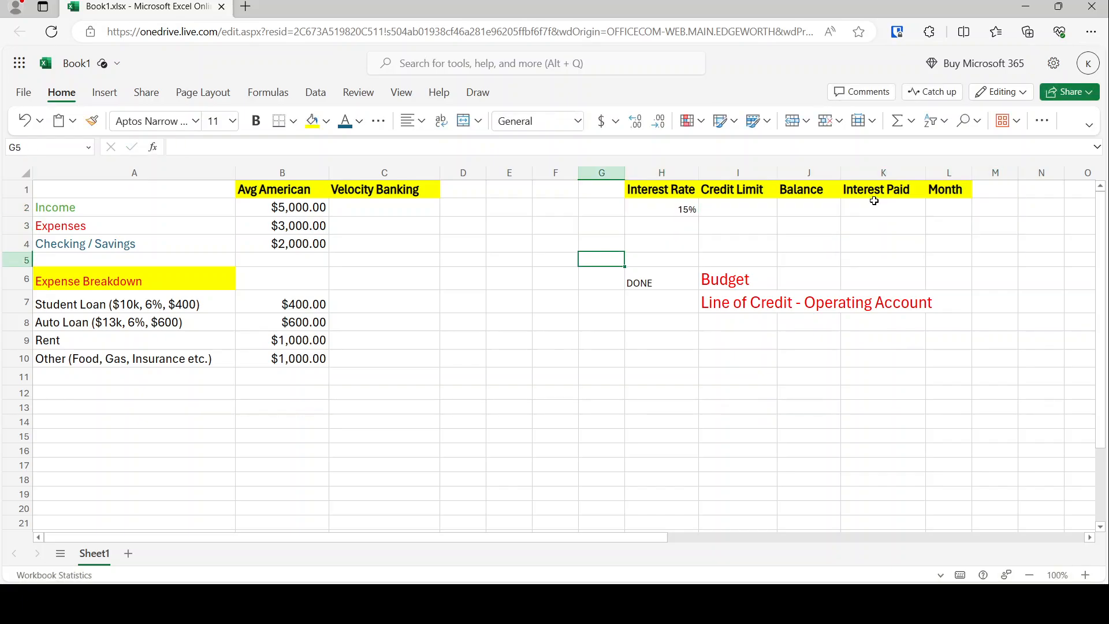
key(Right)
key(Down)
key(shift+Right)
key(shift+Down)
key(shift+Down)
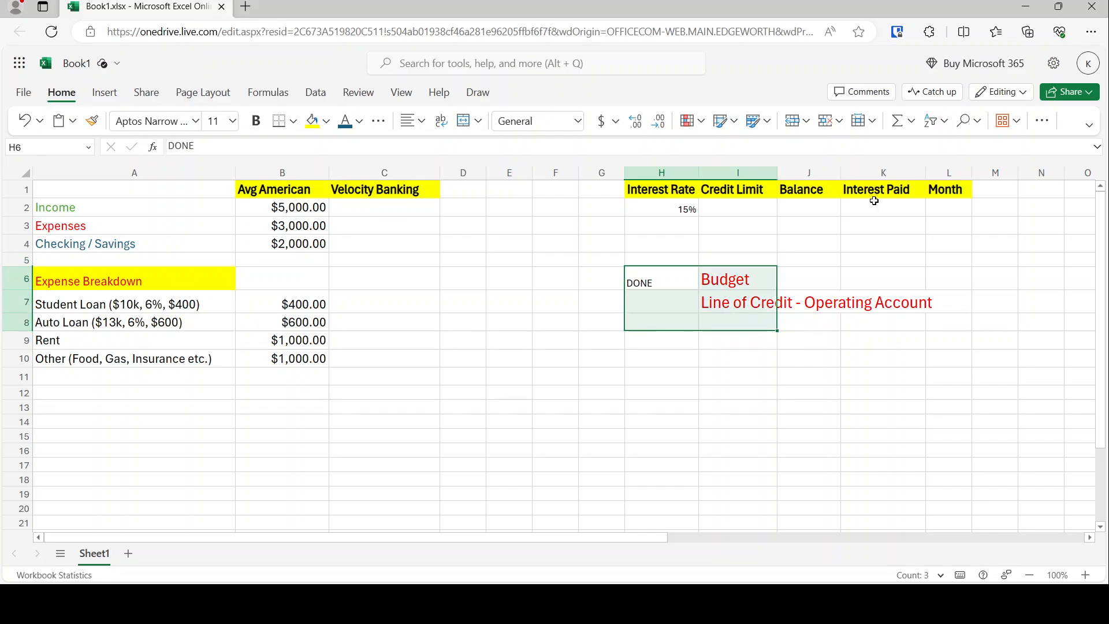
key(ctrl+c)
key(Left)
key(Left)
key(Down)
key(Left)
key(Down)
key(Left)
key(Down)
key(Left)
key(Left)
key(Left)
key(Down)
key(Down)
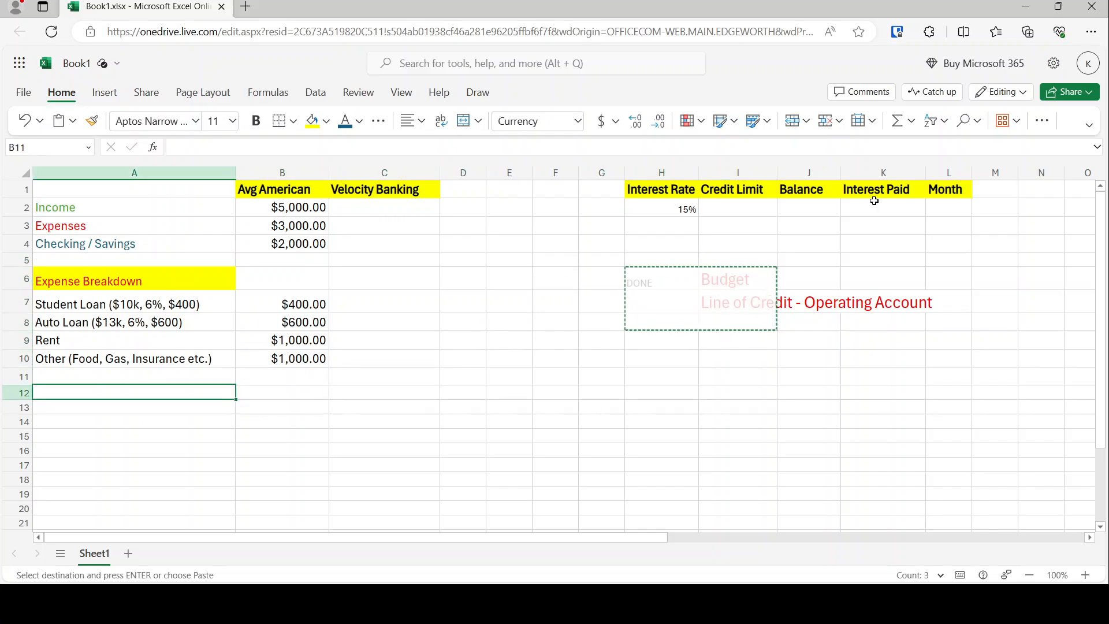
key(Down)
key(Down)
key(Return)
Step: Set the font size to 14 for the cells under the line-of-credit headers, columns H to L from row 2 down to about row 37
key(Right)
key(Up)
key(Right)
key(Up)
key(Right)
key(Up)
key(Right)
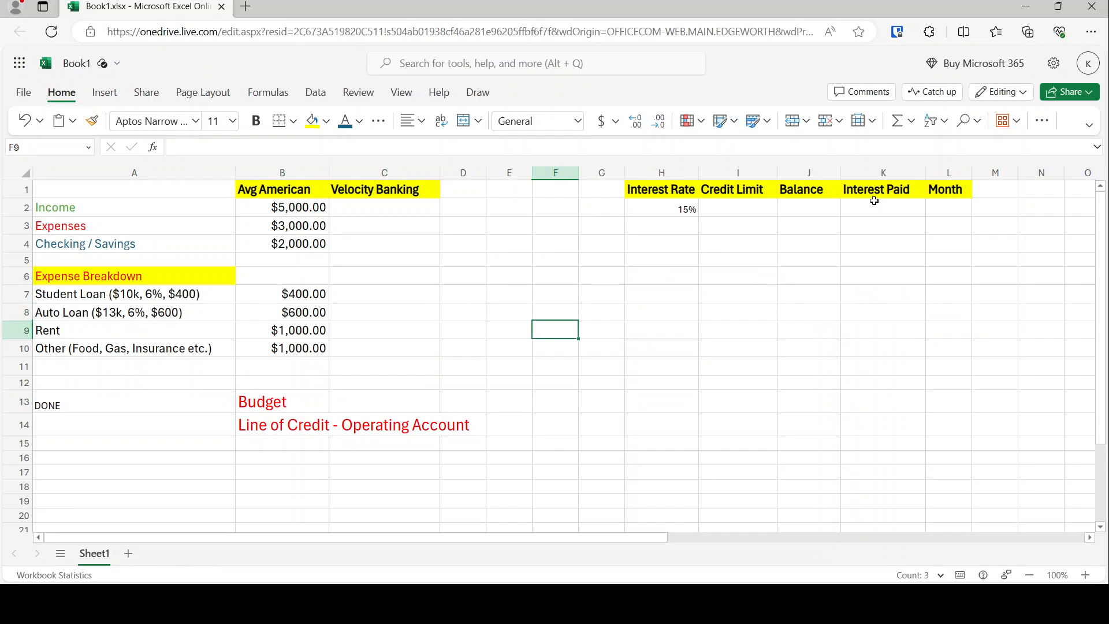
key(Up)
key(Right)
key(Right)
key(Right)
key(Up)
key(Up)
key(Up)
key(Up)
key(Up)
key(Up)
key(Left)
key(shift+Right)
key(shift+Right)
key(shift+Right)
key(shift+Right)
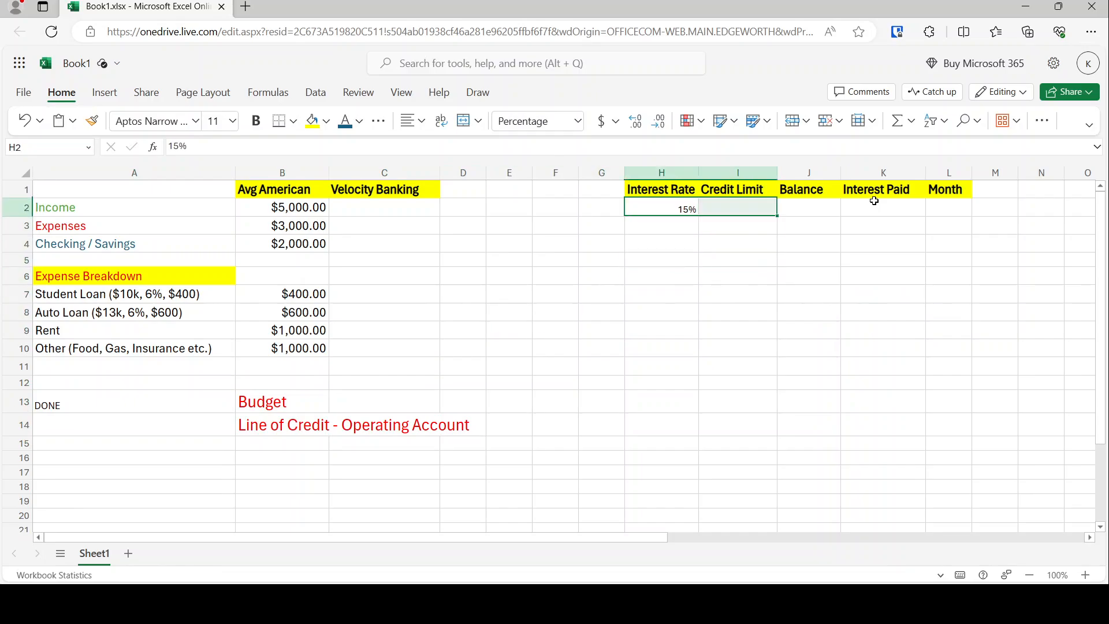
key(shift+Down)
key(shift+Down)
key(shift+Down)
key(shift+Down)
key(shift+Down)
key(shift+Down)
key(shift+Down)
key(shift+Down)
key(shift+Down)
key(shift+Down)
key(shift+Down)
key(shift+Down)
key(shift+Down)
key(shift+Down)
key(shift+Down)
key(shift+Down)
key(shift+Down)
key(shift+Down)
key(shift+Down)
key(shift+Down)
key(shift+Down)
key(shift+Down)
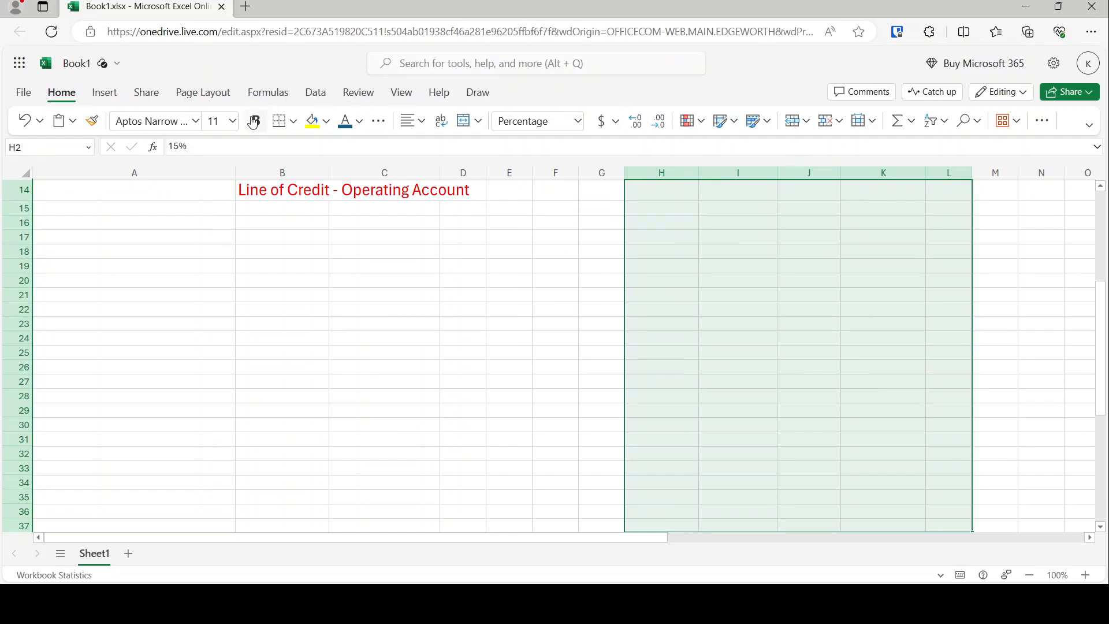
click(233, 121)
click(219, 259)
scroll(597, 262, up, 5)
click(732, 213)
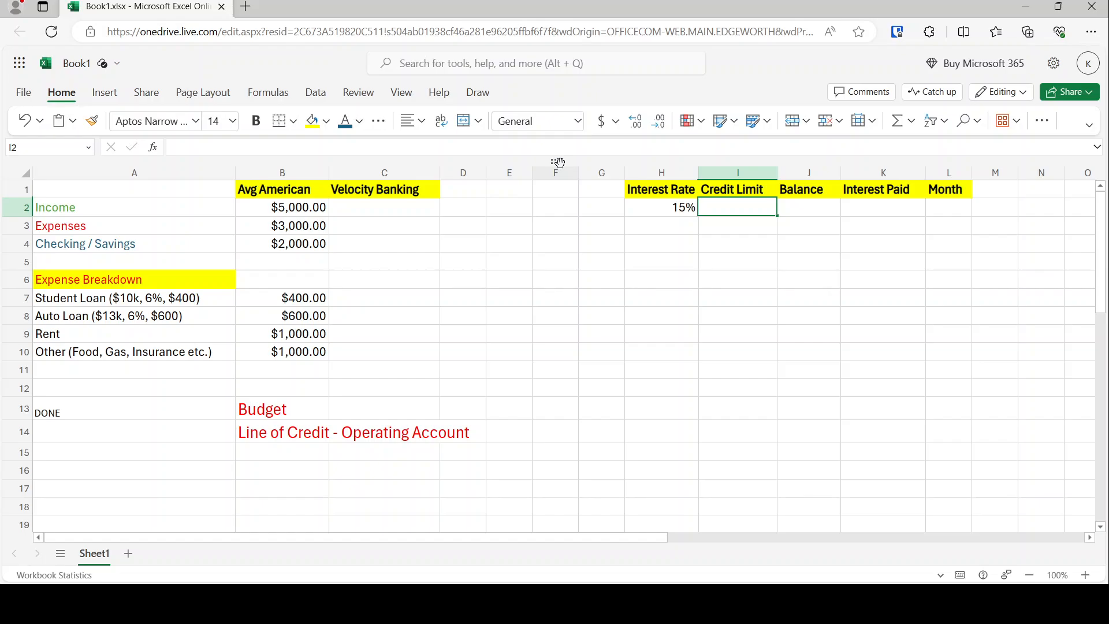
text(25000)
key(BackSpace)
key(BackSpace)
key(BackSpace)
key(BackSpace)
key(BackSpace)
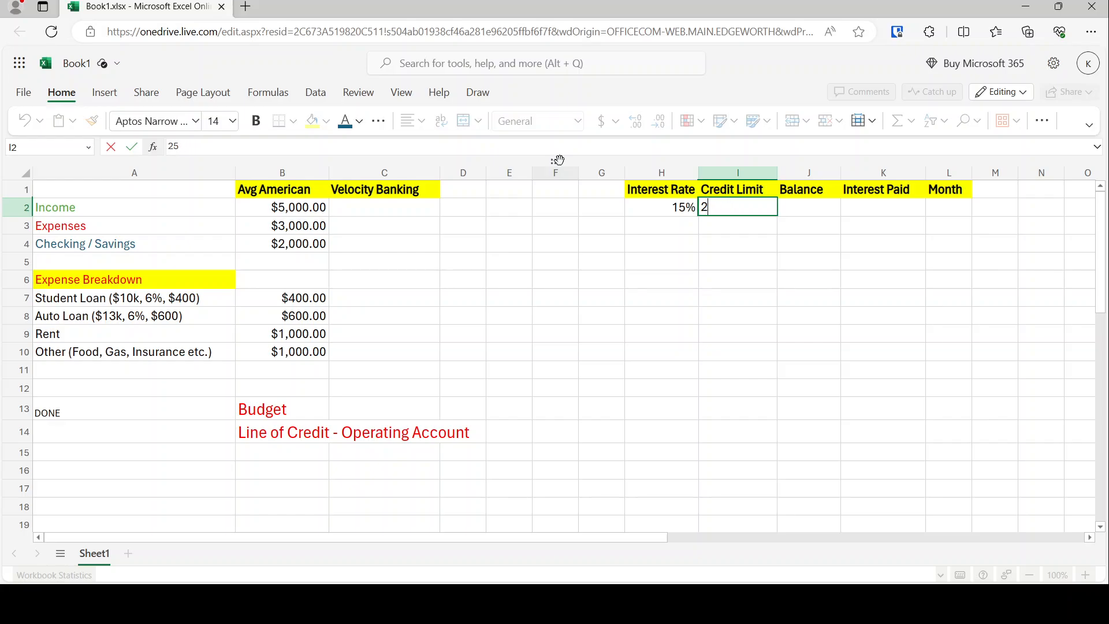
text($25000)
key(Return)
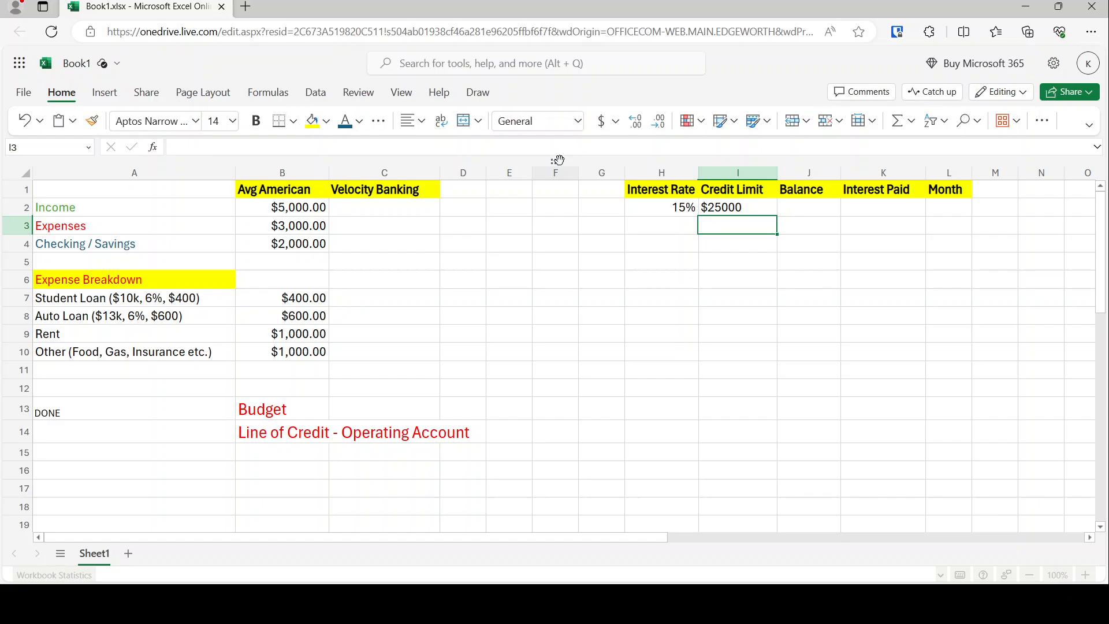
key(Up)
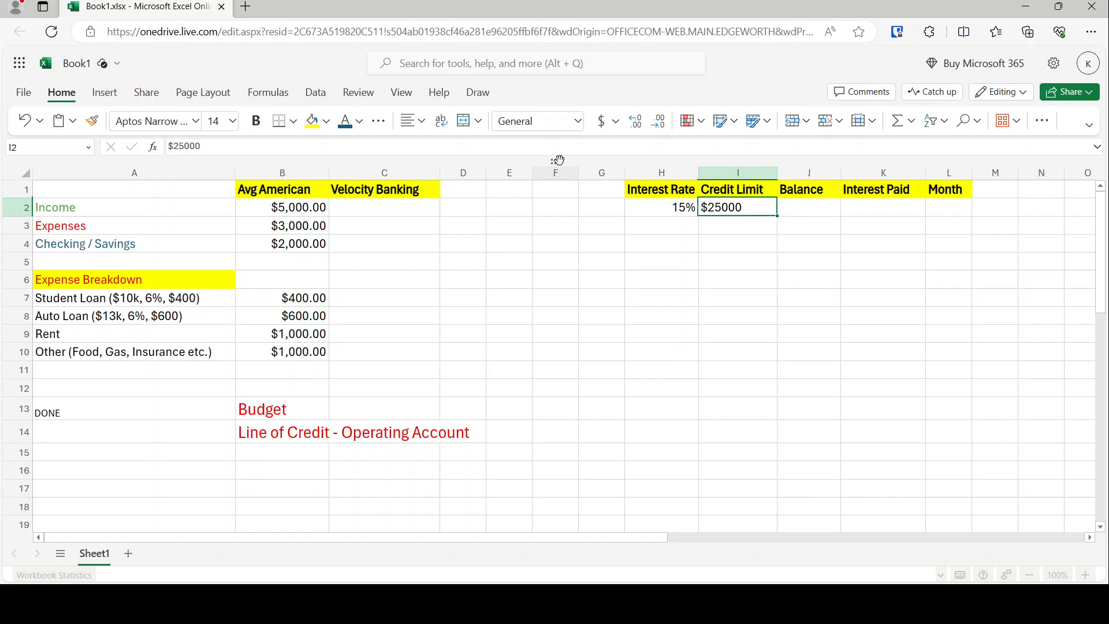
key(Delete)
Step: Set the credit limit in I2 to $25,000, reusing the currency-formatted income cell copied from B2
key(Left)
key(Left)
key(Left)
key(Left)
key(Left)
key(Left)
key(Left)
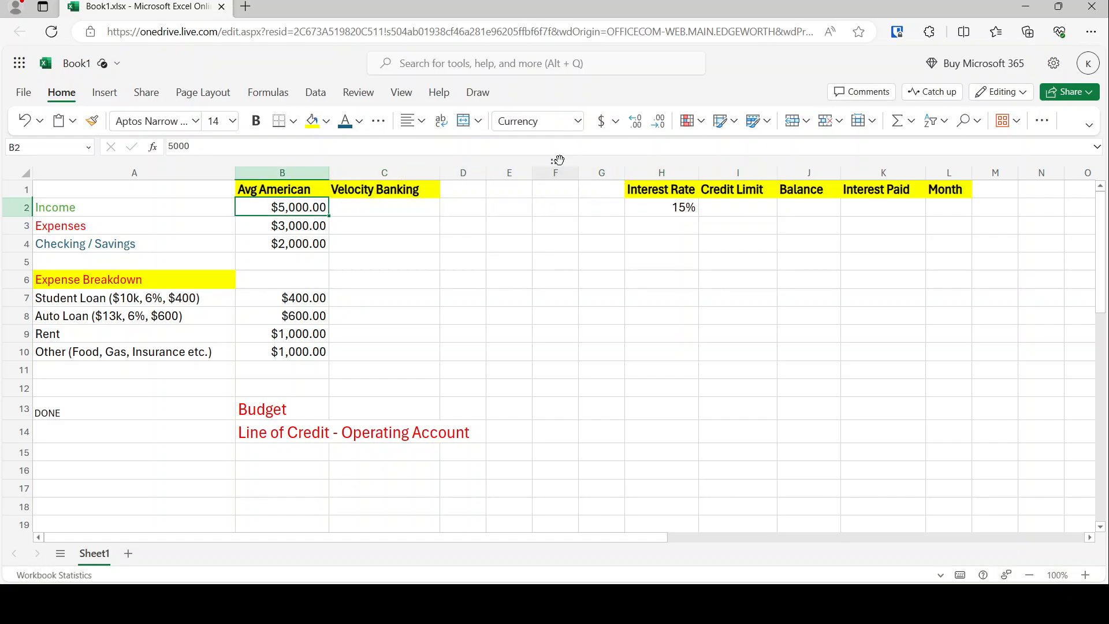
key(ctrl+c)
key(Right)
key(Right)
key(Right)
key(Right)
key(Right)
key(Right)
key(Right)
key(ctrl+v)
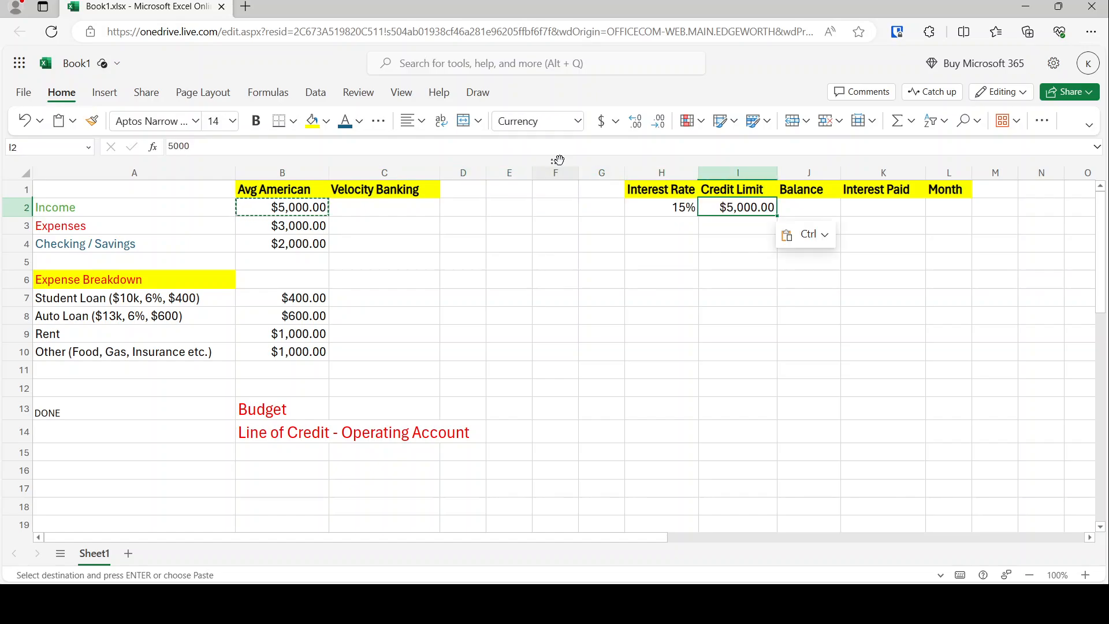
click(173, 147)
text(2)
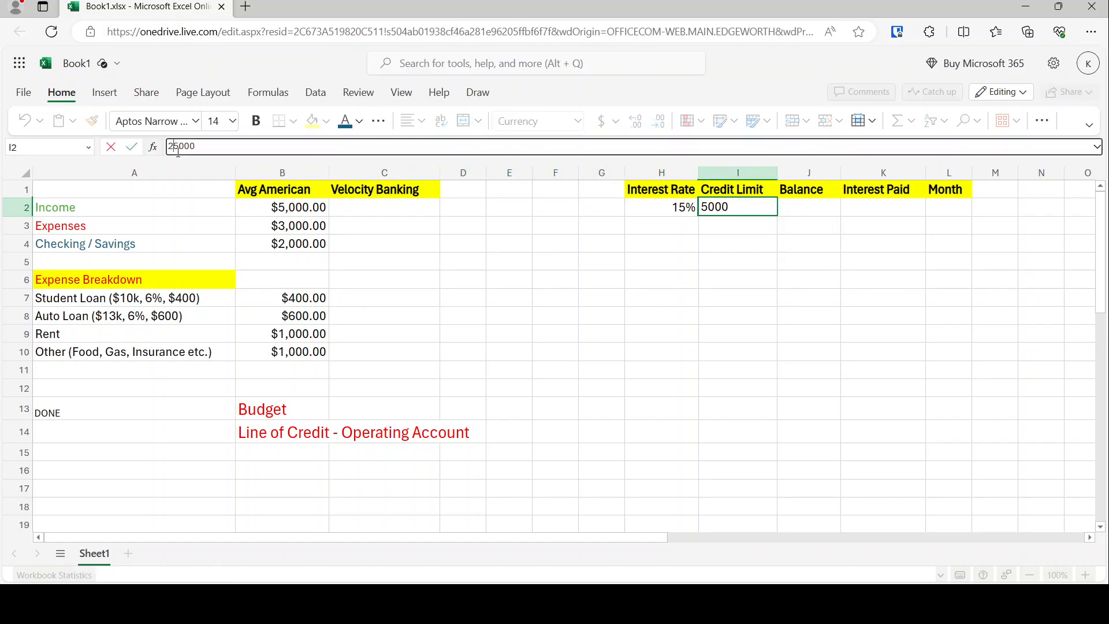
key(Return)
Step: Enter 0 as the first month number in cell L2
key(Up)
key(Right)
key(Right)
key(Right)
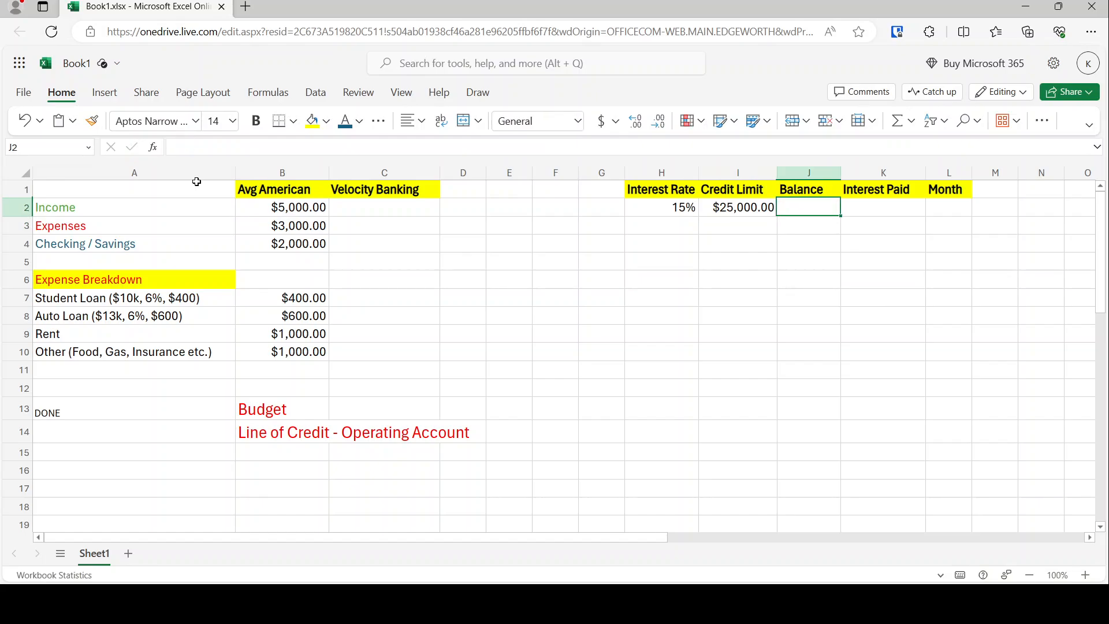
text(0)
key(Return)
Step: Enter "Done" in A14 beside the Line of Credit - Operating Account topic
key(Left)
key(Left)
key(Left)
key(Left)
key(Left)
key(Left)
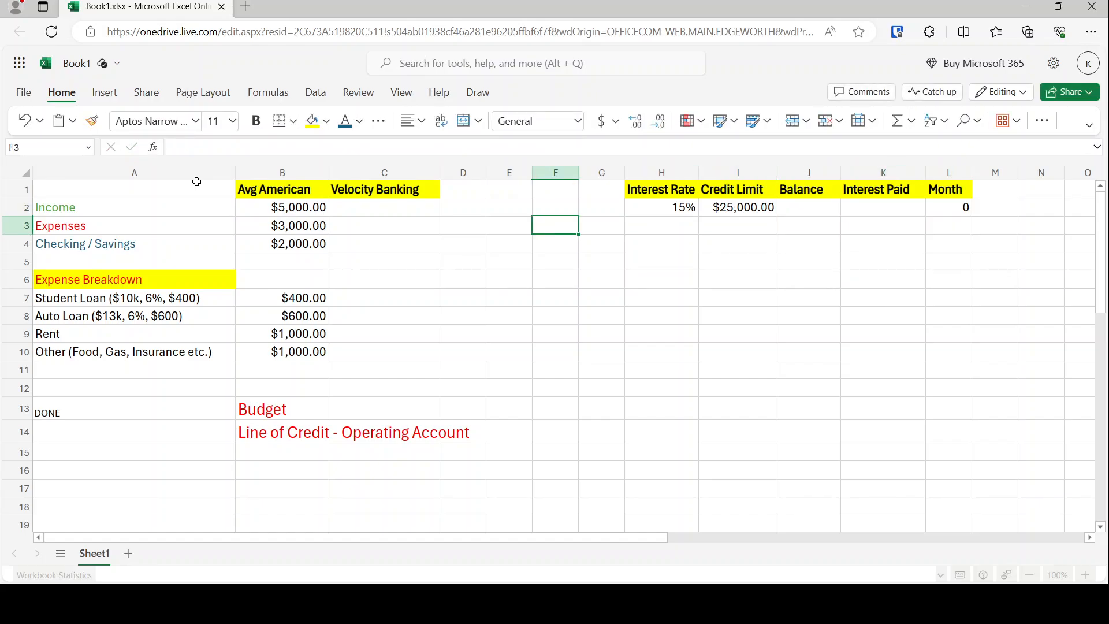
key(Left)
key(Left)
key(Left)
key(Left)
key(Down)
key(Down)
key(Down)
key(Down)
key(Down)
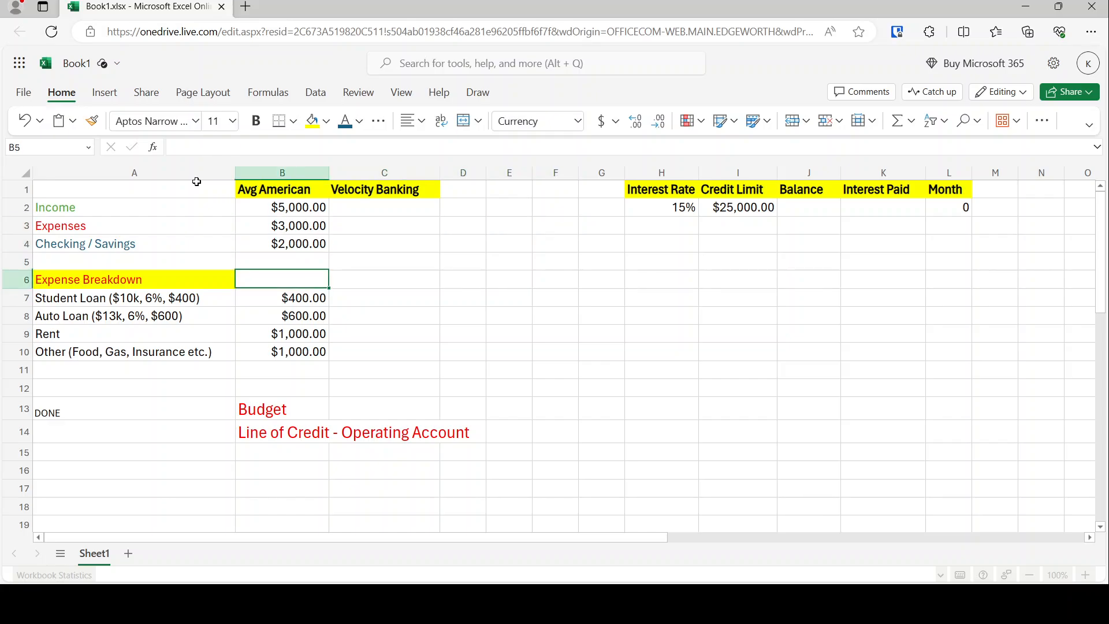
key(Left)
key(Down)
key(Down)
key(Down)
key(Down)
key(Down)
key(Down)
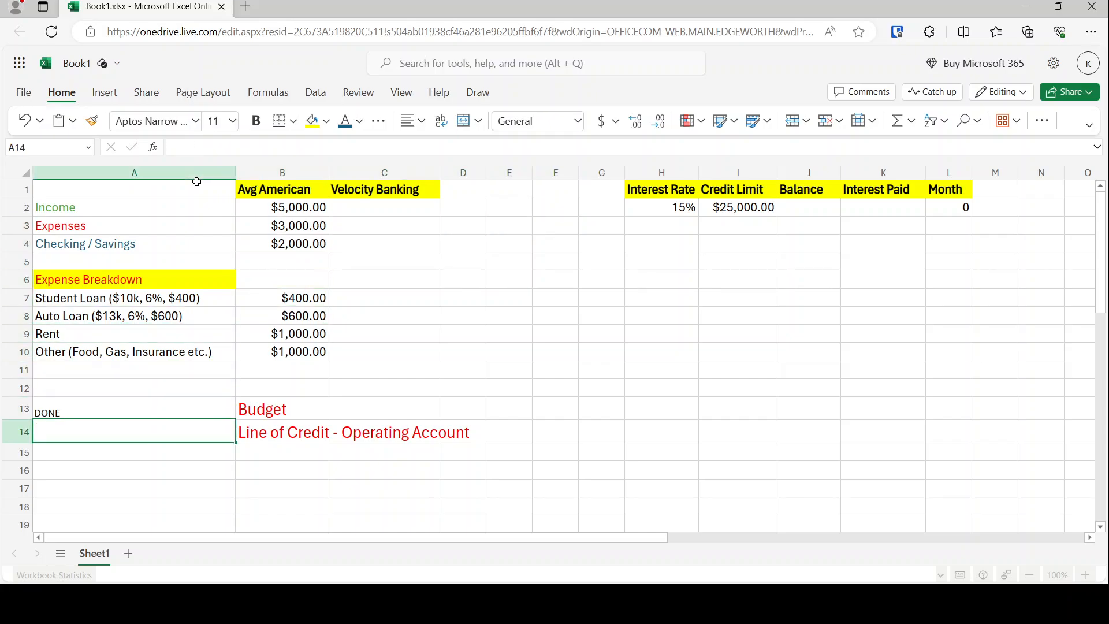
text(Done)
key(Return)
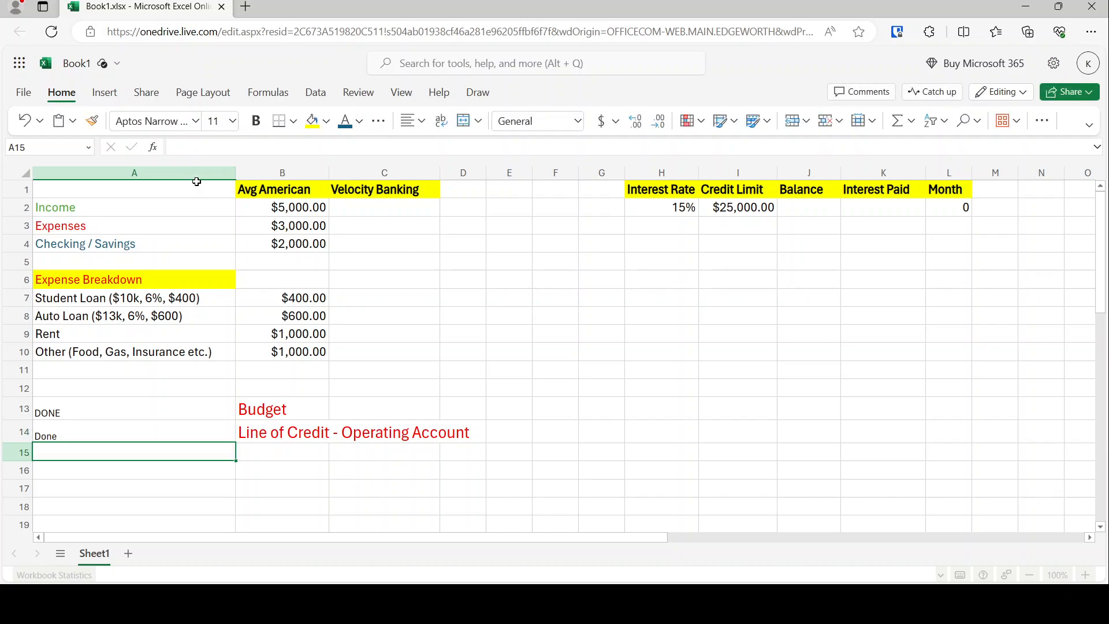
Step: Copy the DONE marker from A13 into A14, replacing the entry beside Line of Credit - Operating Account
key(Up)
key(Up)
key(ctrl+c)
key(Down)
key(ctrl+v)
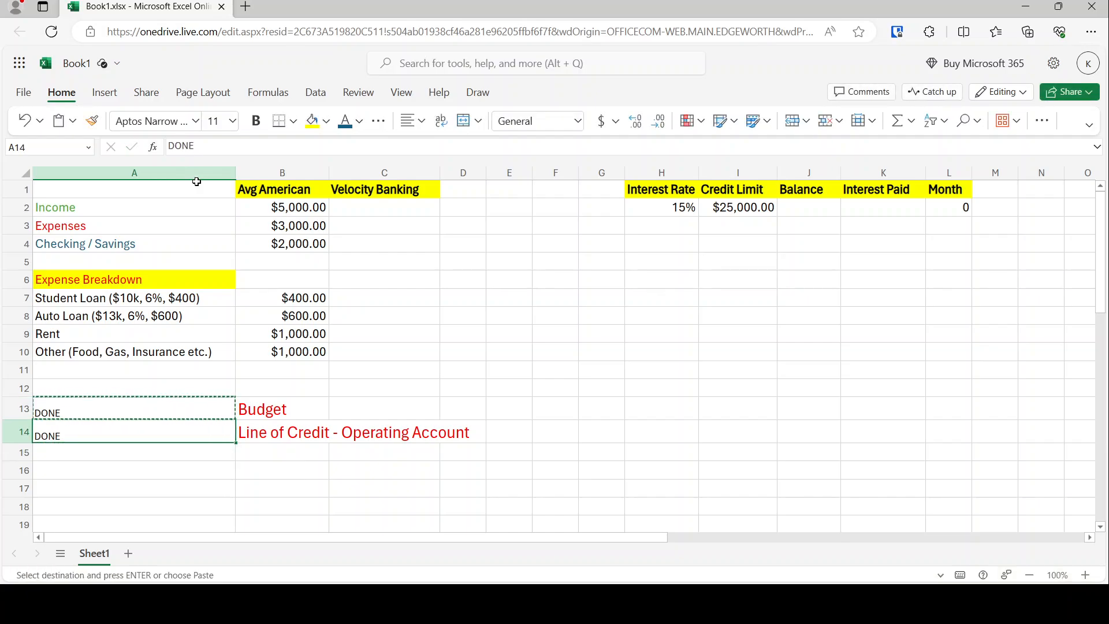
key(Right)
key(Up)
key(Up)
key(Up)
key(Up)
key(Up)
key(Up)
key(Escape)
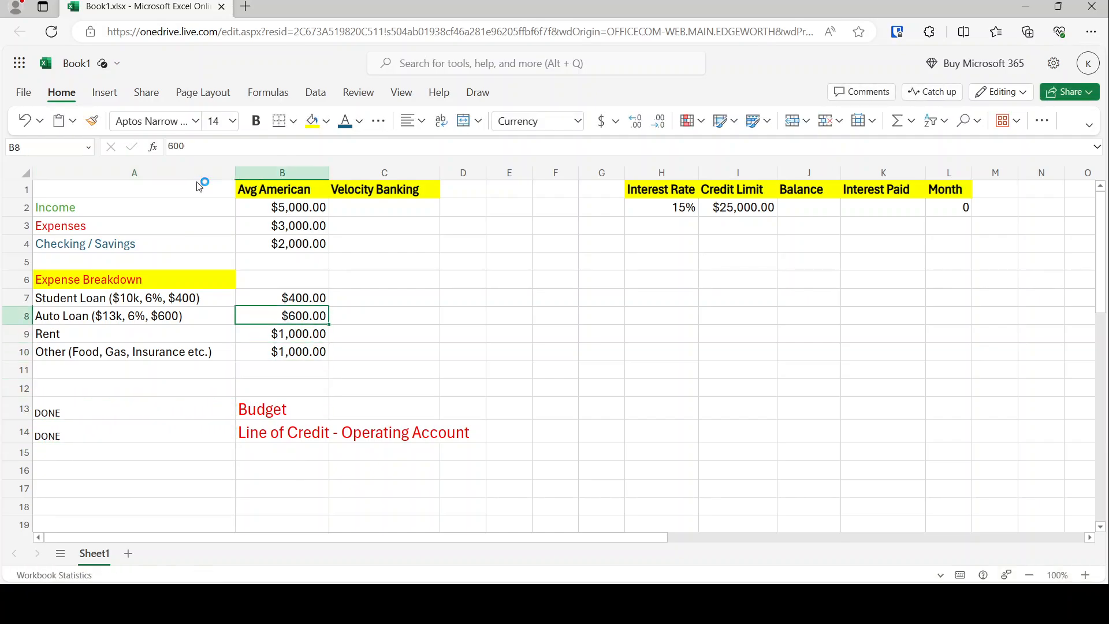
Step: Copy the $5,000.00 income from B2 into the Velocity Banking column at C2
click(242, 221)
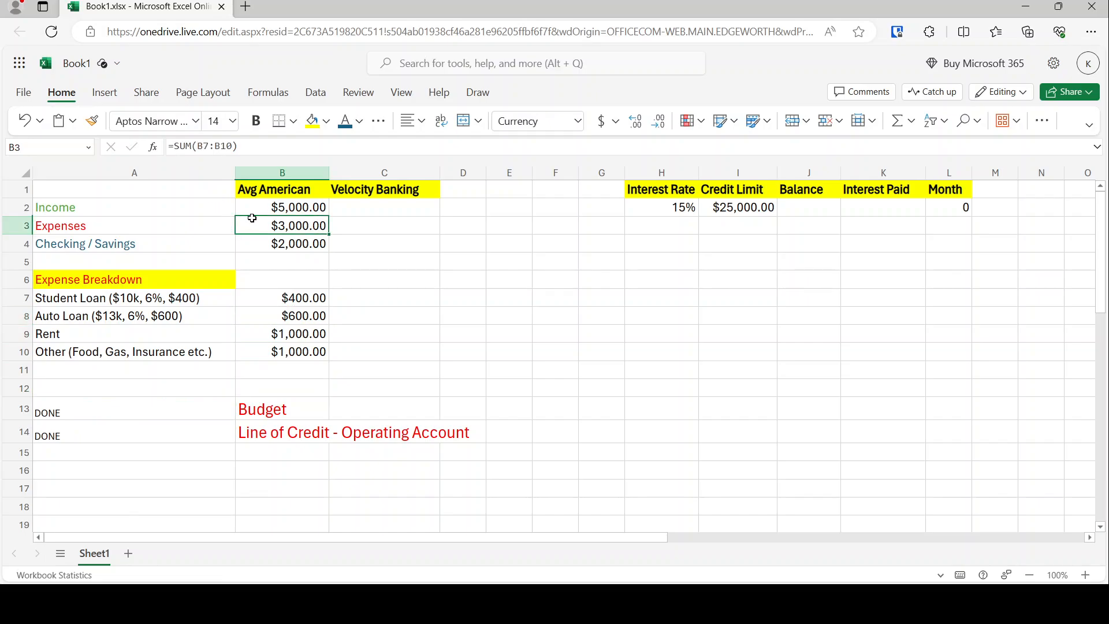
click(268, 208)
key(ctrl+c)
key(Right)
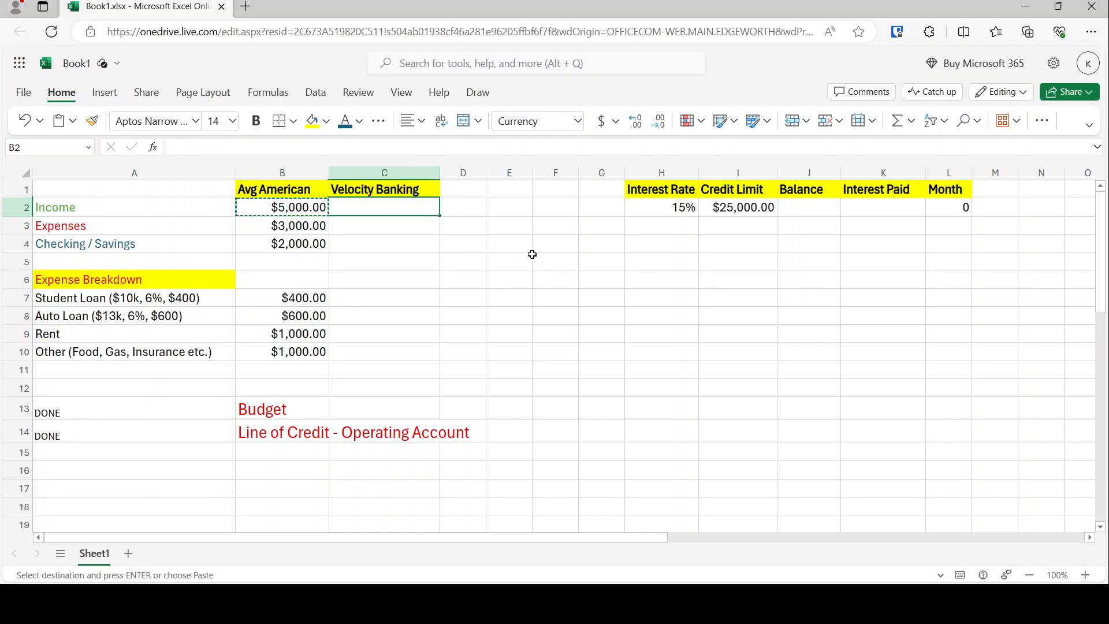
key(ctrl+v)
key(Escape)
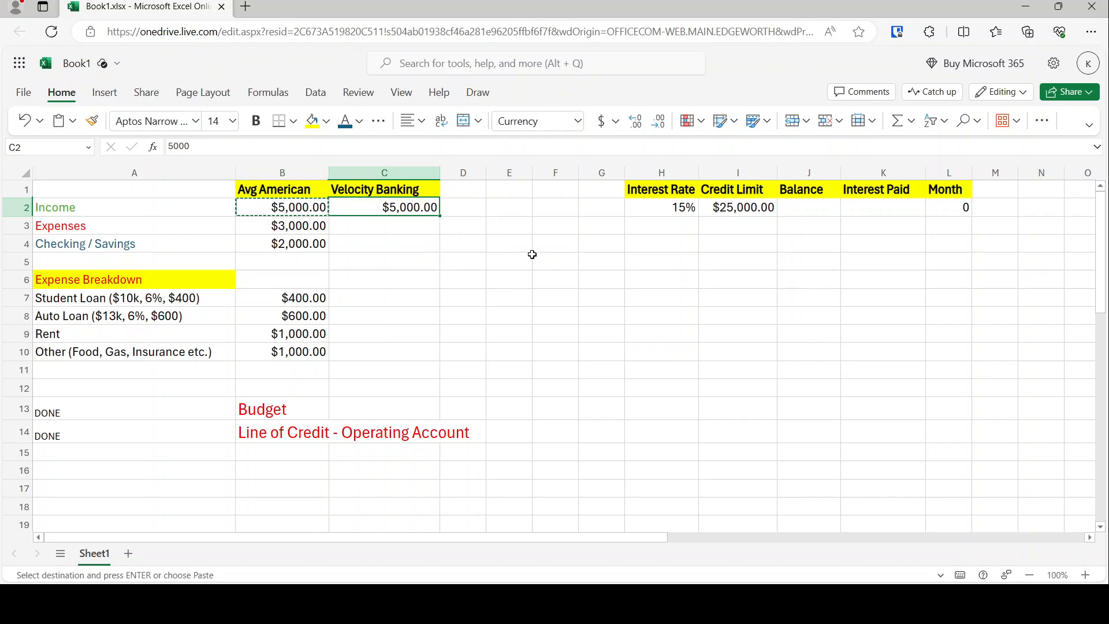
Step: Enter 0 as the Velocity Banking checking/savings amount in C4, using the currency formatting copied from B4
key(Down)
key(Down)
key(F2)
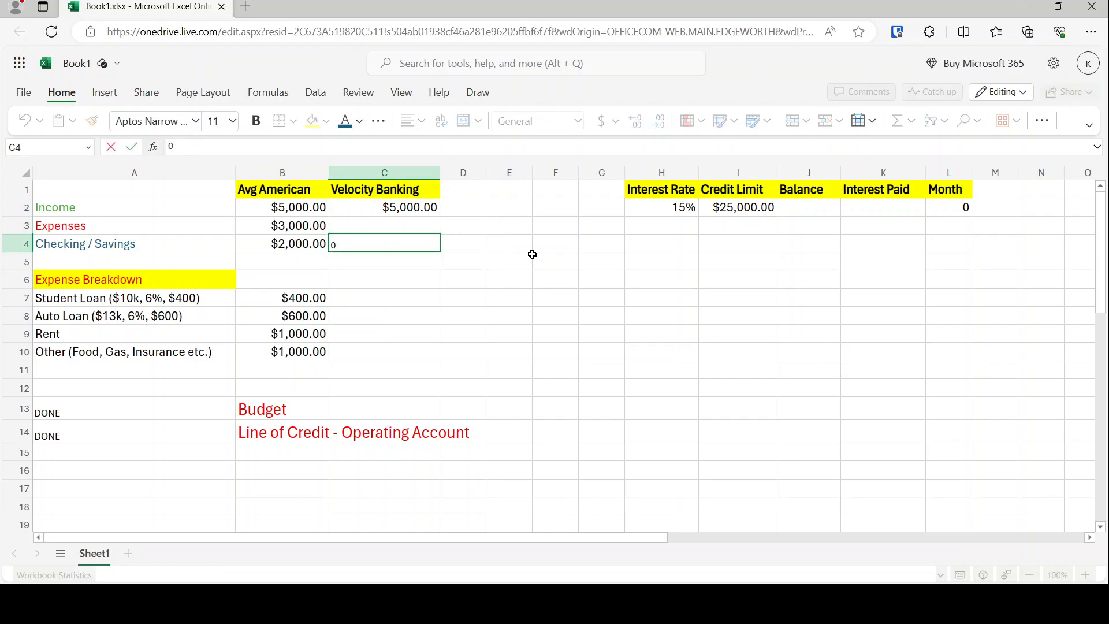
key(Escape)
key(Left)
key(ctrl+c)
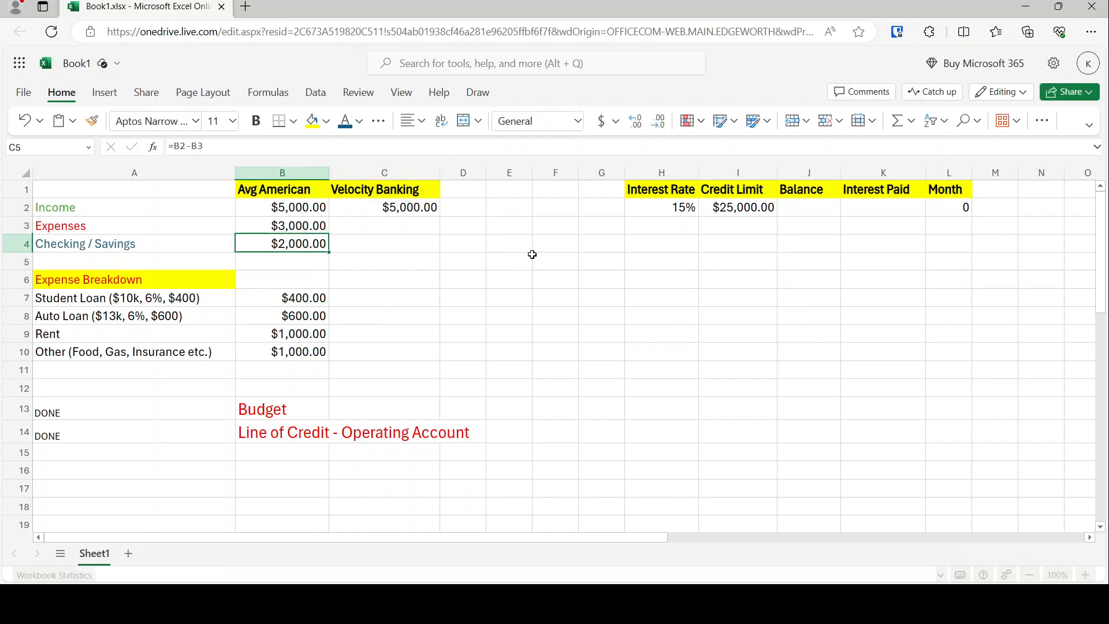
key(Right)
key(ctrl+v)
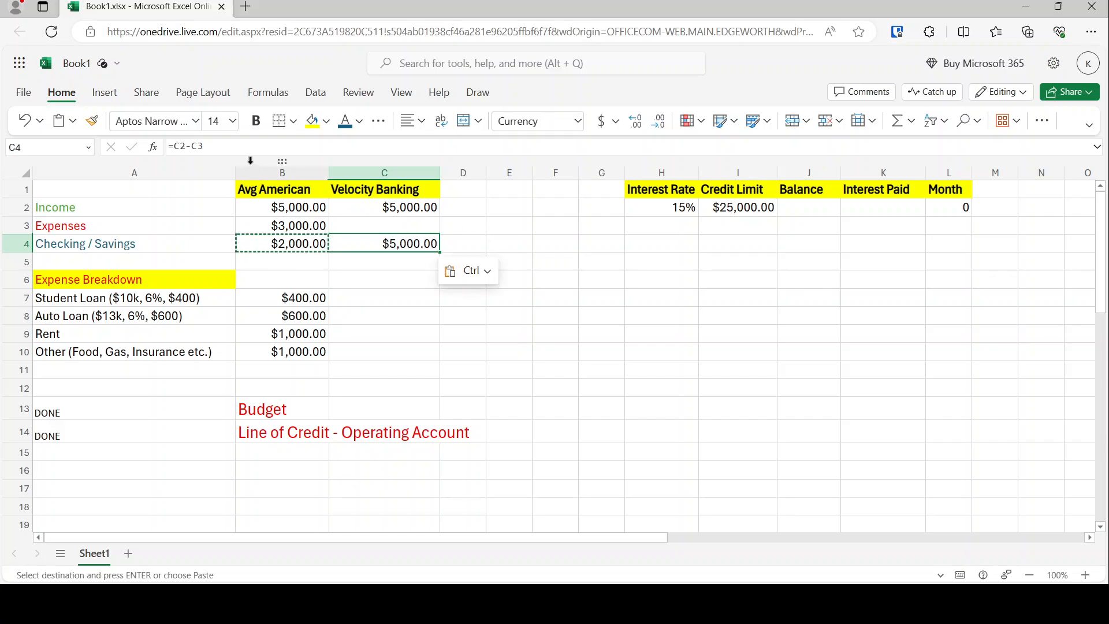
key(F2)
text(0)
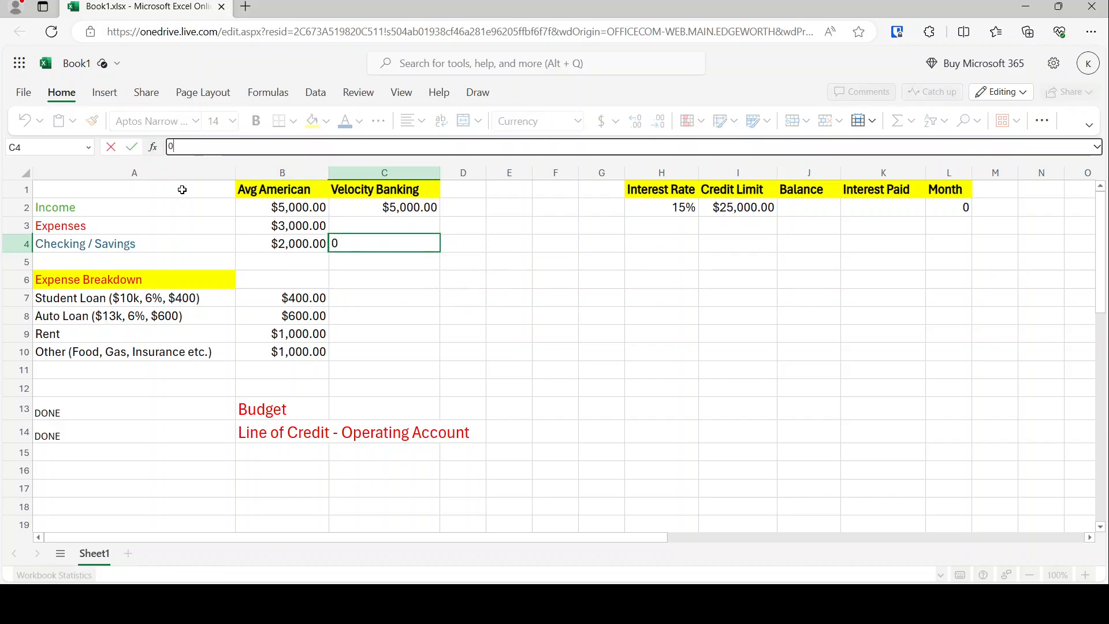
key(Return)
key(Up)
key(Up)
key(Up)
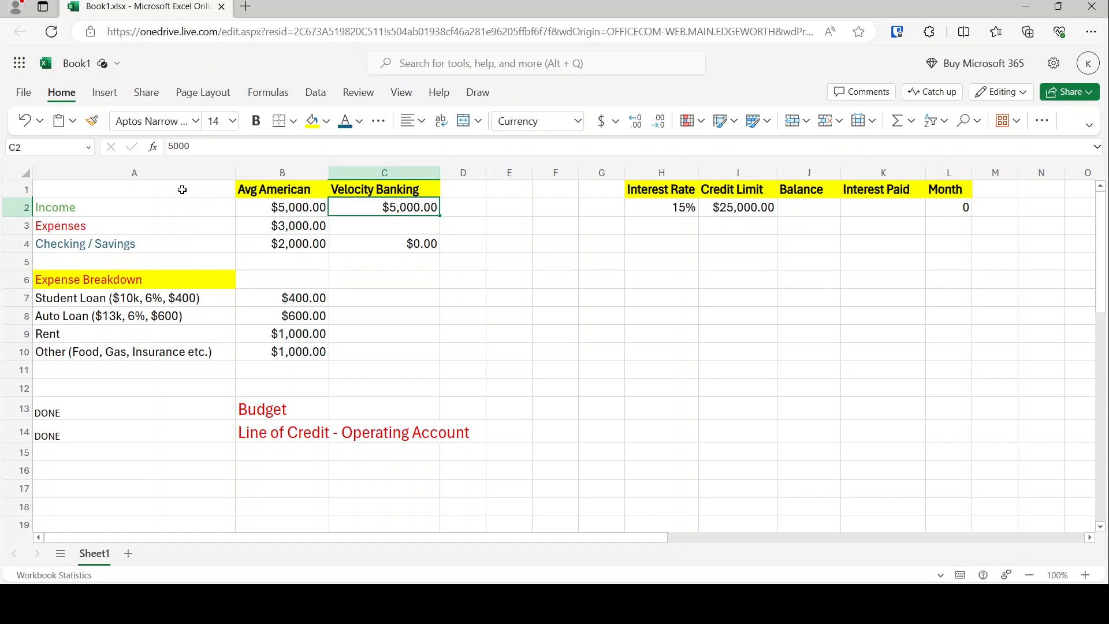
key(Right)
key(Right)
key(Right)
key(Right)
key(Right)
key(Right)
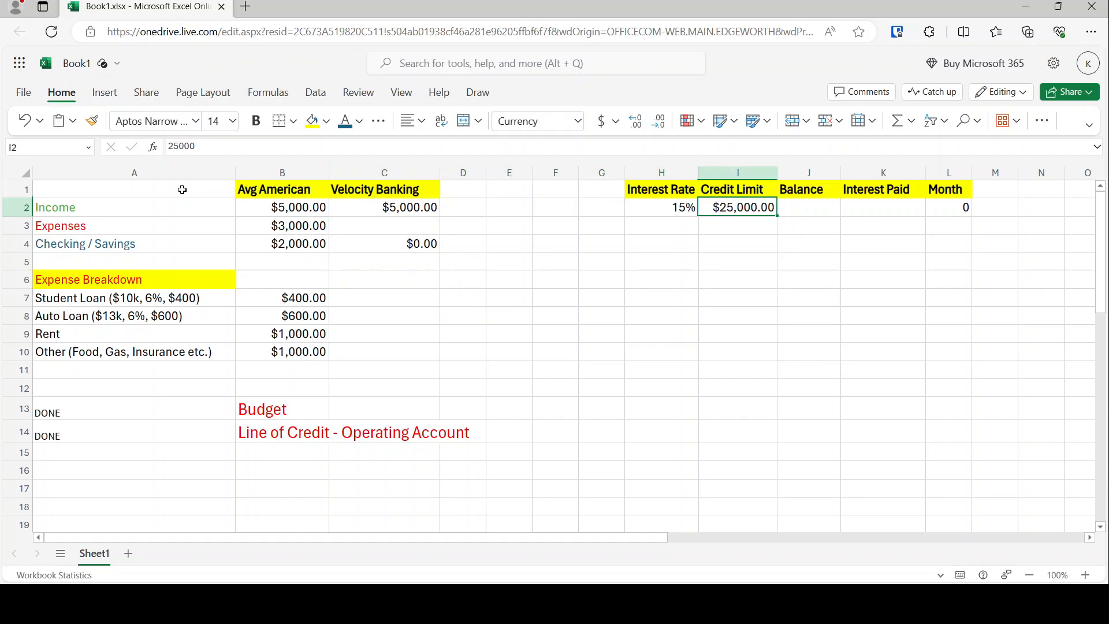
key(Down)
key(Down)
key(Left)
key(Left)
key(Left)
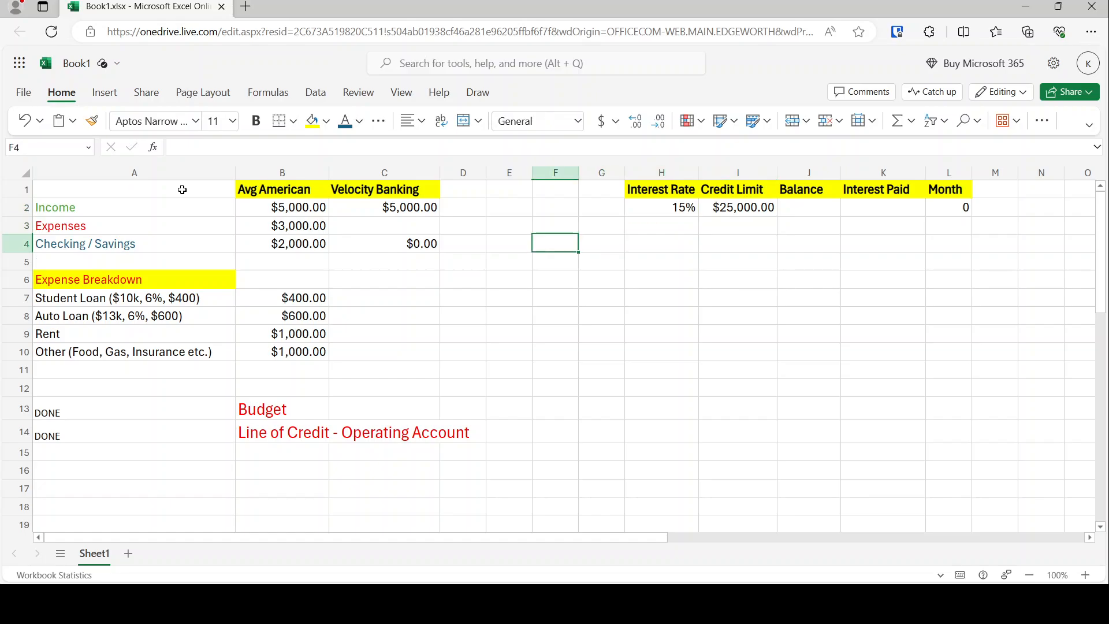
key(Right)
key(Right)
key(Right)
key(Down)
key(Down)
key(Down)
key(Down)
key(Down)
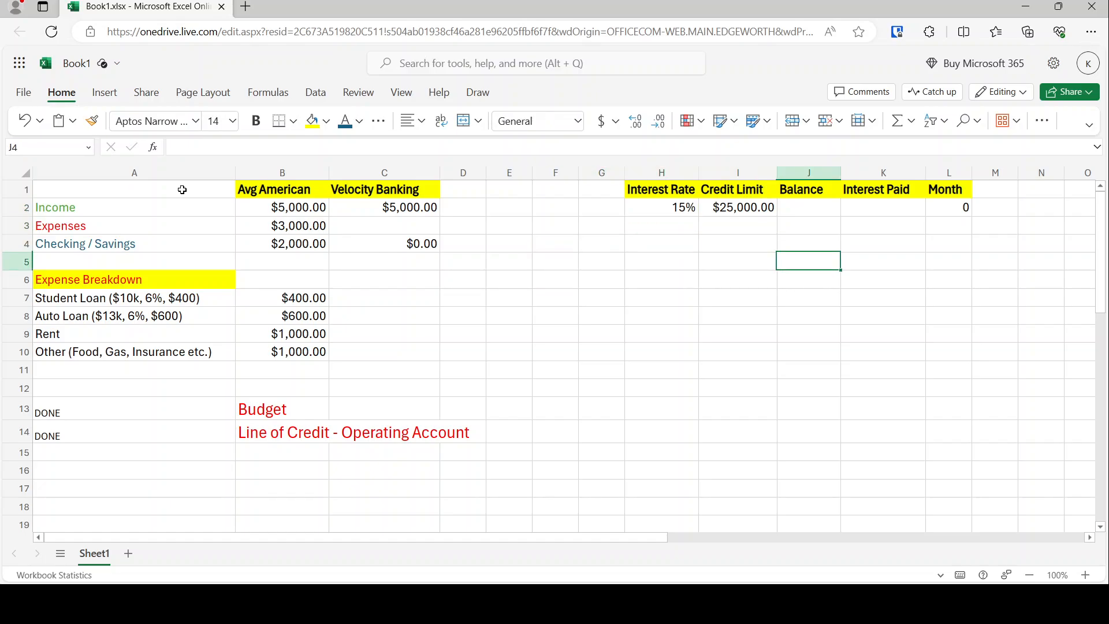
key(Down)
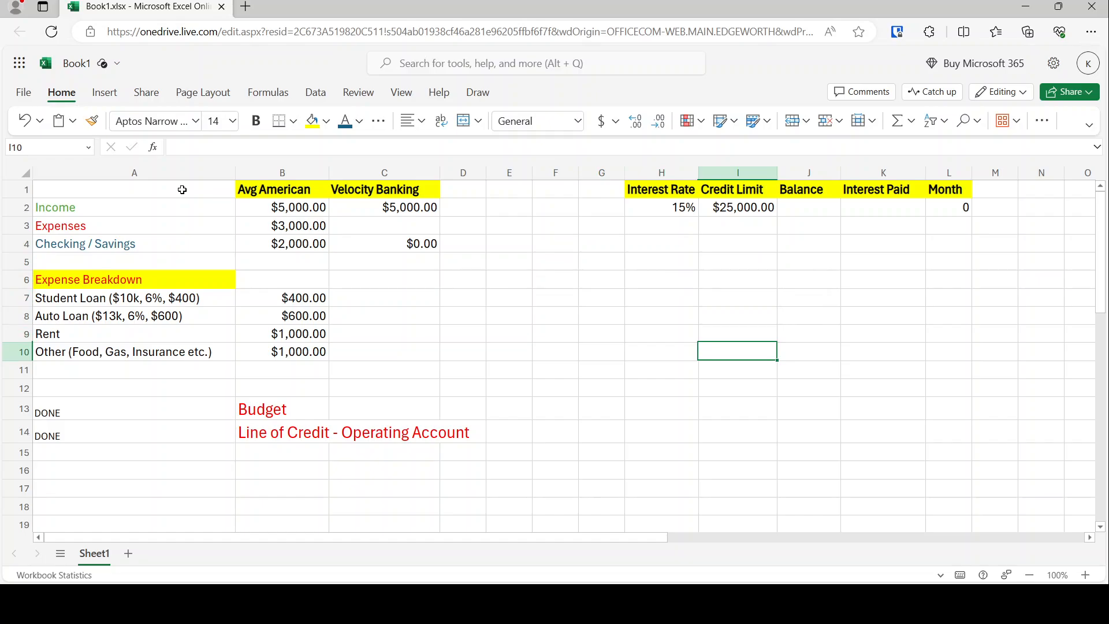
key(Left)
key(Left)
key(Left)
key(Left)
key(Left)
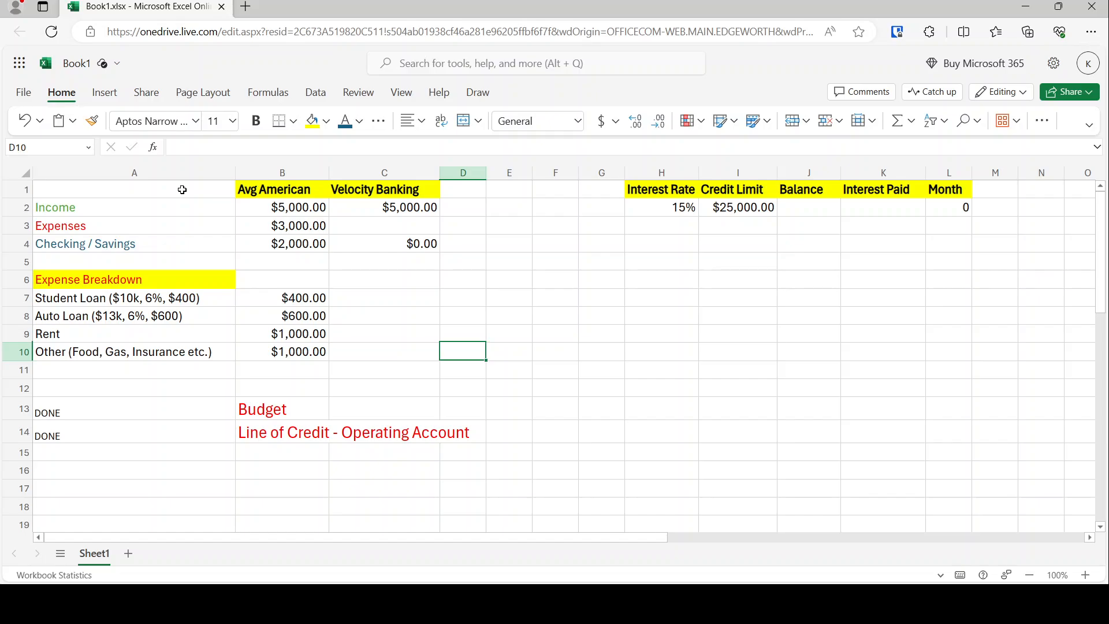
Step: Review the Velocity Banking income and the expense breakdown amounts, highlighting the student and auto loan rows A7:A8
key(Left)
key(Up)
key(Up)
key(Up)
key(Up)
key(Up)
key(Up)
key(Up)
key(Up)
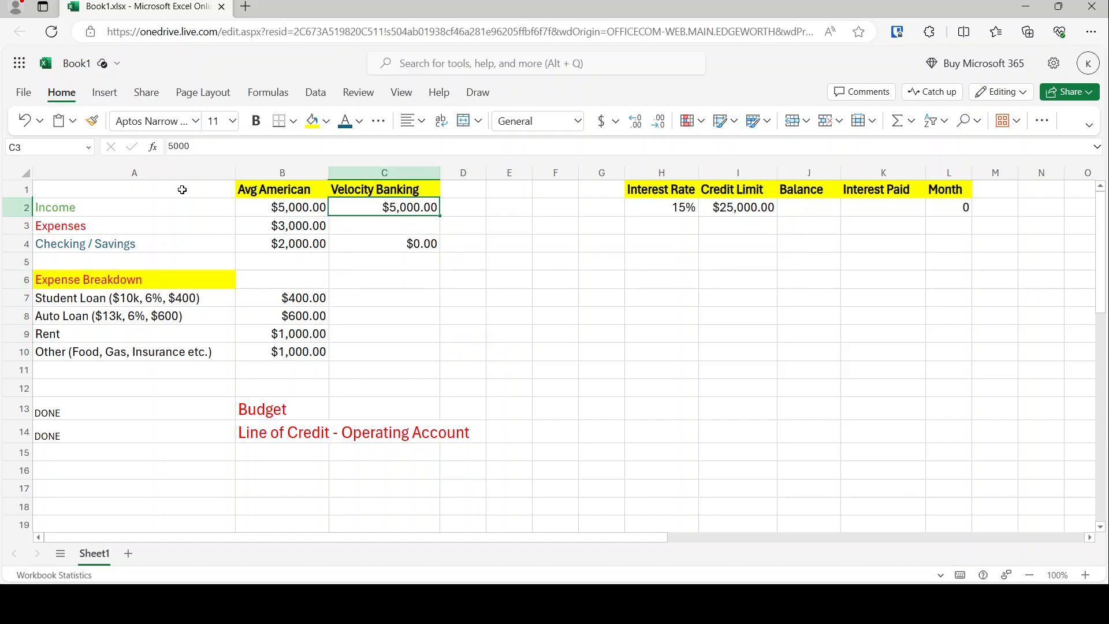
key(Down)
key(Down)
key(Down)
key(Down)
key(Down)
key(Left)
key(Down)
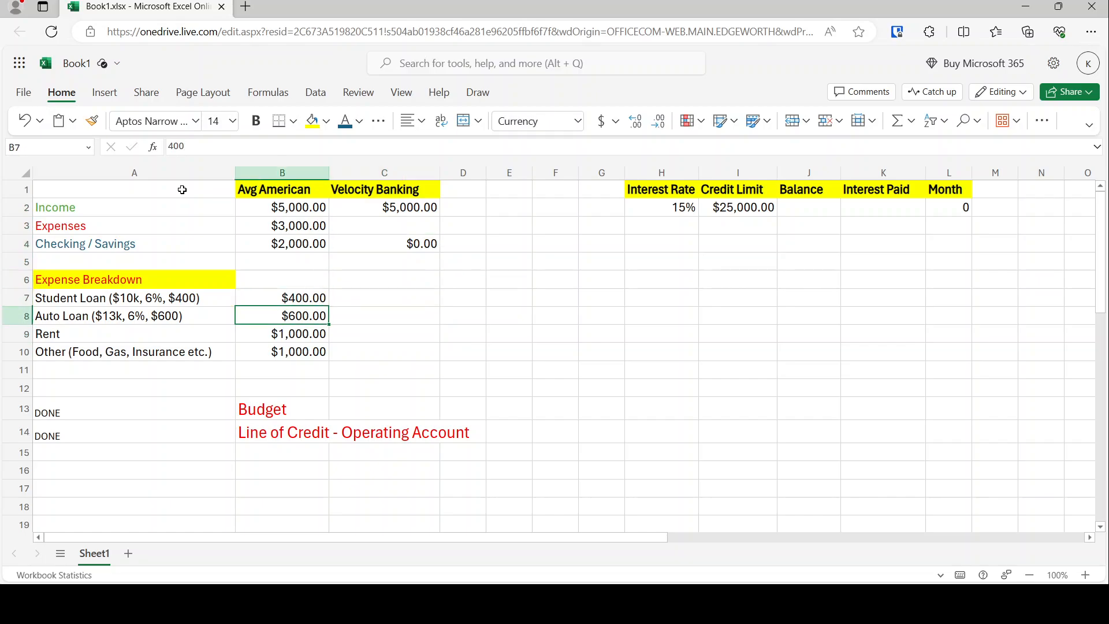
key(Down)
key(Down)
key(Down)
key(Down)
key(Down)
key(Up)
key(Up)
key(Up)
key(Up)
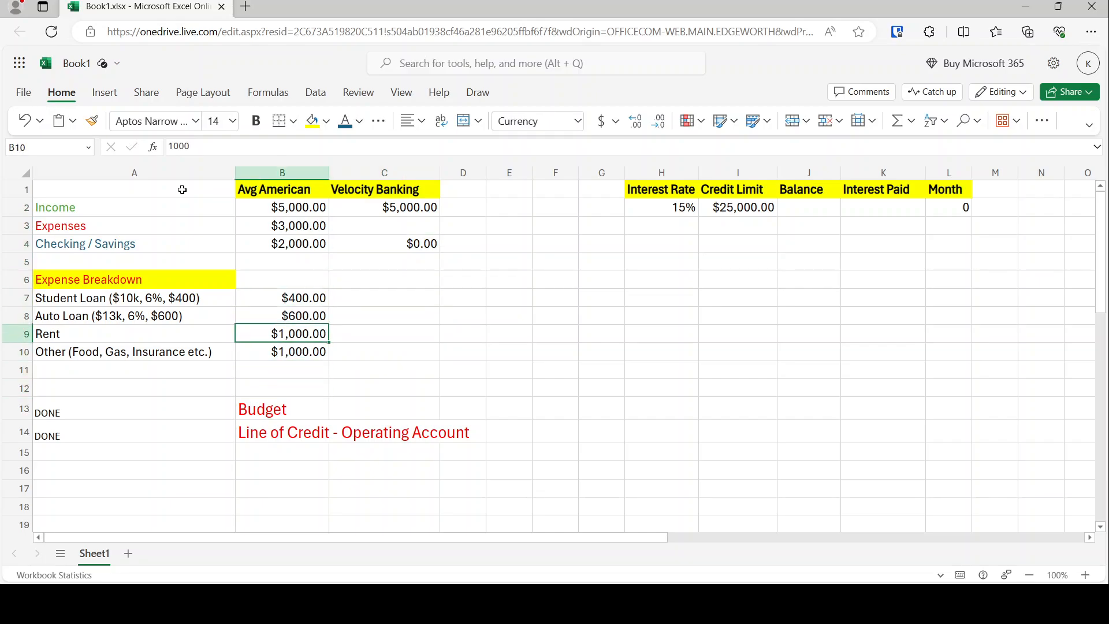
key(Left)
key(Up)
key(shift+Up)
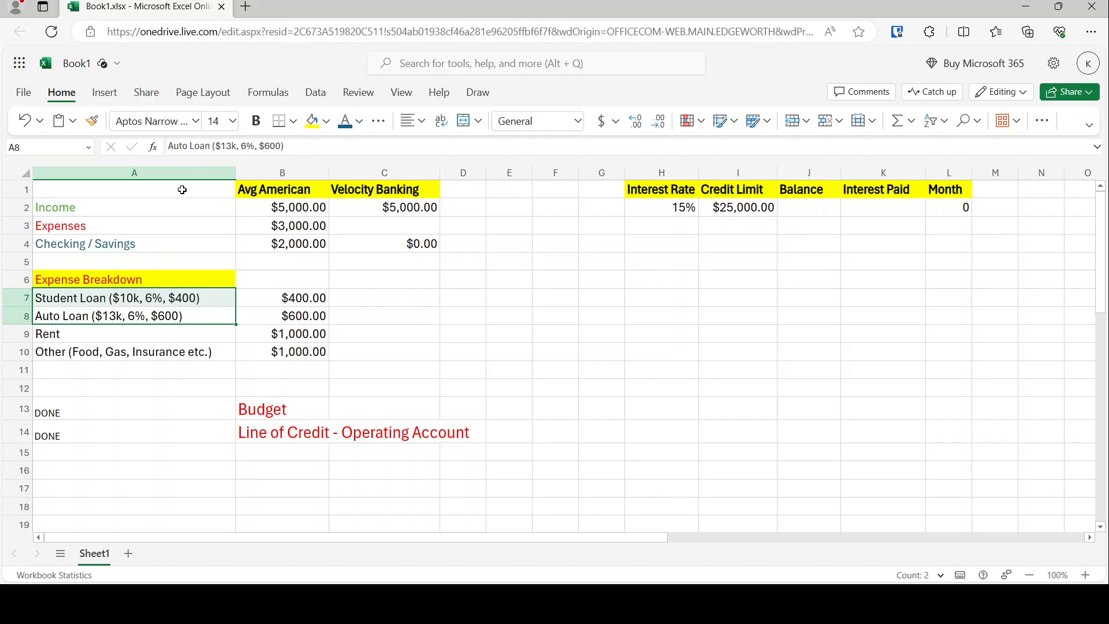
Step: Select the first empty cell under the Balance header, J2
key(Right)
key(Right)
key(Right)
key(Right)
key(Up)
key(Up)
key(Right)
key(Right)
key(Up)
key(Up)
key(Right)
key(Right)
key(Right)
key(Up)
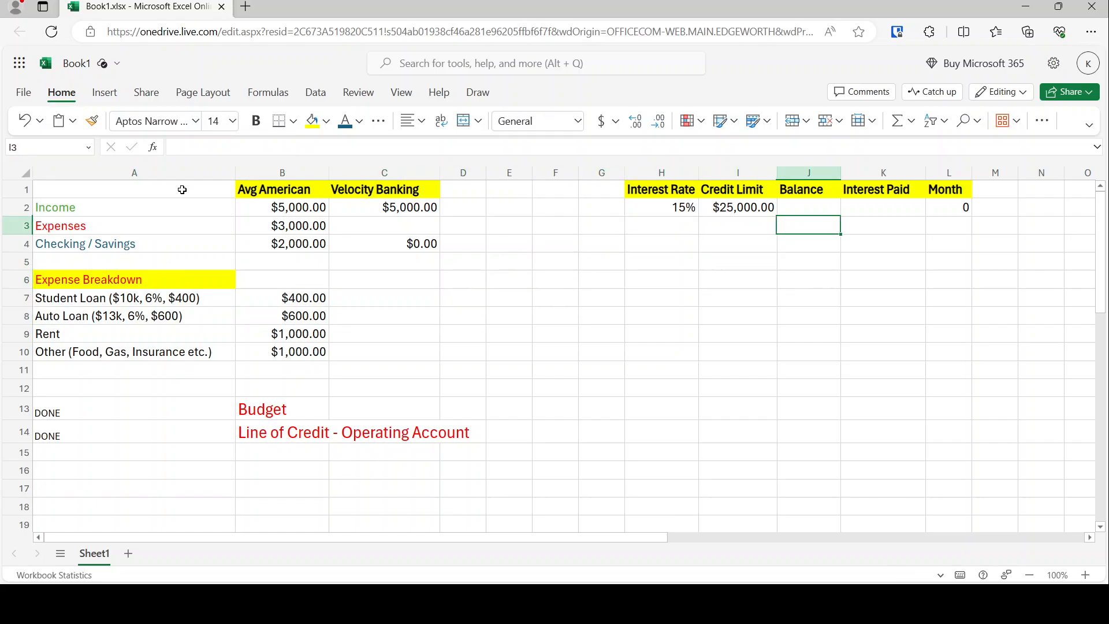
key(Up)
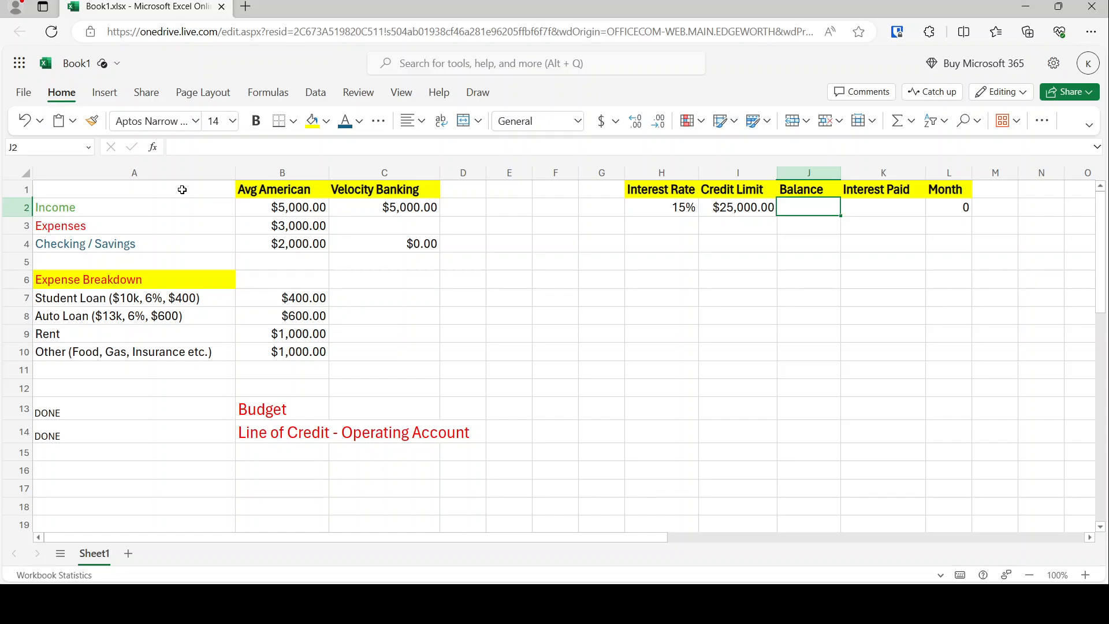
Step: Enter 23000 as the line of credit balance in J2
text(23000)
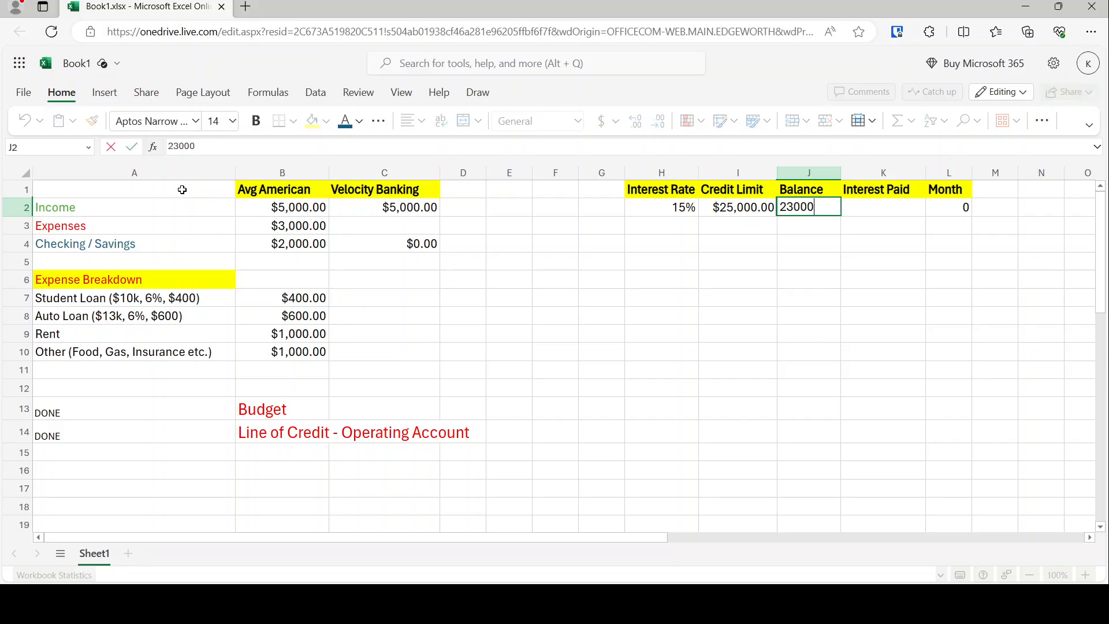
key(Return)
key(Up)
Step: Format J2:J18 as Currency with two decimal places and widen the Balance column to fit the amount
key(shift+Down)
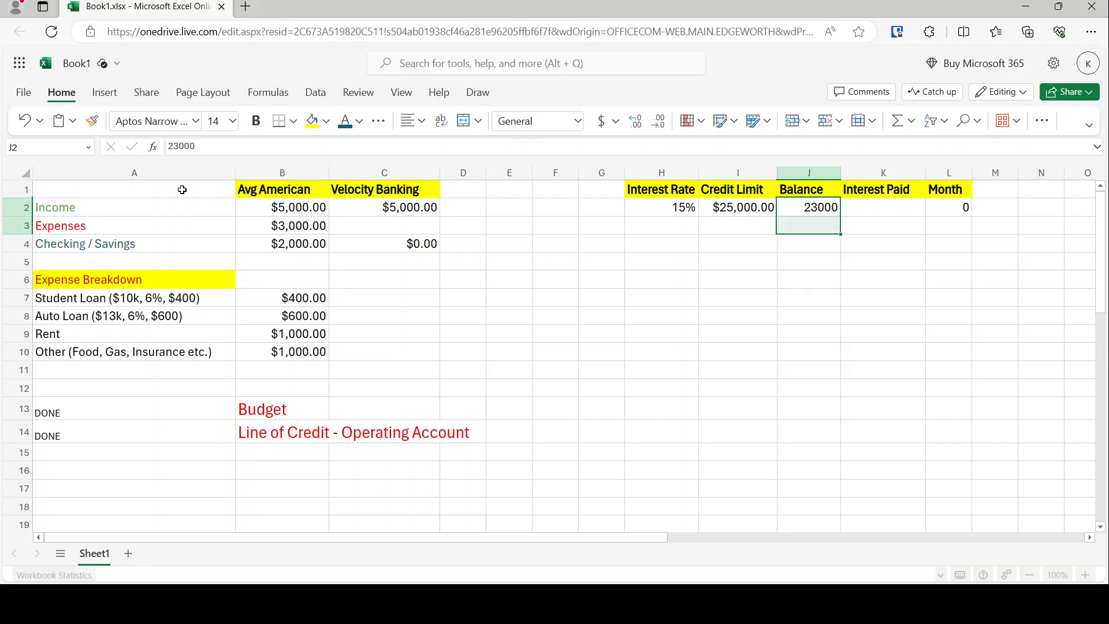
key(shift+Down)
key(shift+Down)
key(shift+Down)
key(shift+Down)
key(shift+Down)
key(shift+Down)
key(shift+Down)
key(shift+Down)
key(shift+Down)
key(shift+Down)
key(shift+Down)
key(shift+Down)
key(shift+Down)
key(shift+Down)
key(shift+Down)
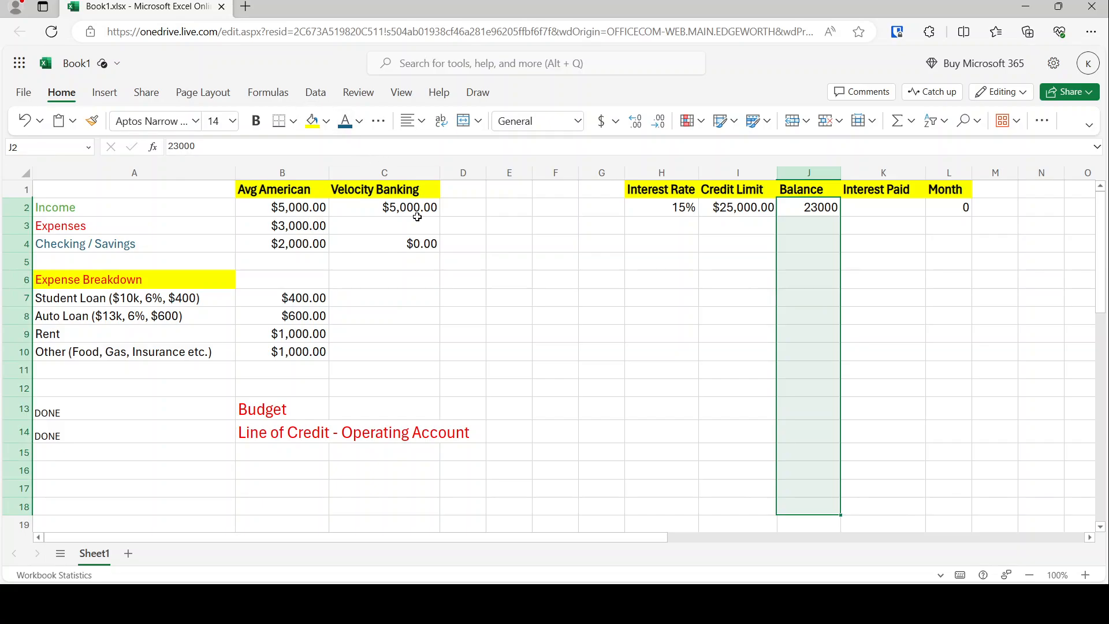
right_click(806, 288)
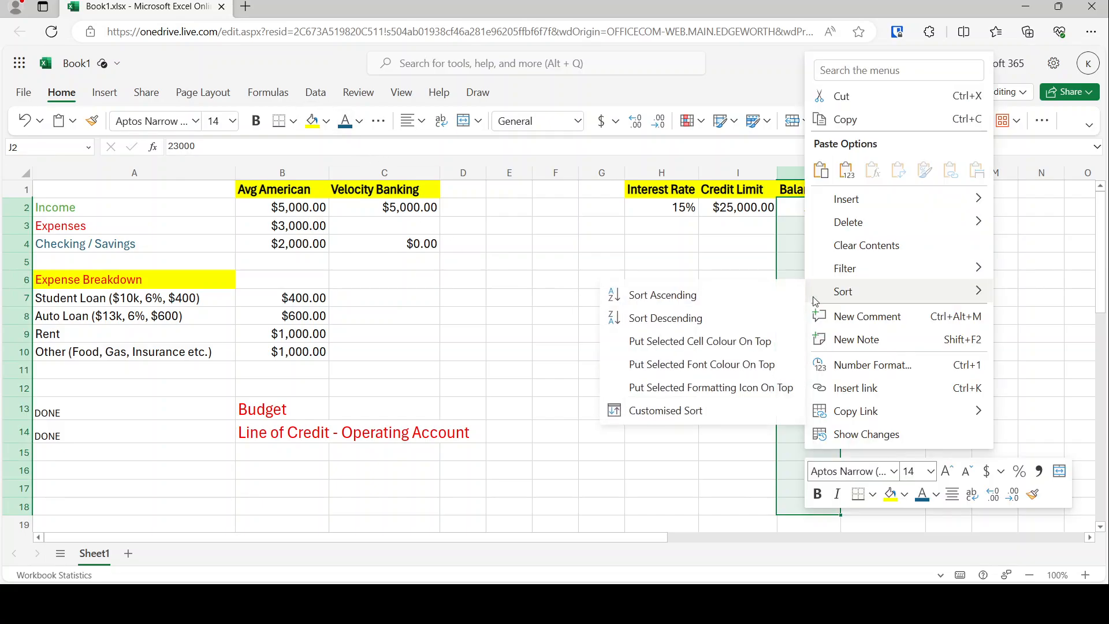
click(850, 365)
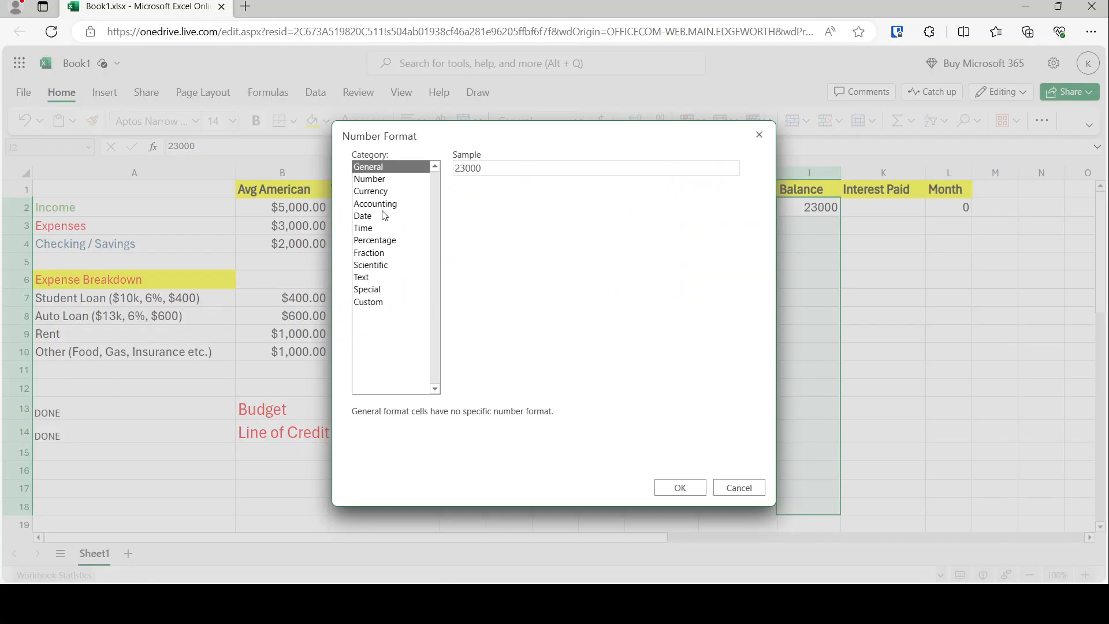
click(380, 191)
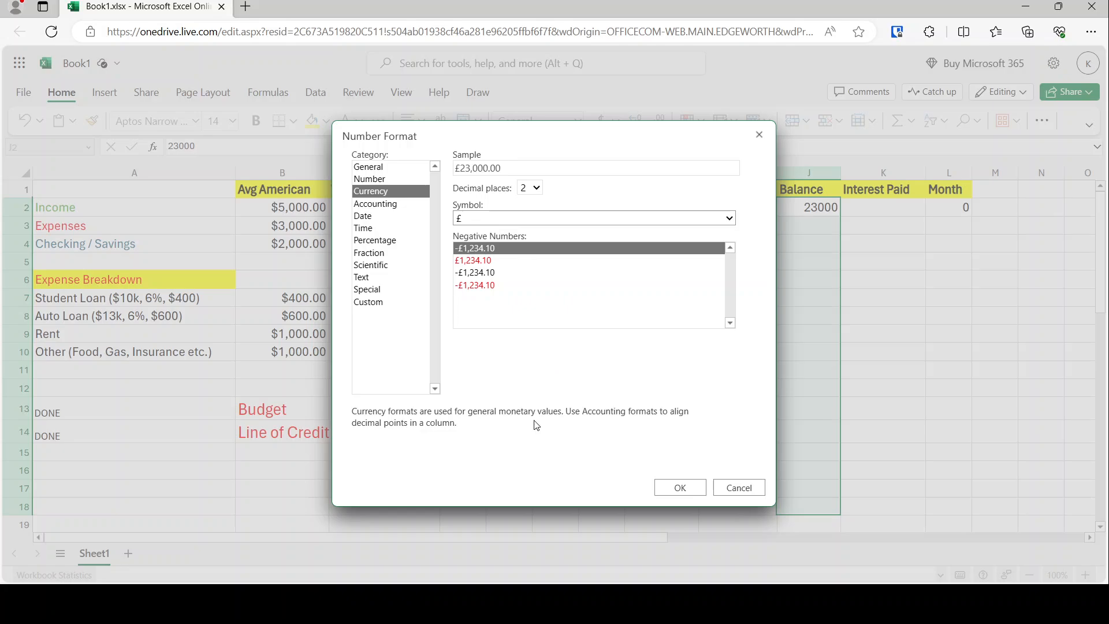
click(679, 487)
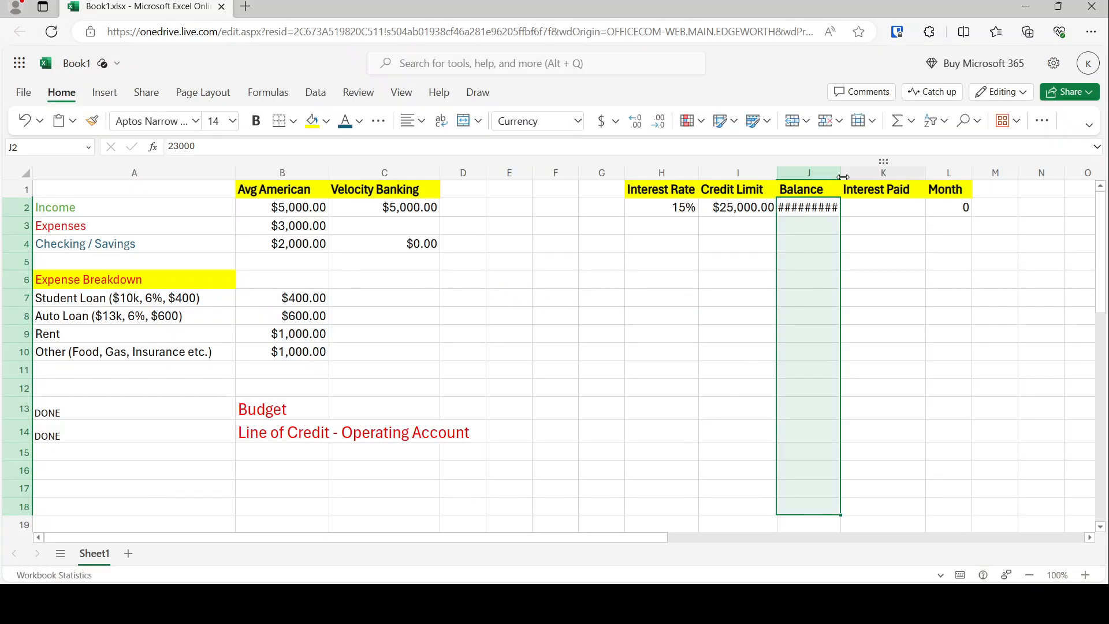
drag(841, 177, 871, 177)
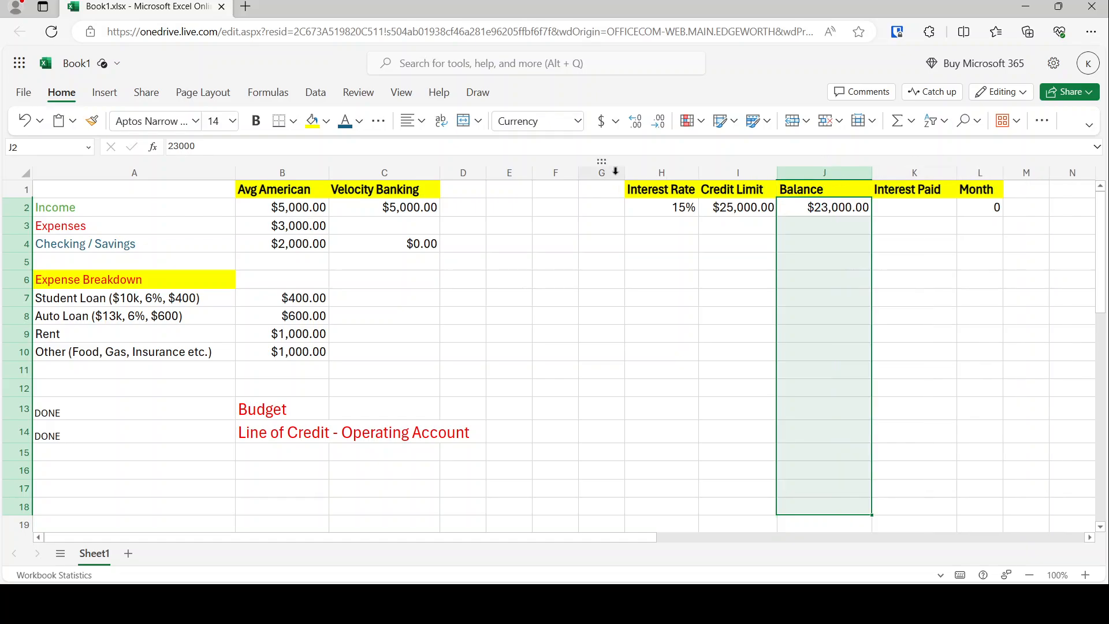
Step: Narrow the empty column G and delete the empty column F to bring the line of credit table closer
drag(624, 172, 614, 170)
click(555, 172)
right_click(555, 172)
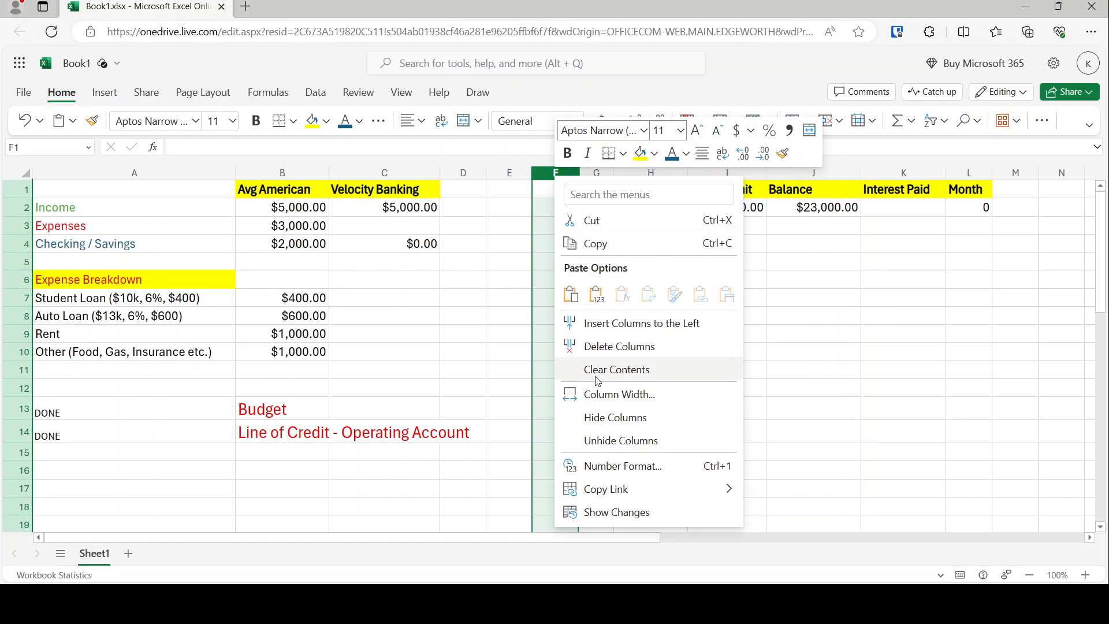
click(598, 346)
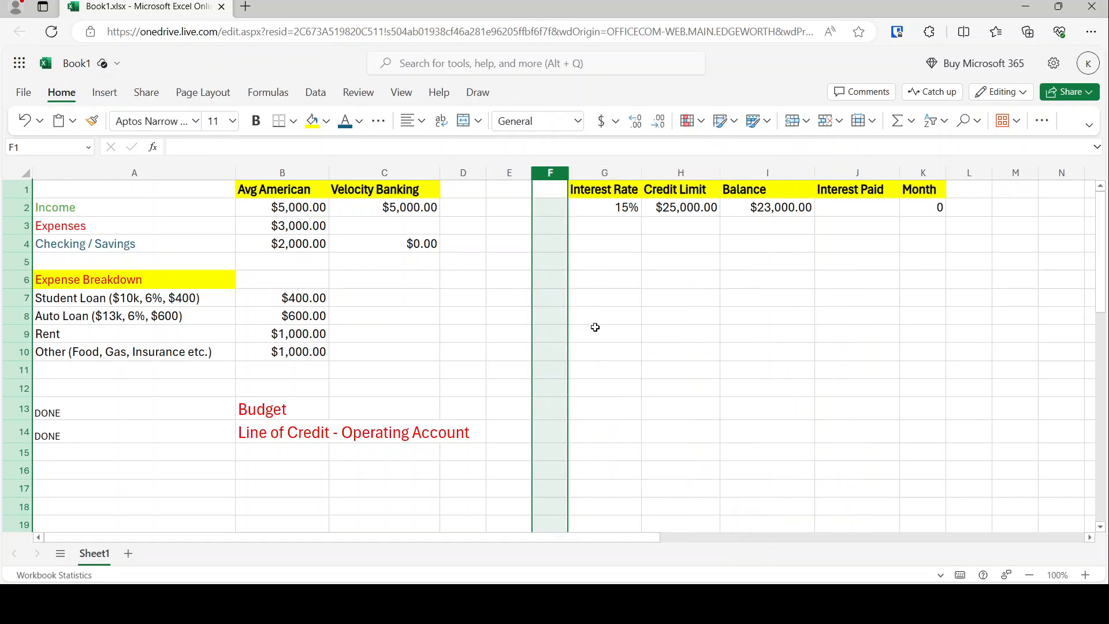
click(631, 242)
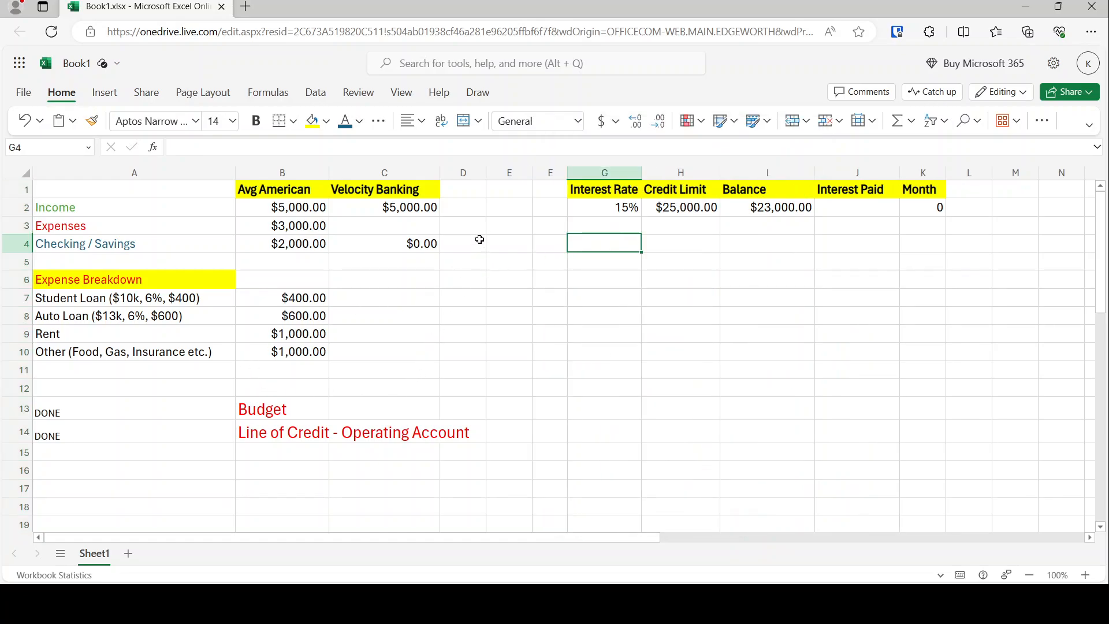
Step: Enter 0 as the Velocity Banking student loan and auto loan payments in C7 and C8
click(201, 299)
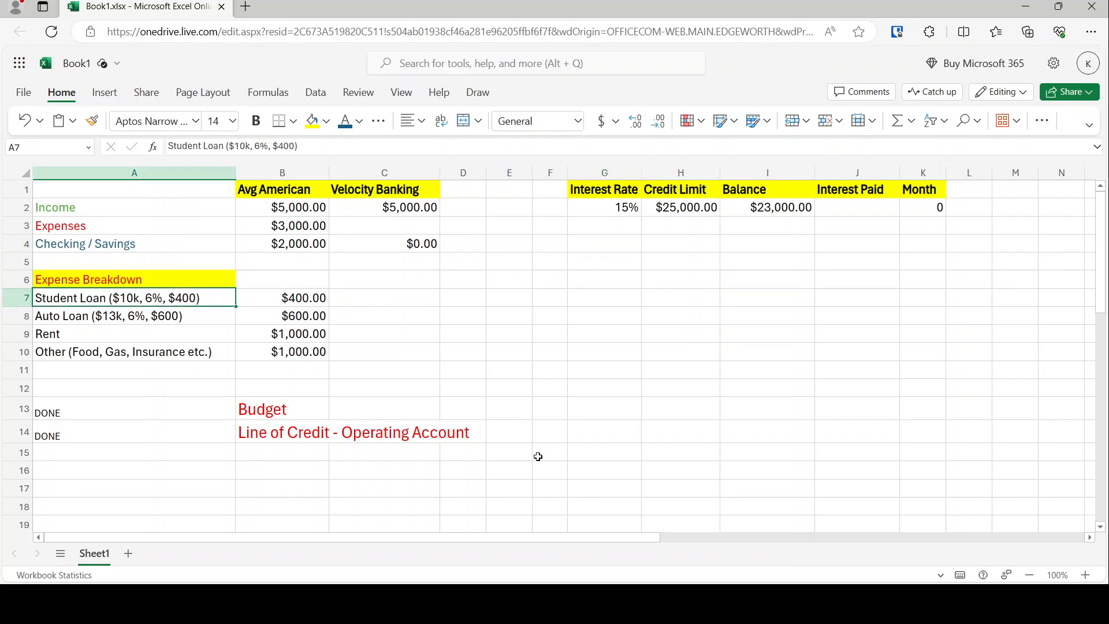
key(shift+Down)
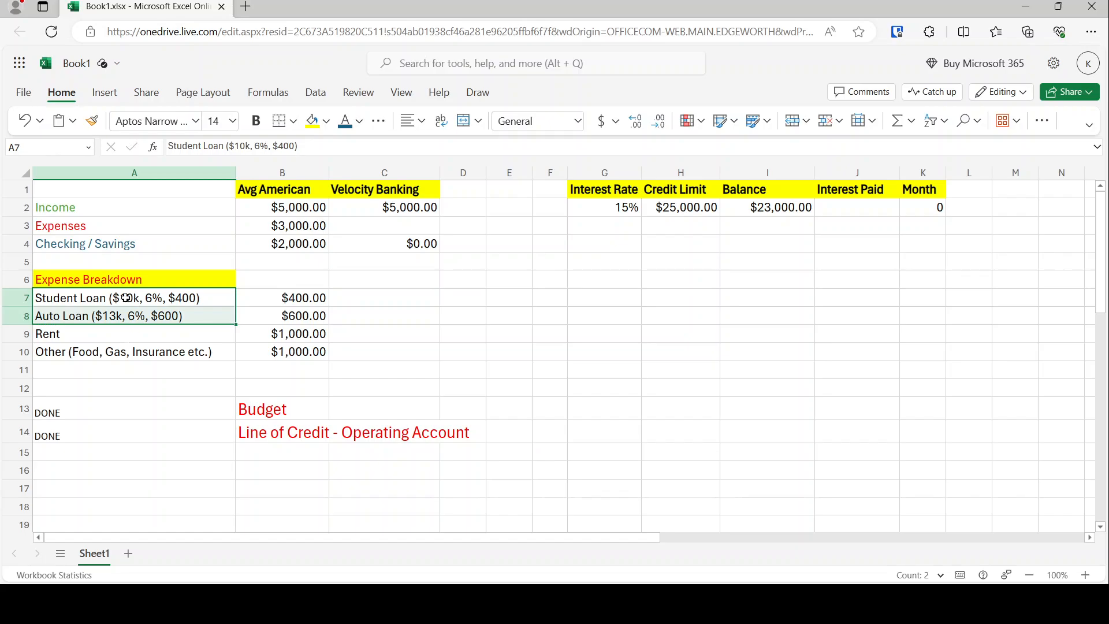
click(385, 299)
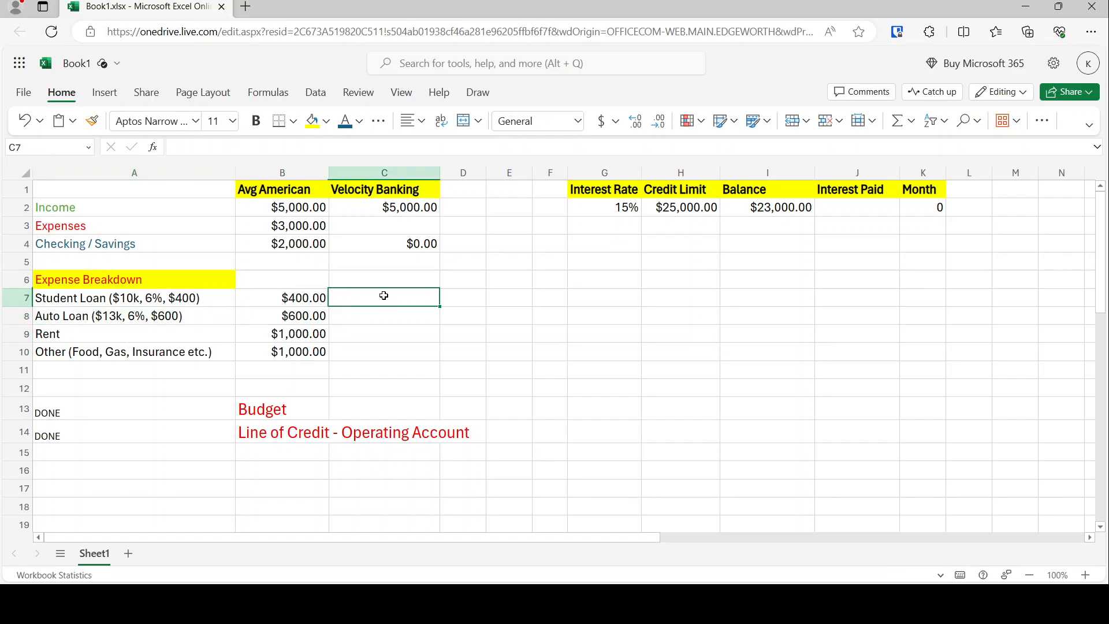
text(0)
key(Return)
text(0)
key(Return)
Step: Paste the student loan amount from B7 into C7:C10 for its currency formatting, and clear the pasted amounts
key(Up)
key(Up)
key(Left)
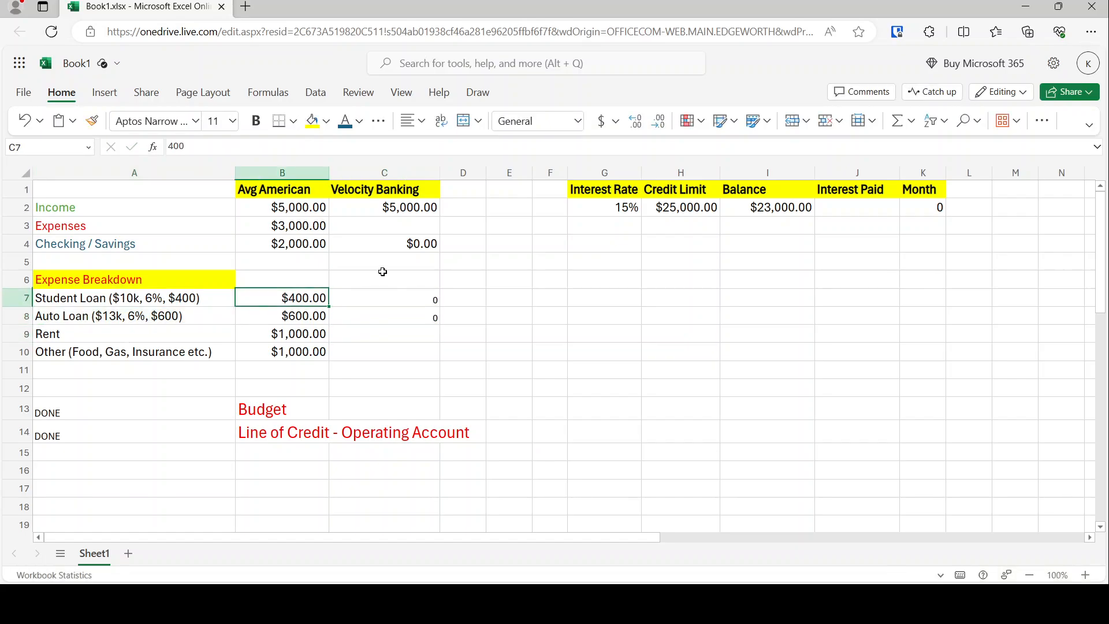
key(ctrl+c)
key(Right)
key(ctrl+v)
key(Down)
key(ctrl+v)
key(Down)
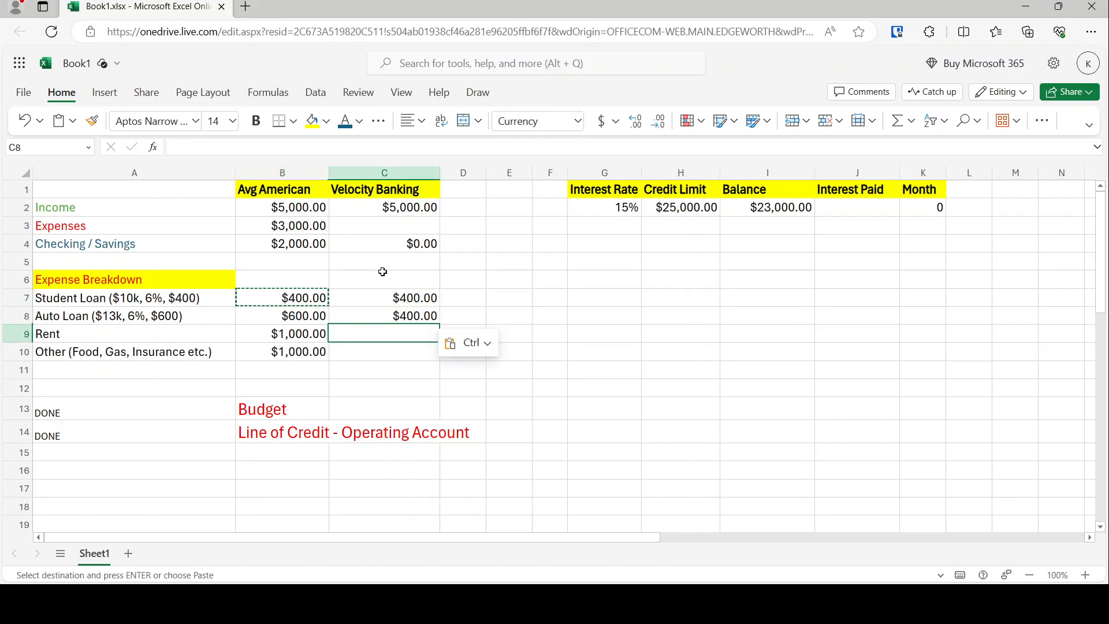
key(Down)
key(shift+Up)
key(ctrl+v)
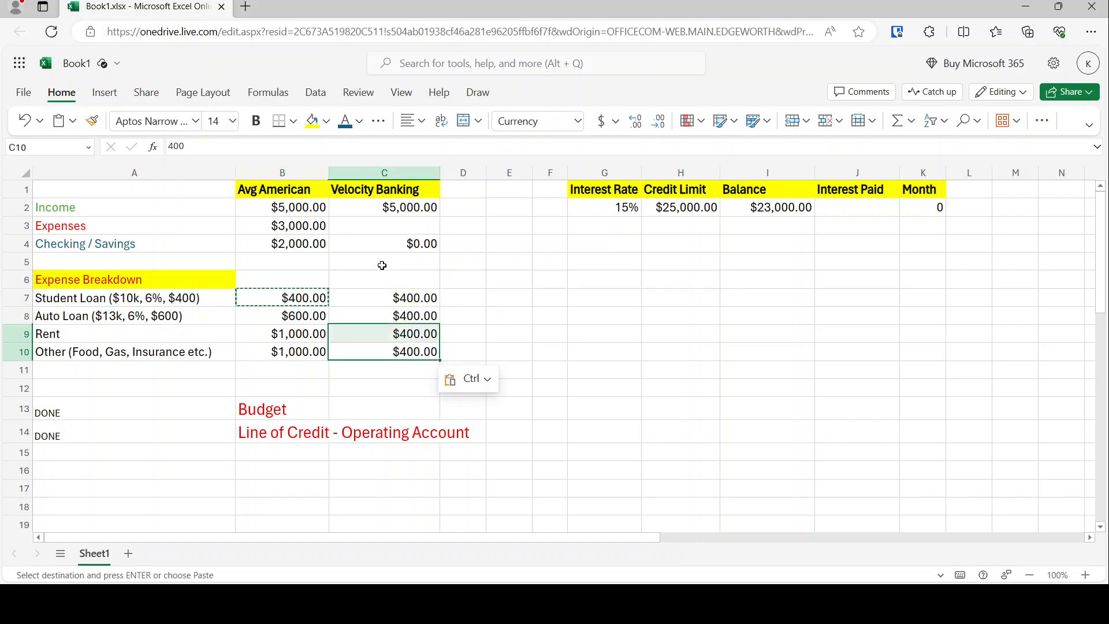
key(shift+Up)
key(shift+Up)
key(Delete)
key(Up)
key(Up)
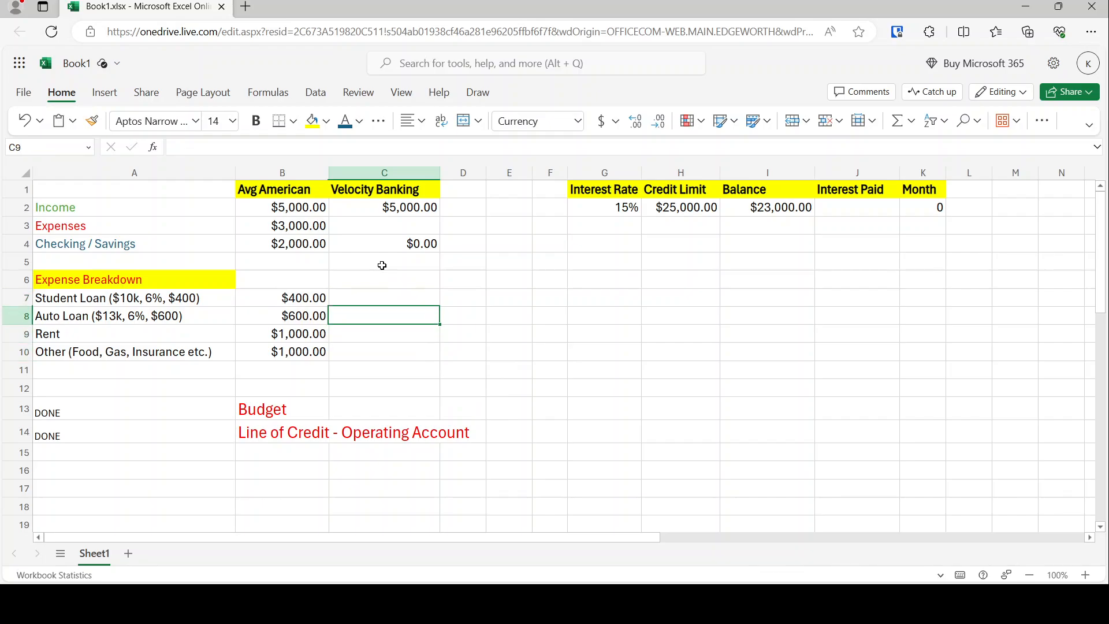
Step: Fill in the Velocity Banking expense breakdown with 0 for both loans and 1000 each for Rent and Other
key(Up)
text(0)
key(Return)
text(0)
key(Return)
text(1000)
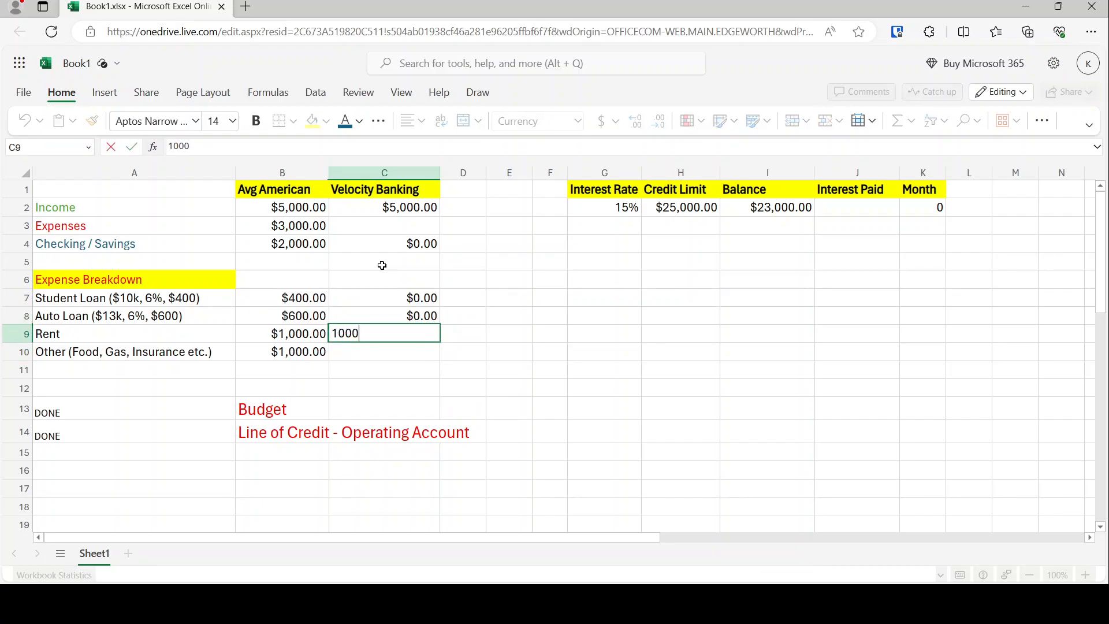
key(Return)
text(1000)
key(Return)
Step: Copy the total expenses formula from B3 into the Velocity Banking column at C3
key(Up)
key(Up)
key(Up)
key(Up)
key(Up)
key(Up)
key(Up)
key(Up)
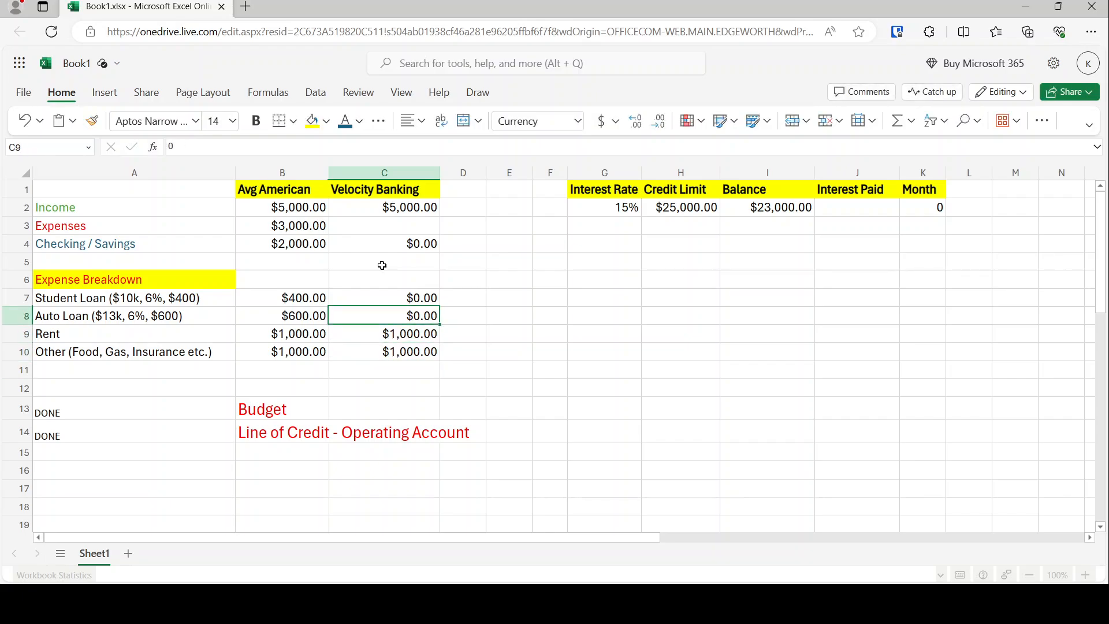
key(Left)
key(ctrl+c)
key(Right)
key(ctrl+v)
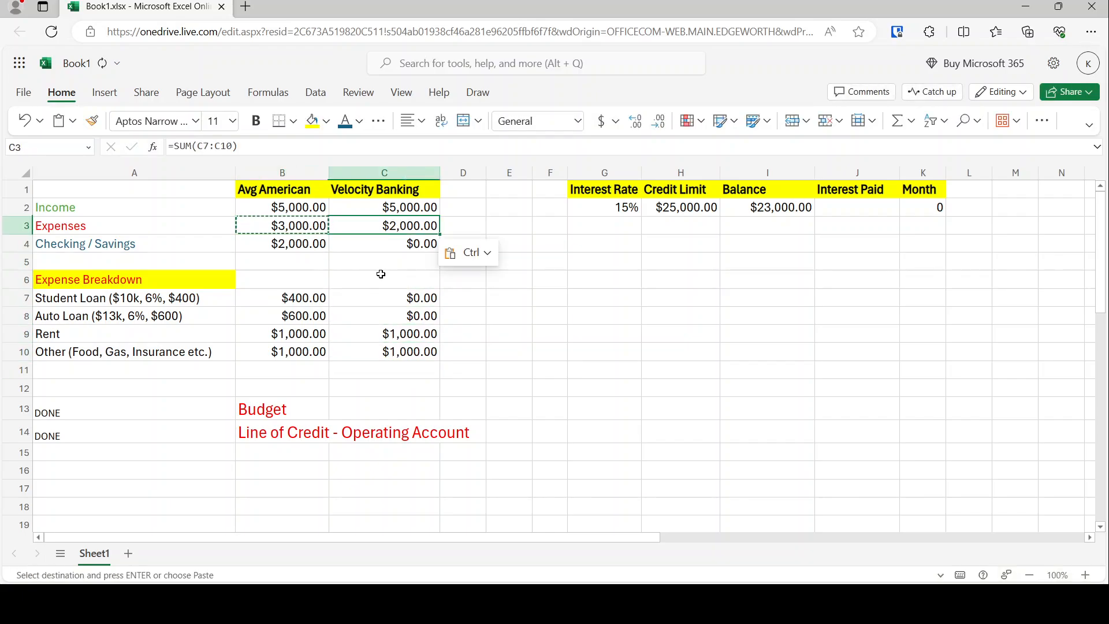
key(Escape)
Step: Compare the total expenses in B3 and C3, and review the Velocity Banking income against the line of credit balance
key(Up)
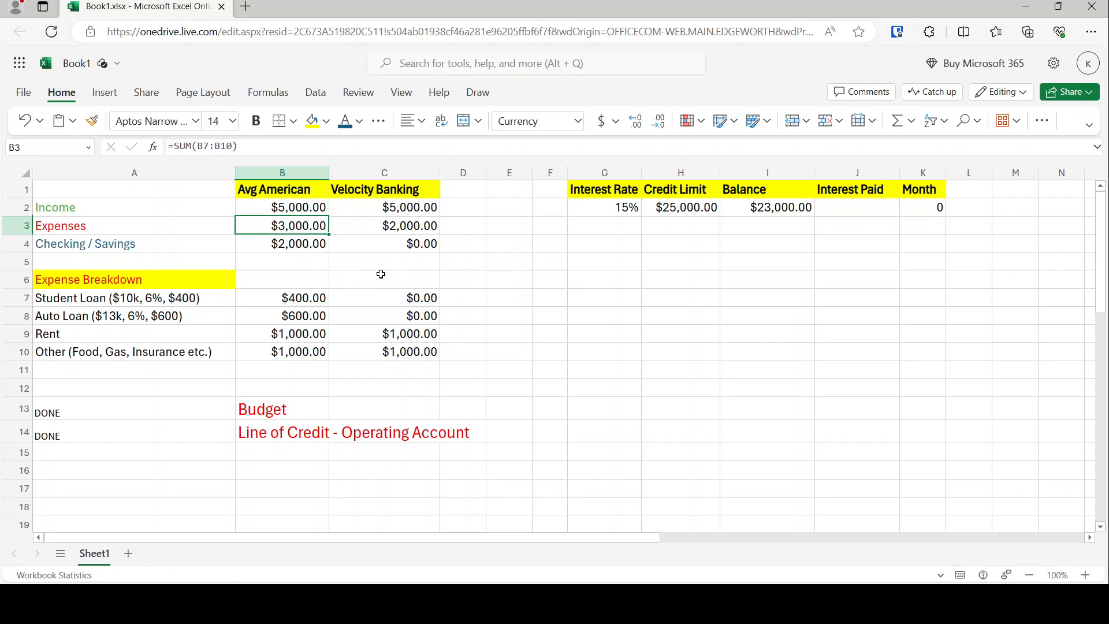
key(Right)
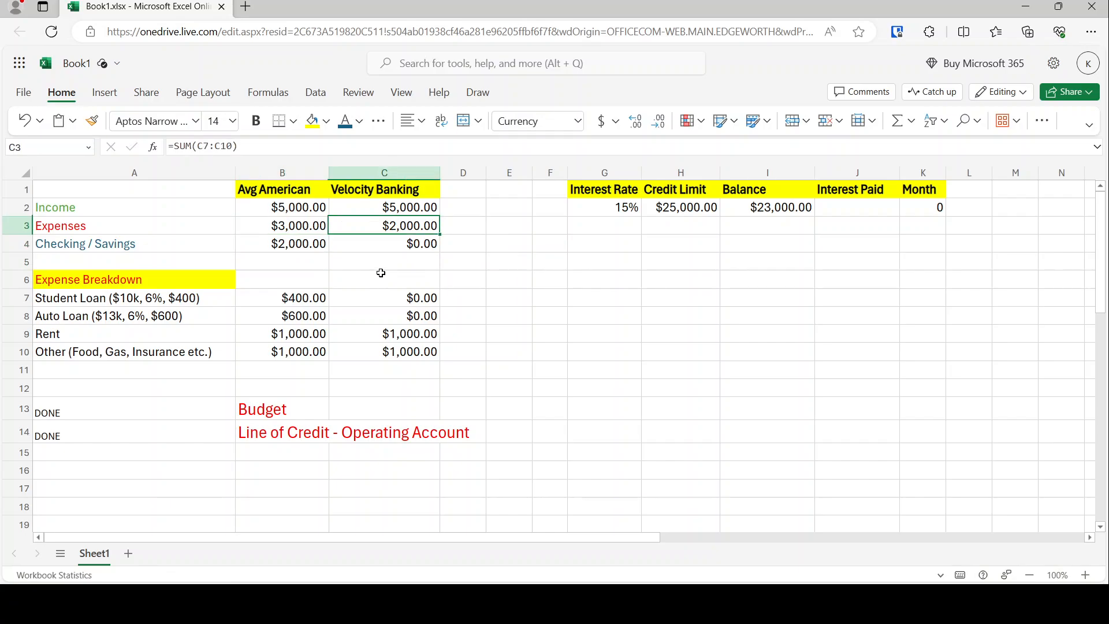
key(Up)
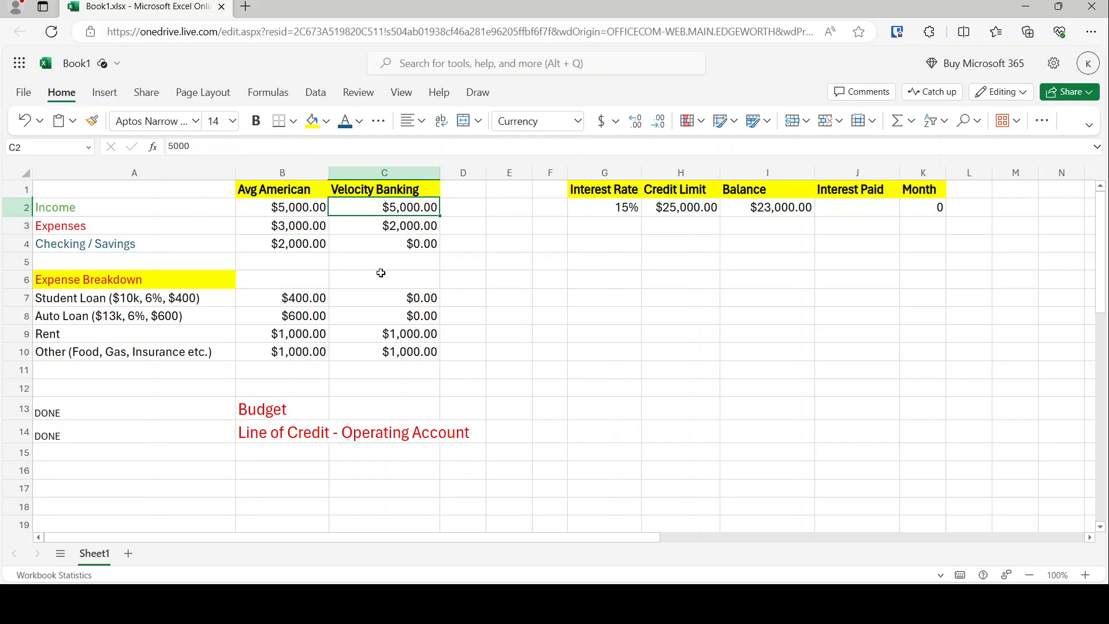
key(Down)
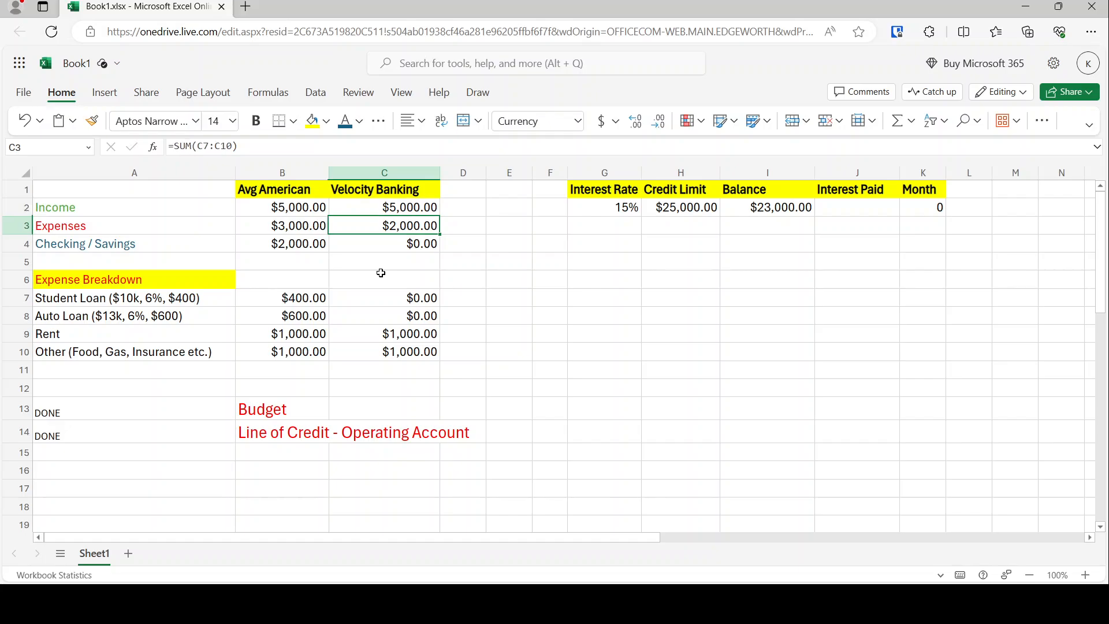
key(Up)
key(Right)
key(Right)
key(Right)
key(Right)
key(Right)
key(Right)
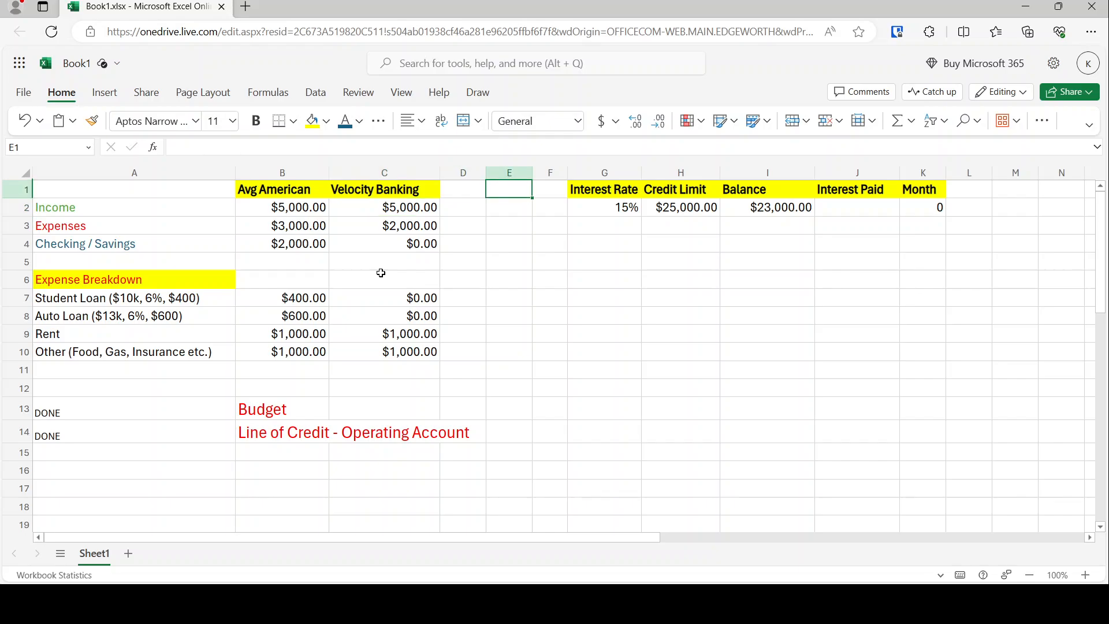
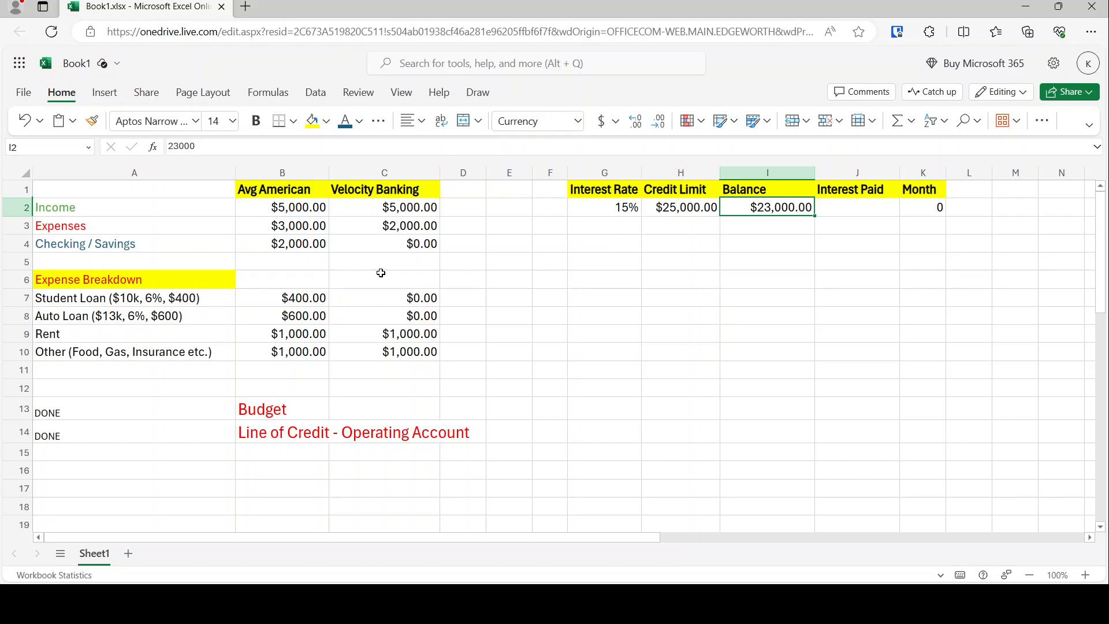
key(Right)
key(Left)
key(Left)
key(Down)
key(Left)
key(Left)
key(Left)
key(Down)
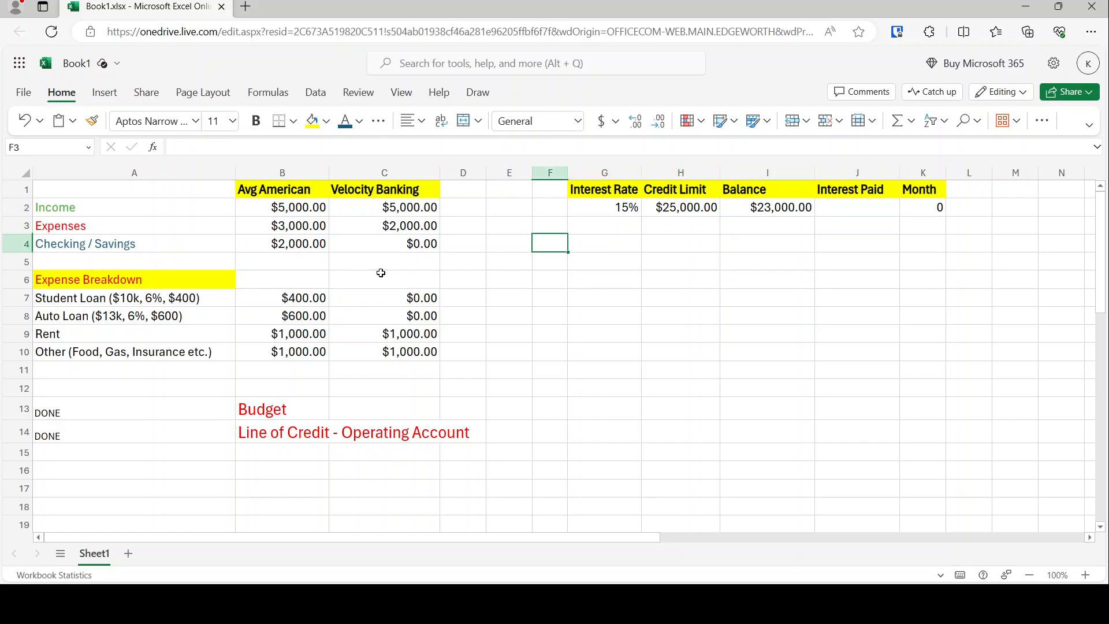
key(Left)
key(Left)
key(Left)
key(Left)
key(Down)
text(Cash)
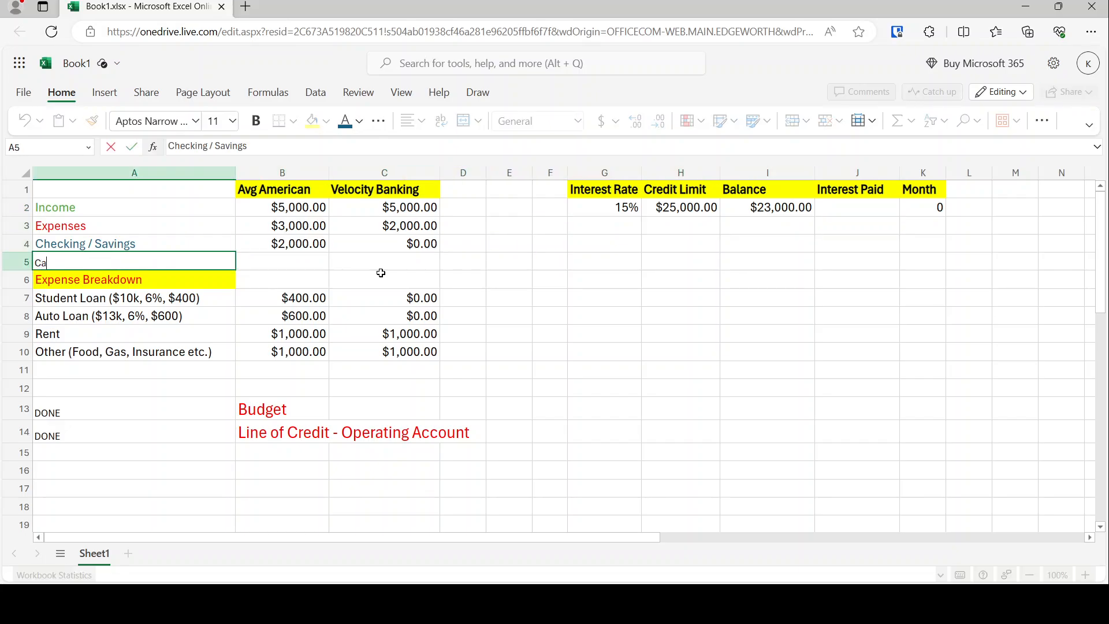
key(BackSpace)
key(BackSpace)
key(BackSpace)
key(BackSpace)
key(Down)
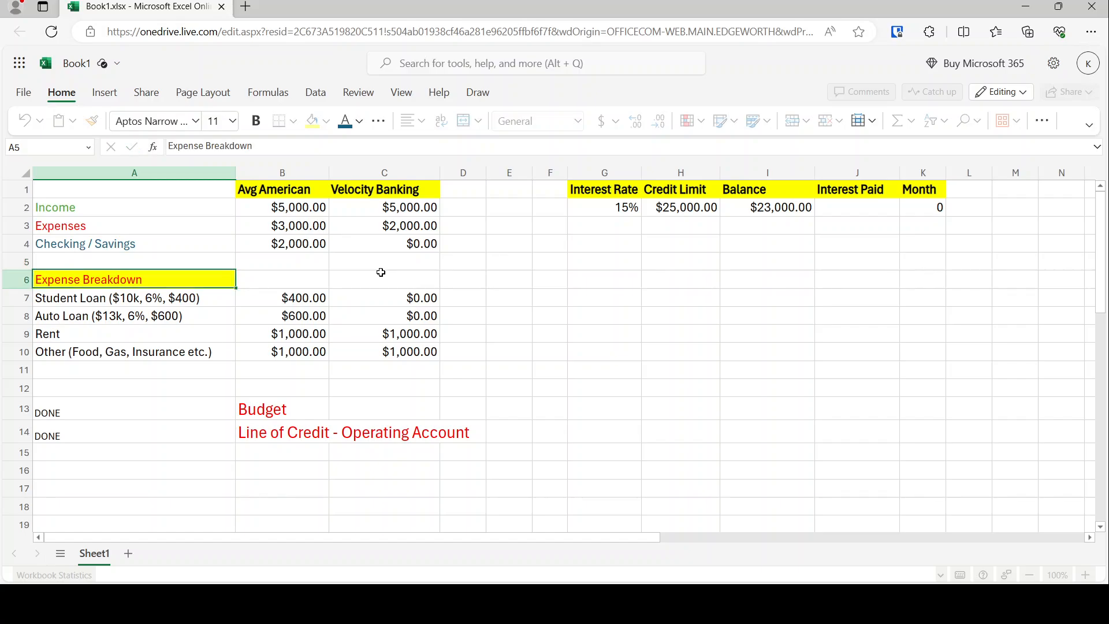
key(Down)
key(Down)
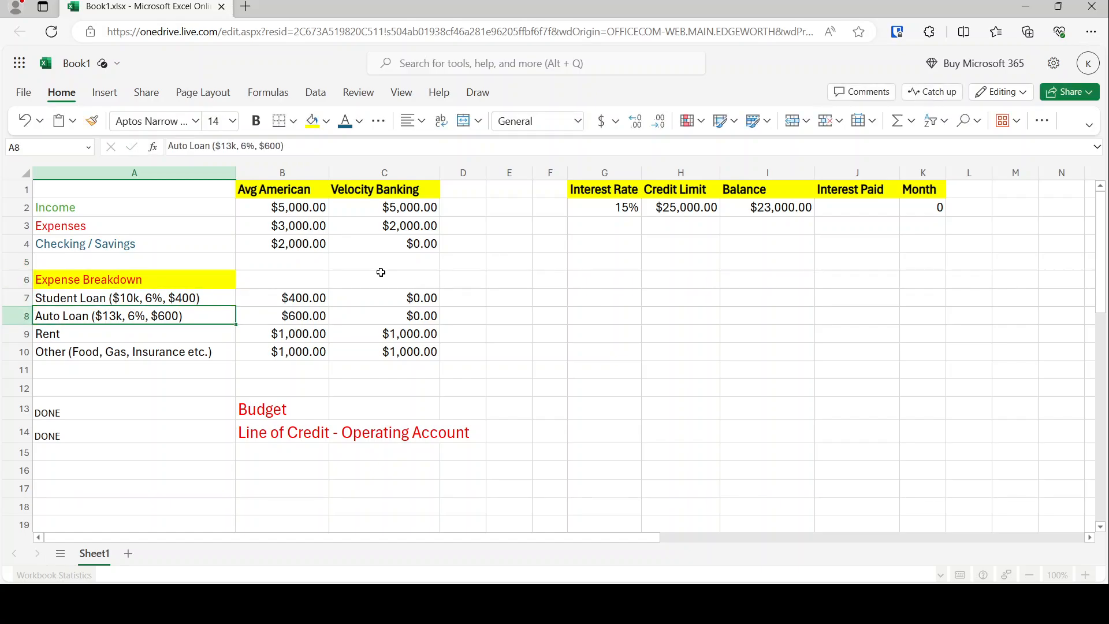
Step: Insert a blank row at row 5, above the Expense Breakdown section
click(24, 263)
right_click(24, 266)
click(87, 199)
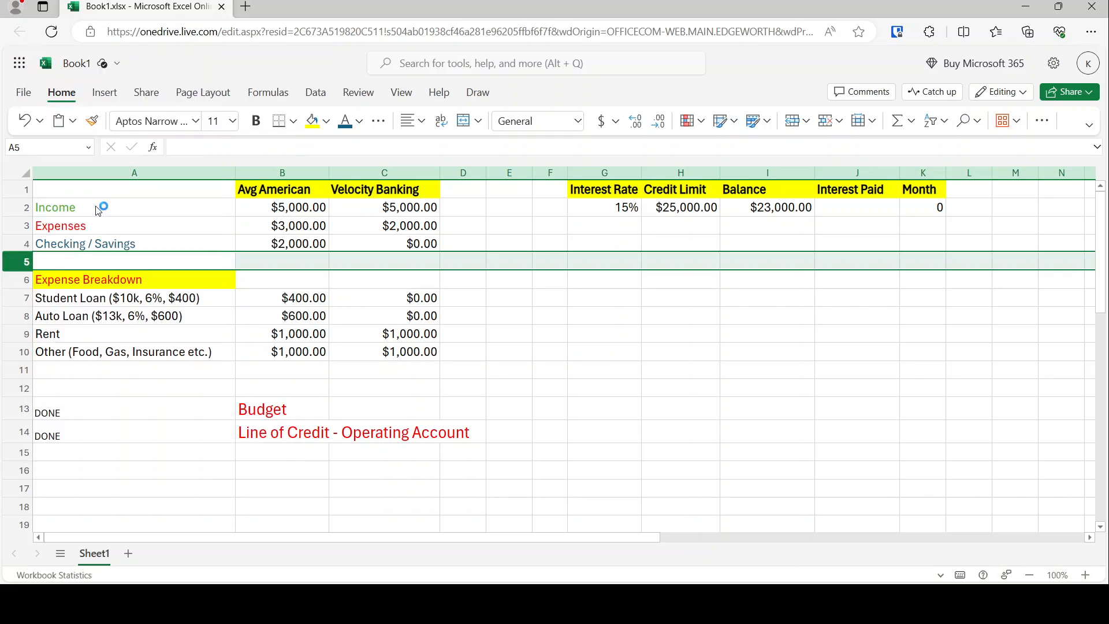
Step: Copy the Rent label into A5 below Checking / Savings and change the copy's text to Cash Flow
click(49, 352)
key(ctrl+x)
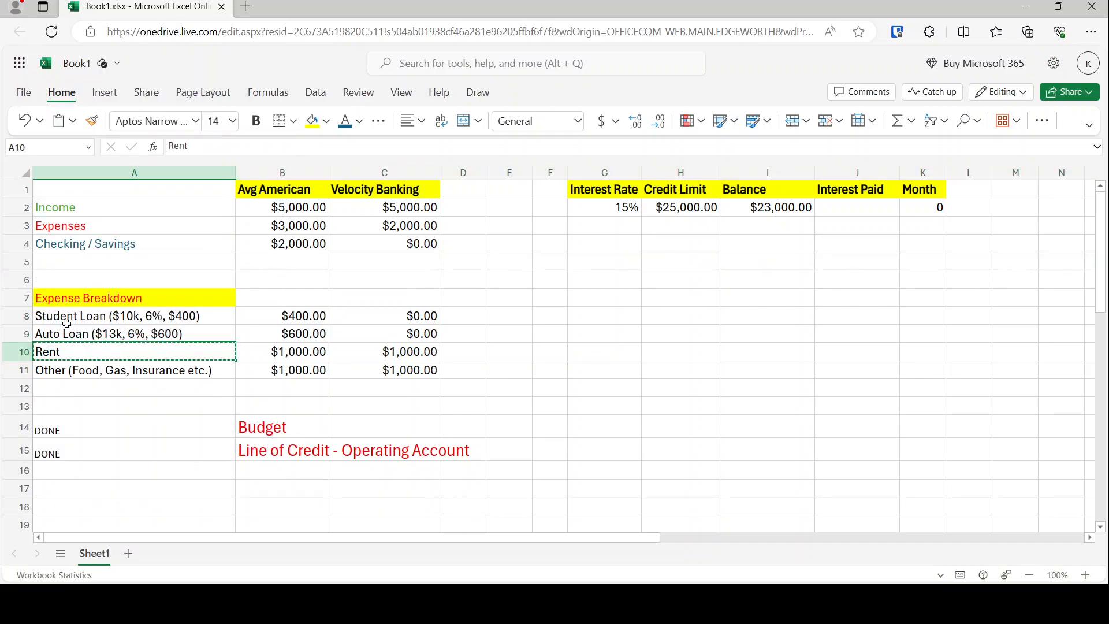
click(97, 255)
key(ctrl+v)
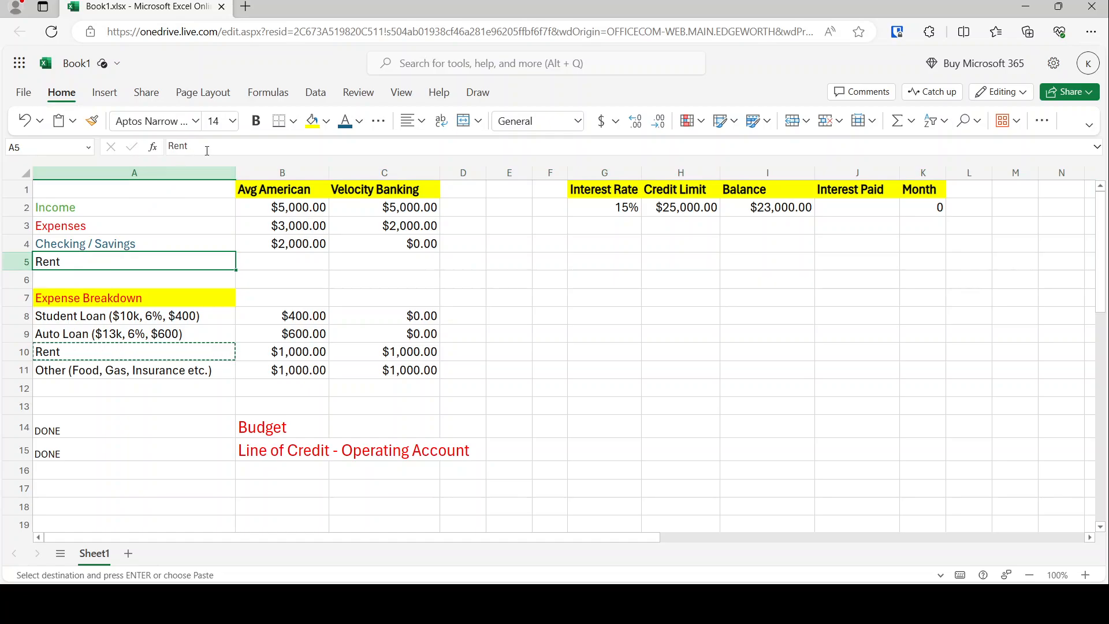
drag(205, 146, 144, 140)
text(Cash Flow)
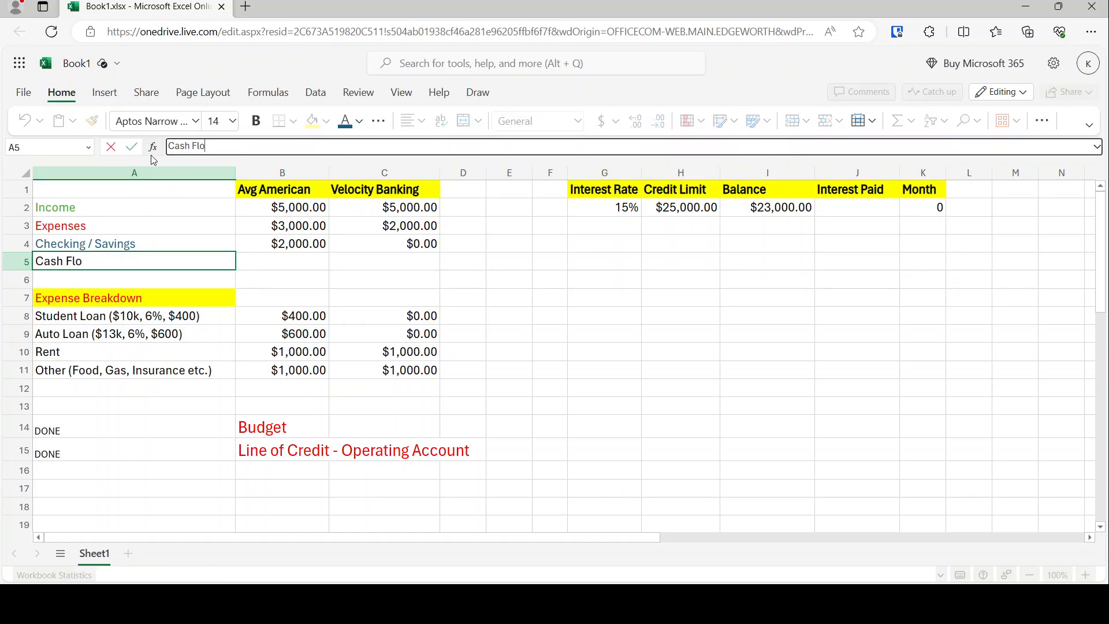
key(Return)
Step: Calculate the Velocity Banking cash flow in C5 as income minus expenses with the formula =C2-C3
key(Right)
key(Up)
key(Right)
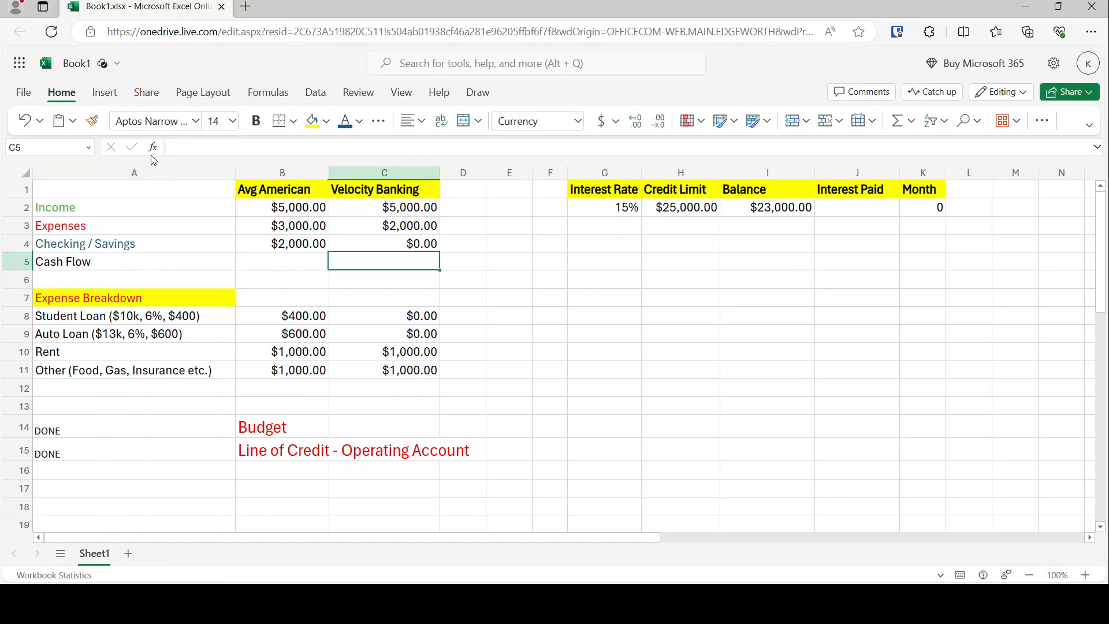
text(=c2)
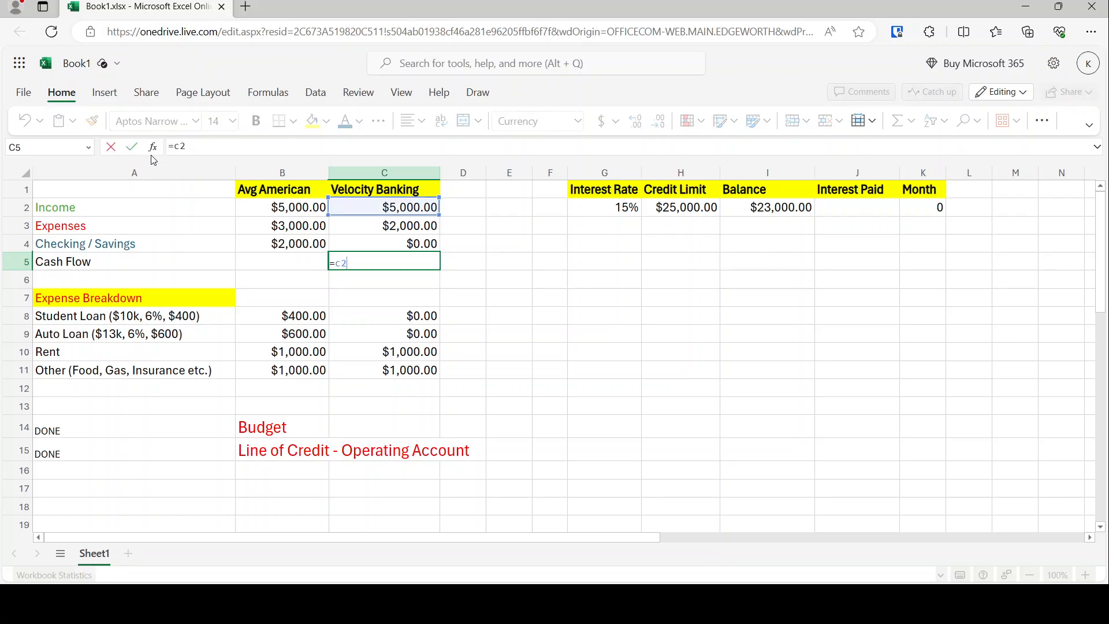
text(-c3)
key(Return)
key(Up)
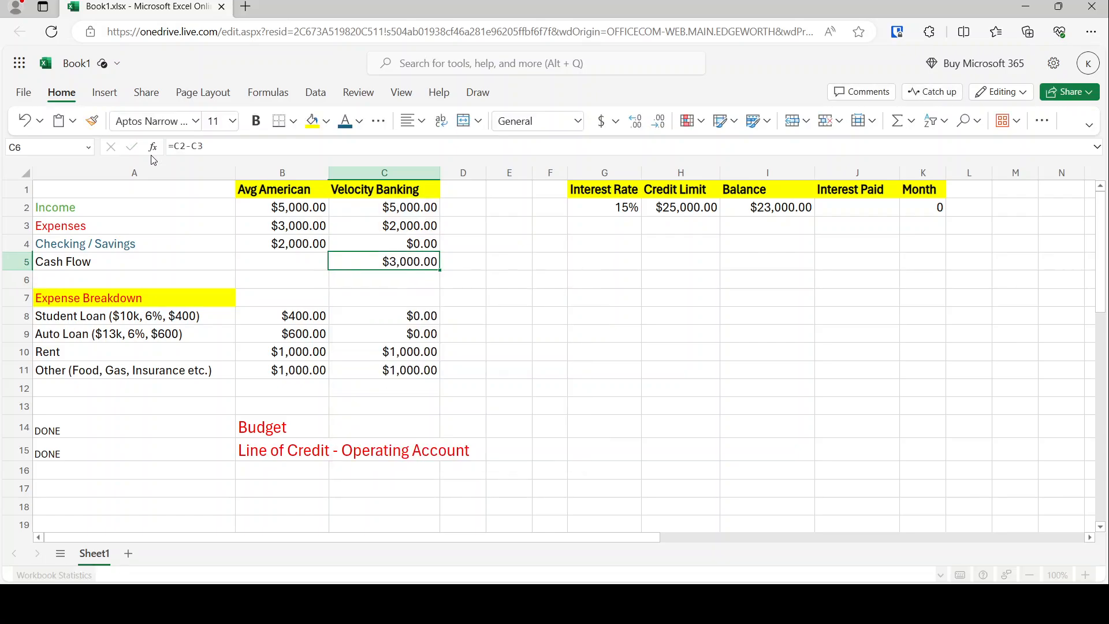
Step: Examine the line of credit's starting balance in I2, the cells below it, and the adjacent Interest Paid cell
key(Up)
key(Up)
key(Up)
key(Right)
key(Right)
key(Right)
key(Right)
key(Right)
key(Right)
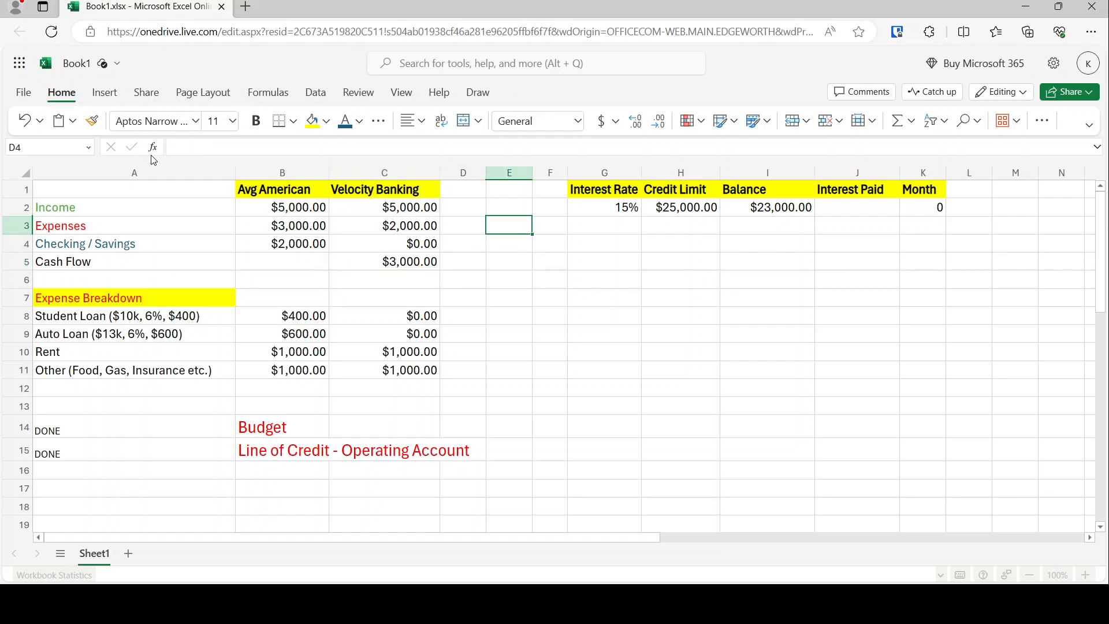
key(Down)
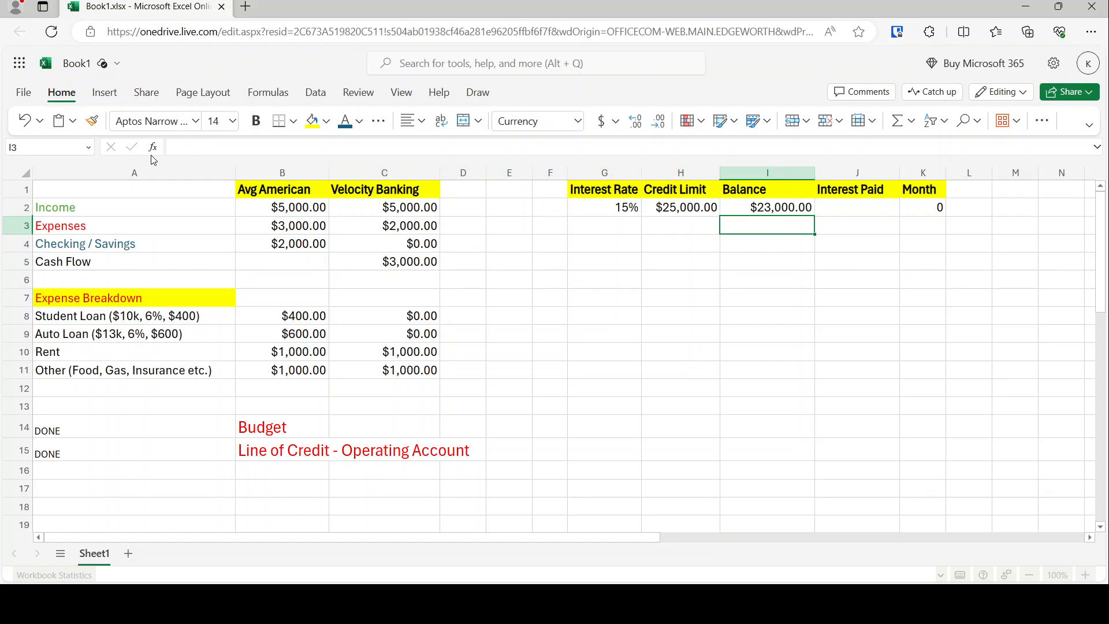
key(Up)
key(shift+Down)
key(shift+Down)
key(shift+Down)
key(shift+Down)
key(shift+Down)
key(shift+Down)
key(shift+Down)
key(shift+Down)
key(shift+Down)
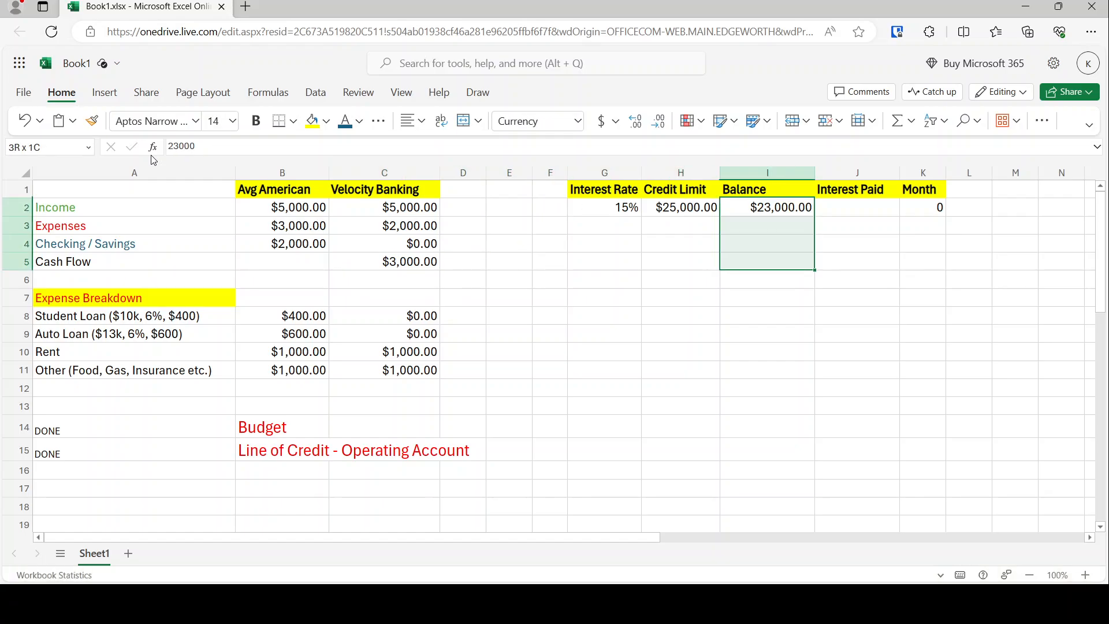
key(Up)
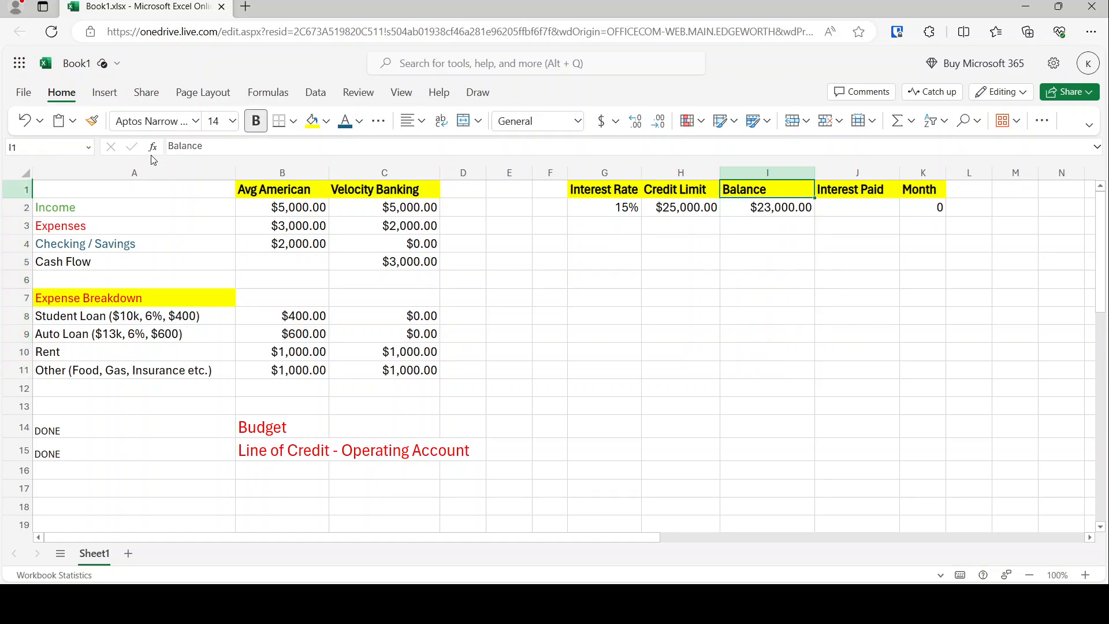
key(Down)
key(Down)
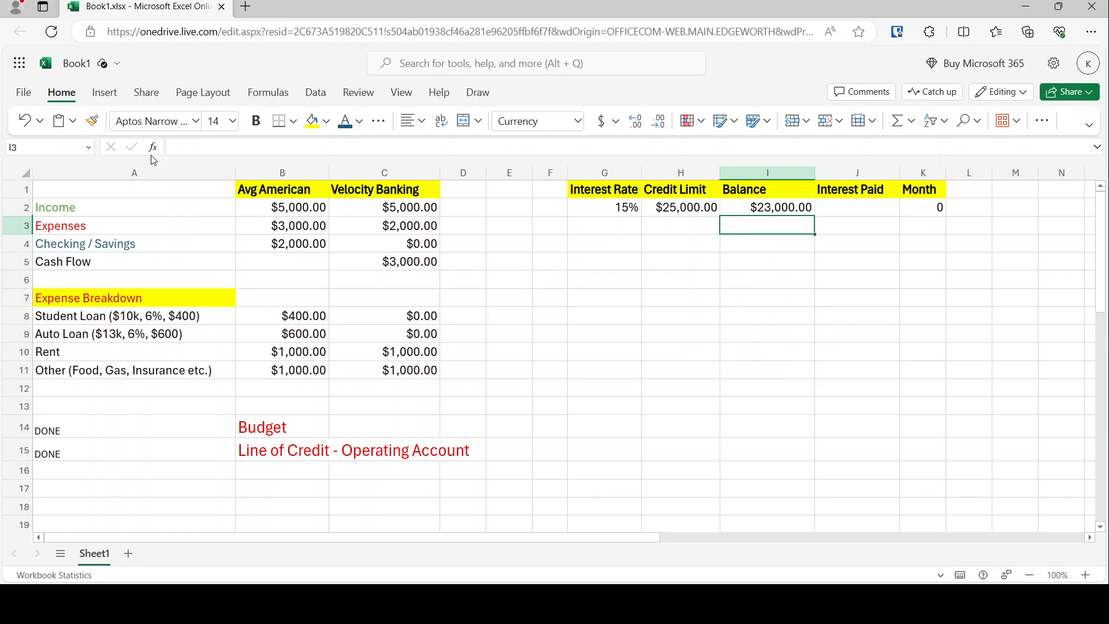
key(Up)
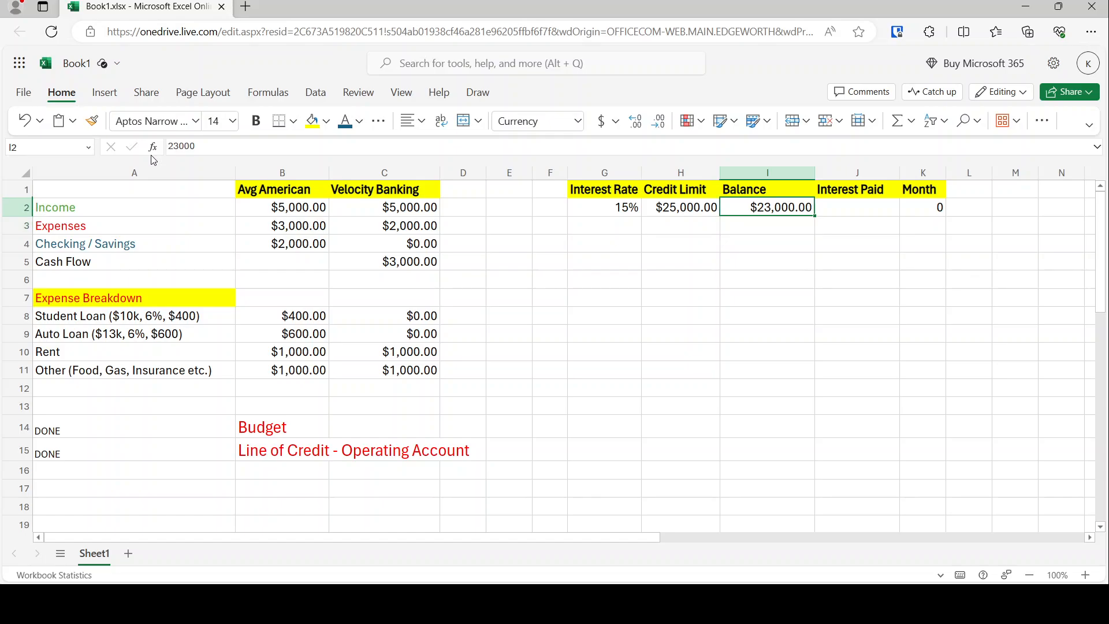
key(shift+Right)
key(Down)
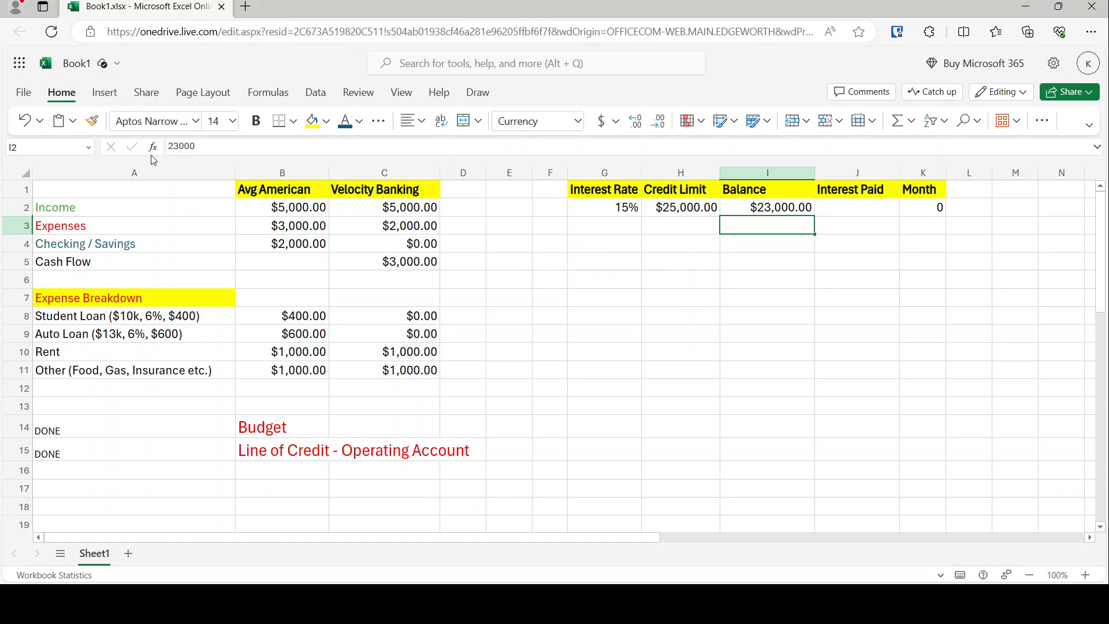
key(Up)
key(Right)
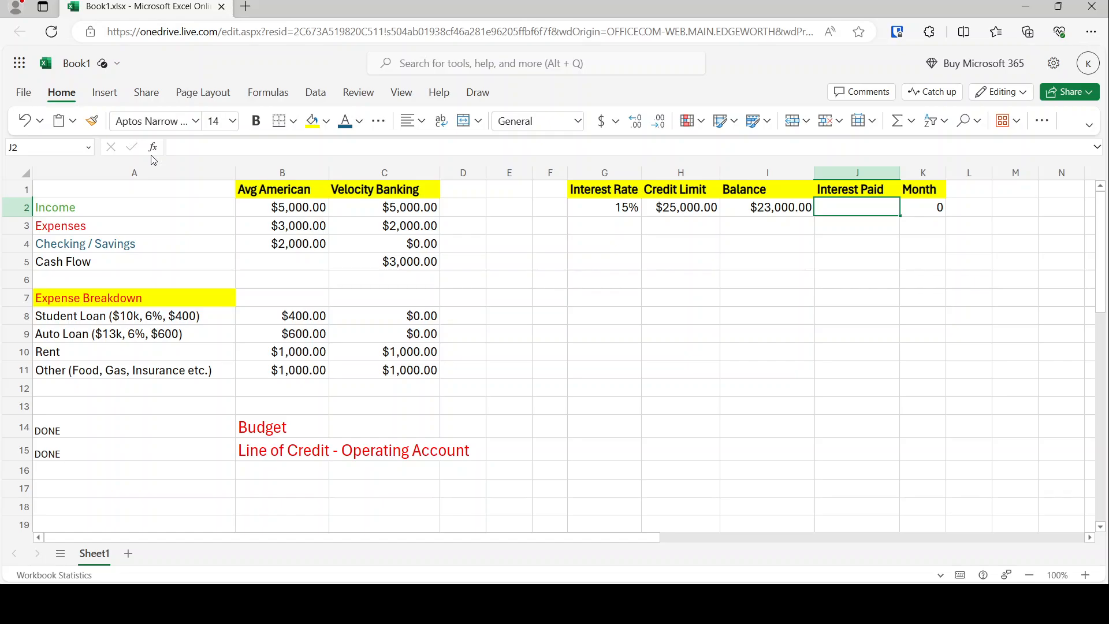
Step: Enter 1 in K3 as the next month of the line of credit table
key(Tab)
key(Down)
text(1)
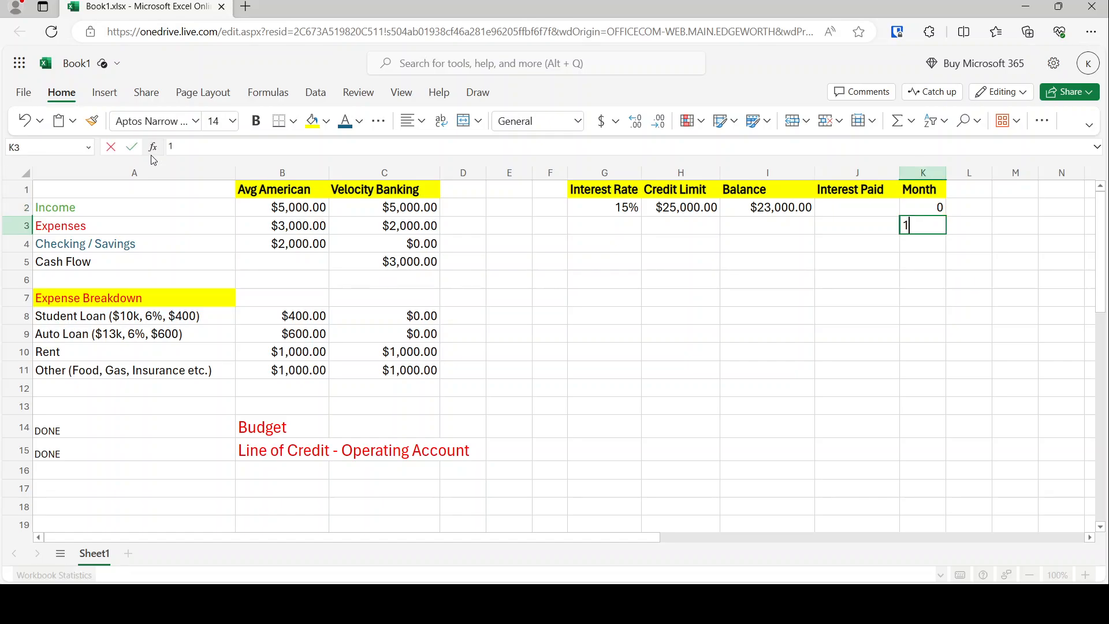
key(Return)
Step: Calculate the month 1 balance in I3 with the formula =I2+J2-3000
key(Left)
key(Up)
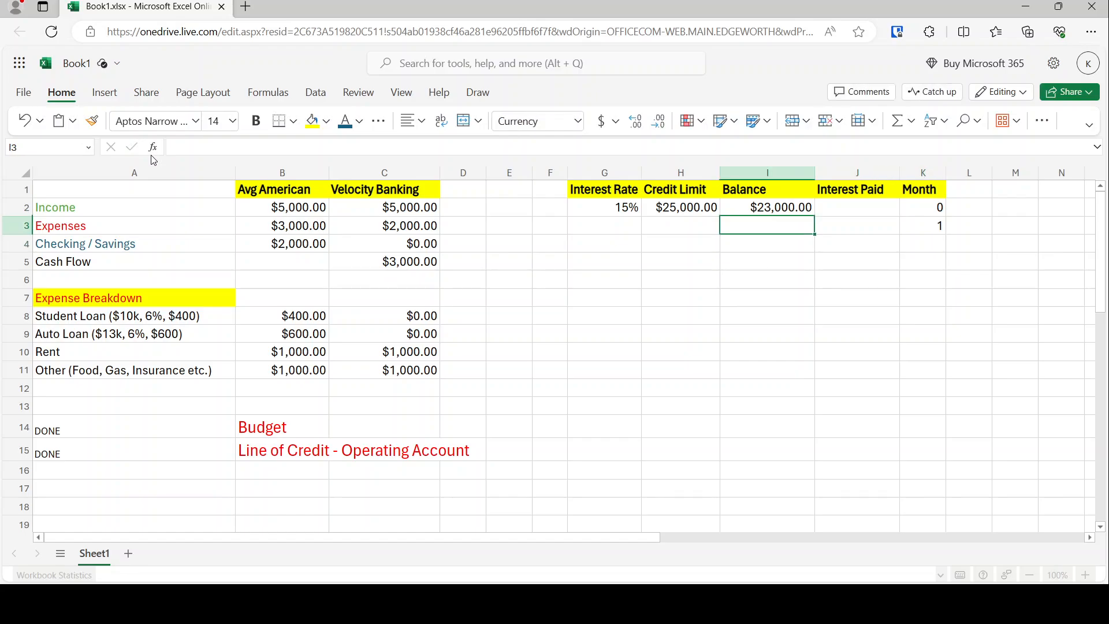
text(=i)
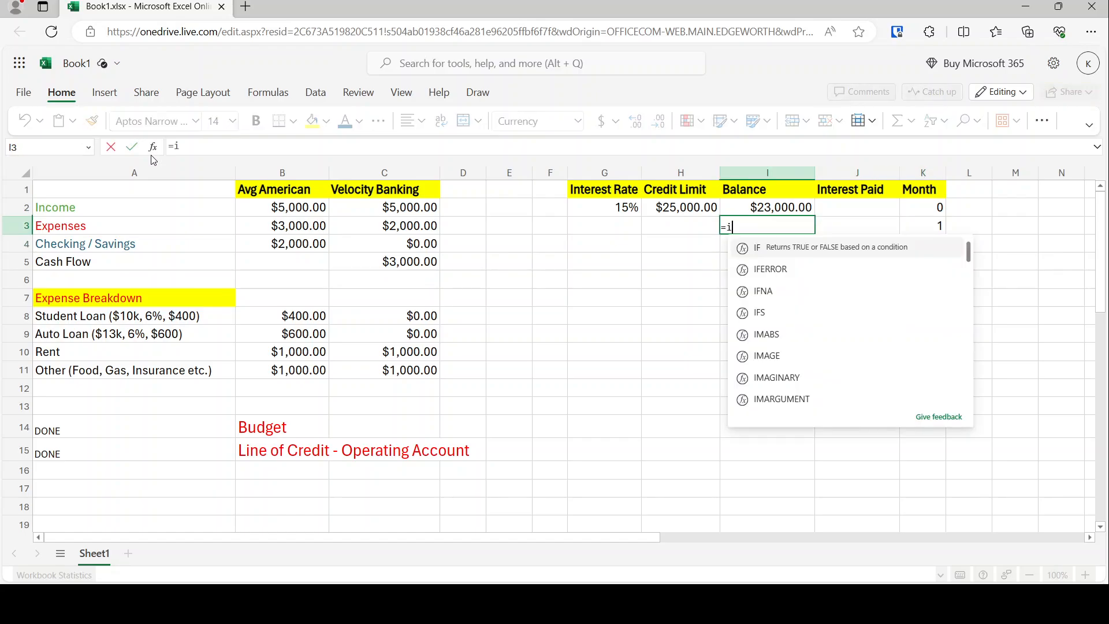
text(2+)
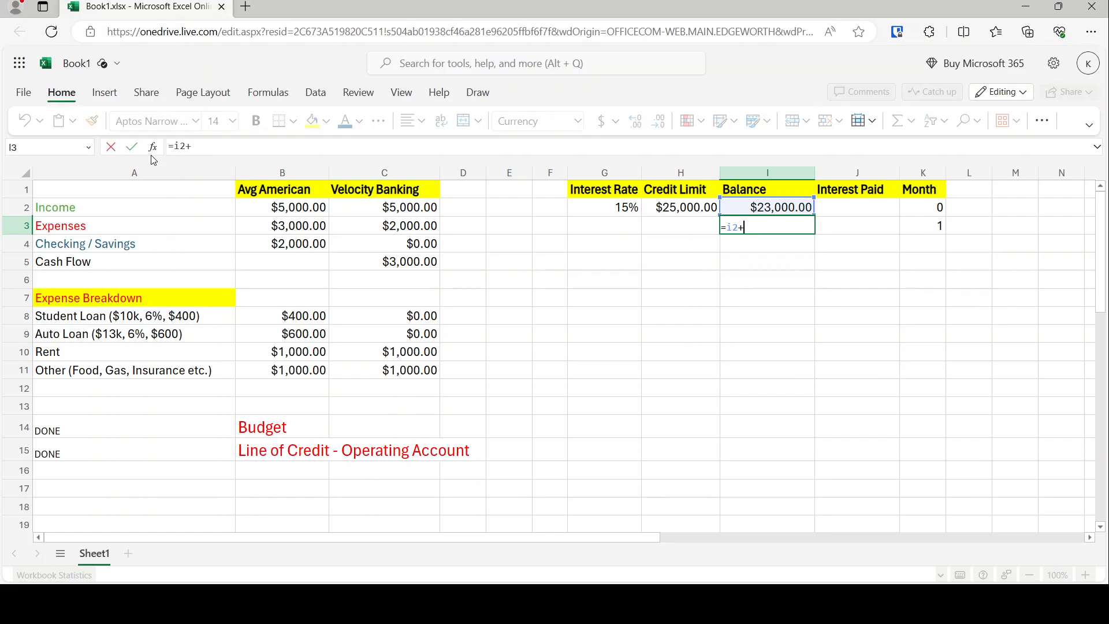
text(j2)
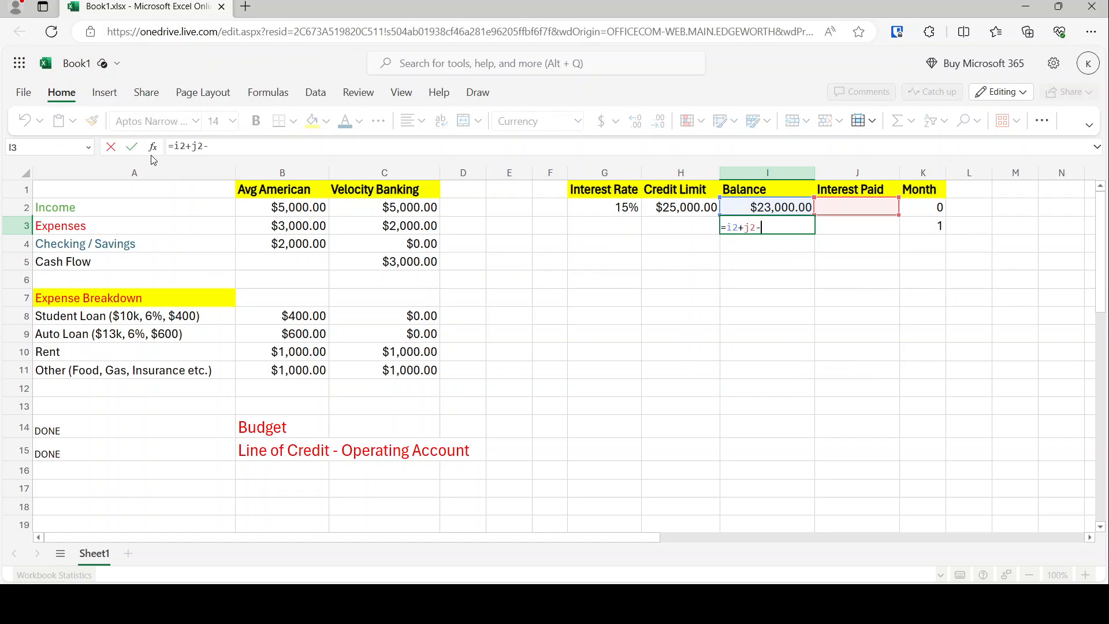
text(-3000)
key(Return)
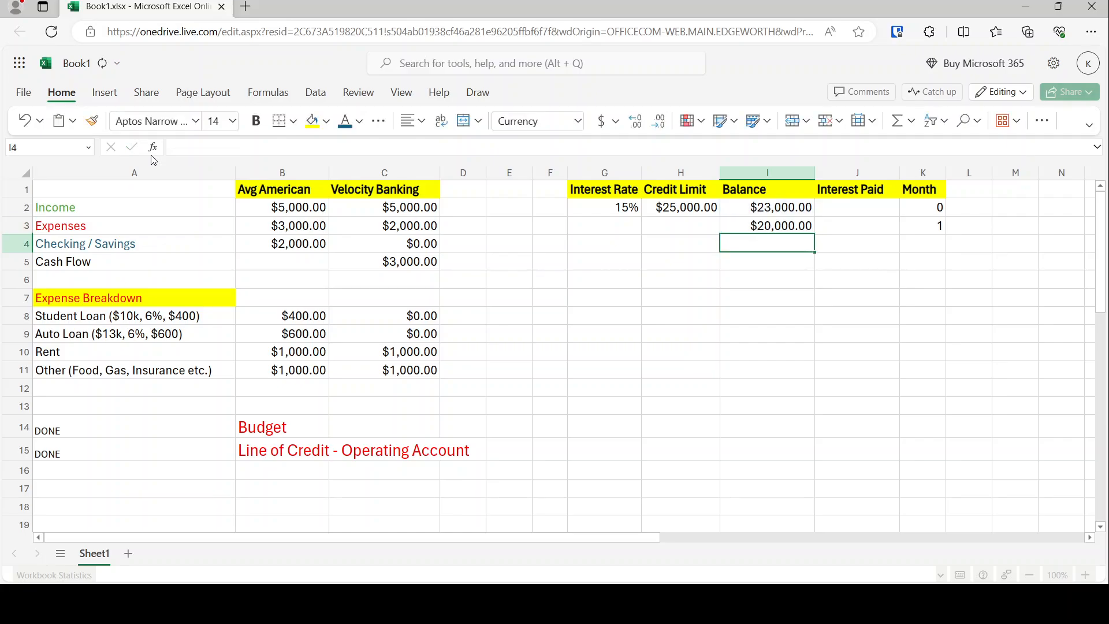
Step: Insert an AVERAGE function of the balances I3 and I2 in the month 1 Interest Paid cell J3
key(Up)
key(Right)
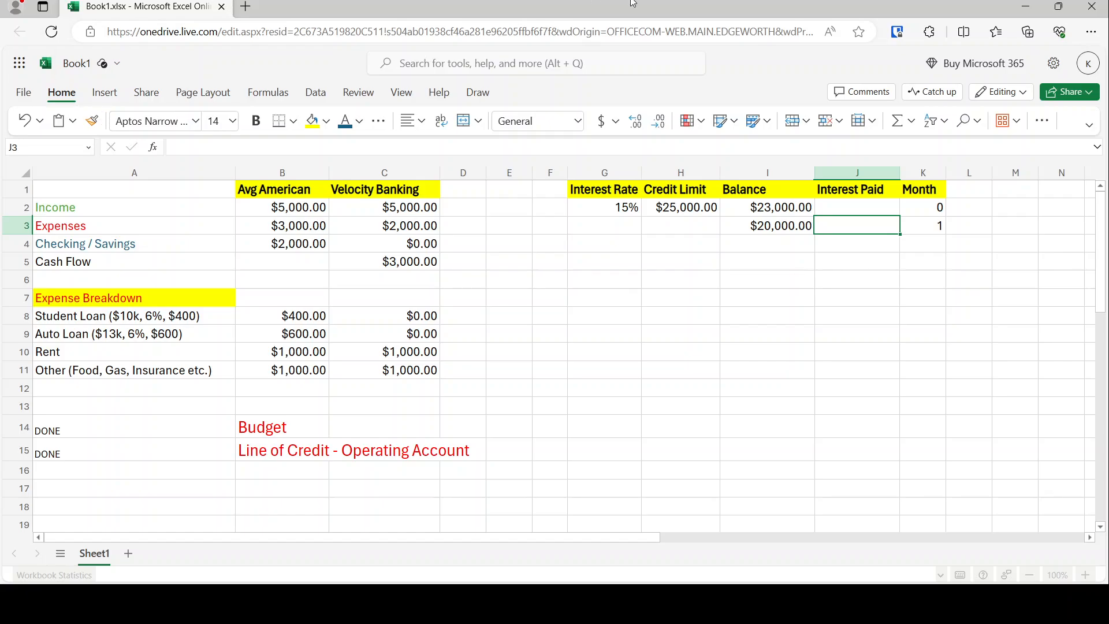
click(911, 123)
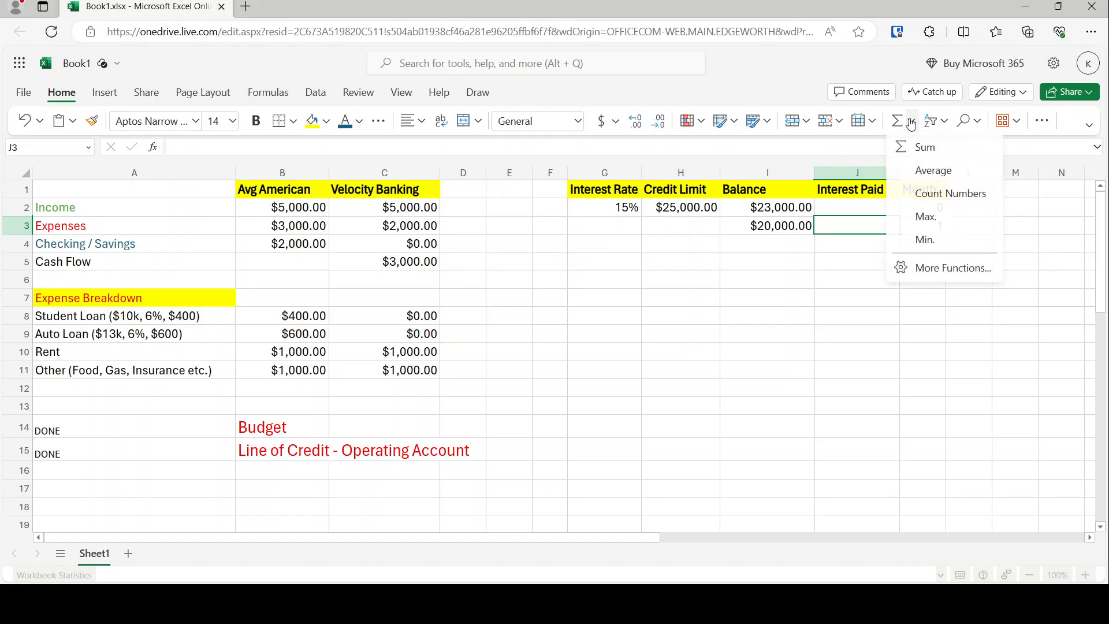
click(922, 171)
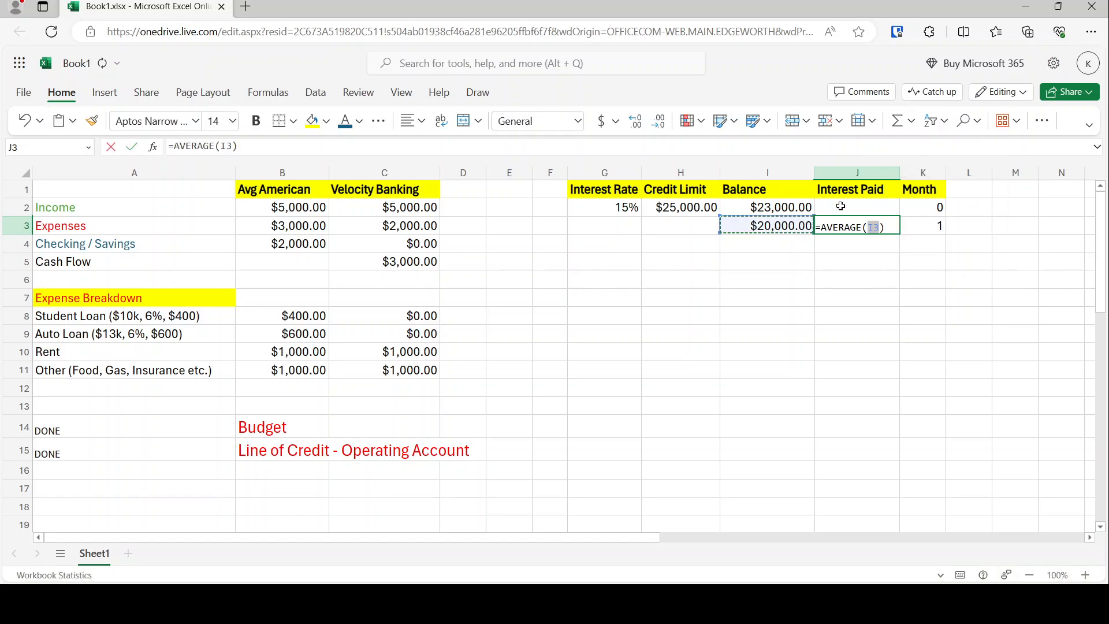
ctrl+click(790, 206)
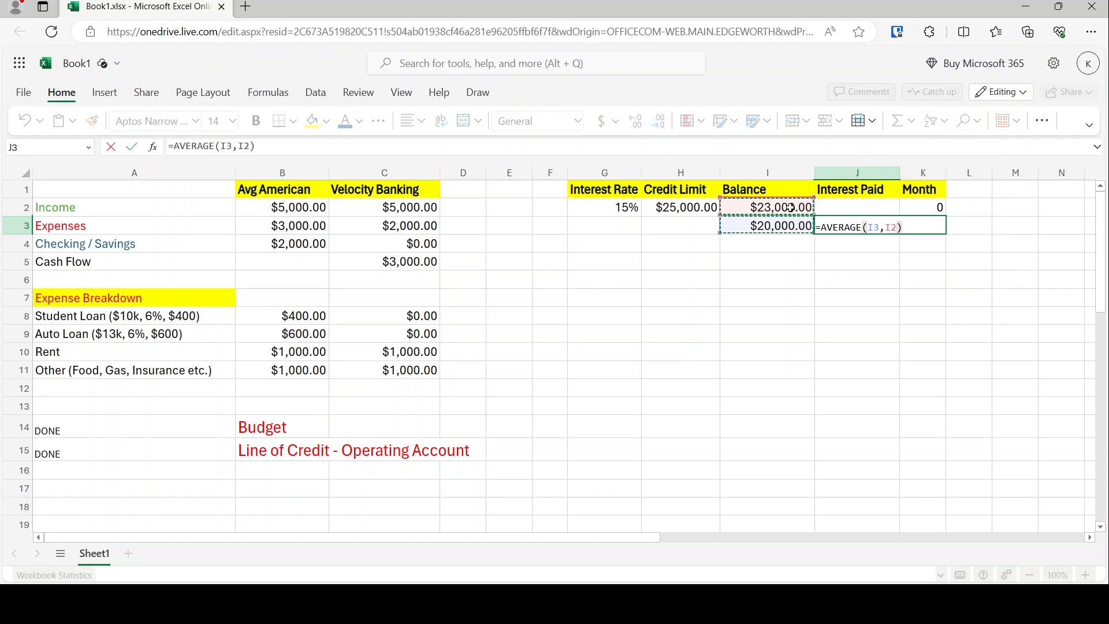
key(Return)
key(Up)
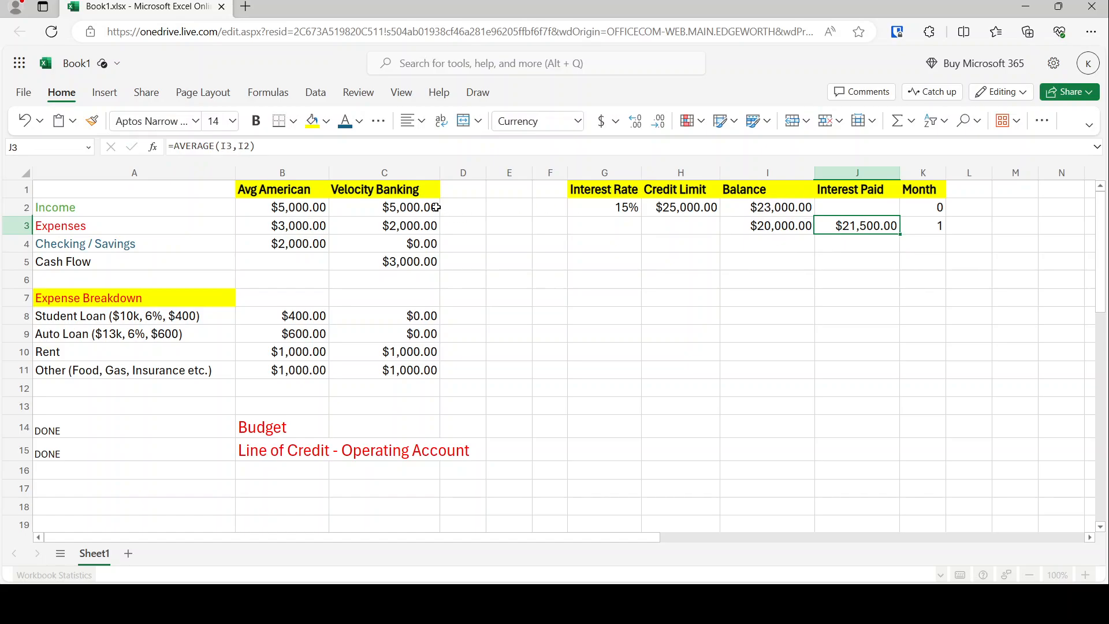
Step: Extend the J3 interest formula to multiply the average balance by 0.15 and divide it by 12
click(314, 147)
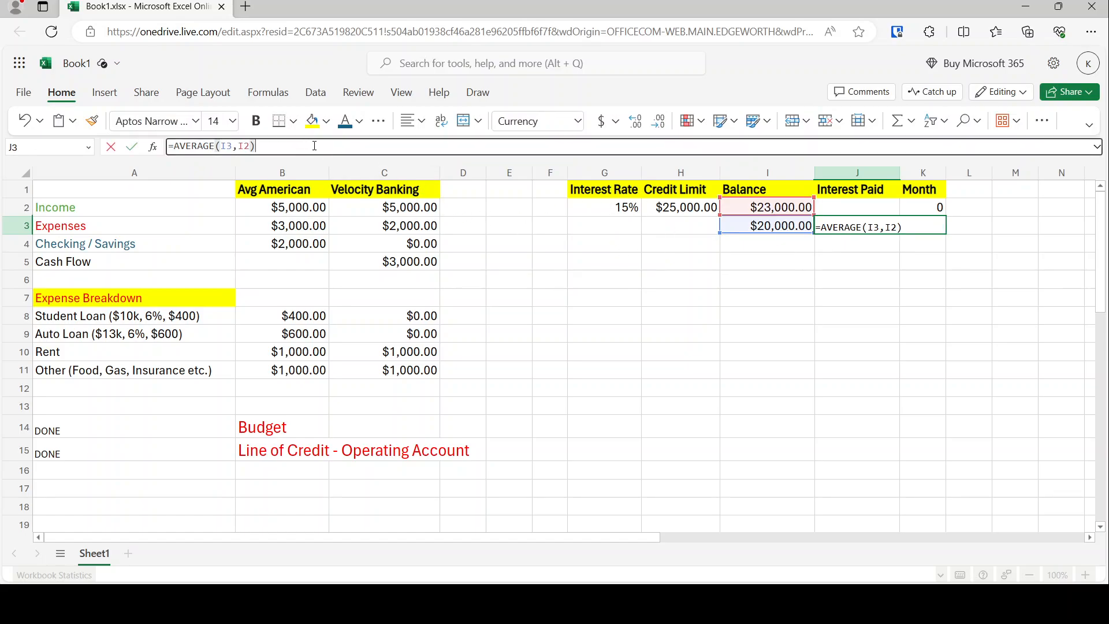
text(*)
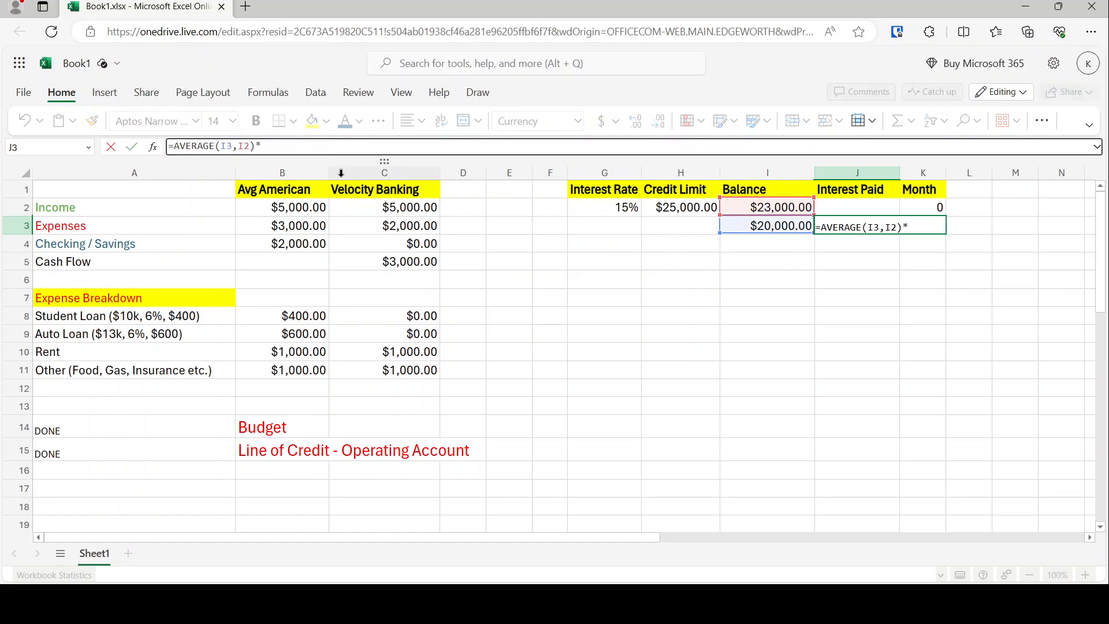
text(G2)
key(Return)
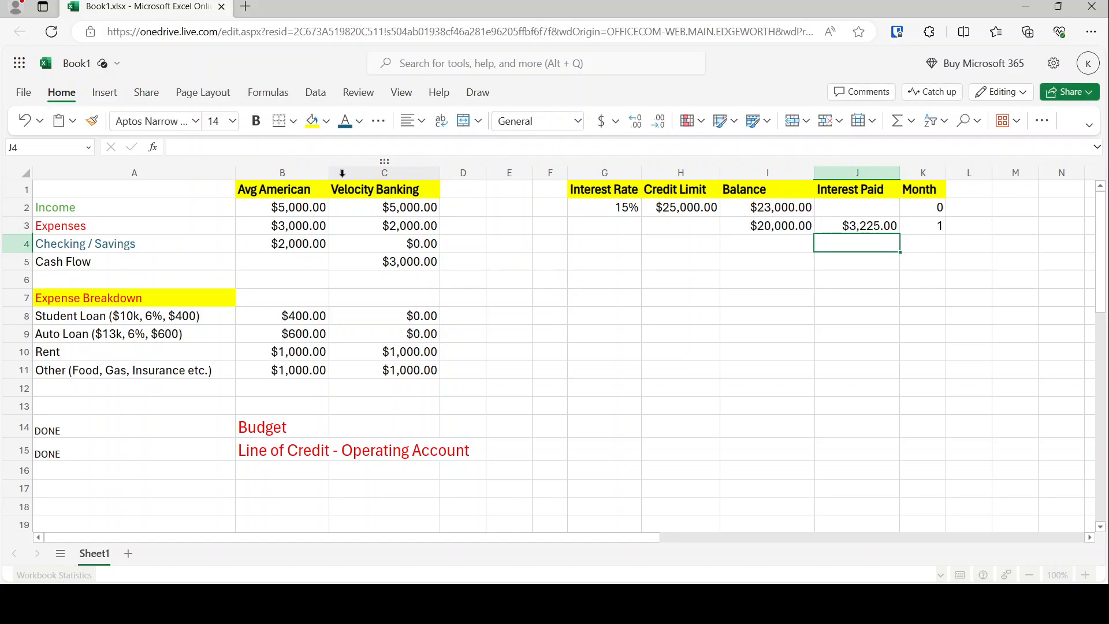
key(Up)
click(308, 146)
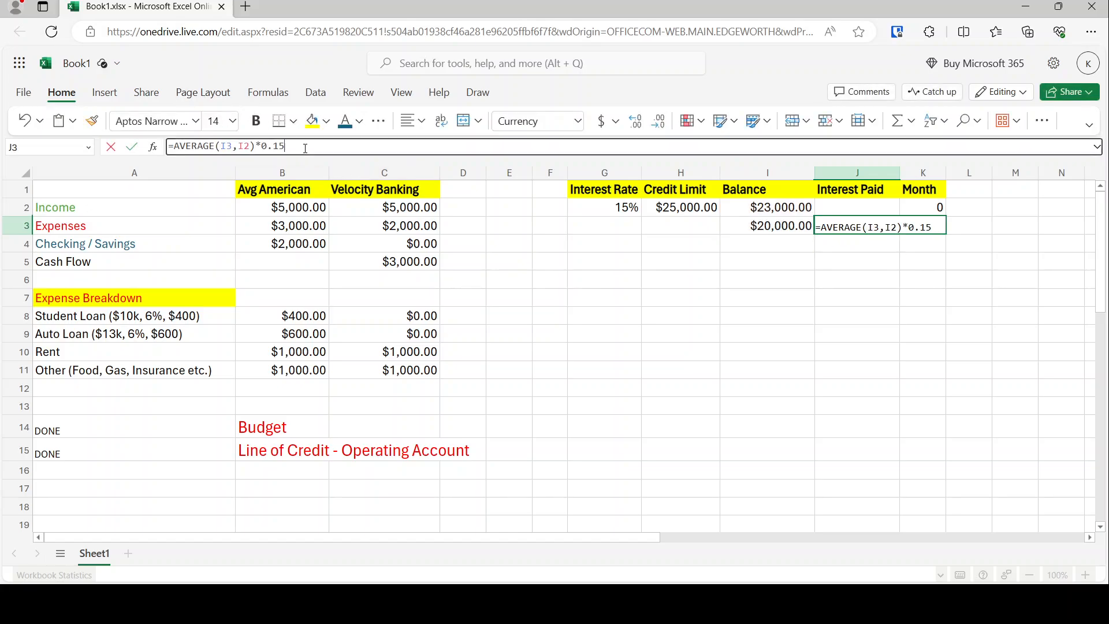
text(/12)
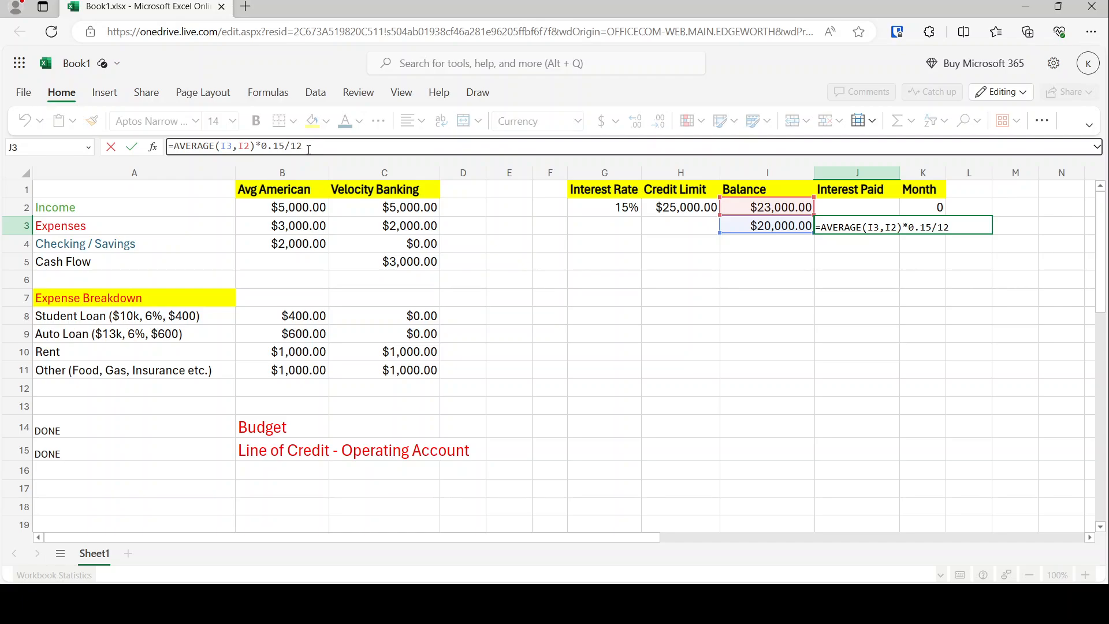
key(ctrl+Return)
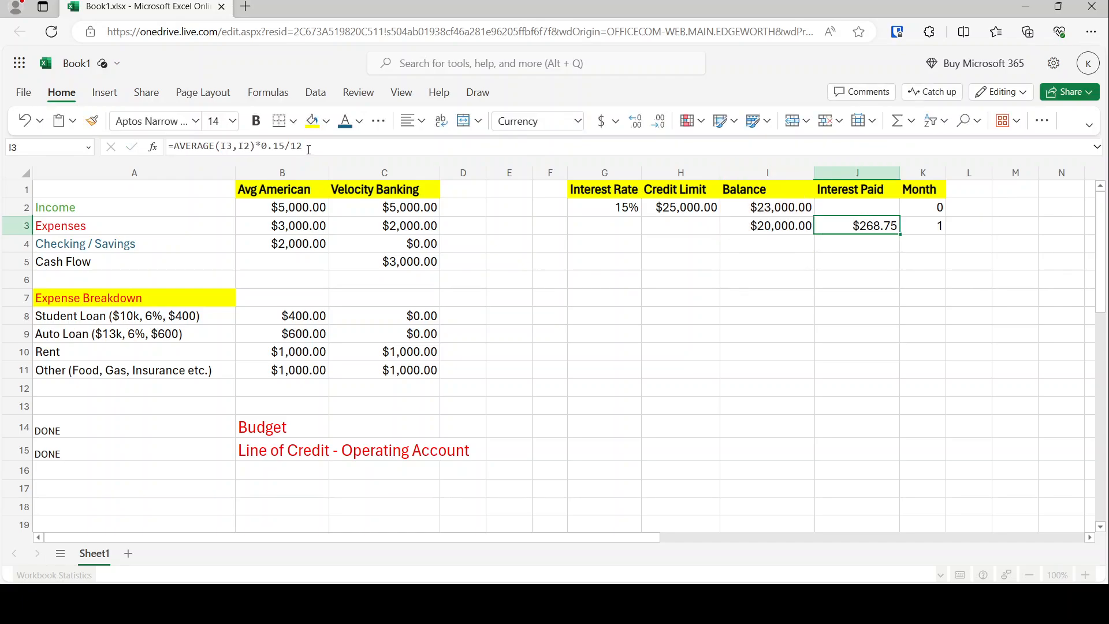
Step: Review the interest rate in G2, and copy the Balance and Interest Paid formulas from I3:J3 into I4:J4
key(Left)
key(Left)
key(Up)
key(Left)
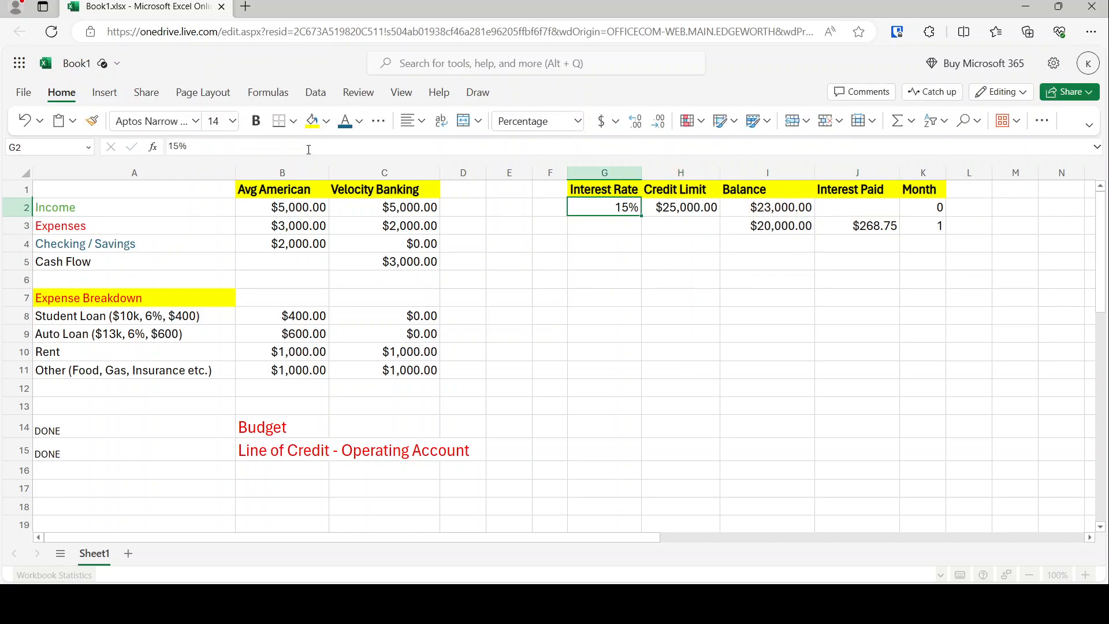
key(Right)
key(Right)
key(Down)
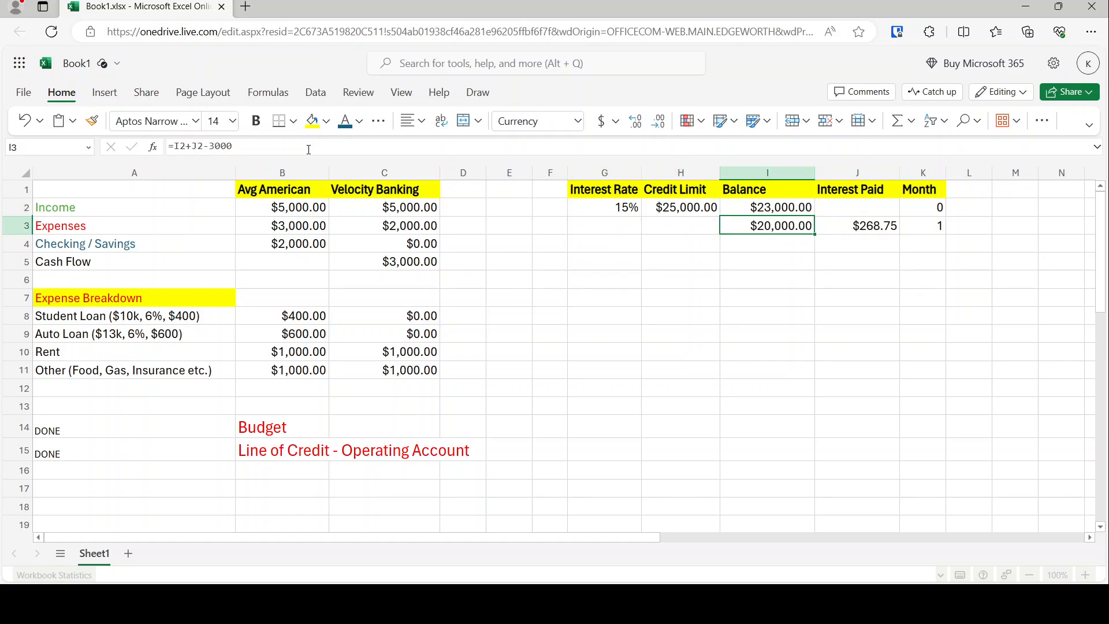
key(shift+Right)
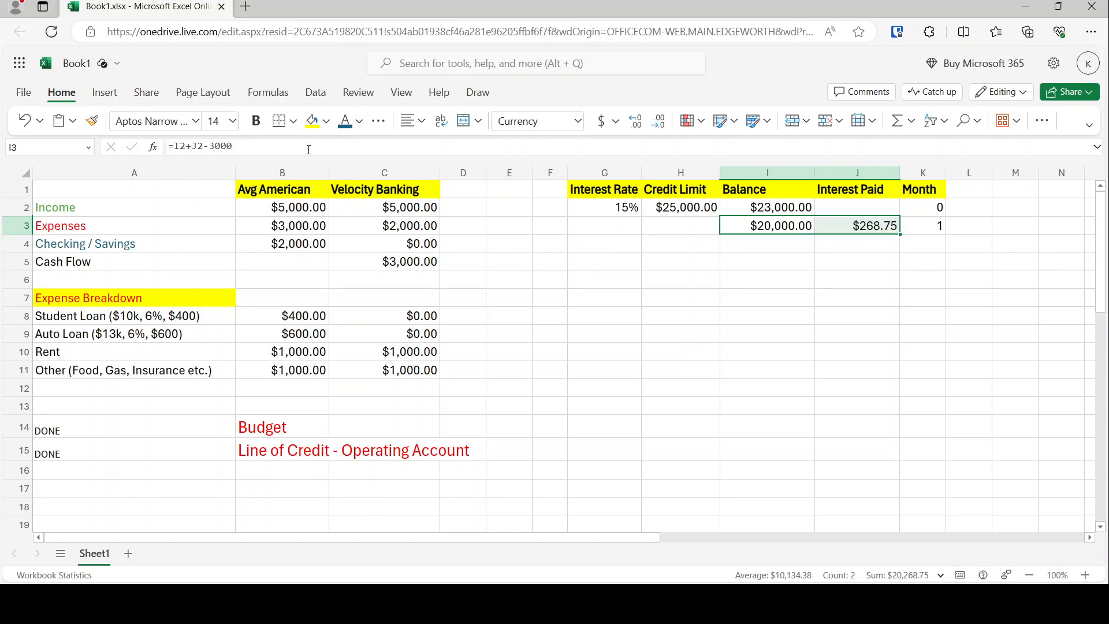
key(ctrl+c)
key(Down)
key(ctrl+v)
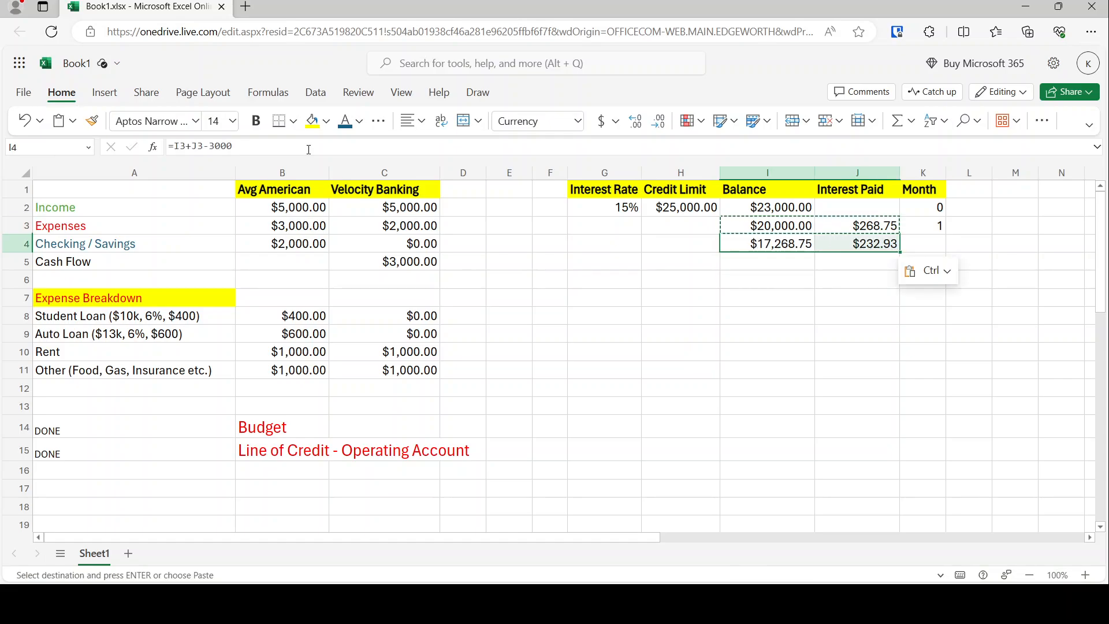
Step: Paste the copied Balance and Interest Paid formulas into rows 5 through 8 of columns I and J
key(Down)
key(ctrl+v)
key(Down)
key(ctrl+v)
key(Down)
key(ctrl+v)
key(ctrl+Down)
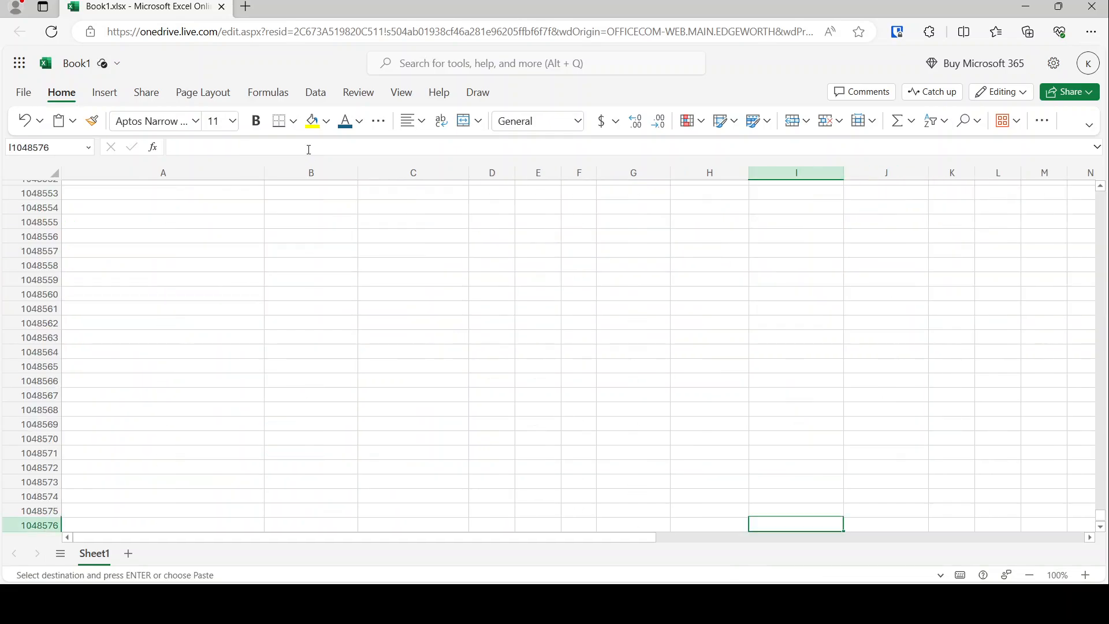
key(ctrl+Up)
key(Down)
key(ctrl+v)
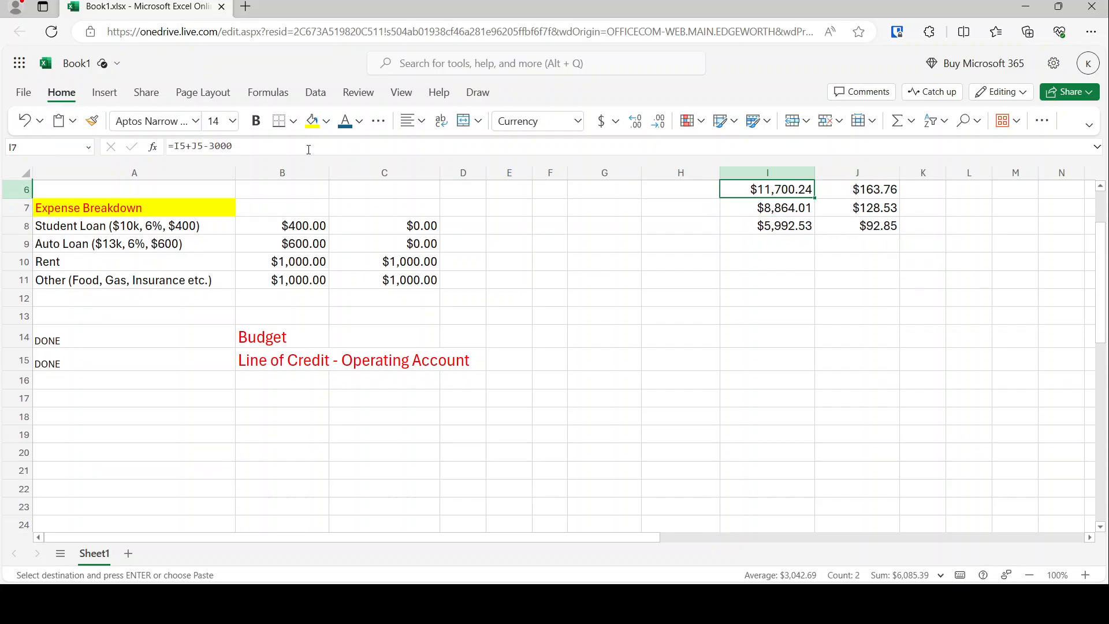
Step: Continue pasting the Balance and Interest Paid formulas into rows 9 through 11
key(ctrl+Up)
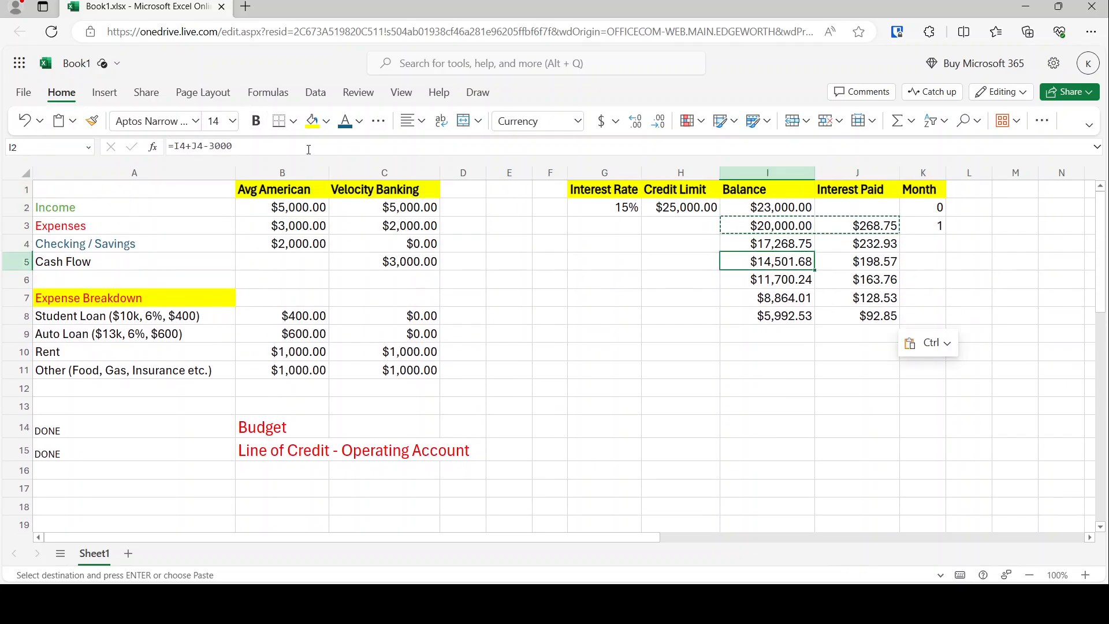
key(ctrl+Down)
key(Down)
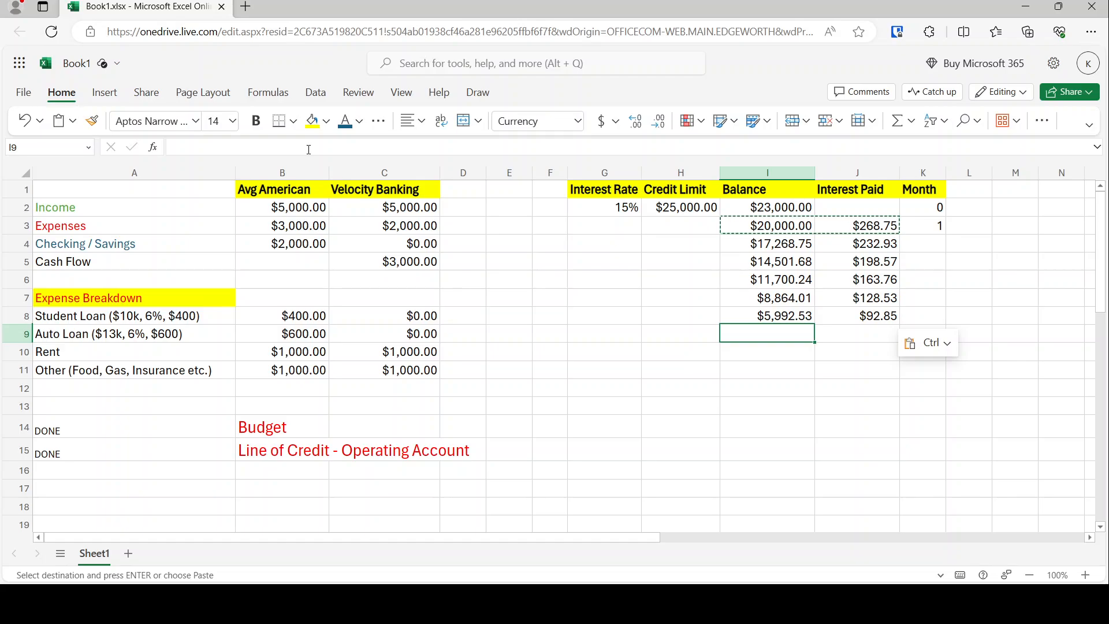
key(ctrl+v)
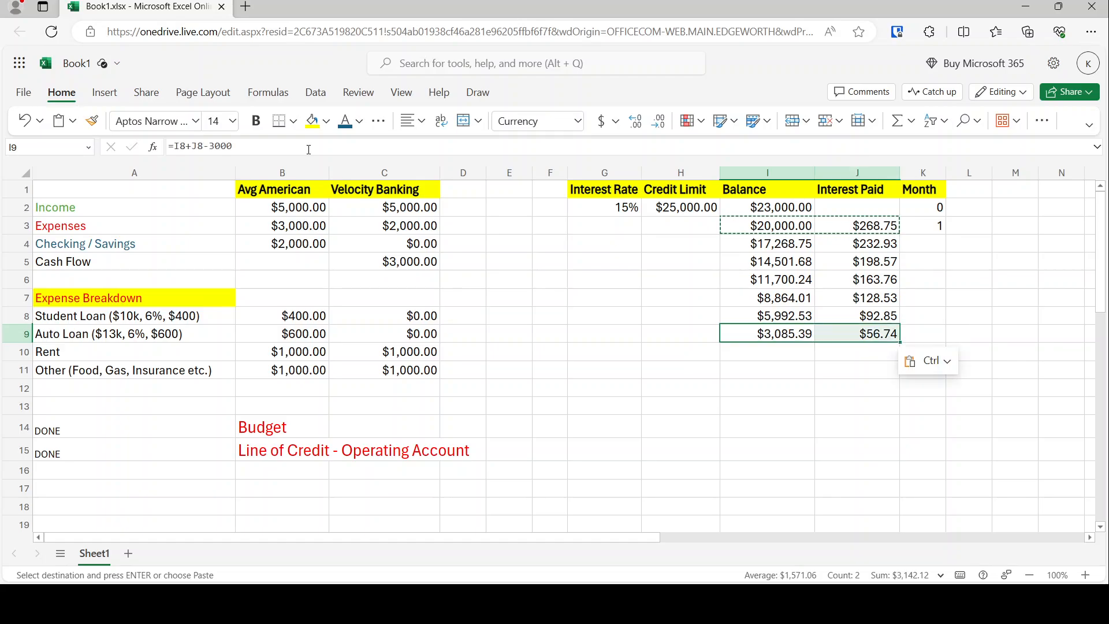
key(Down)
key(ctrl+v)
key(Down)
key(ctrl+v)
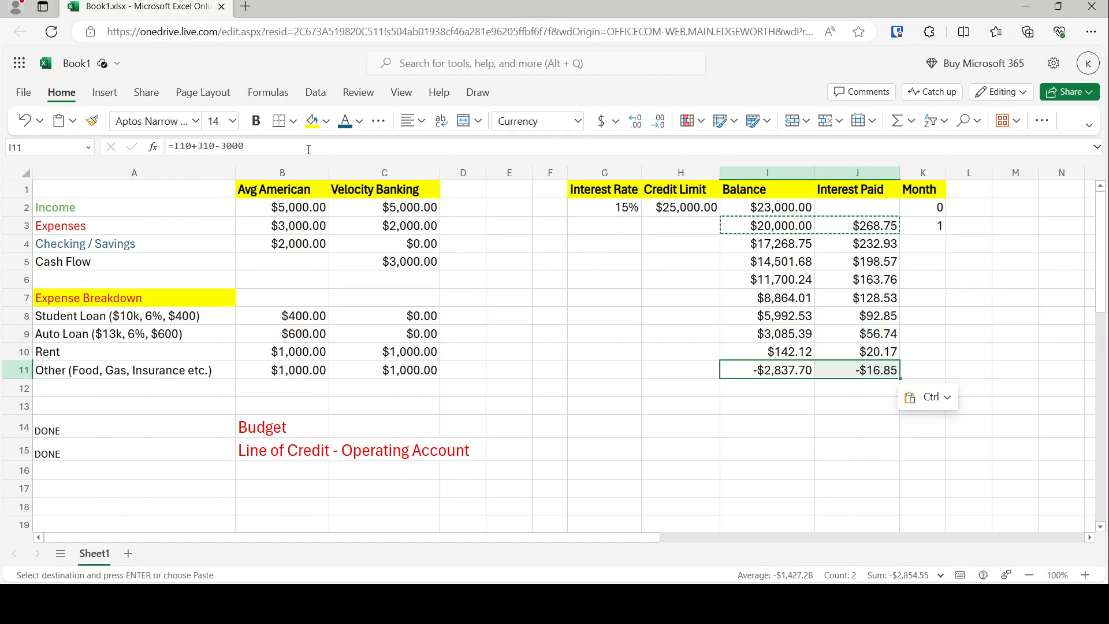
Step: Replace the negative final balance in I11 with 0
key(Up)
key(Down)
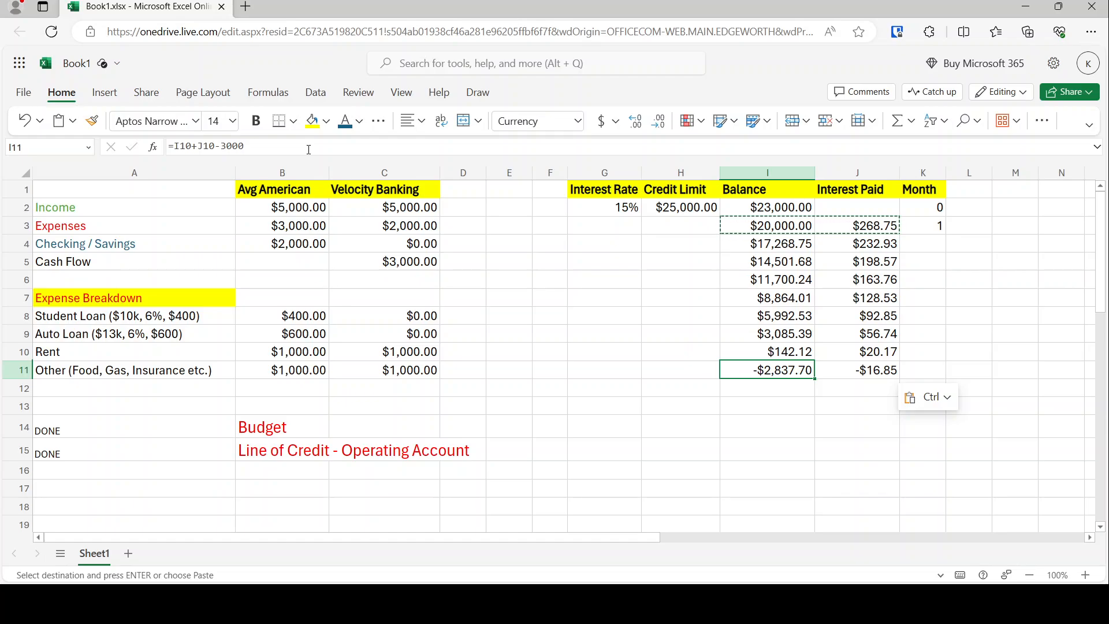
text(0)
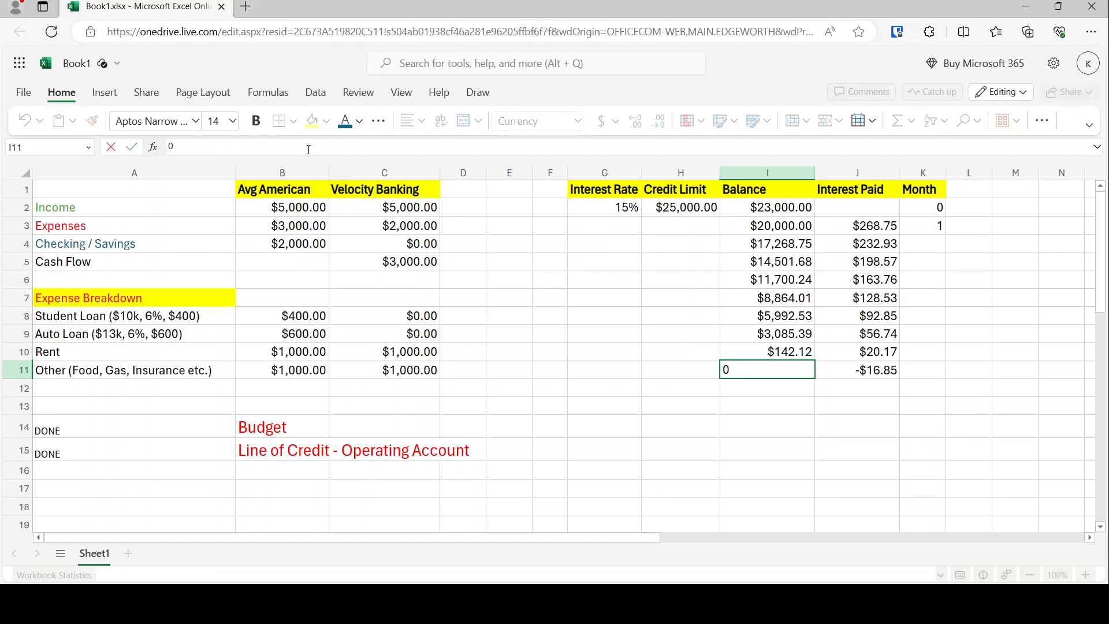
key(Return)
Step: Enter months 2 to 5 in K4:K7 and apply the suggested formula fill to the Month column down to K11
key(Up)
key(Right)
key(Right)
key(Up)
key(Up)
key(Up)
key(Up)
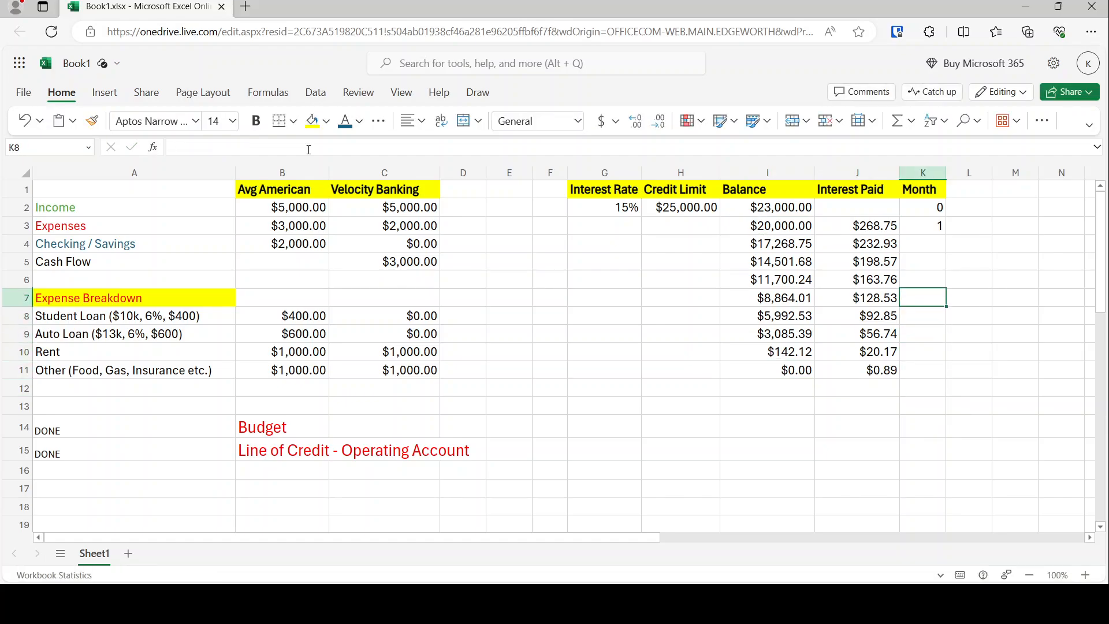
key(Up)
key(Up)
key(Up)
text(2)
key(Return)
text(3)
key(Return)
text(4)
key(Return)
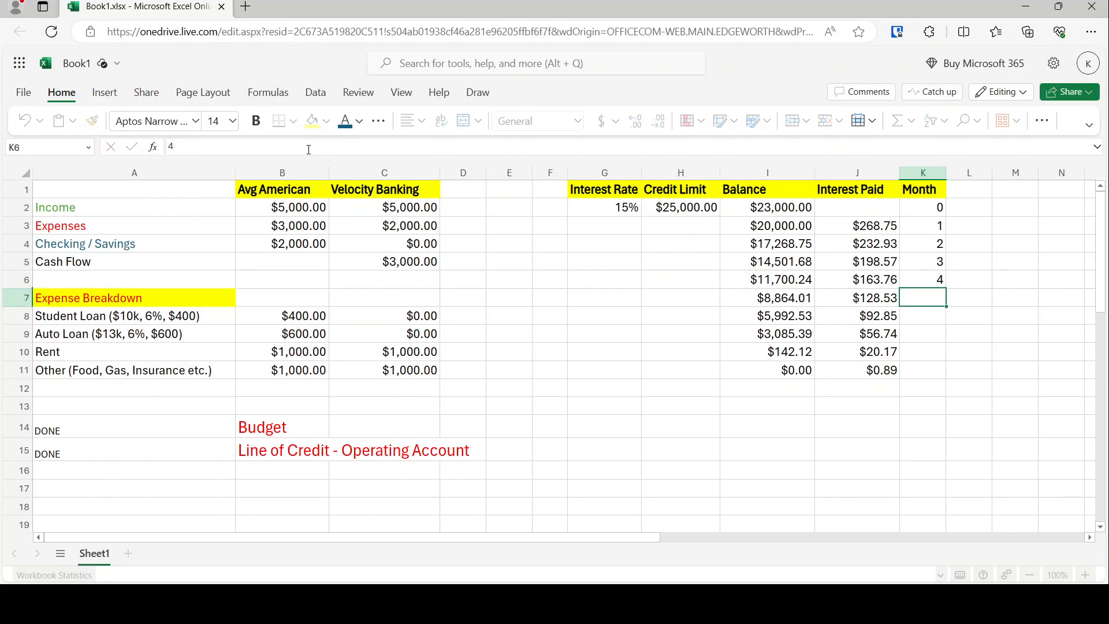
text(5)
key(Return)
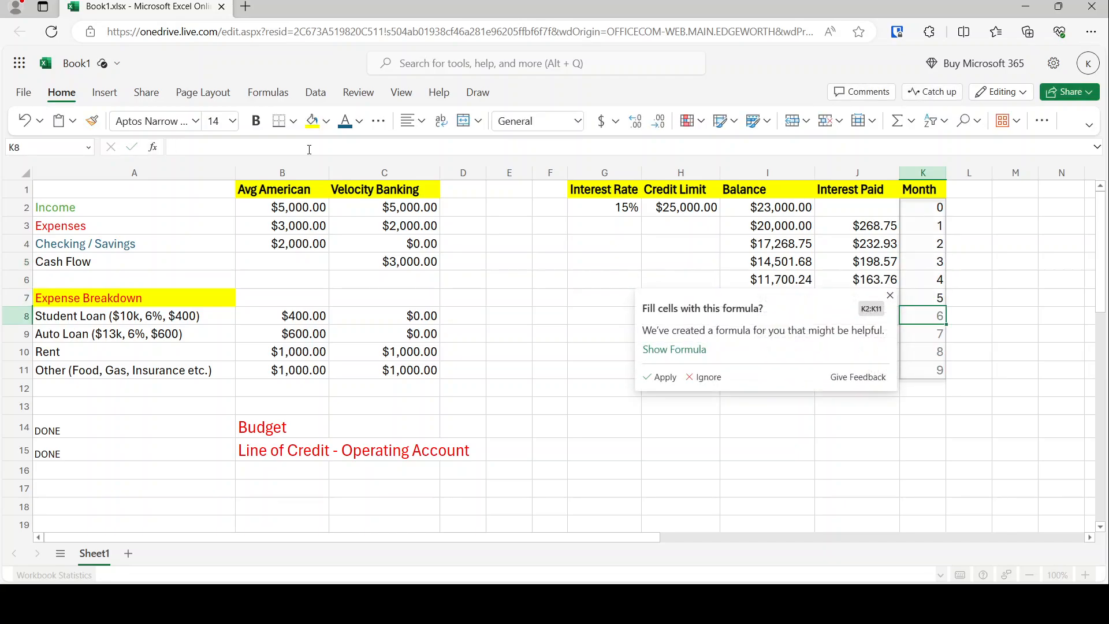
click(659, 377)
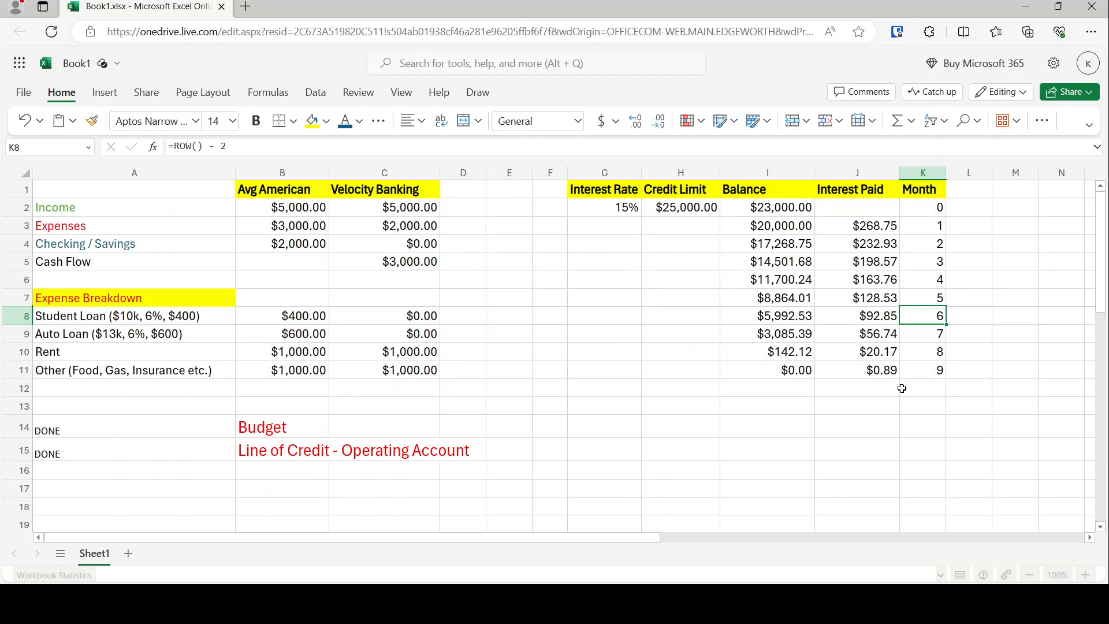
click(916, 367)
Step: Total the Interest Paid column in J14 with AutoSum
click(861, 414)
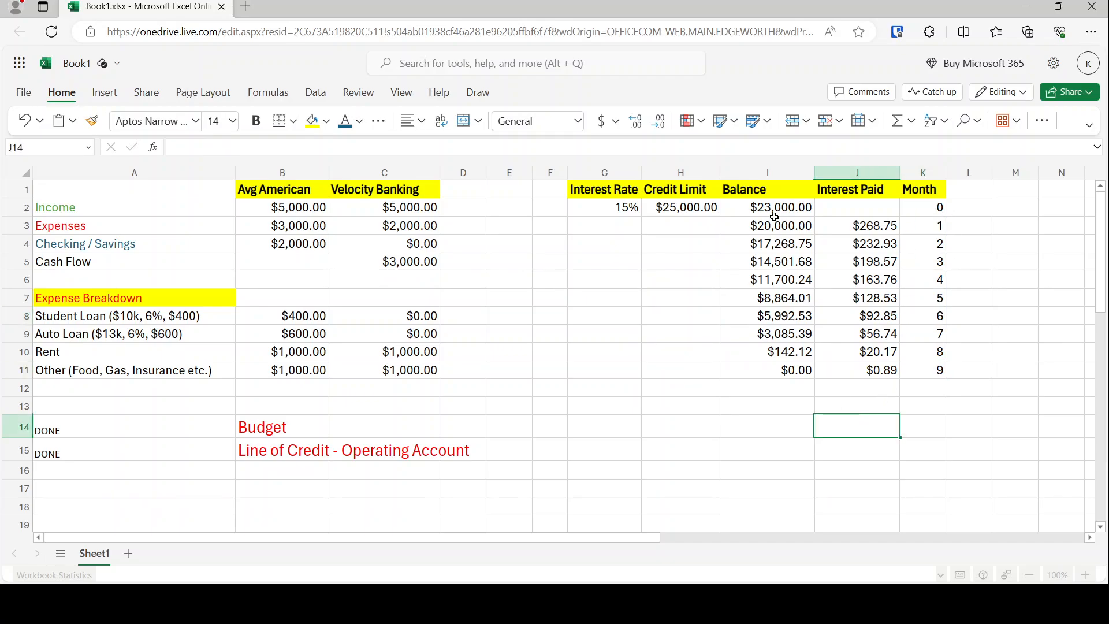
click(912, 121)
click(913, 146)
key(Return)
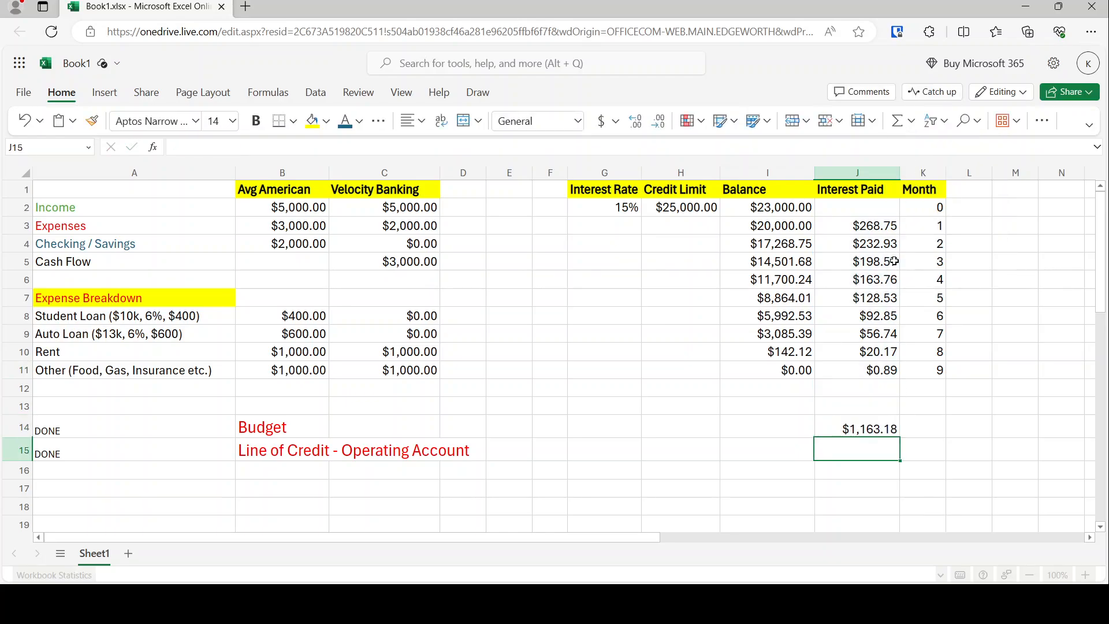
Step: Check the total in J14 and the monthly interest formulas in the last rows of the Interest Paid column
key(Up)
key(Up)
key(Up)
key(Up)
key(Up)
key(Down)
key(Down)
key(Down)
key(Down)
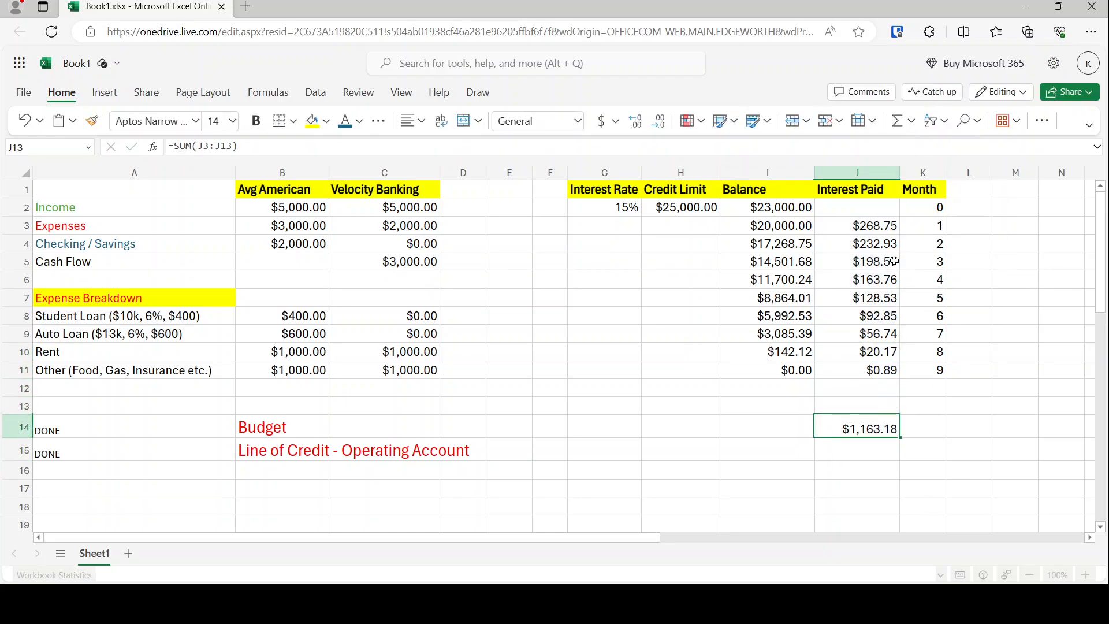
key(Up)
key(Up)
key(Up)
key(Up)
key(Up)
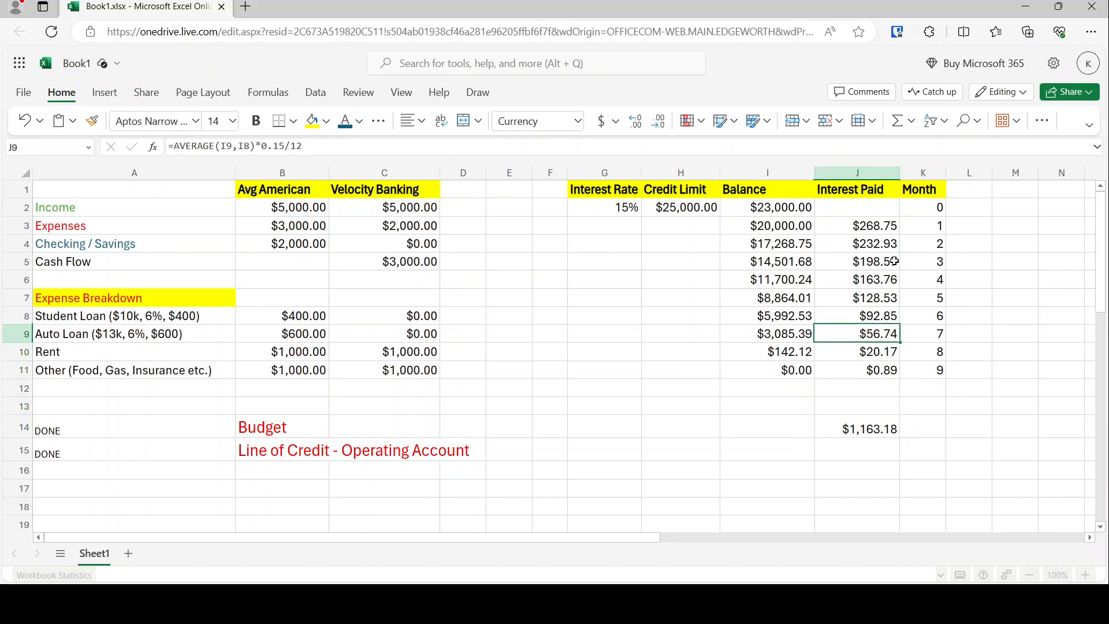
key(Down)
key(Down)
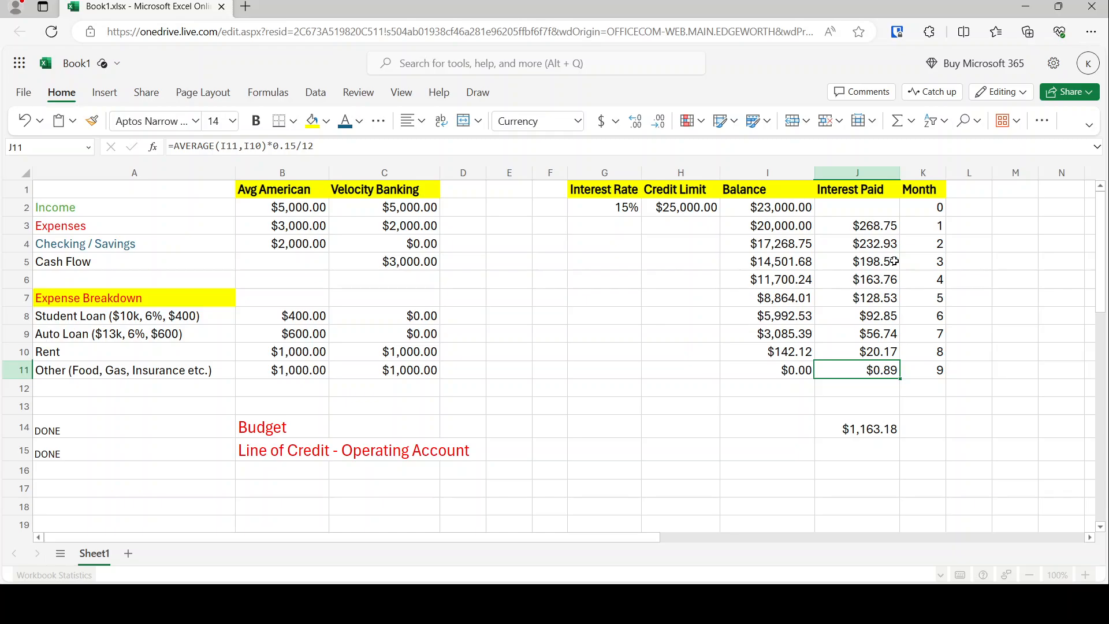
key(Left)
key(Left)
key(Left)
key(Left)
key(Left)
key(Left)
key(Left)
key(Down)
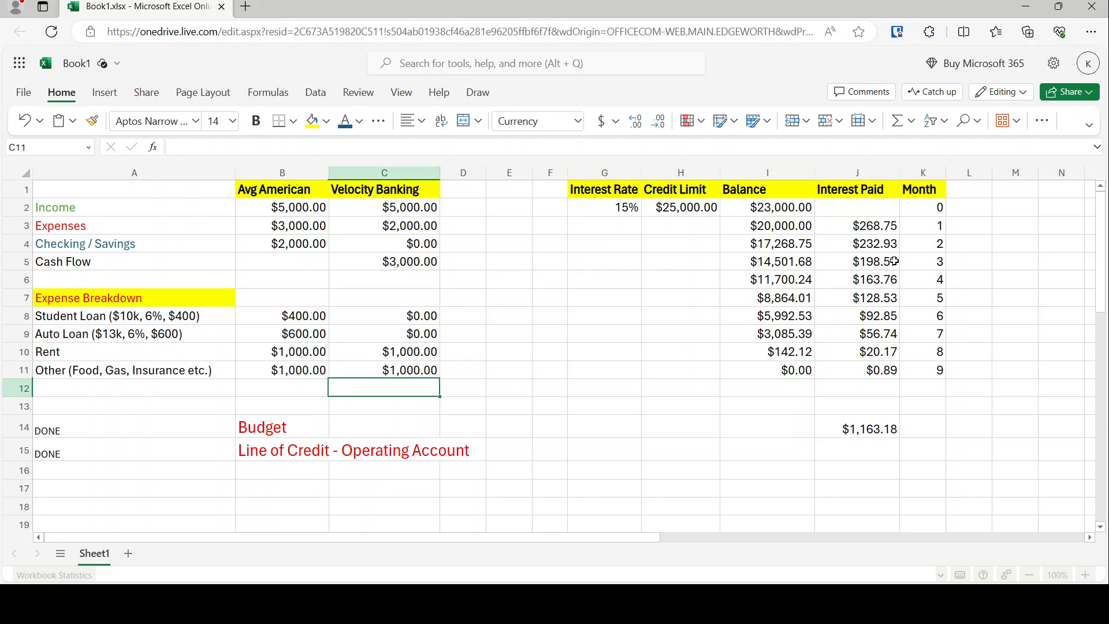
key(Right)
key(Right)
key(Up)
key(Right)
key(Right)
key(Right)
key(Left)
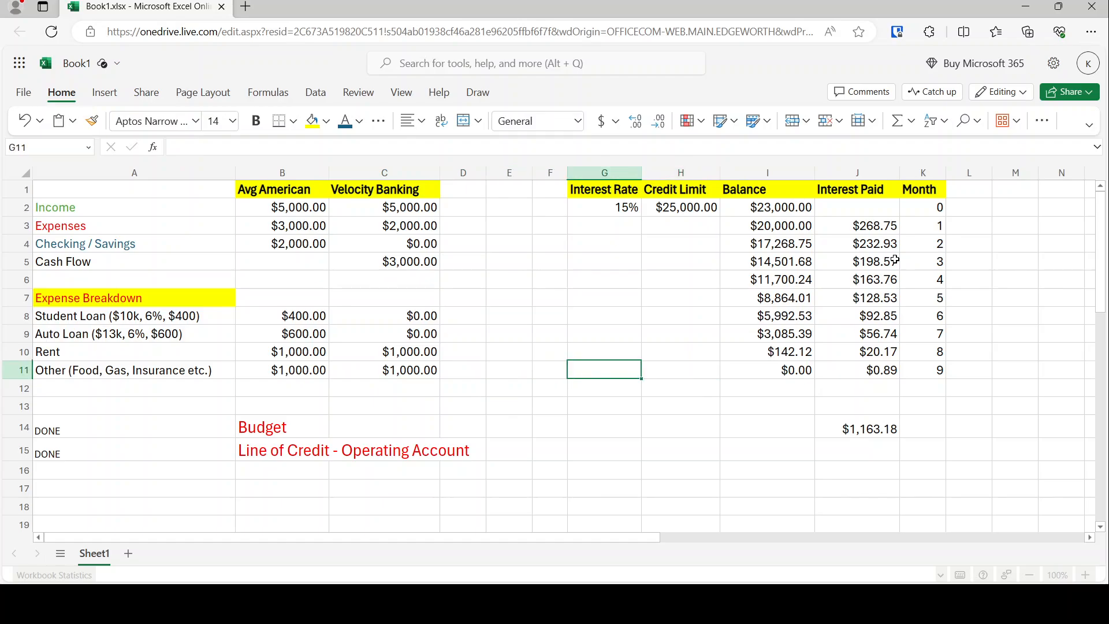
Step: Examine the student loan and auto loan terms in A8:A9
key(Home)
key(Up)
key(Up)
key(Up)
key(shift+Down)
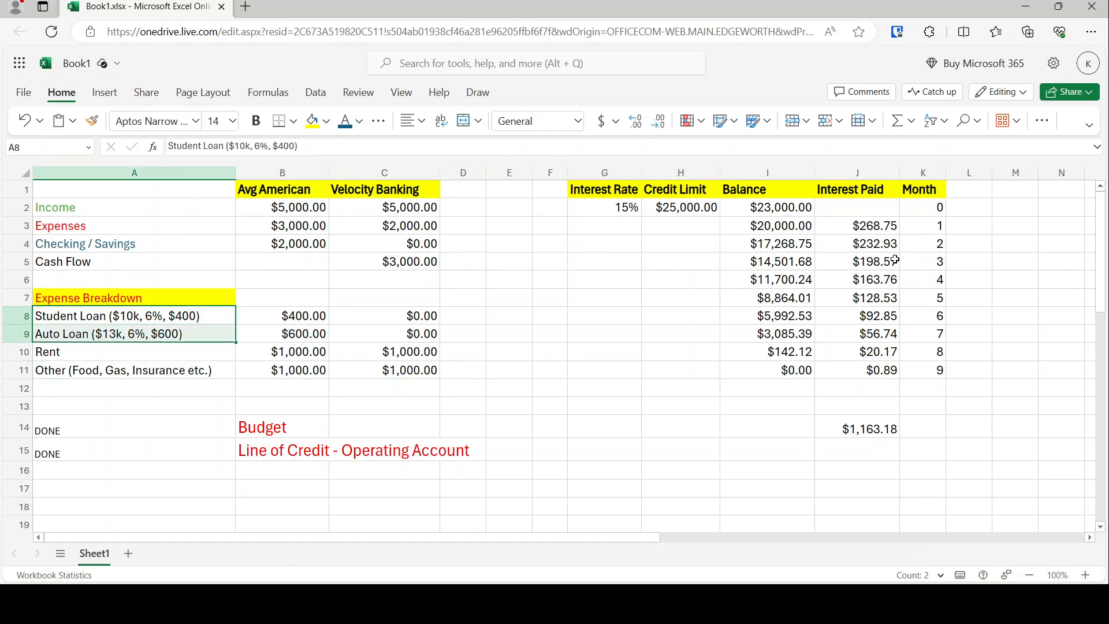
key(Right)
key(Right)
key(Right)
key(Right)
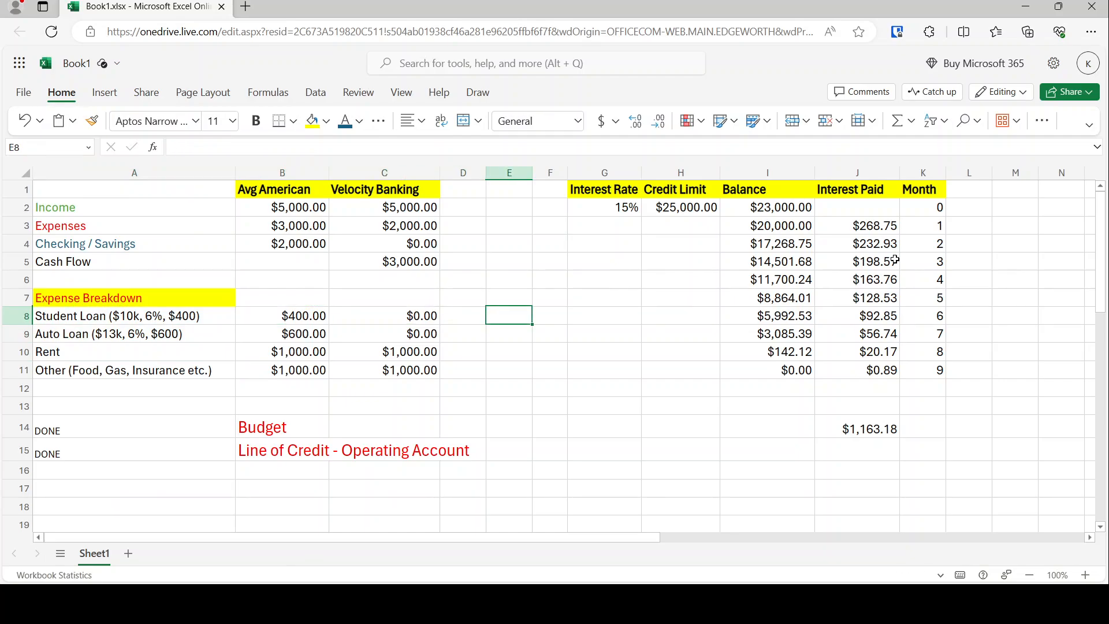
Step: Examine the average American's expenses in B3 and checking/savings amount in B4
key(Left)
key(Up)
key(Up)
key(Up)
key(Up)
key(Left)
key(Left)
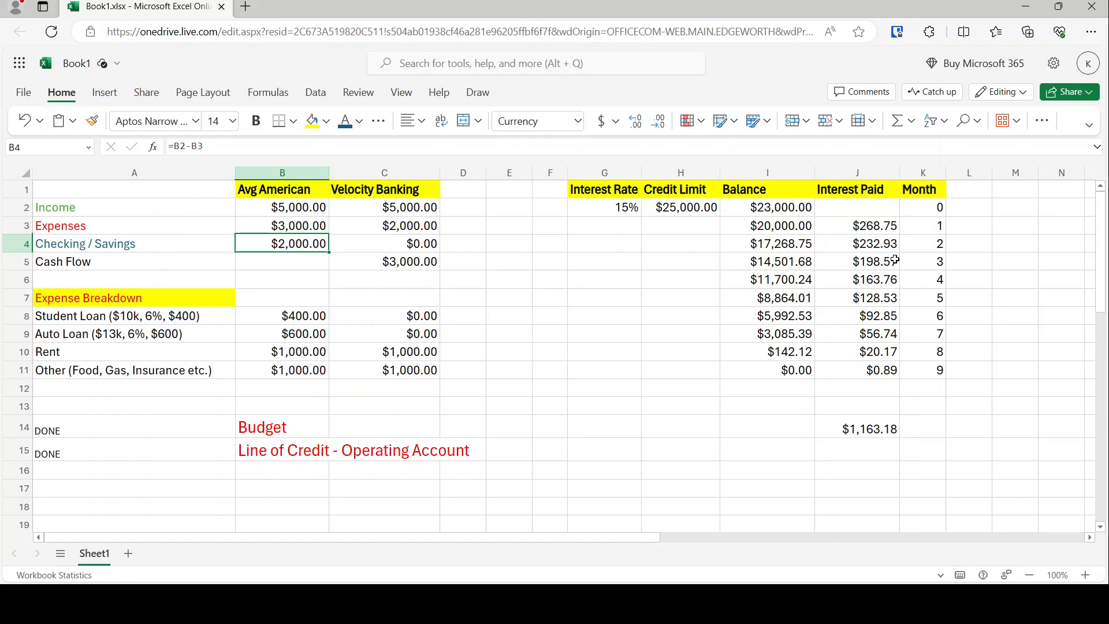
key(Up)
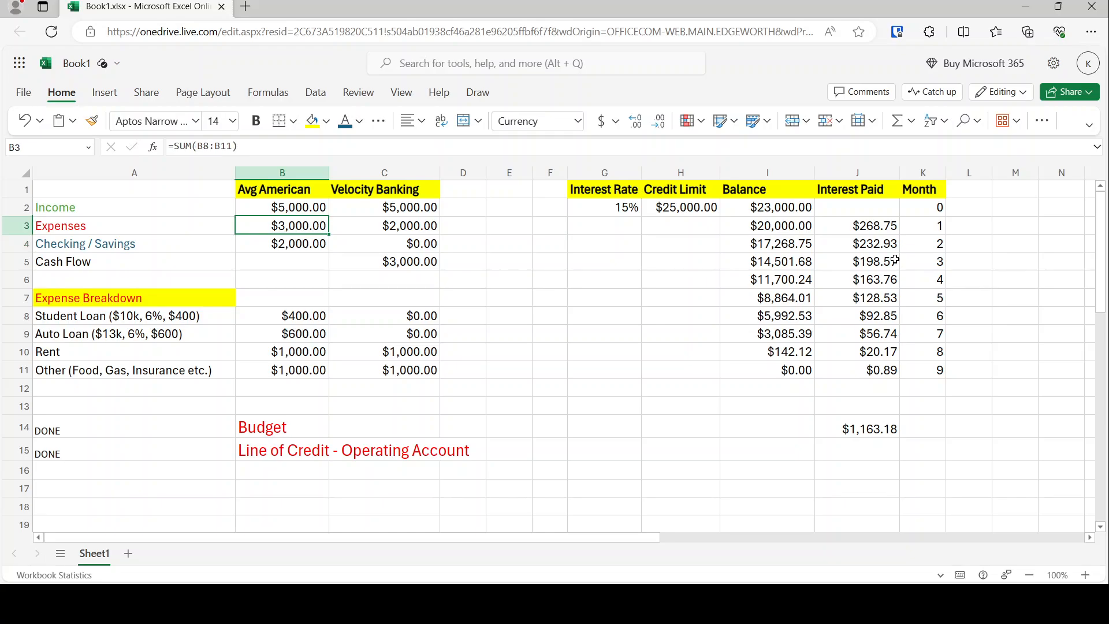
key(Down)
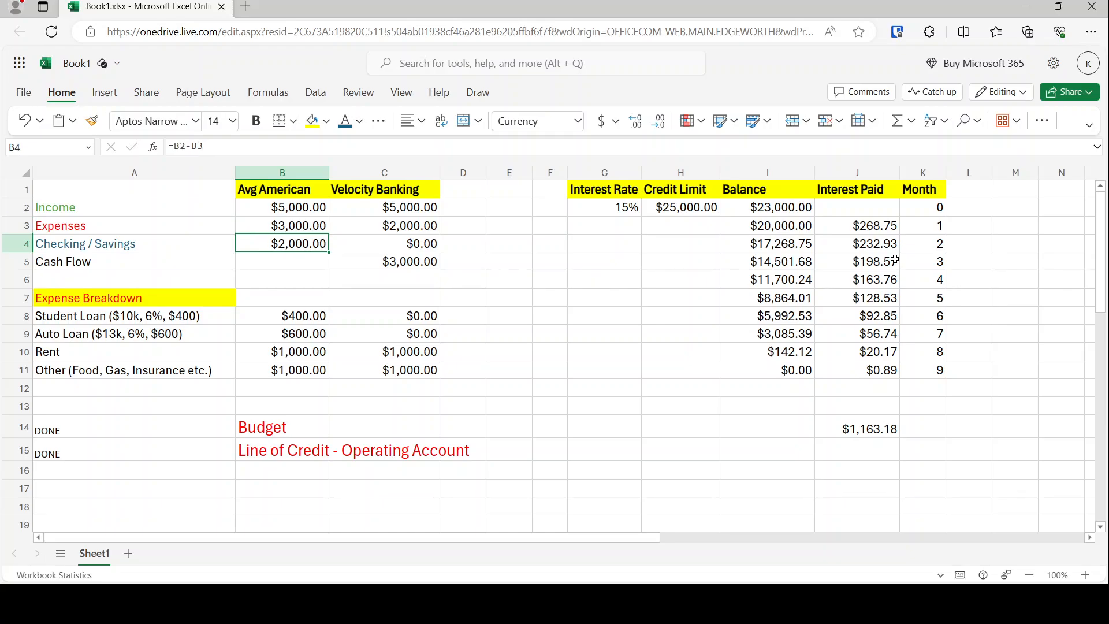
Step: Select the Balance and Interest Paid projection from I4 to J12 to examine the payoff progress
key(Right)
key(Right)
key(Right)
key(Right)
key(Right)
key(Right)
key(Right)
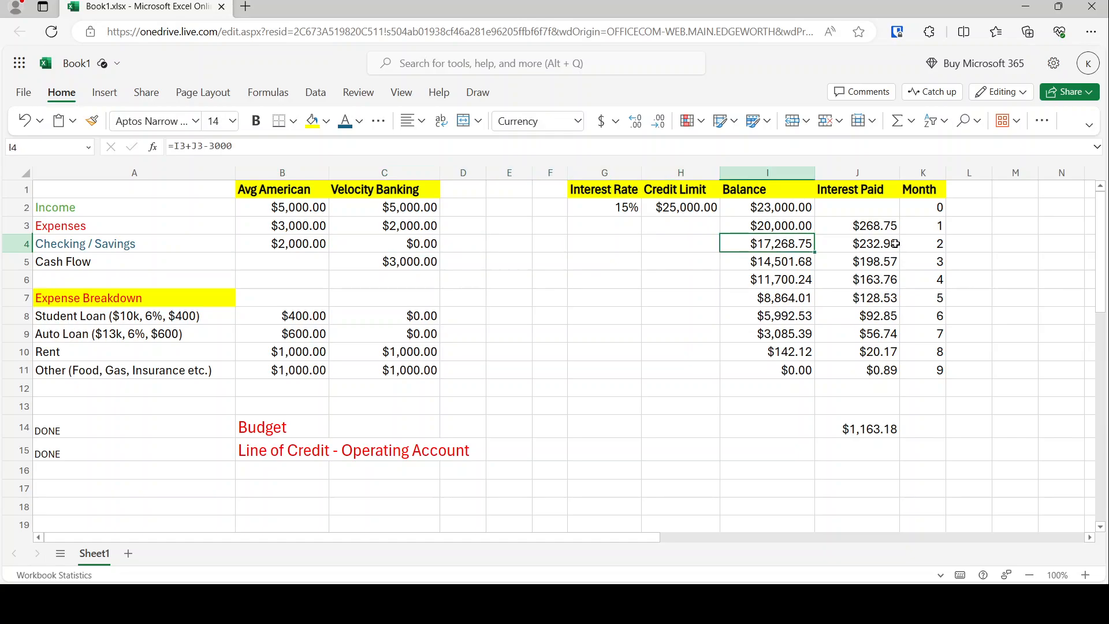
key(shift+Right)
key(shift+Down)
key(shift+Down)
key(shift+Down)
key(shift+Down)
key(shift+Down)
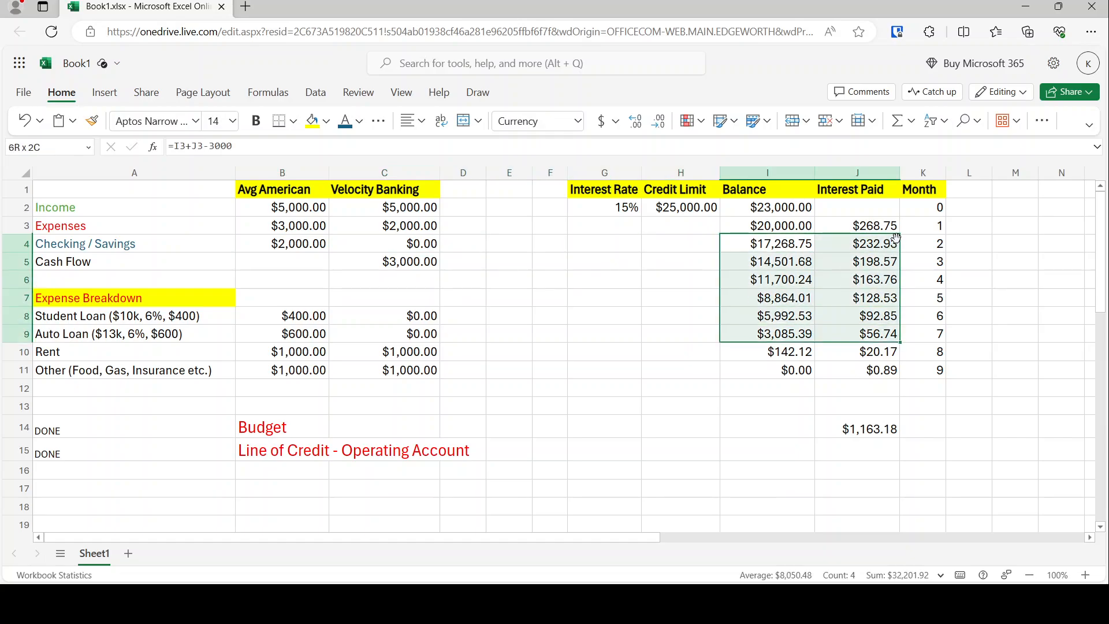
key(shift+Down)
key(shift+Down)
key(shift+Down)
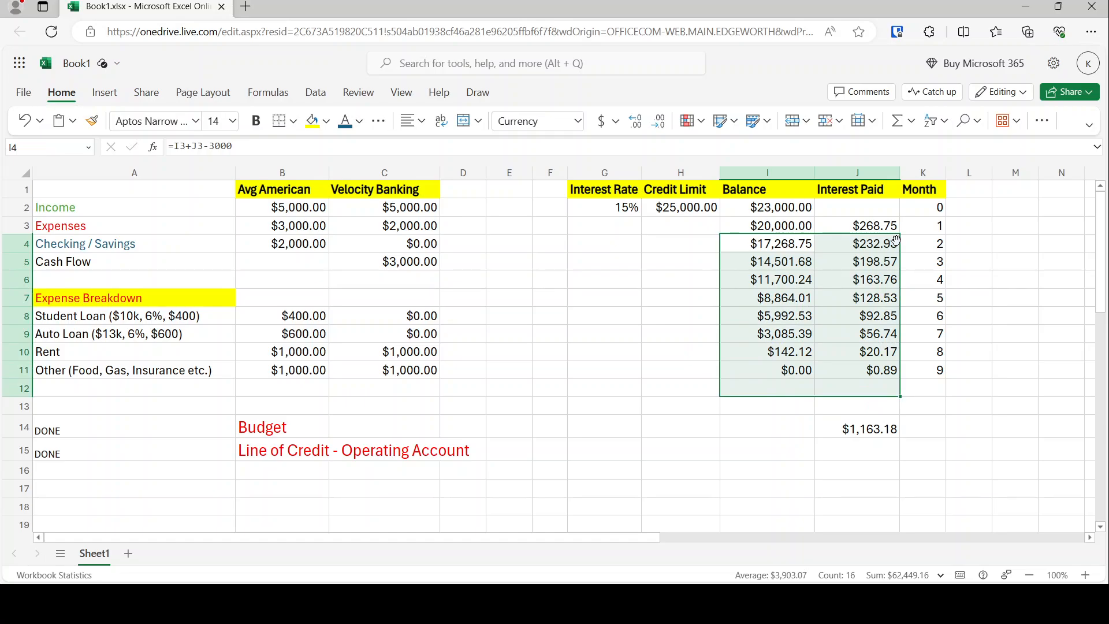
Step: Examine the average American's student and auto loan payments in B8:B9
key(Left)
key(Left)
key(Left)
key(Left)
key(Left)
key(Left)
key(Left)
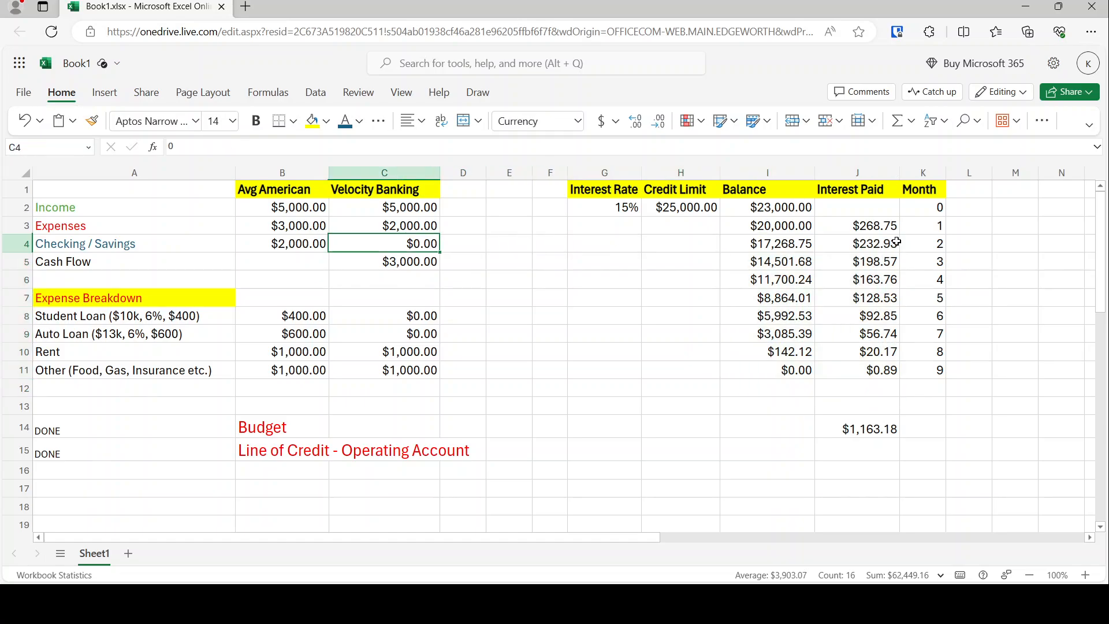
key(Down)
key(Down)
key(Down)
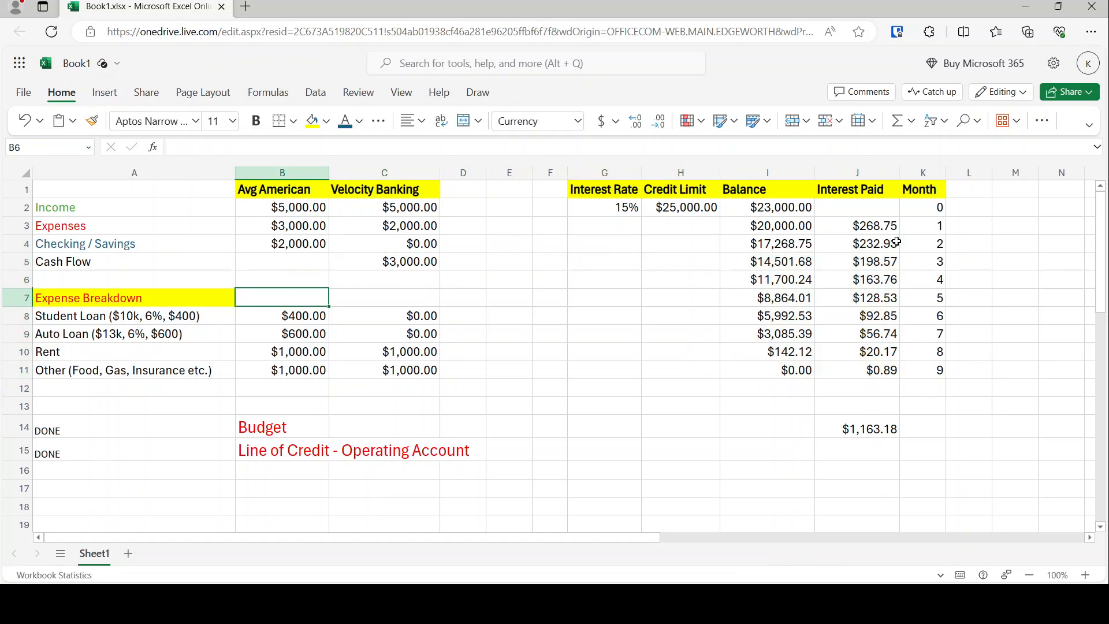
key(Down)
key(shift+Down)
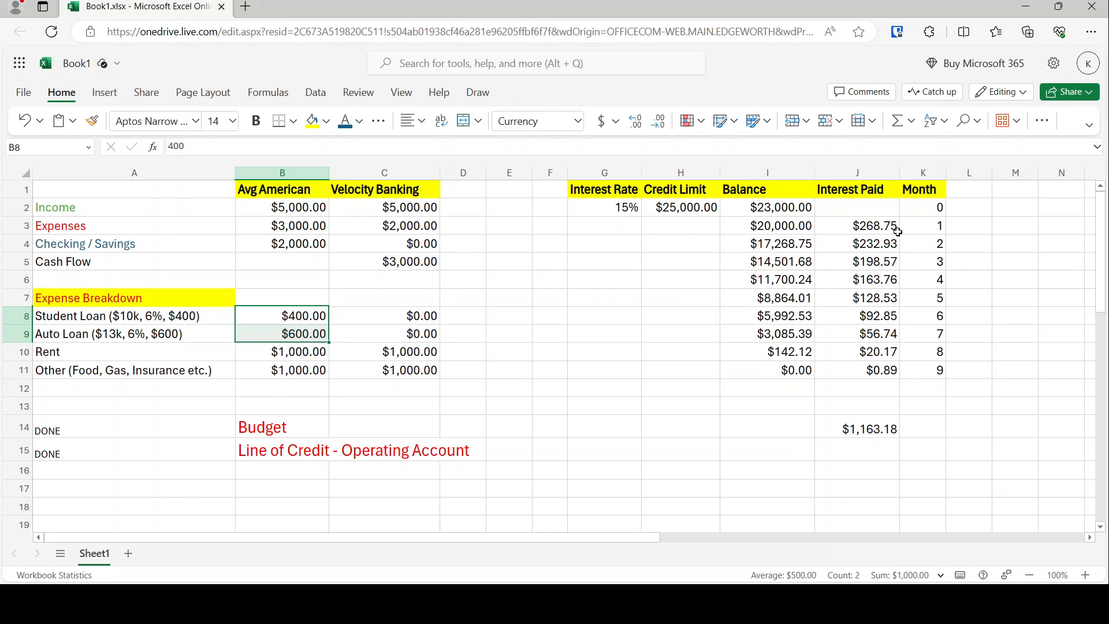
Step: Follow the line of credit balance down column I to the payoff and examine the total interest in J14
key(Right)
key(Right)
key(Right)
key(Right)
key(Right)
key(Right)
key(Right)
key(Right)
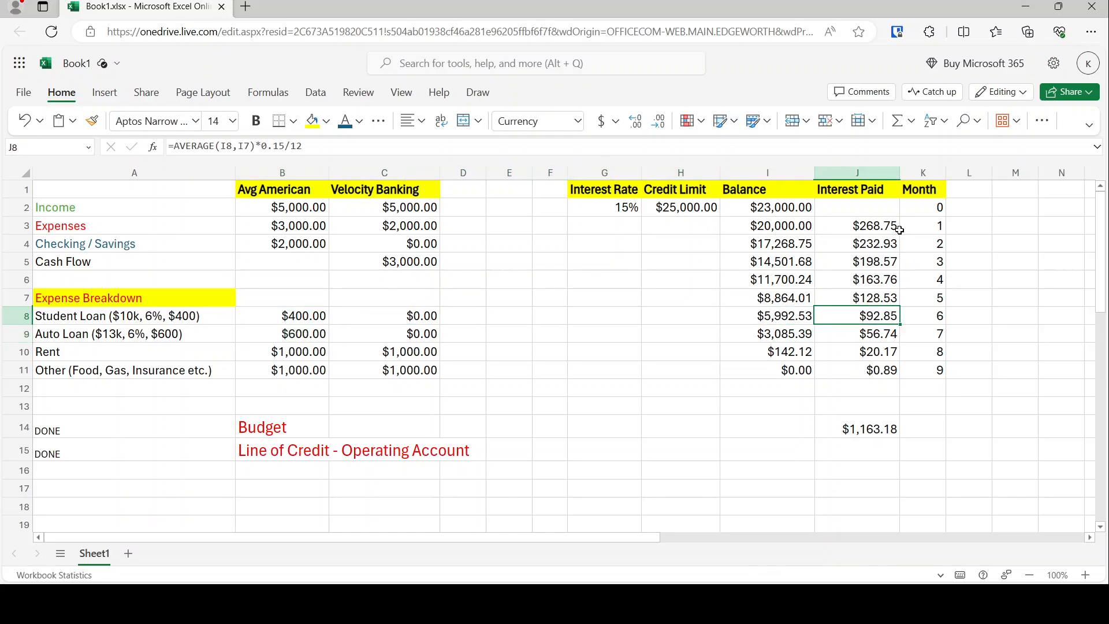
key(Up)
key(Up)
key(Up)
key(Up)
key(Up)
key(Up)
key(Left)
key(Down)
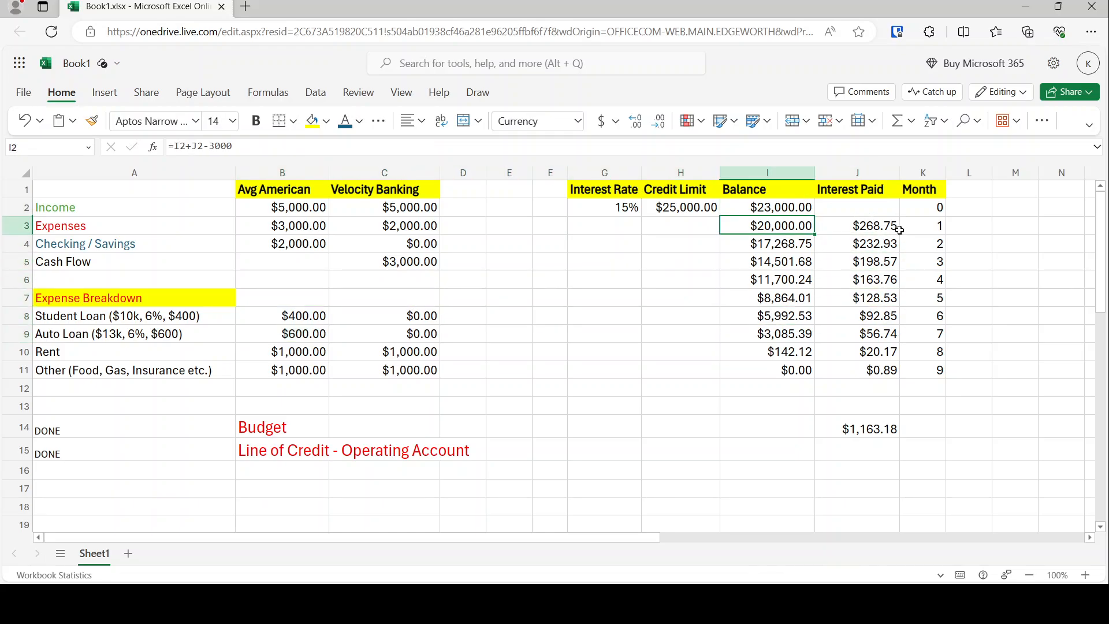
key(Down)
key(Down)
key(Down)
key(Down)
key(Down)
key(Down)
key(Down)
key(Down)
key(Down)
key(Down)
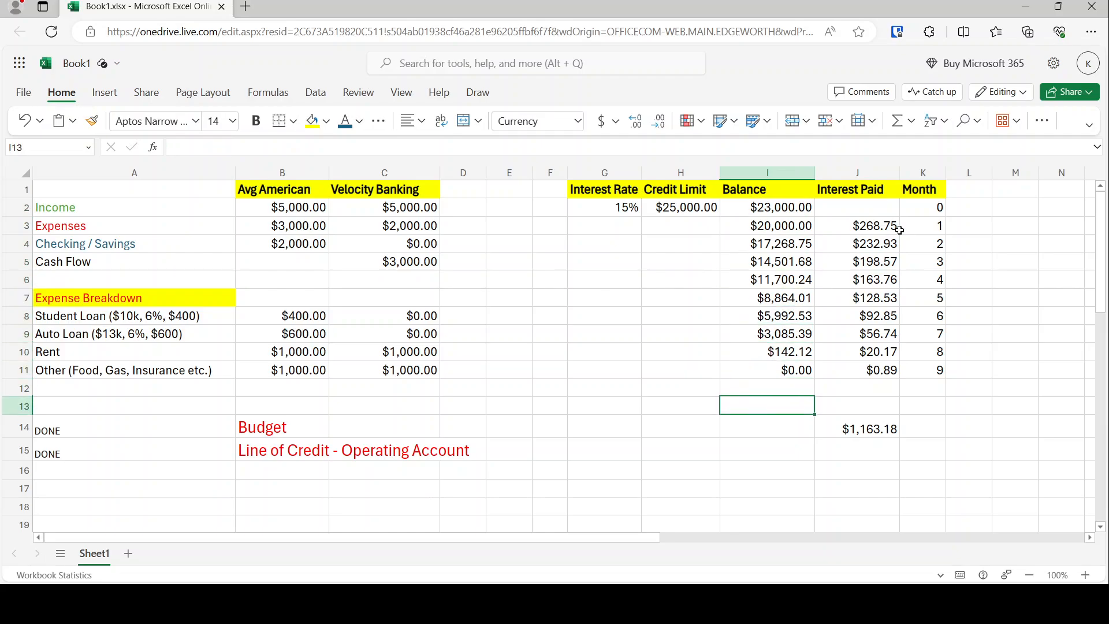
key(Down)
key(Right)
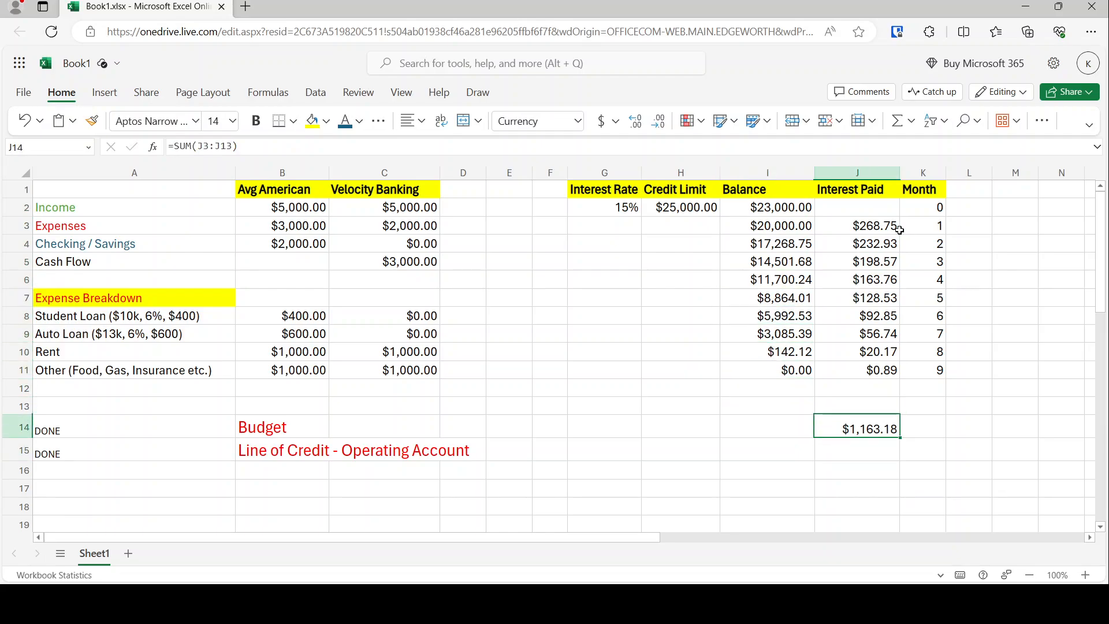
Step: Copy the Interest Paid heading from J1 with its formatting into J13, directly above the interest total
key(Up)
key(Up)
key(Up)
key(Up)
key(Up)
key(Up)
key(Up)
key(Up)
key(Up)
key(Up)
key(Up)
key(Up)
key(Up)
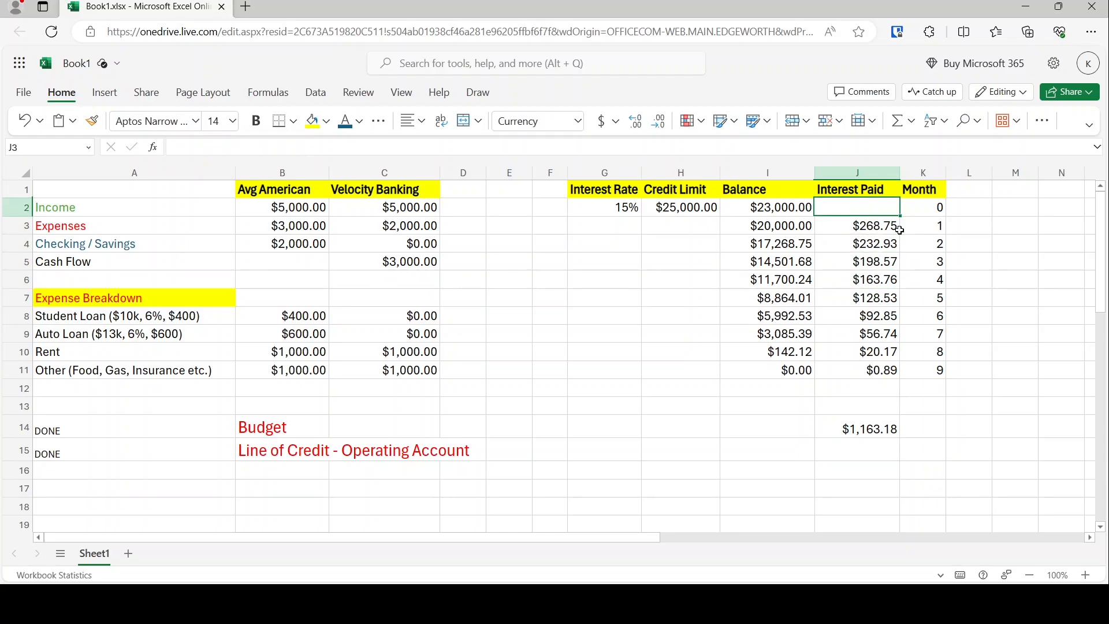
key(ctrl+c)
key(Down)
key(Down)
key(Down)
key(Down)
key(Down)
key(Down)
key(Down)
key(Down)
key(Down)
key(Down)
key(Down)
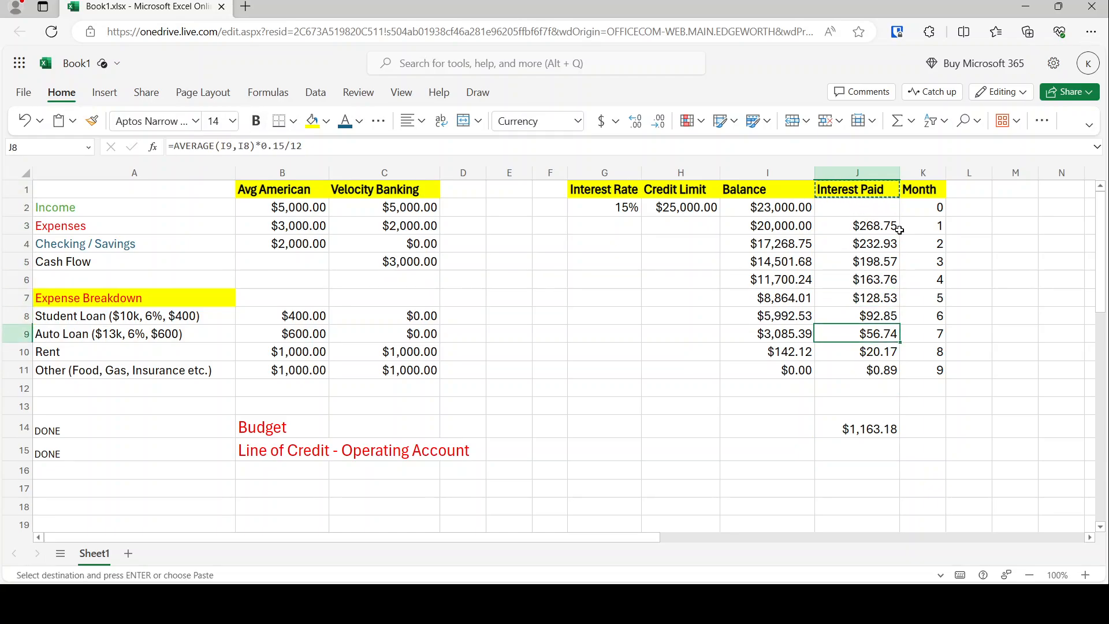
key(Down)
key(Down)
key(Down)
key(Up)
key(Up)
key(ctrl+v)
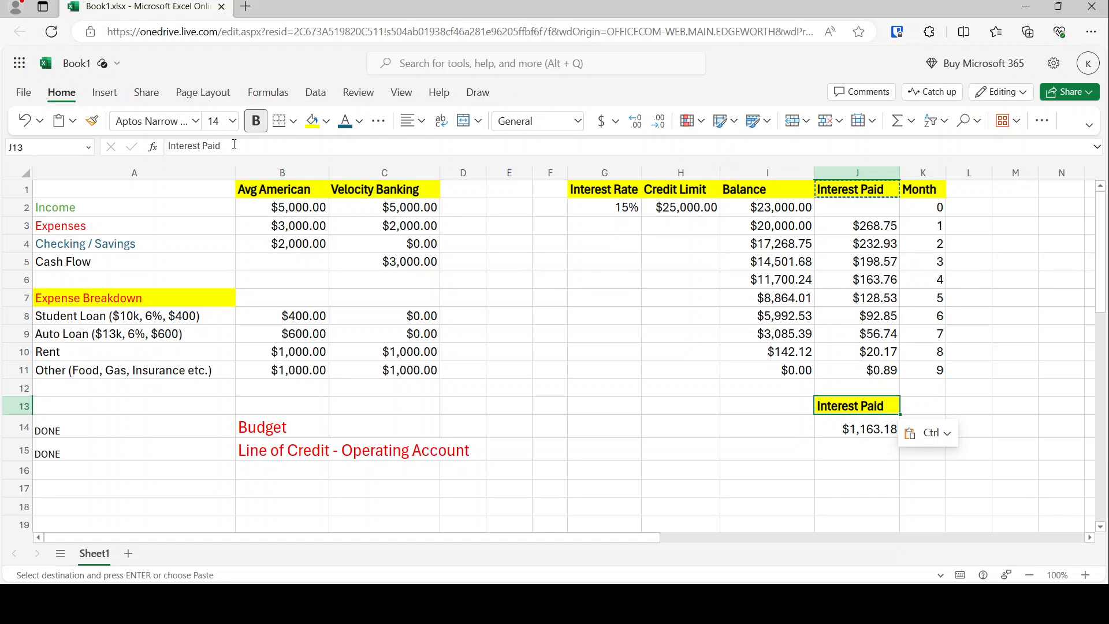
Step: Change the copied heading in J13 to Results
drag(234, 146, 152, 168)
text(Results)
key(Return)
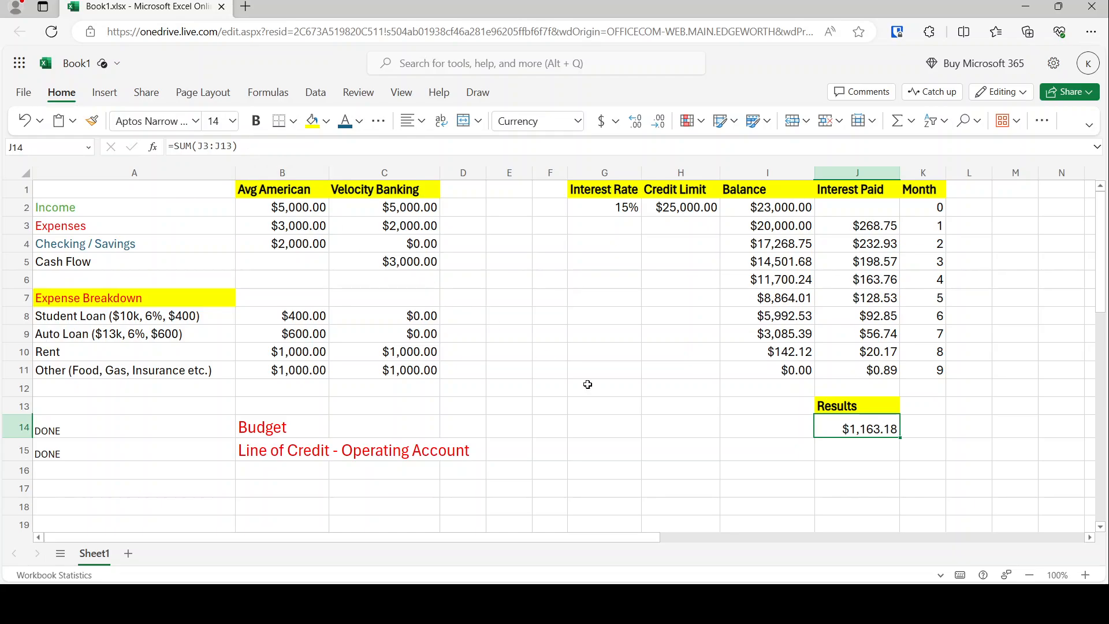
Step: Enter 9 months in J15, beneath the interest total, as the payoff time
click(850, 448)
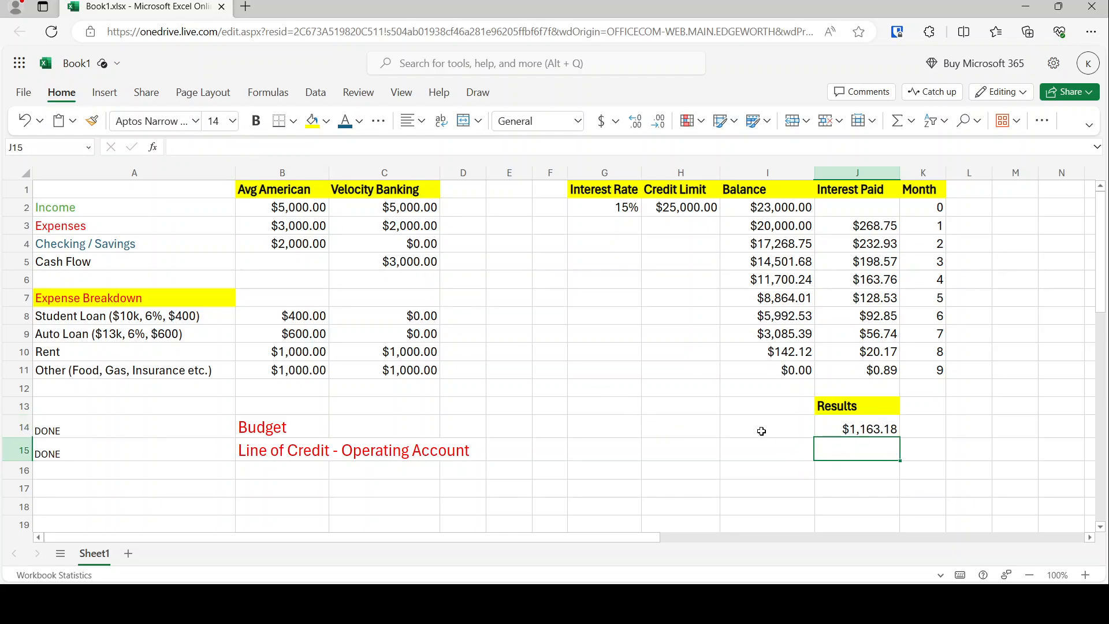
text(9 months)
key(Return)
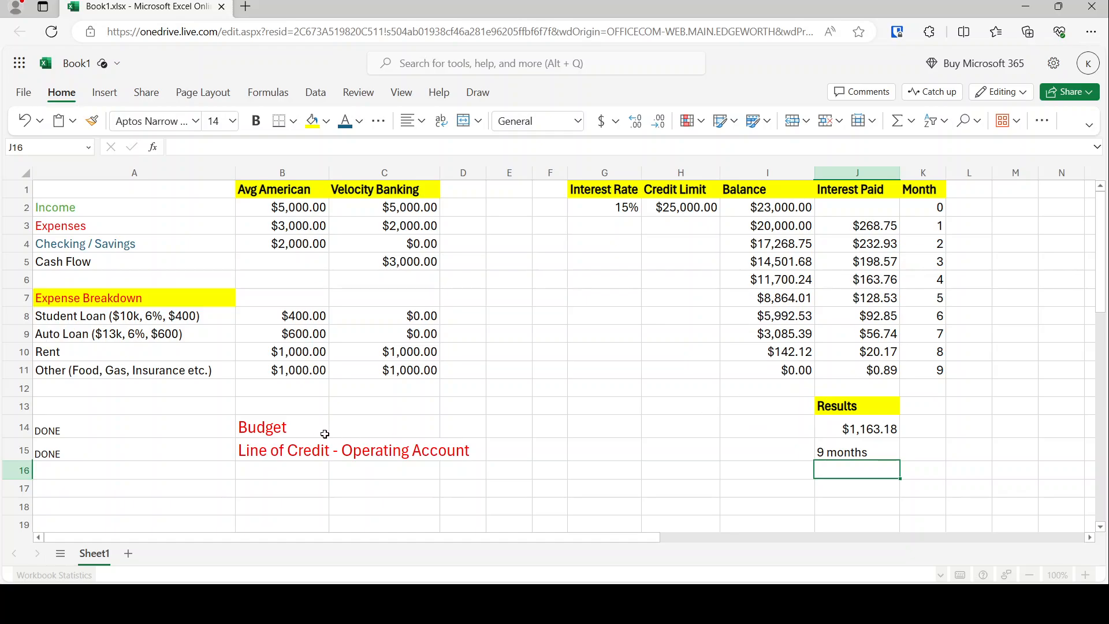
Step: Examine the month 0 and month 1 balances in I2:I3 together with the first interest charge in J3
click(803, 230)
ctrl+click(847, 221)
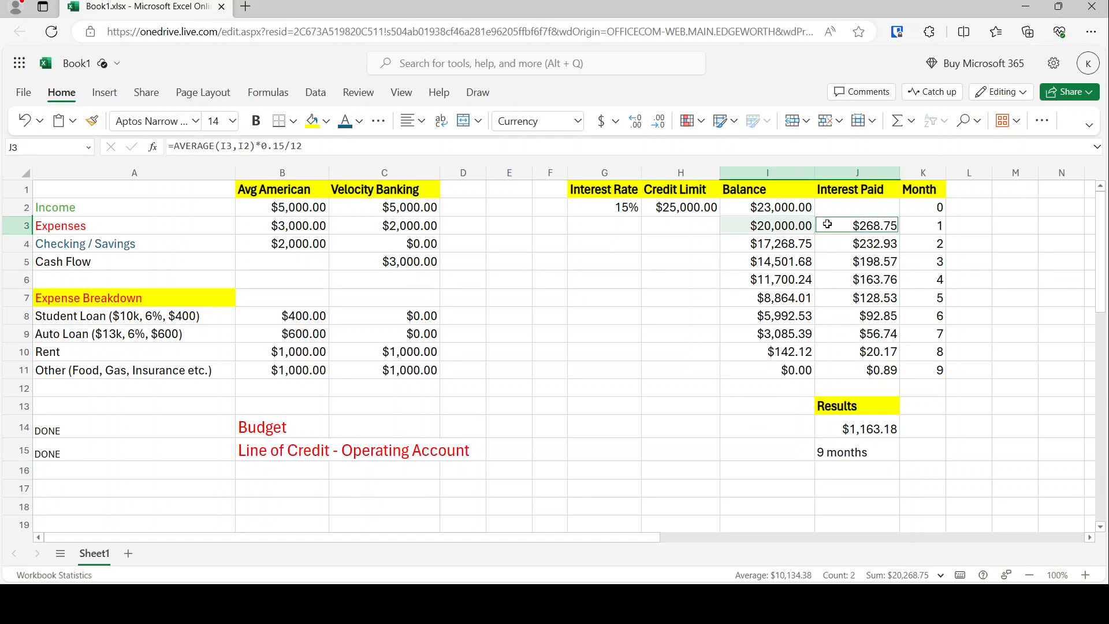
click(772, 234)
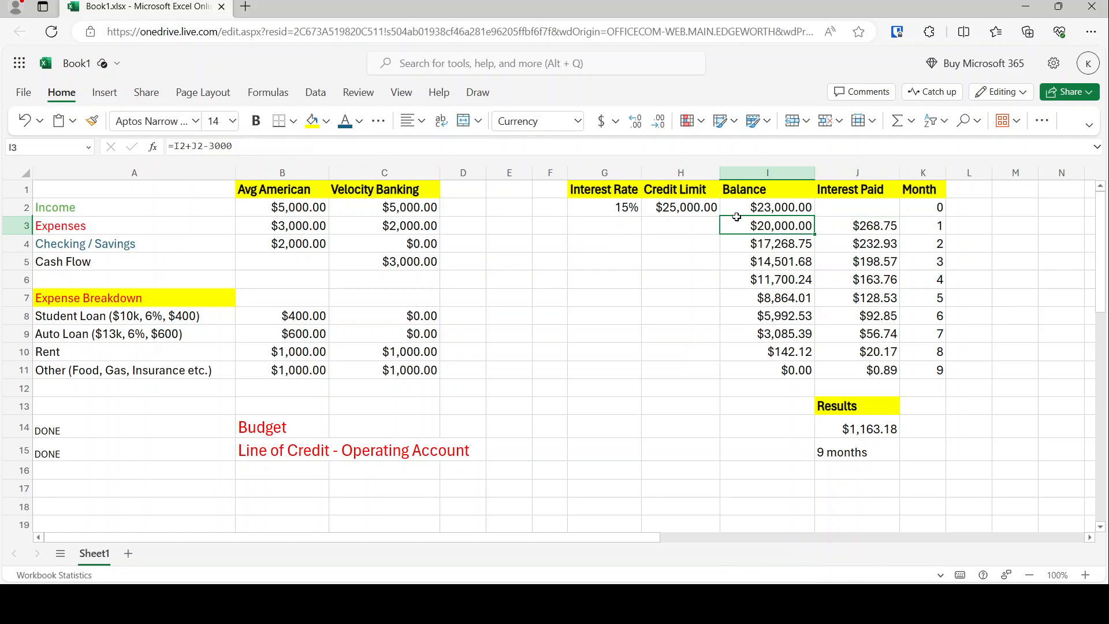
shift+click(806, 207)
ctrl+click(834, 205)
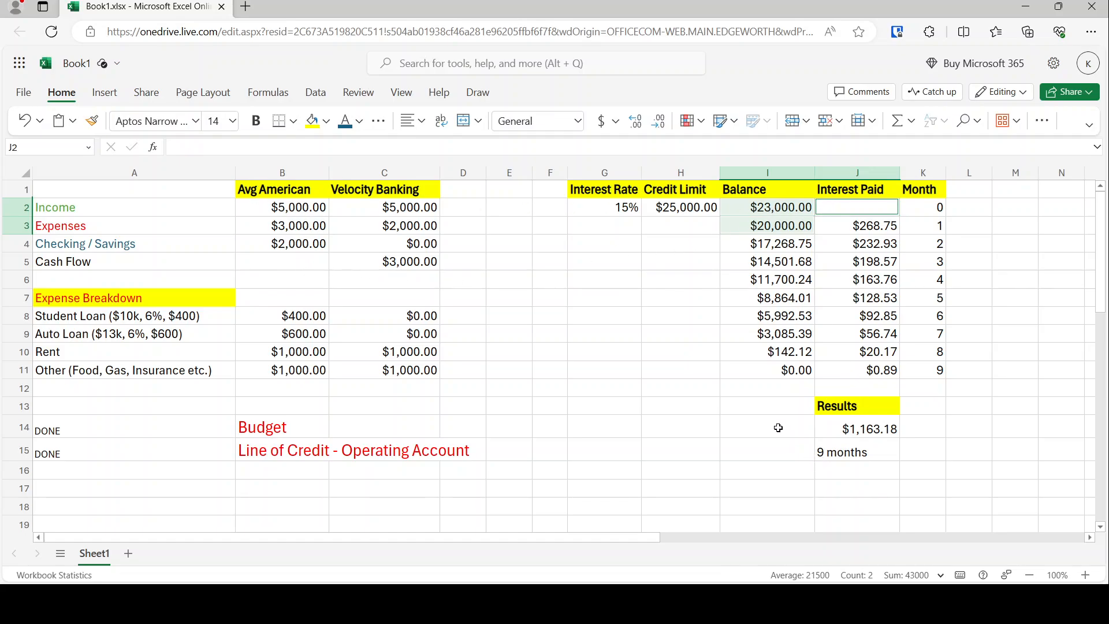
click(761, 412)
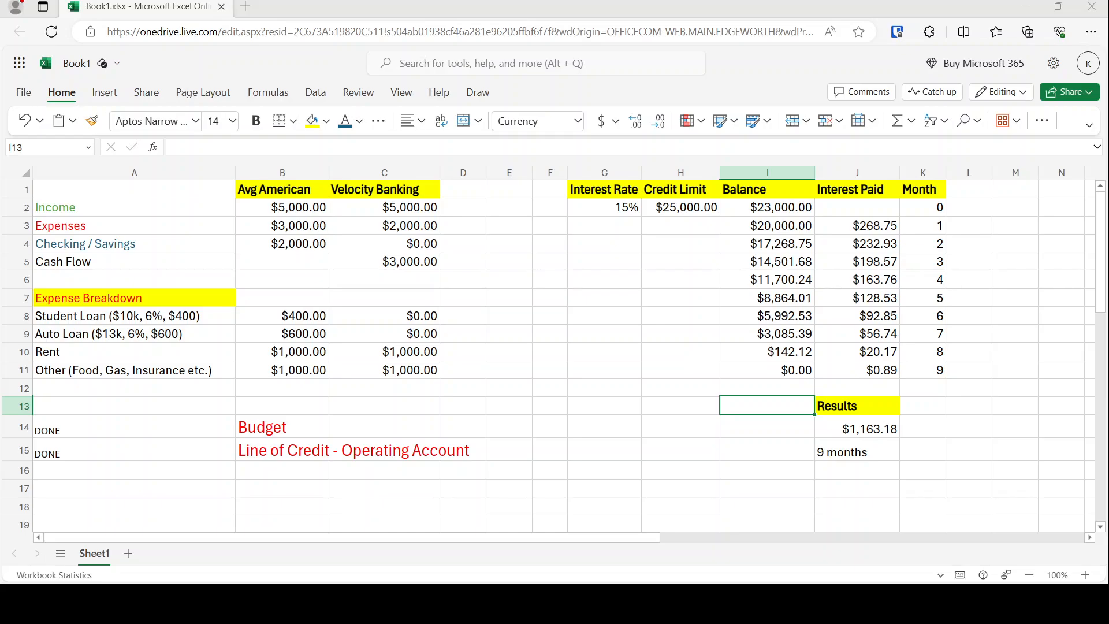
click(608, 403)
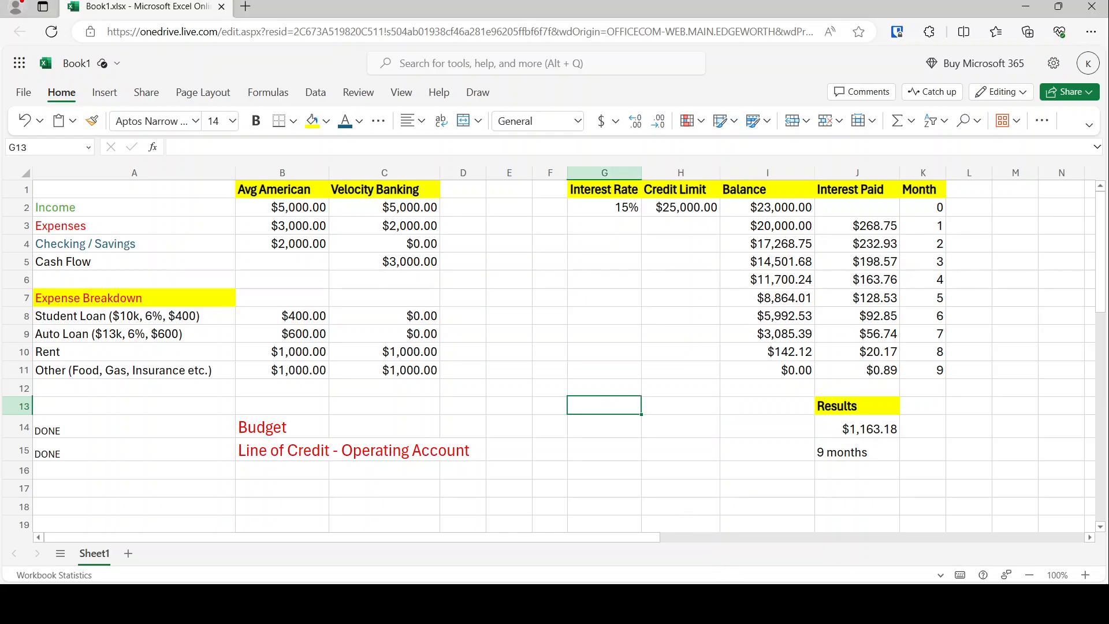